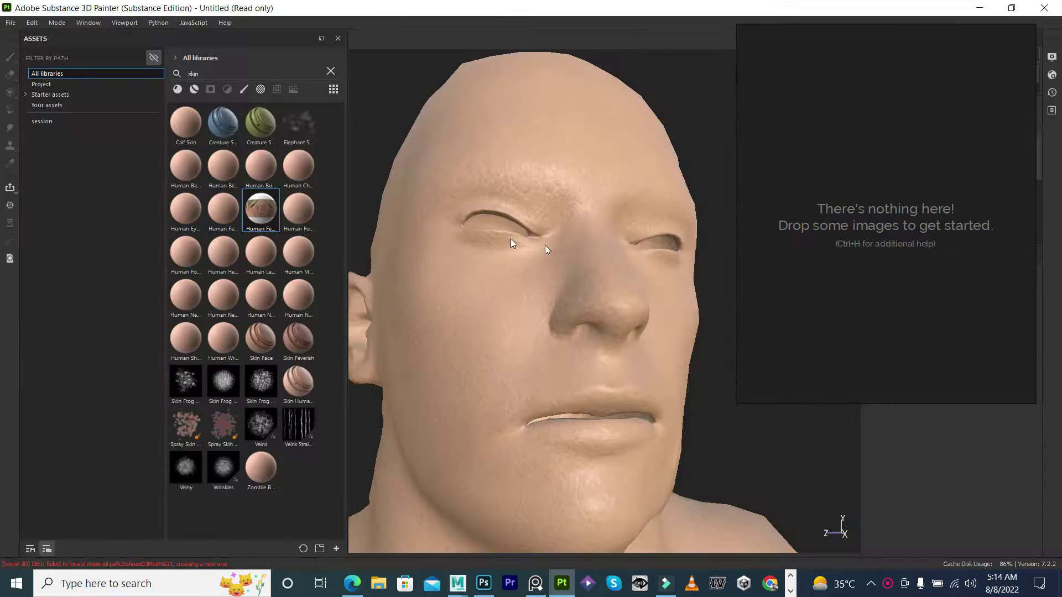
Hide the Skin Face layer so the head shows plain white.
drag(731, 220, 76, 271)
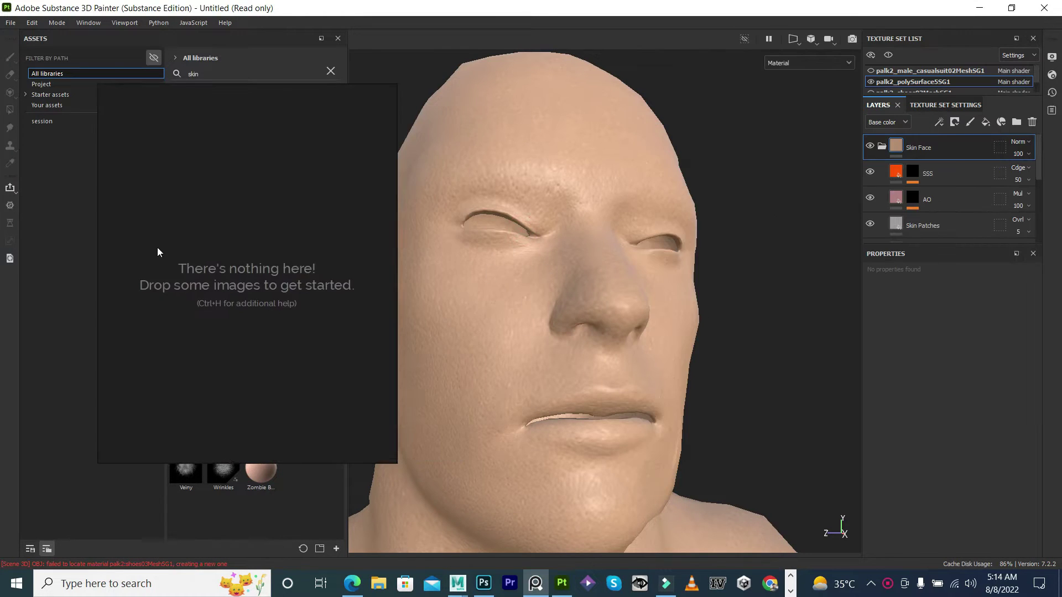
click(557, 184)
click(869, 146)
mouse_move(668, 232)
alt+mouse_down()
mouse_move(635, 244)
mouse_move(414, 169)
alt+mouse_up()
Minimize Painter to reveal the browser's face-colour reference image beside the reference board.
drag(720, 139, 437, 194)
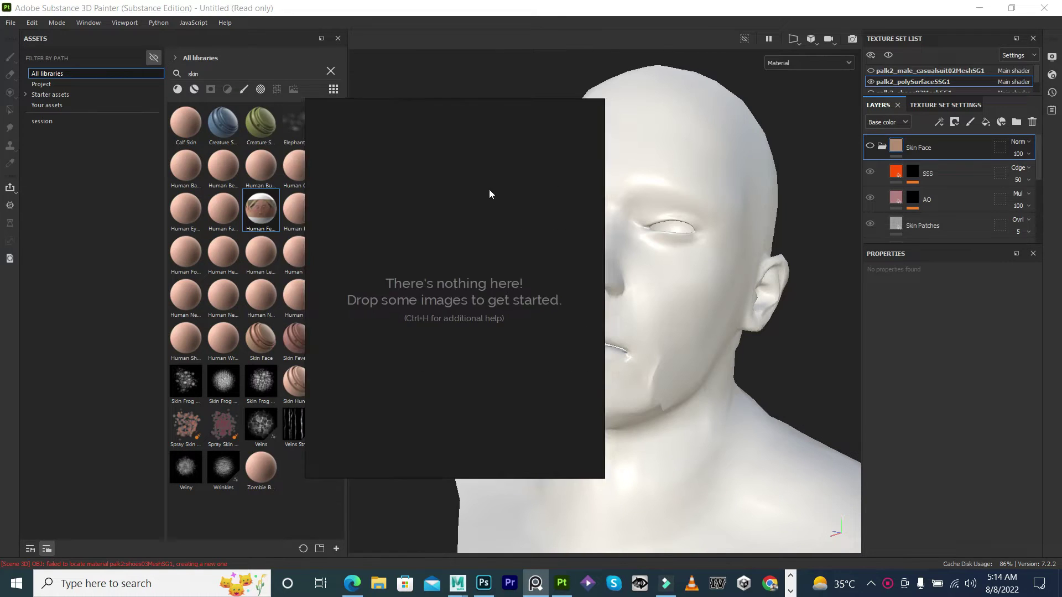
click(979, 8)
drag(500, 247, 964, 223)
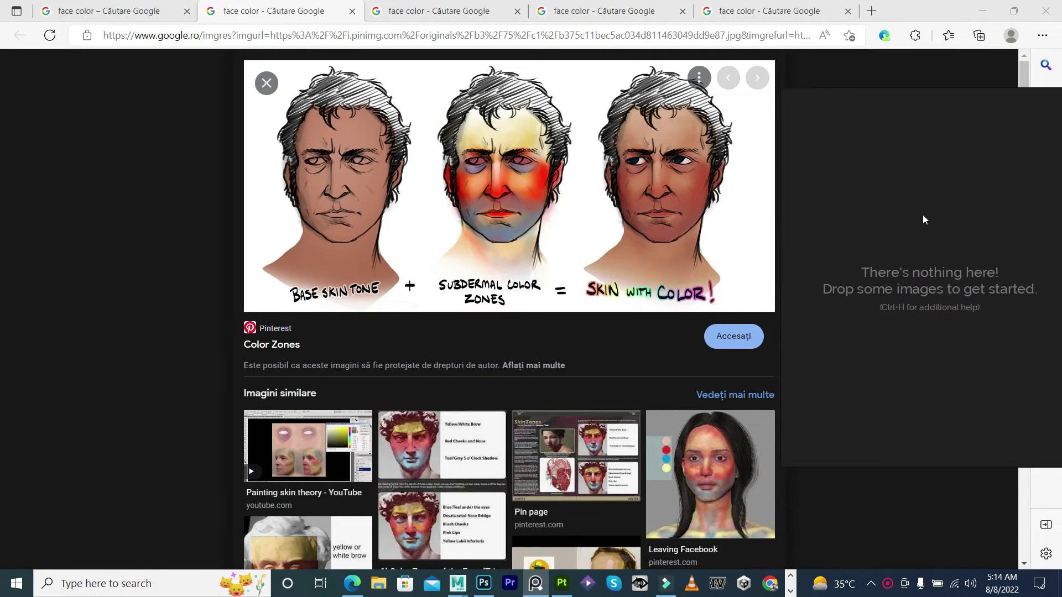
Add the three-faces colour-zones sheet to the PureRef reference board.
drag(423, 206, 905, 245)
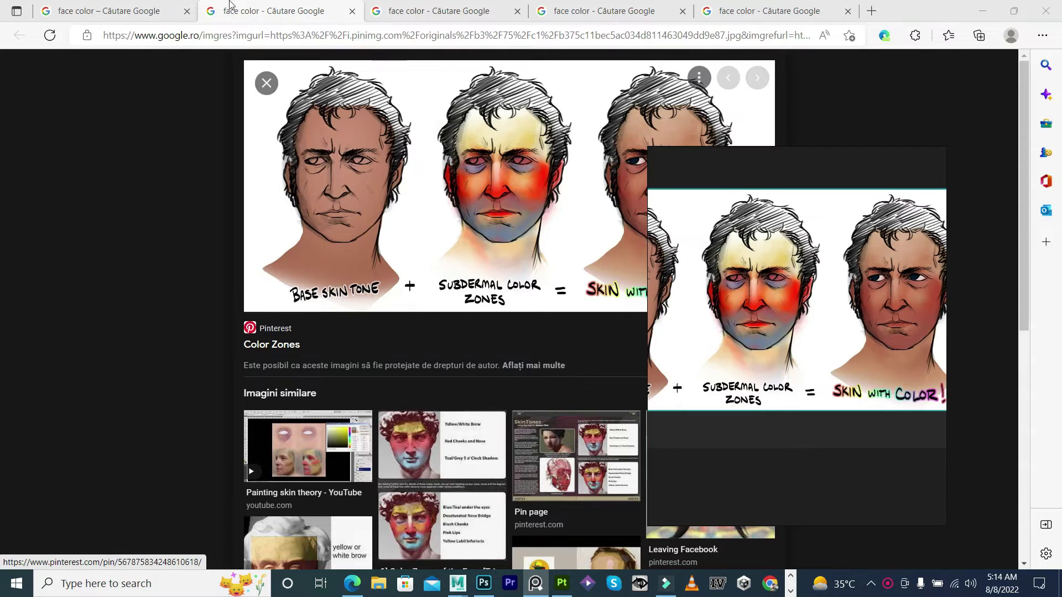
click(105, 11)
mouse_move(706, 213)
mouse_down()
mouse_move(38, 218)
mouse_move(518, 170)
mouse_up()
click(253, 13)
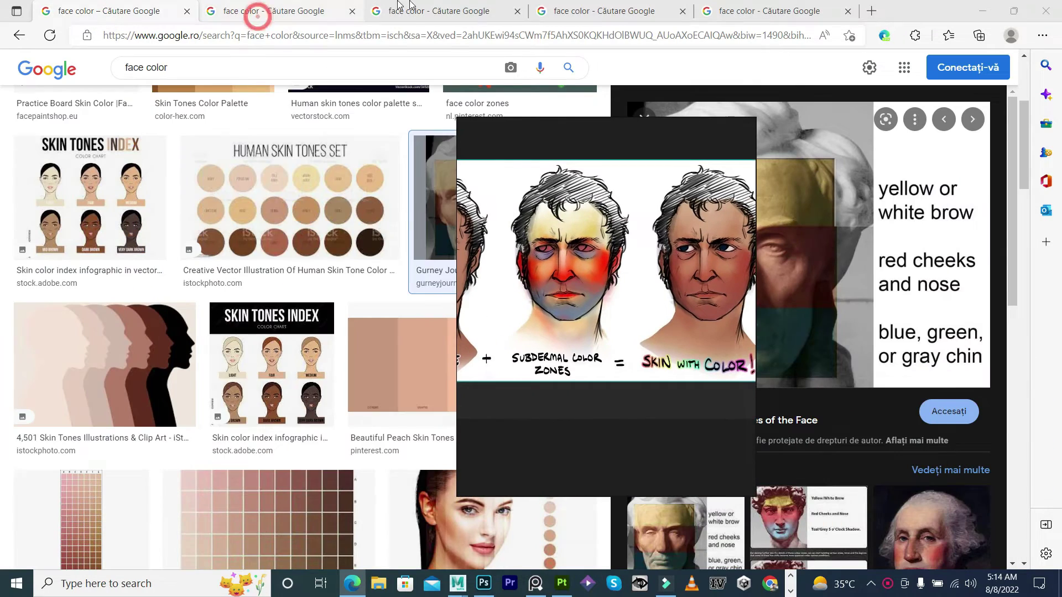
drag(562, 124, 739, 124)
scroll(761, 198, down, 5)
Add the painted woman's face and try adding the Color Zones chart to the board.
drag(455, 285, 788, 282)
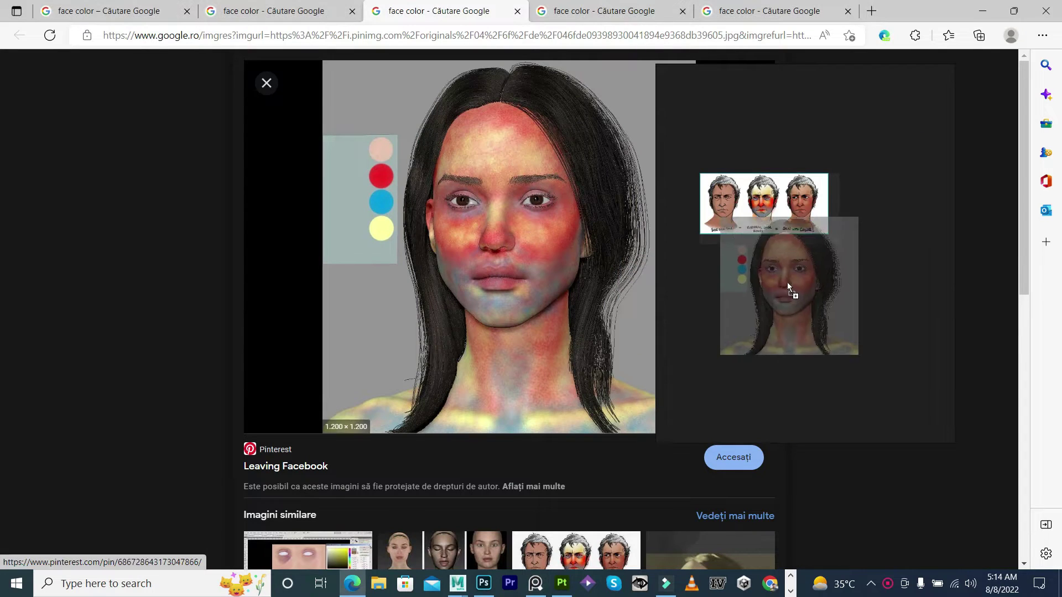
click(557, 7)
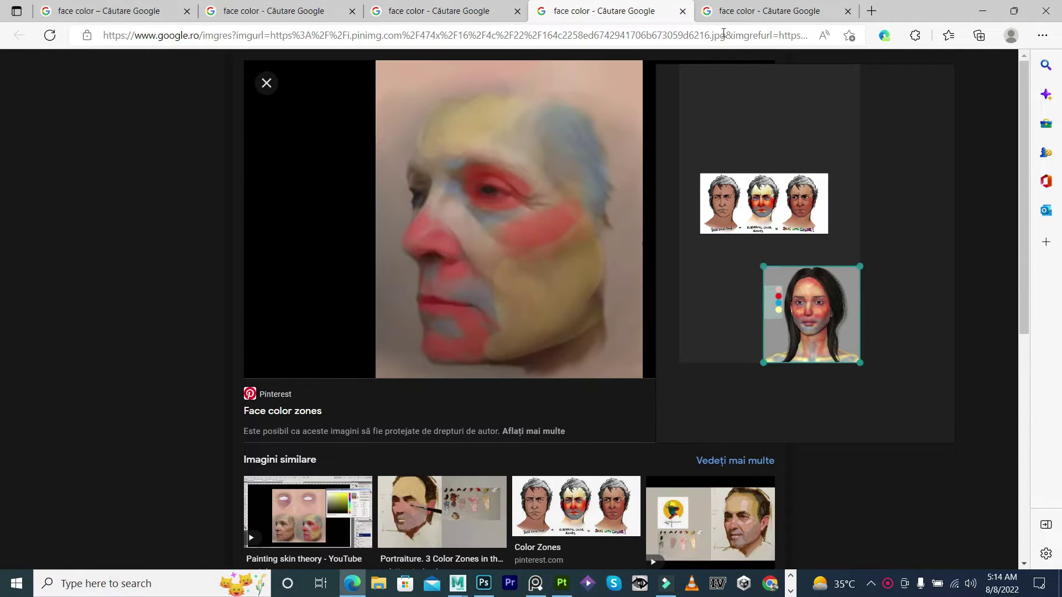
click(722, 11)
drag(519, 235, 724, 318)
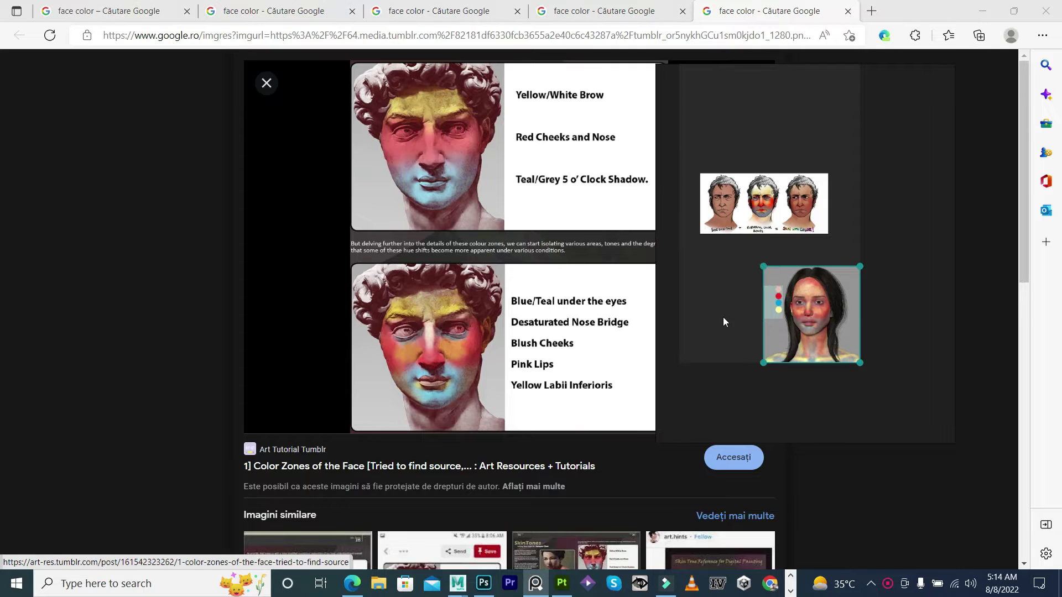
scroll(719, 309, down, 3)
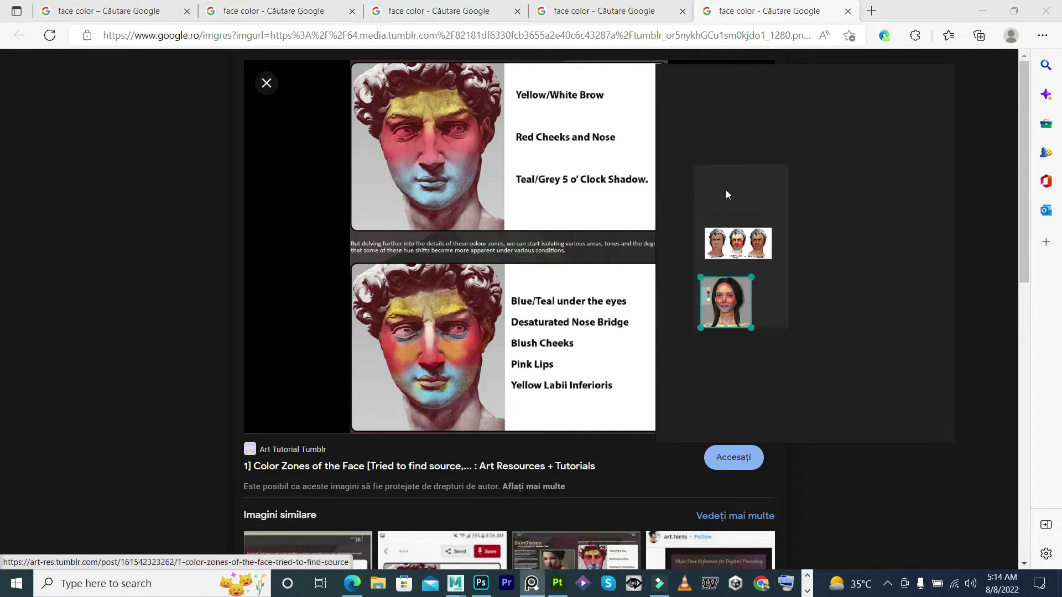
Zoom PureRef onto the chart's base-skin-tone face and return to Substance Painter.
key(super+d)
double_click(722, 297)
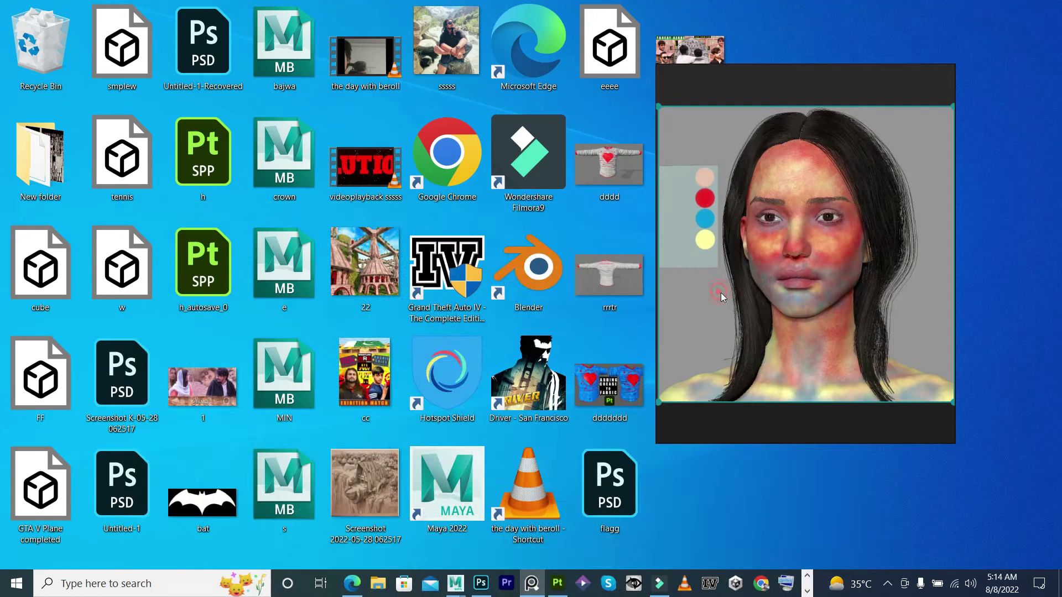
scroll(816, 258, down, 3)
scroll(813, 144, up, 3)
scroll(763, 238, up, 2)
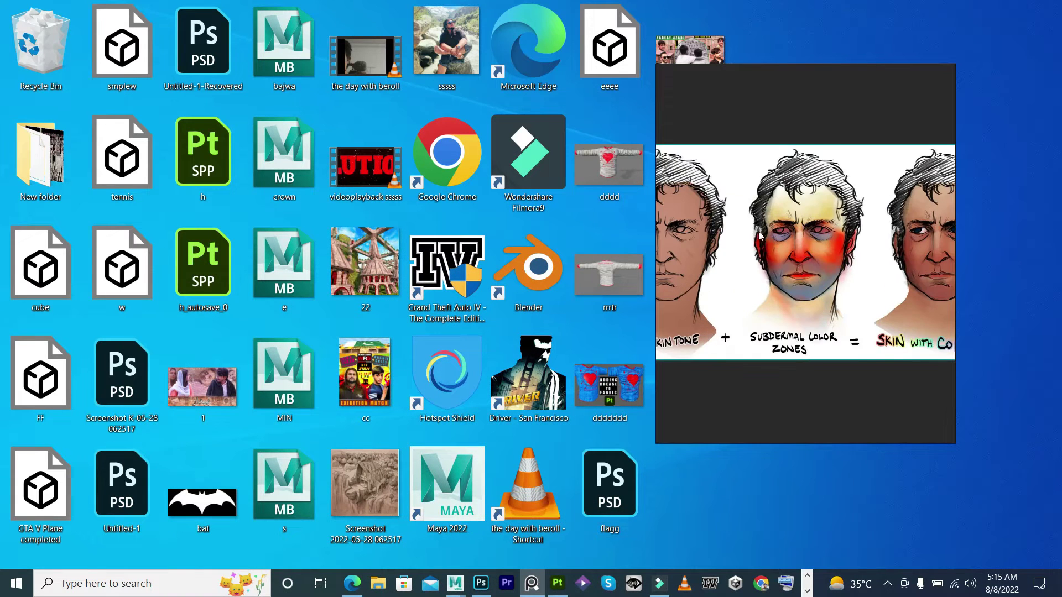
scroll(744, 197, up, 2)
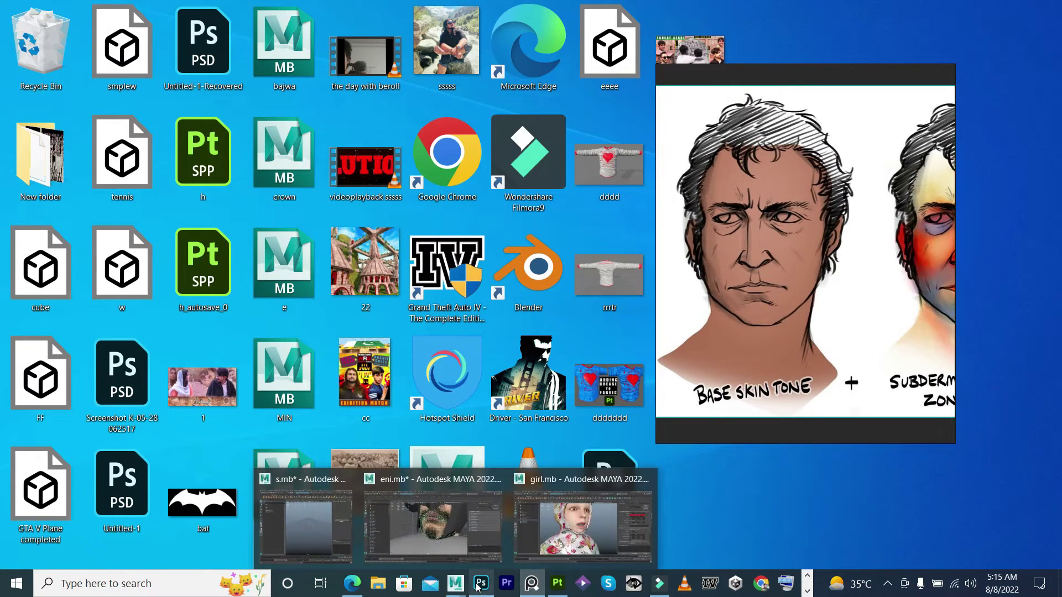
click(557, 584)
mouse_move(747, 215)
mouse_down()
mouse_move(337, 238)
mouse_move(506, 195)
mouse_up()
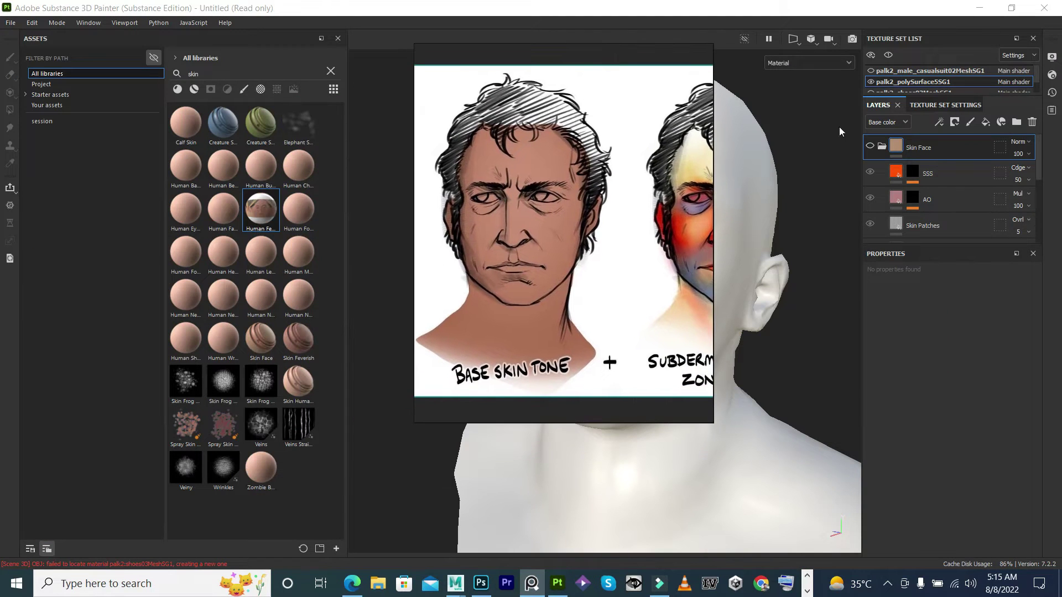
Select the Base Skin fill layer and eyedrop its base colour from the reference face.
click(930, 151)
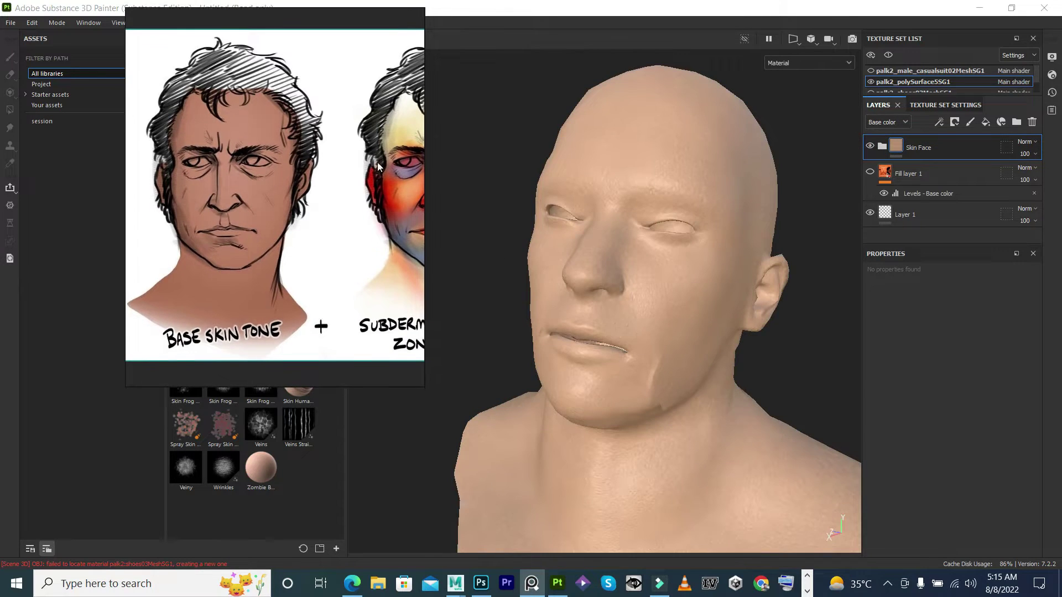
scroll(897, 177, down, 3)
click(918, 205)
click(977, 476)
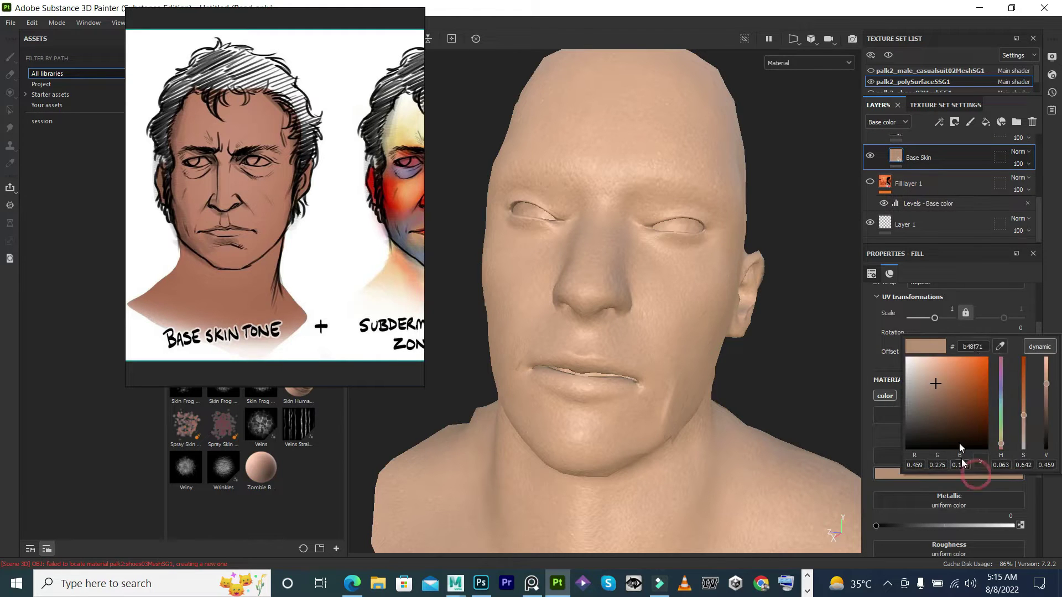
click(1003, 344)
click(280, 194)
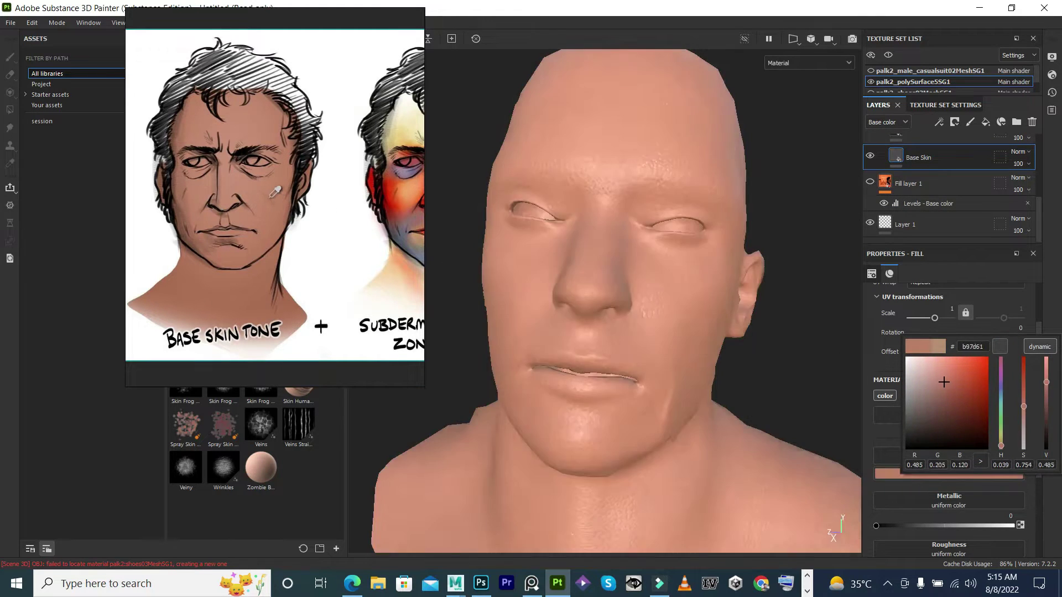
alt+drag(642, 359, 553, 354)
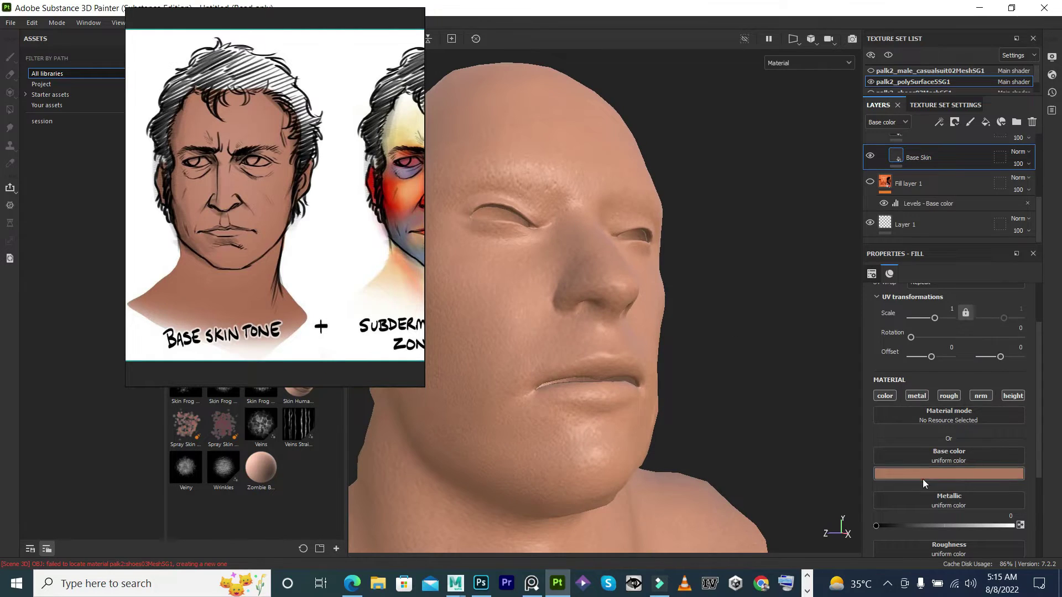
Adjust the Base Skin colour to the warmer tone cb885e and move the reference aside.
click(949, 474)
click(944, 373)
drag(944, 375, 949, 383)
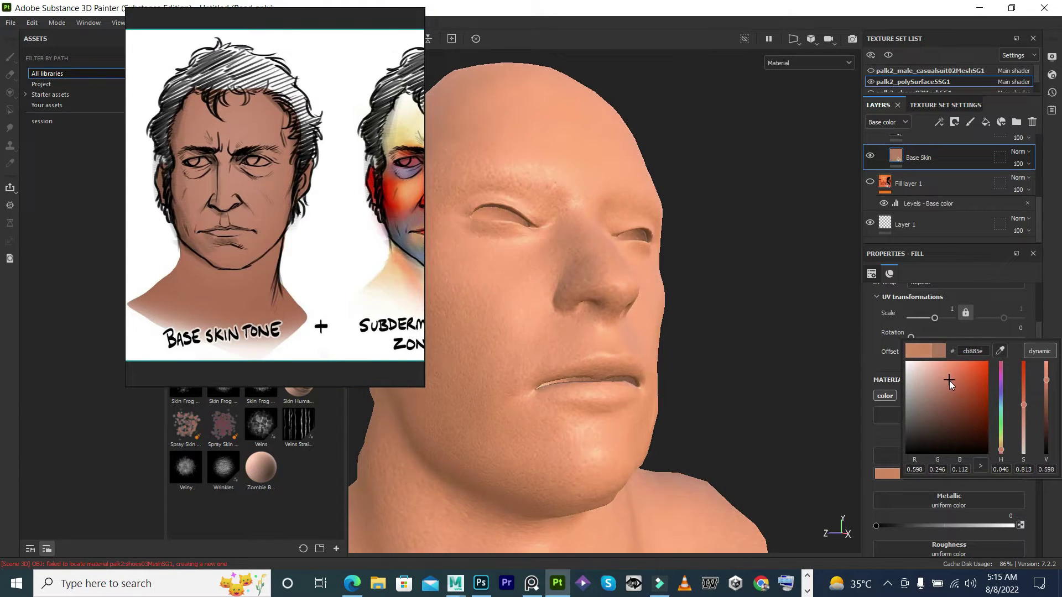
click(831, 311)
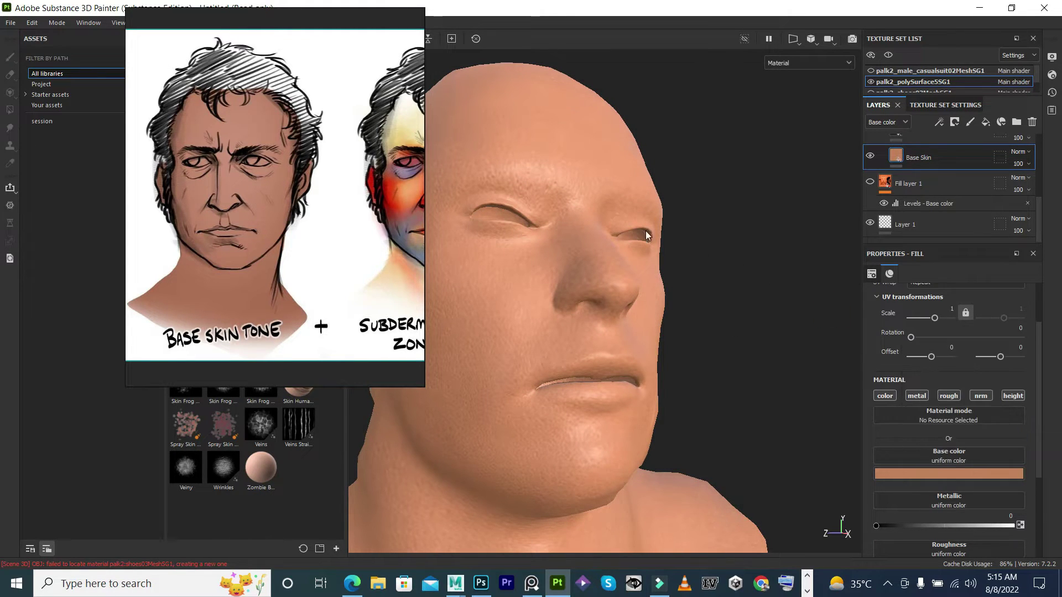
click(619, 332)
alt+drag(707, 247, 555, 275)
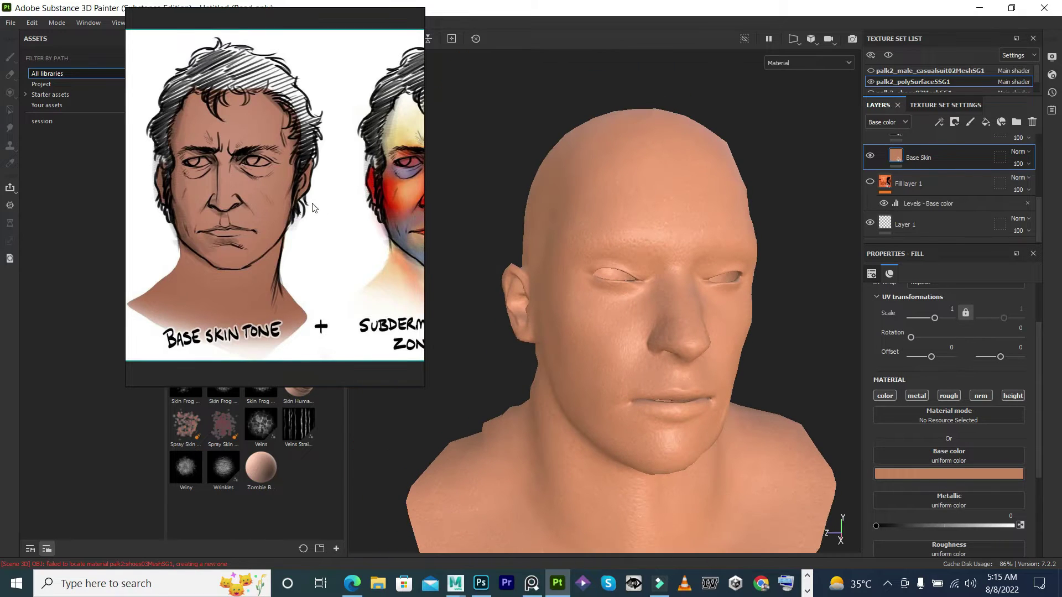
drag(256, 244, 93, 423)
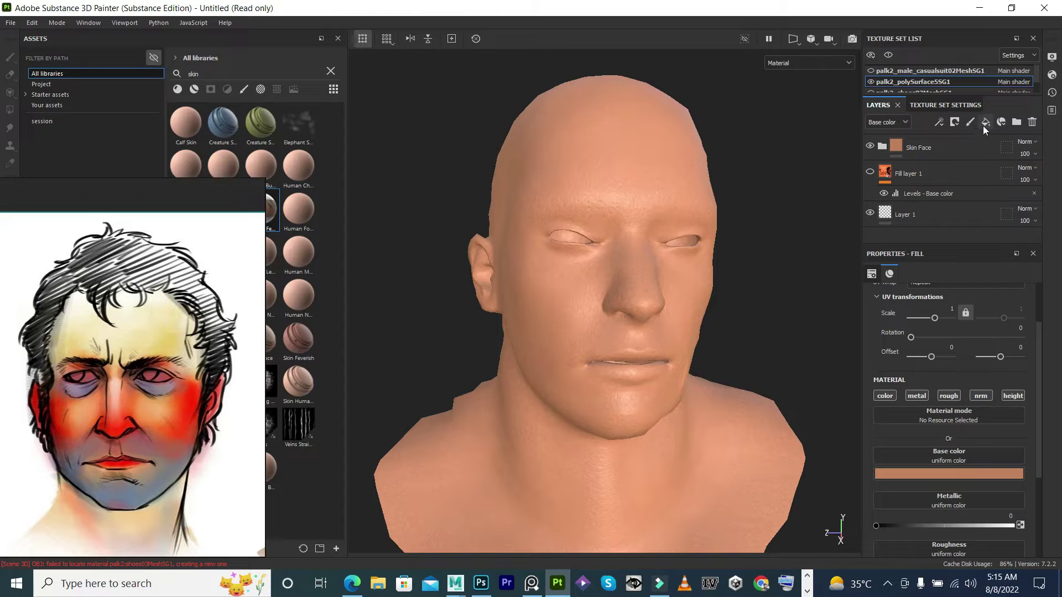
Add Fill layer 2 above Skin Face with a periwinkle blue base colour (6c95ea).
click(1001, 122)
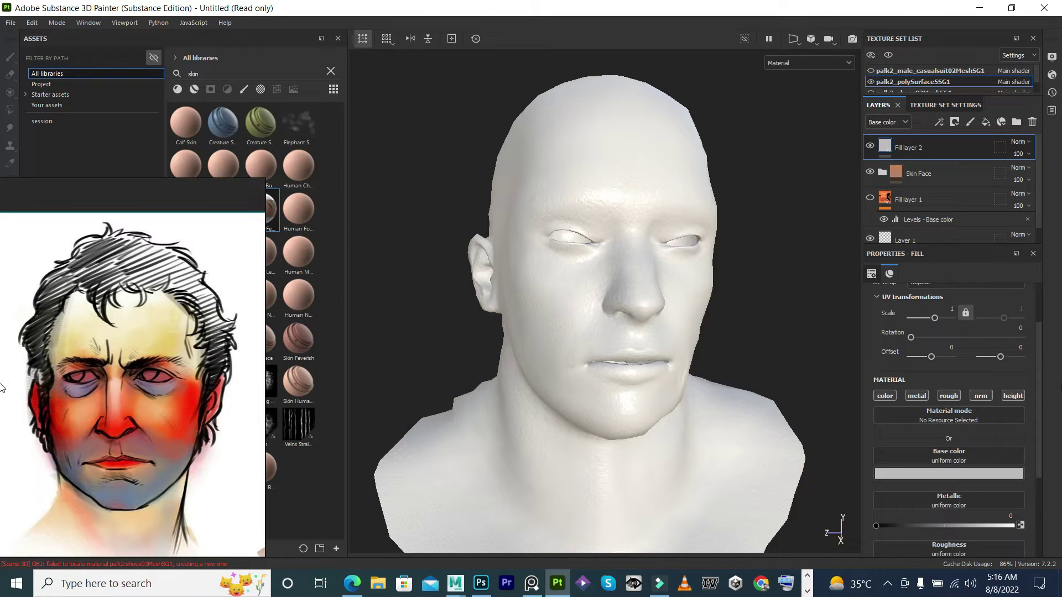
click(948, 476)
drag(1006, 366, 1001, 394)
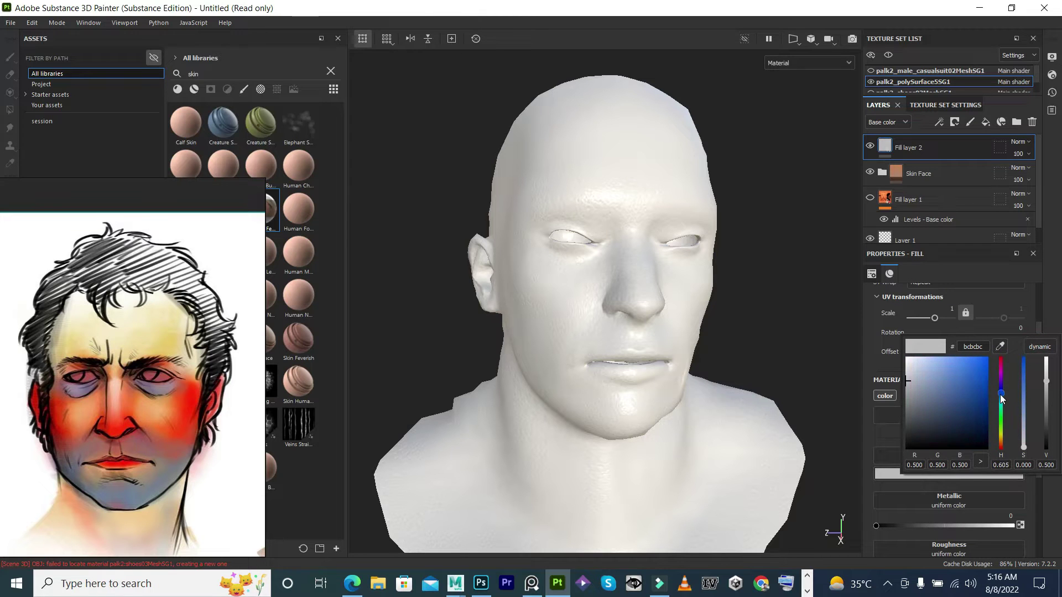
click(1000, 347)
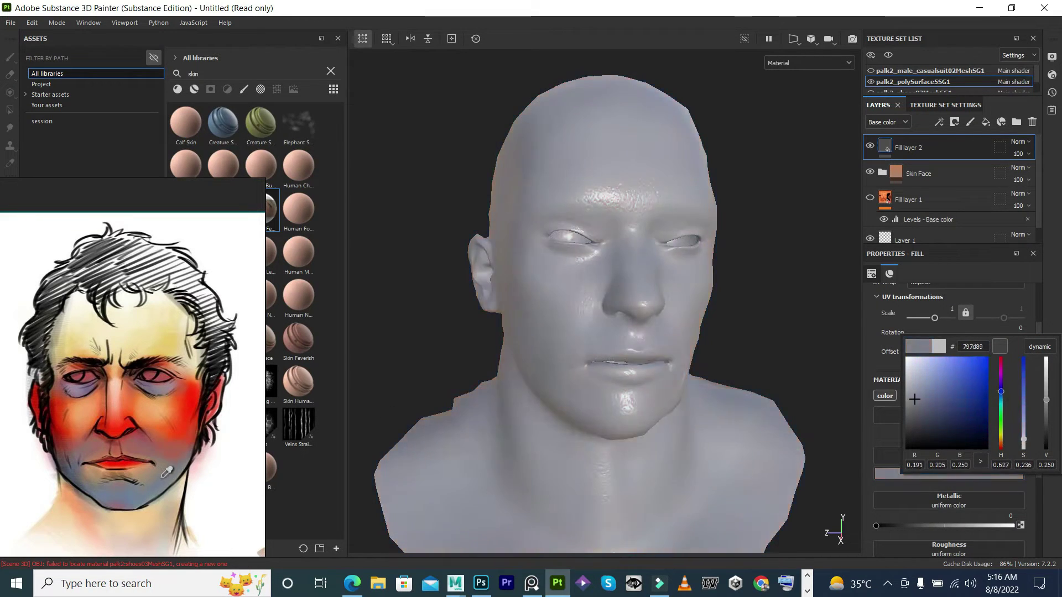
drag(916, 401, 944, 372)
drag(1003, 394, 1004, 392)
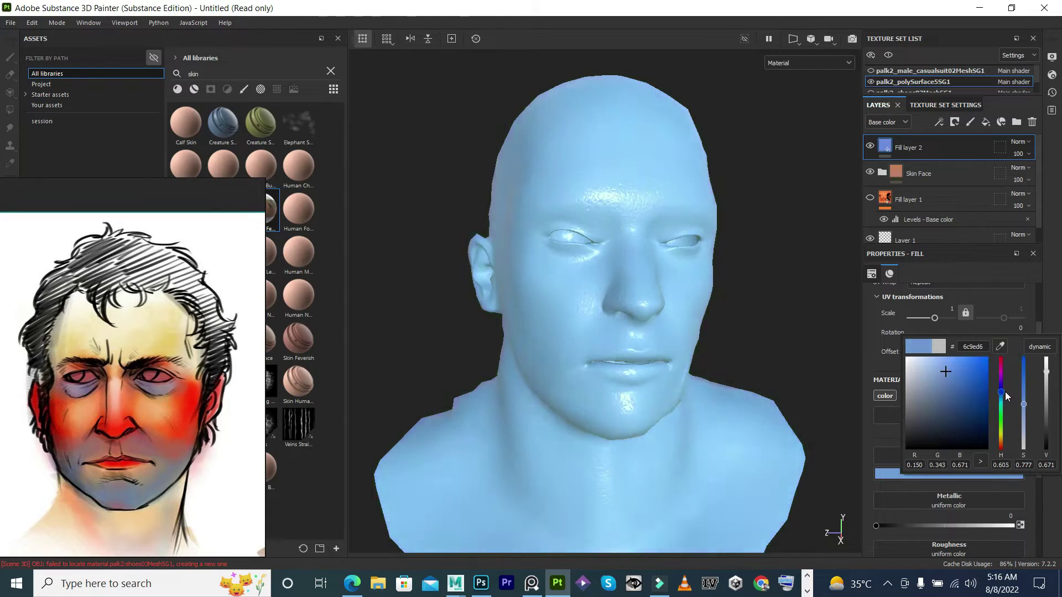
click(945, 370)
drag(945, 372, 951, 369)
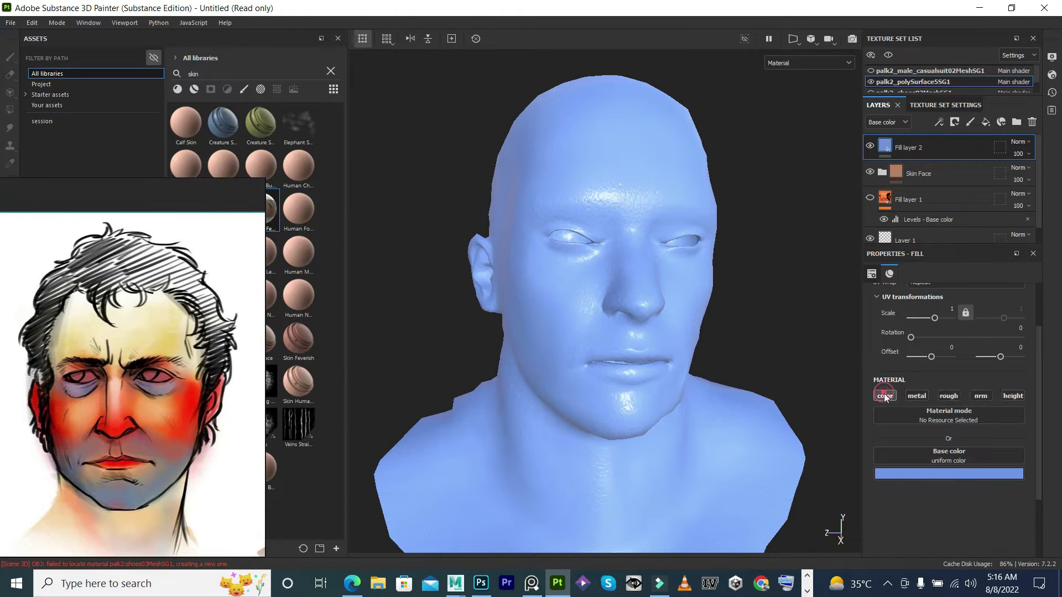
Give the blue layer a black mask and paint blue from cheek to chin at opacity 41.
right_click(929, 145)
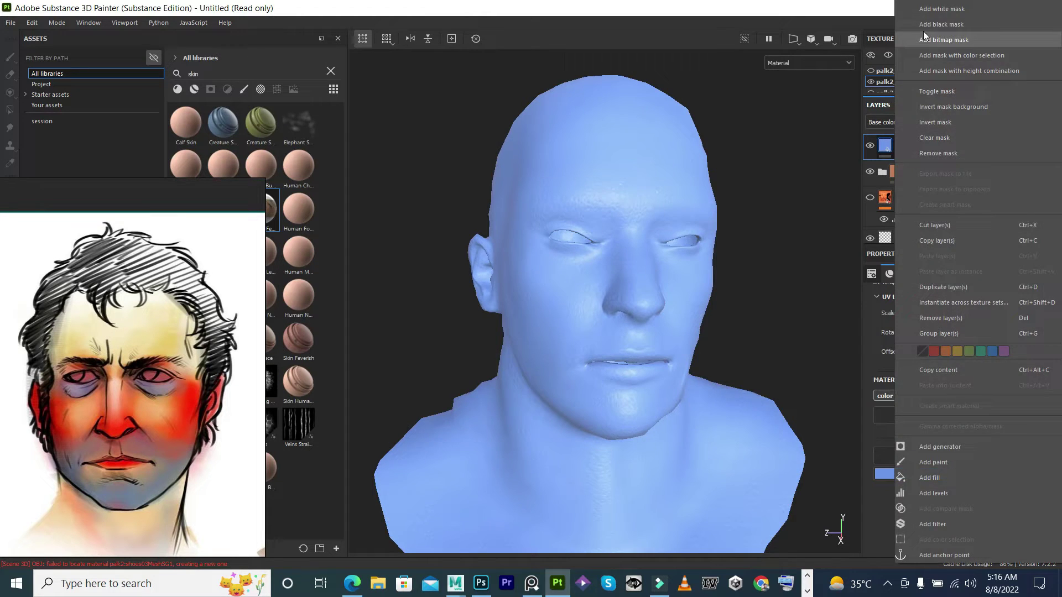
click(923, 31)
alt+drag(545, 348, 617, 343)
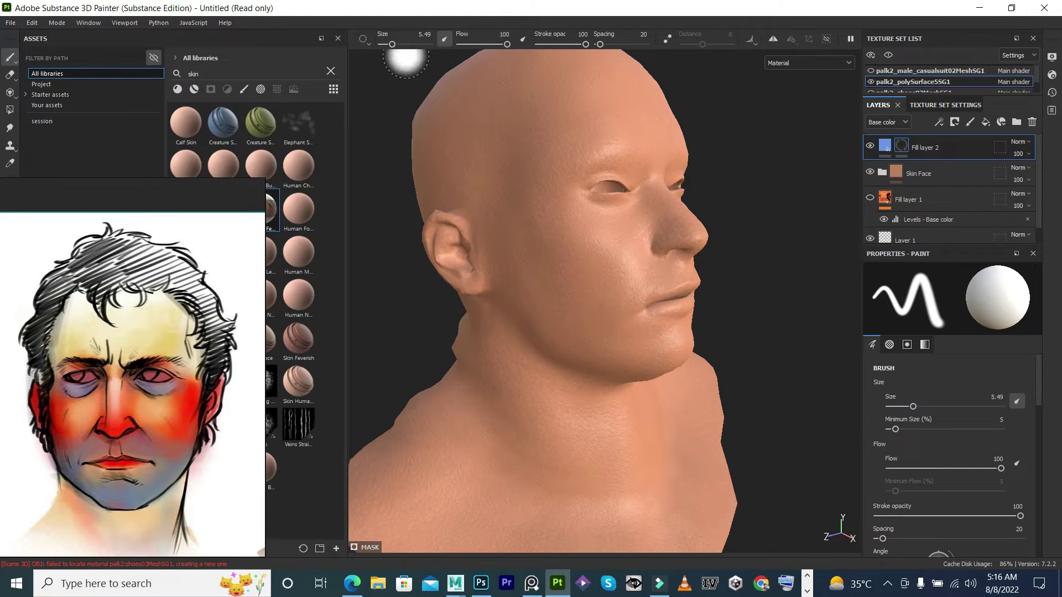
click(559, 44)
click(568, 303)
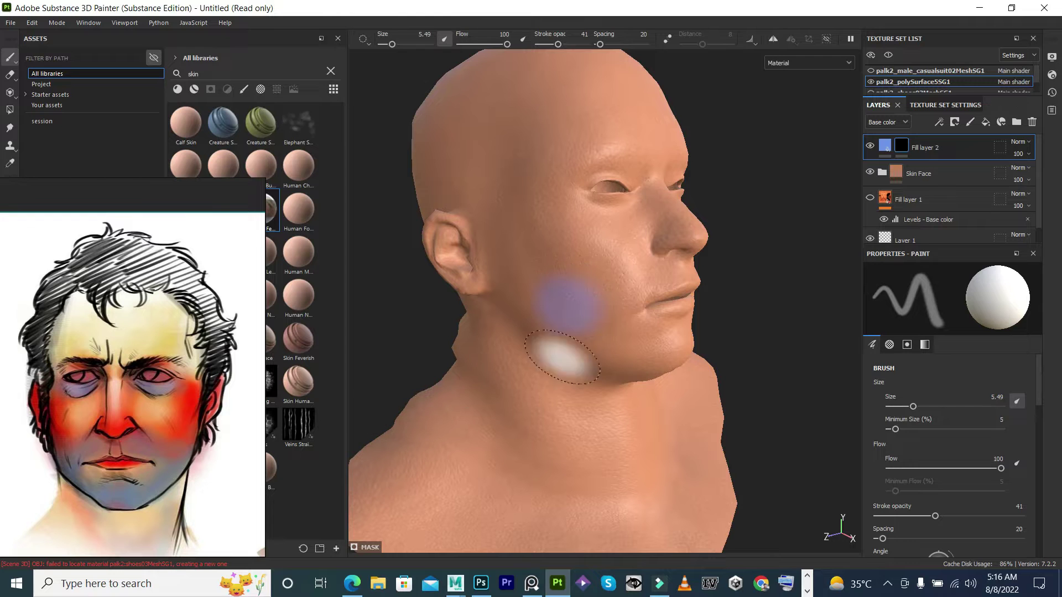
mouse_move(563, 335)
mouse_down()
mouse_move(640, 351)
mouse_move(569, 339)
mouse_move(652, 340)
mouse_move(592, 303)
mouse_move(580, 230)
mouse_move(666, 332)
mouse_move(639, 374)
mouse_move(605, 332)
mouse_move(712, 332)
mouse_move(738, 345)
mouse_move(704, 332)
mouse_move(640, 339)
mouse_move(636, 350)
mouse_move(593, 261)
mouse_up()
Enlarge the brush and orbit to check the blue jaw from both sides.
ctrl+right_drag(636, 260, 616, 254)
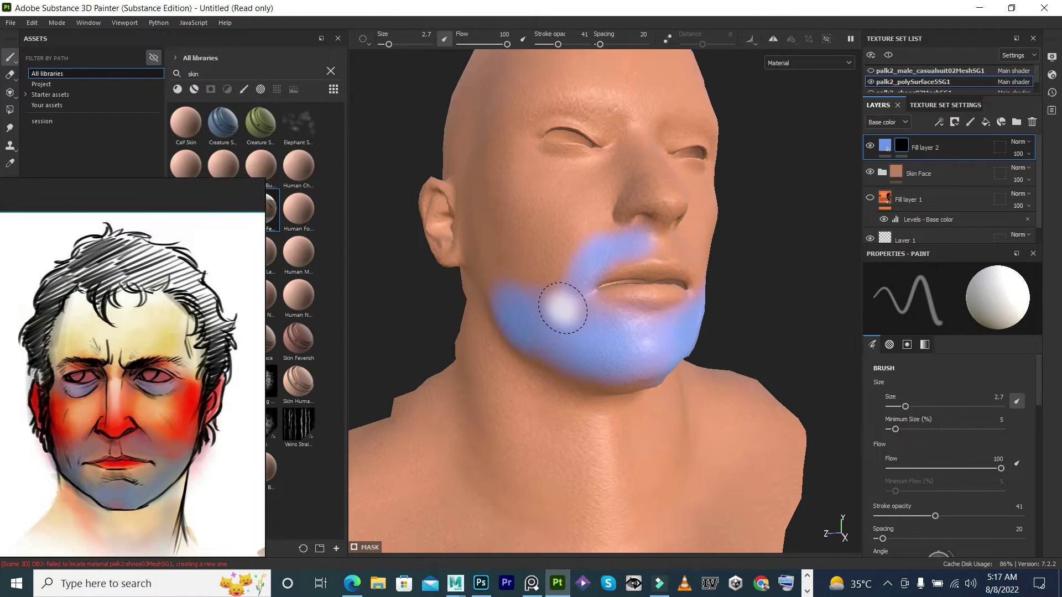
ctrl+right_drag(557, 273, 581, 266)
mouse_move(694, 336)
alt+mouse_down()
mouse_move(571, 314)
mouse_move(580, 293)
mouse_move(642, 260)
alt+mouse_up()
ctrl+right_drag(641, 260, 625, 258)
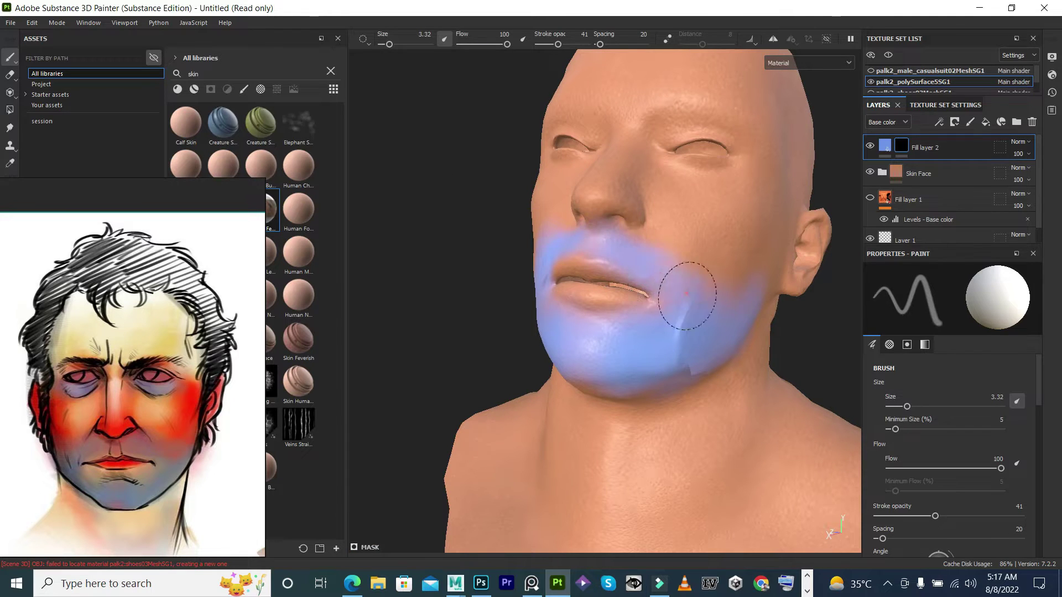
mouse_move(605, 244)
alt+mouse_down()
mouse_move(633, 285)
mouse_move(615, 288)
alt+mouse_up()
ctrl+right_drag(543, 298, 553, 301)
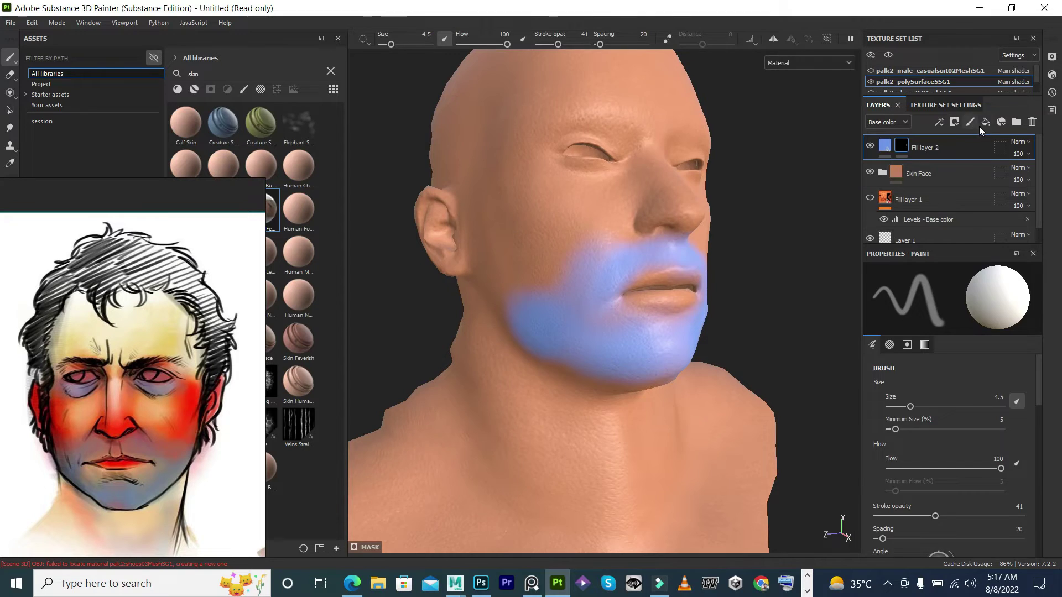
Add Fill layer 3 with a black mask above the blue chin layer.
click(979, 127)
right_click(928, 160)
click(935, 45)
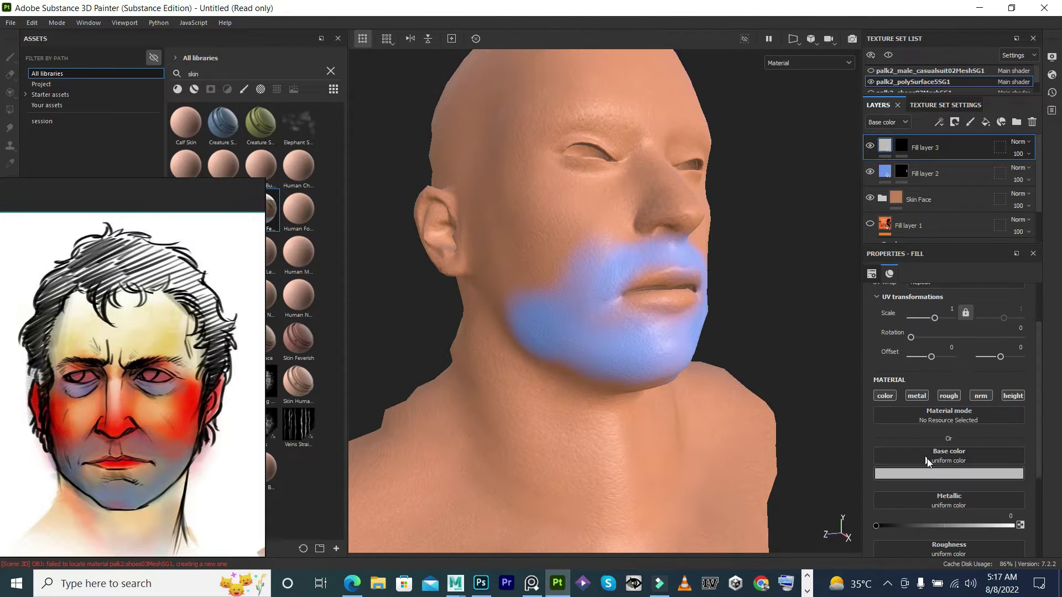
Make Fill layer 3 red and paint red blush across both cheeks toward the ears.
click(930, 471)
click(991, 346)
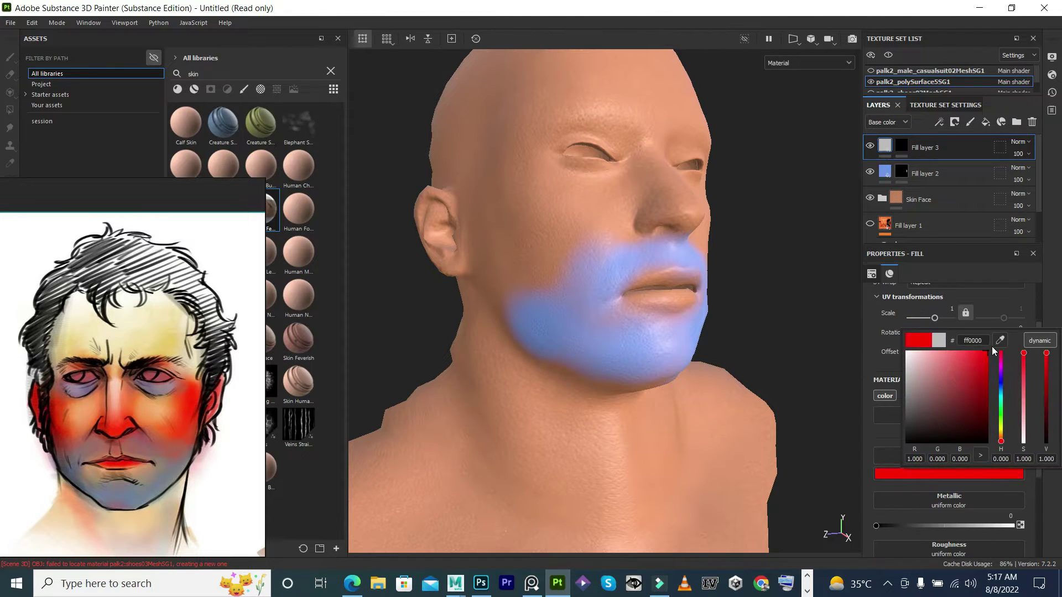
click(901, 146)
mouse_move(542, 232)
mouse_down()
mouse_move(559, 256)
mouse_move(502, 226)
mouse_move(581, 213)
mouse_move(619, 238)
mouse_up()
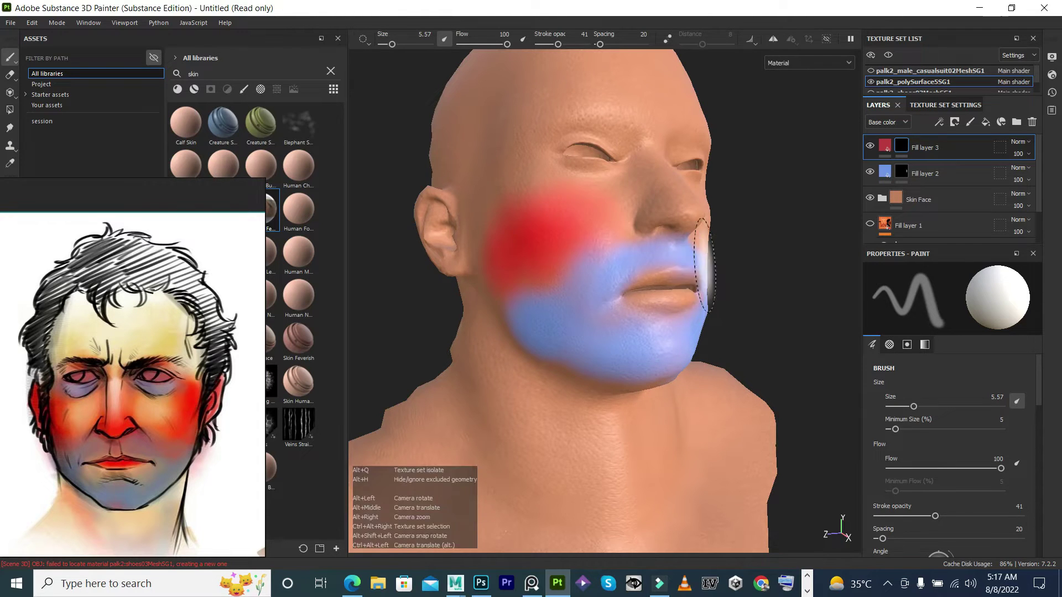
mouse_move(740, 290)
alt+mouse_down()
mouse_move(681, 290)
mouse_move(593, 221)
alt+mouse_up()
drag(641, 260, 678, 183)
mouse_move(534, 286)
alt+mouse_down()
mouse_move(613, 267)
mouse_move(567, 271)
mouse_move(611, 248)
mouse_move(635, 290)
alt+mouse_up()
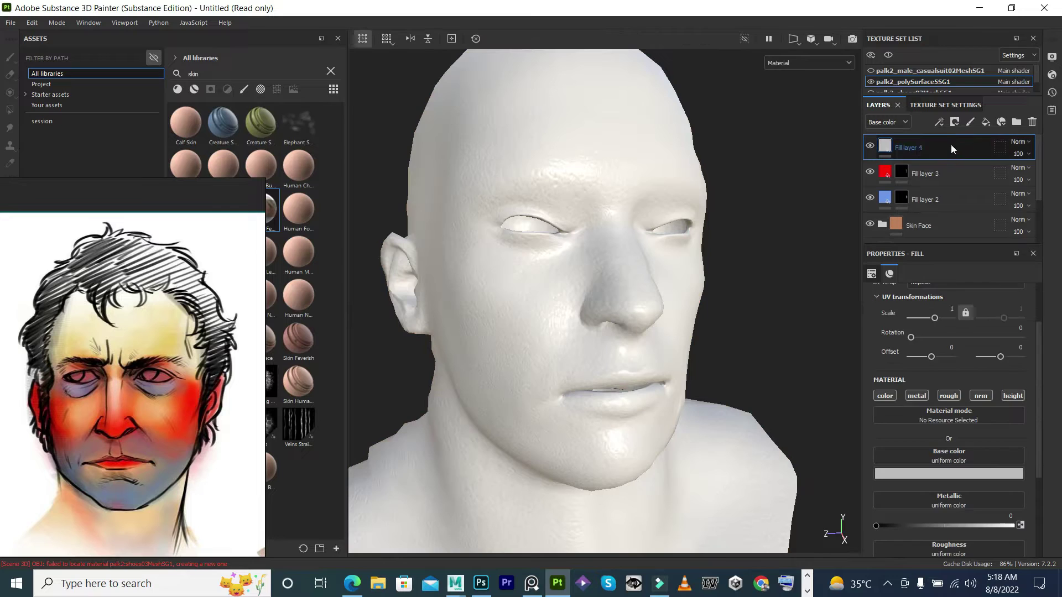
Add Fill layer 4 with a black mask and a yellow base colour.
right_click(952, 147)
click(929, 22)
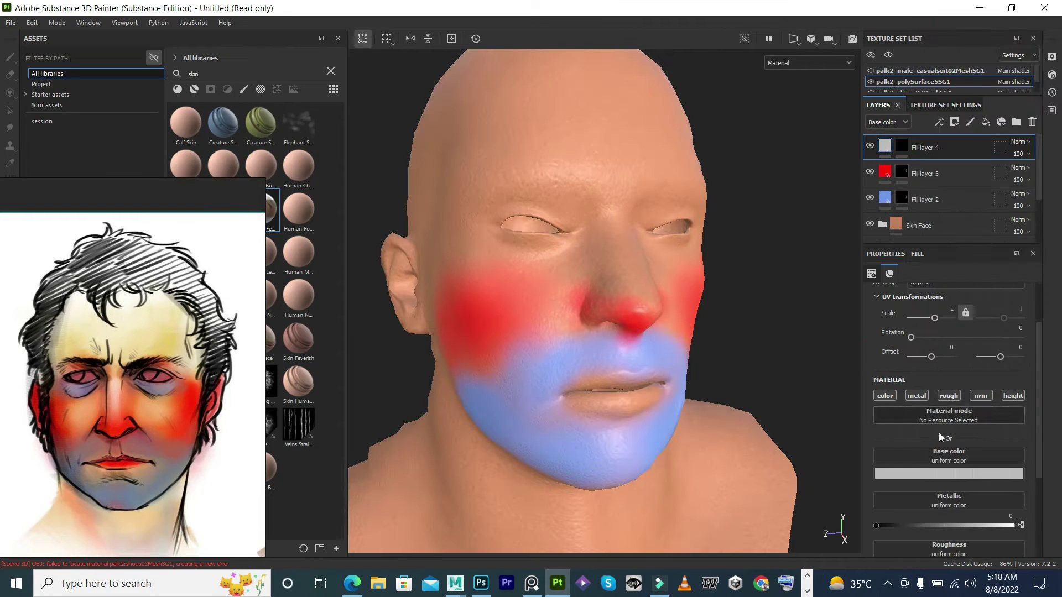
click(965, 474)
drag(1004, 389, 1004, 414)
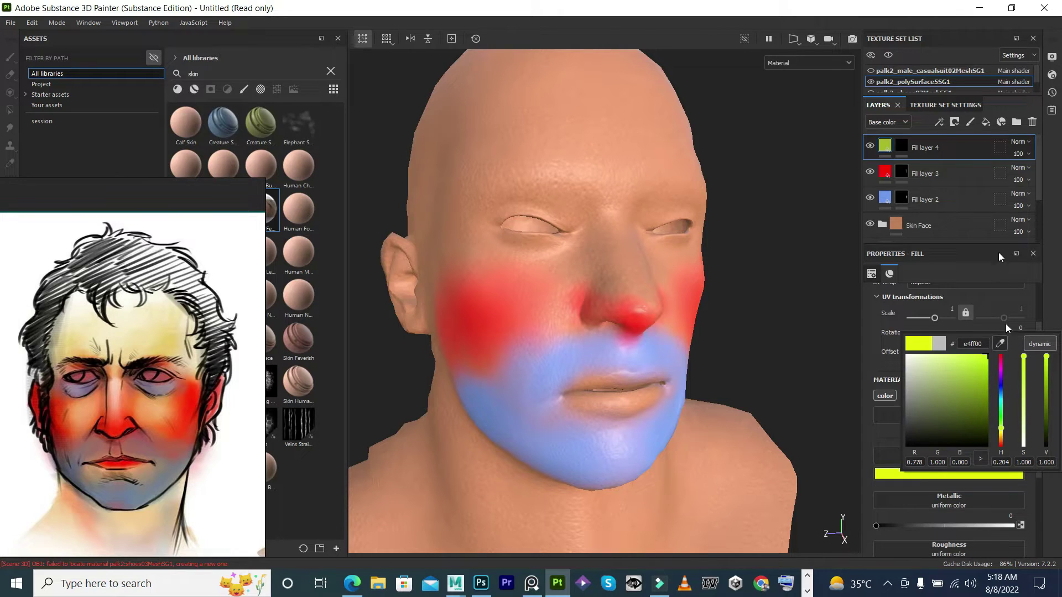
click(901, 145)
Paint yellow patches on both upper cheeks under the eyes, adjusting brush size.
alt+drag(463, 275, 491, 273)
ctrl+right_drag(491, 273, 493, 275)
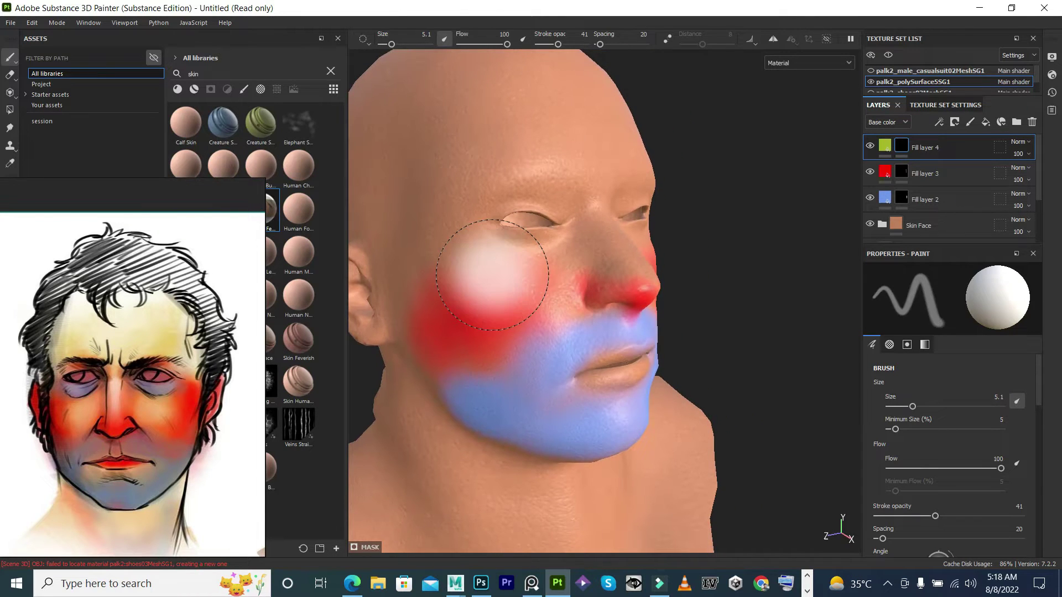
key(bracketleft)
key(bracketleft)
key(bracketleft)
mouse_move(562, 271)
mouse_down()
mouse_move(557, 249)
mouse_move(539, 296)
mouse_move(534, 278)
mouse_move(553, 260)
mouse_move(597, 266)
mouse_up()
key(bracketright)
key(bracketleft)
key(bracketleft)
key(bracketleft)
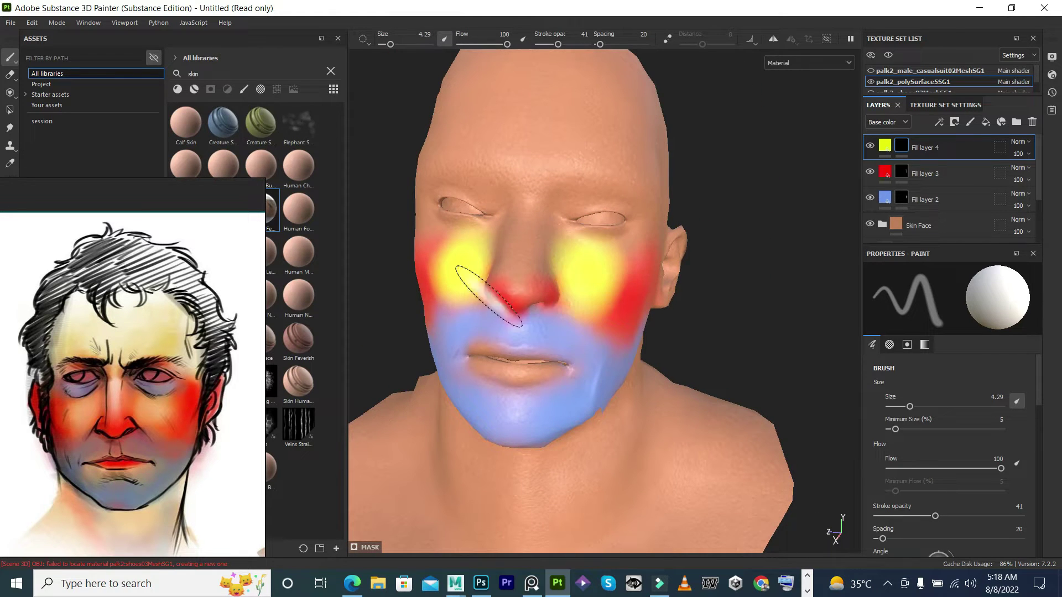
alt+drag(502, 325, 577, 329)
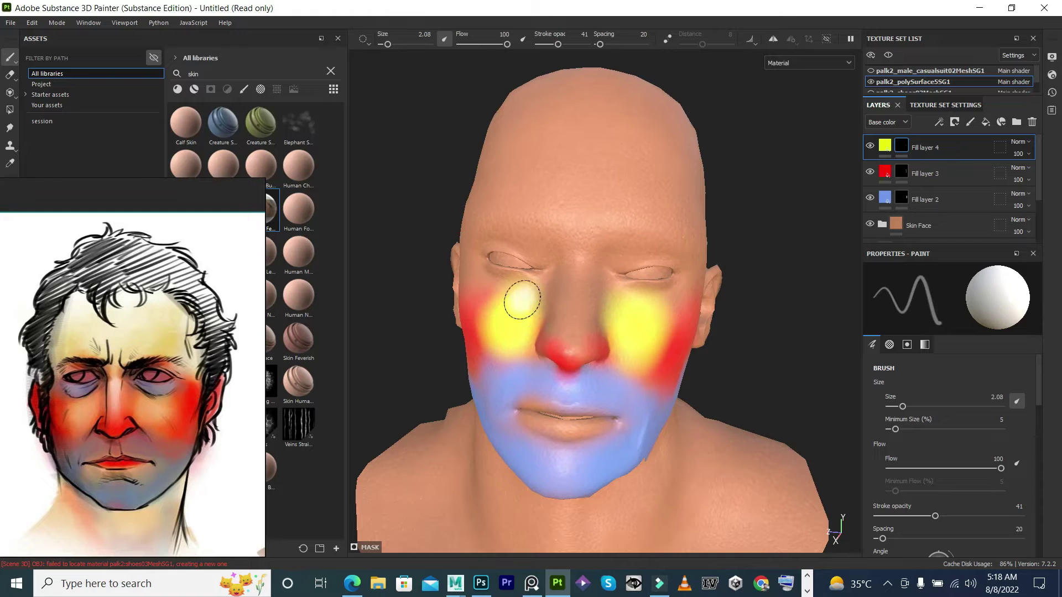
key(f)
Darken the yellow to olive b3c801 and add Fill layer 5 on top.
click(884, 138)
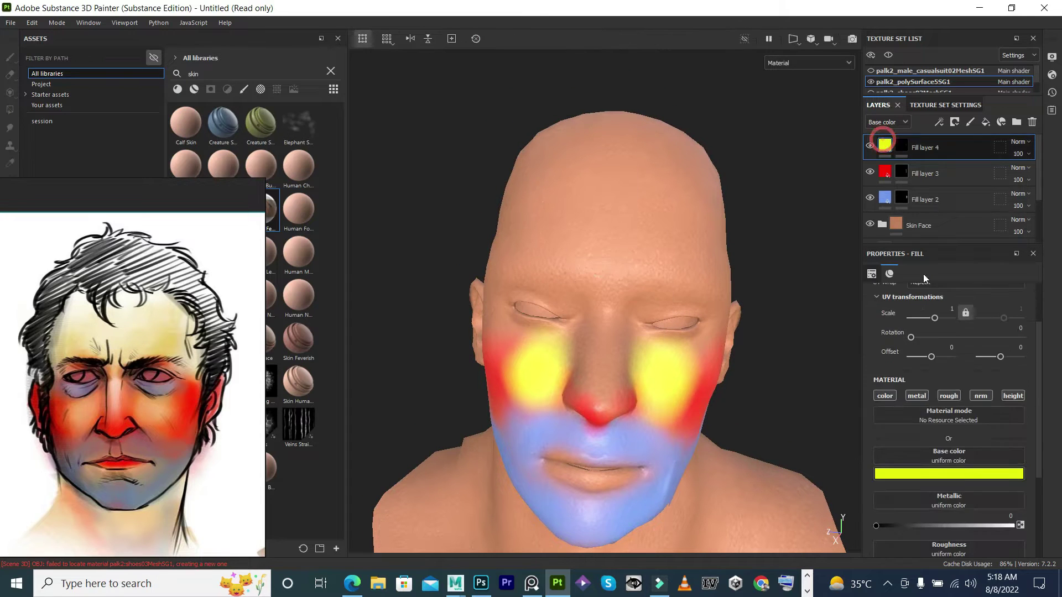
click(950, 473)
click(987, 369)
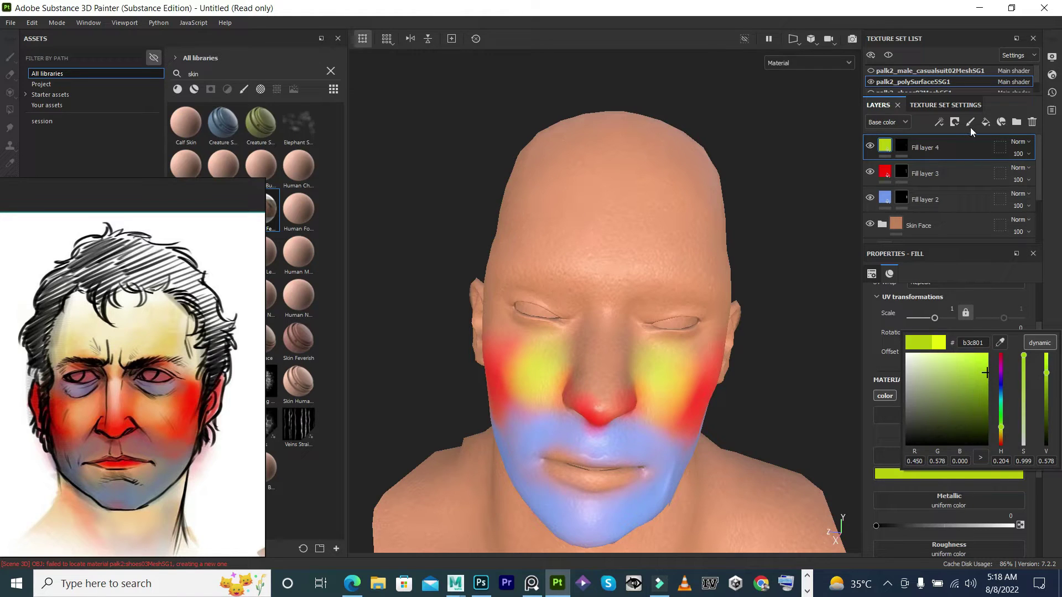
click(986, 122)
right_click(947, 145)
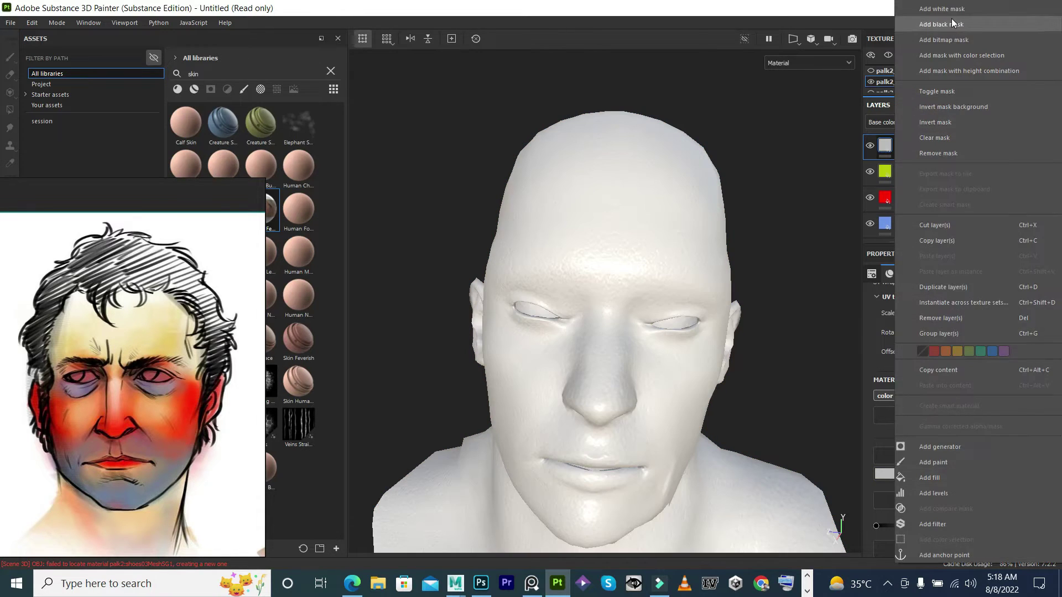
Give Fill layer 5 a black mask and a pale yellow base colour (f3ff5c).
click(953, 24)
click(885, 145)
click(962, 474)
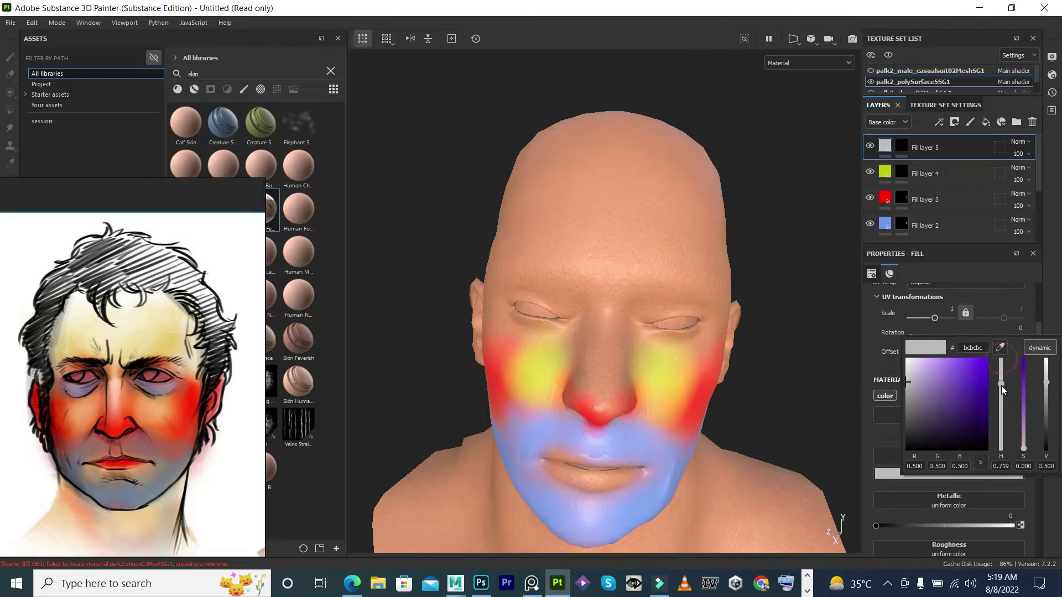
drag(1002, 386, 1013, 415)
click(981, 360)
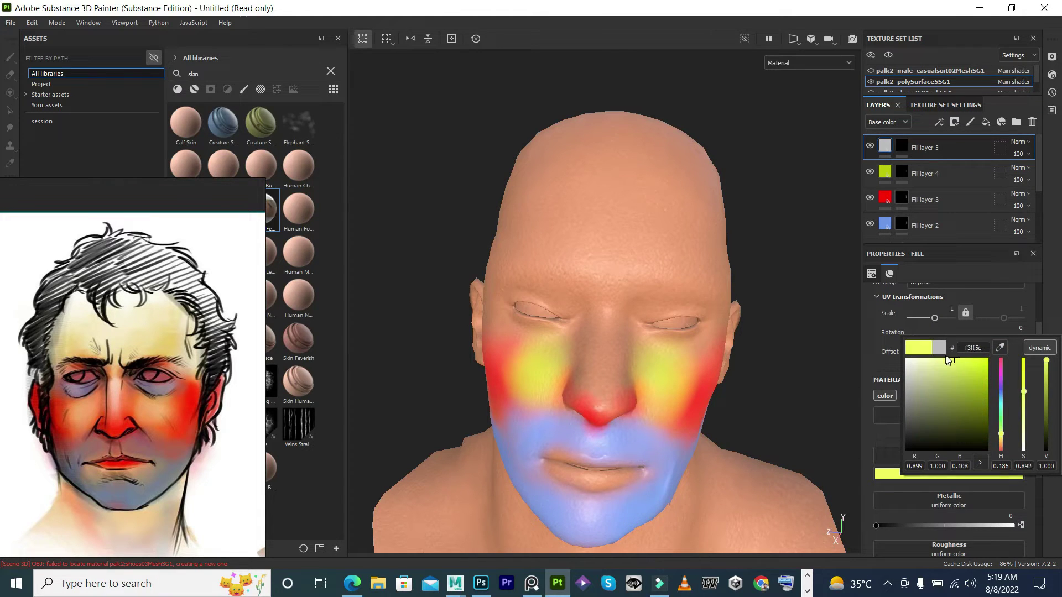
click(897, 156)
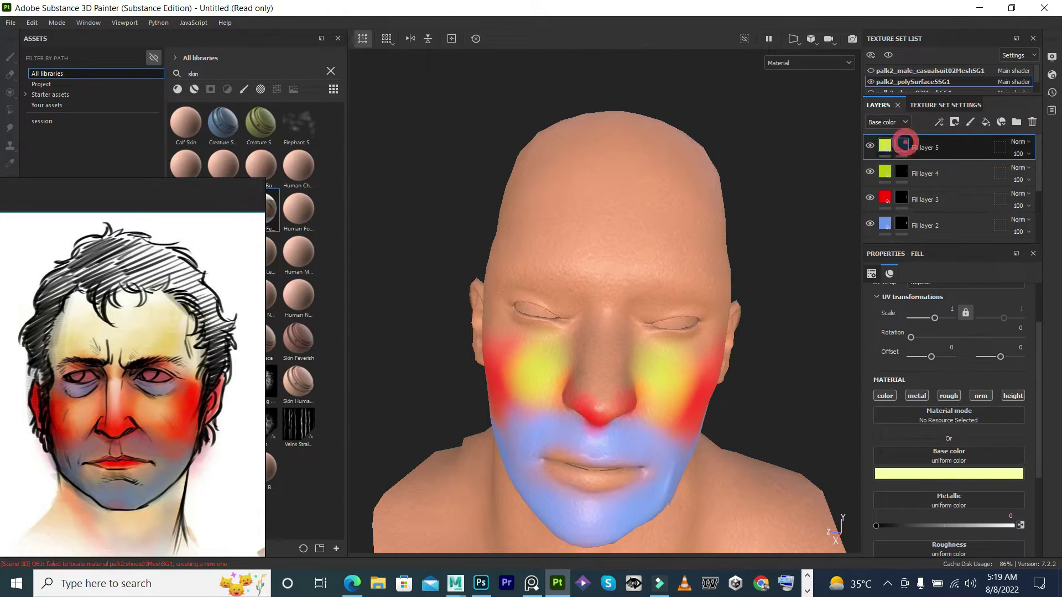
click(904, 143)
Paint pale yellow across the forehead and temples, orbiting around the head.
mouse_move(569, 166)
mouse_down()
mouse_move(581, 238)
mouse_move(683, 254)
mouse_move(587, 246)
mouse_up()
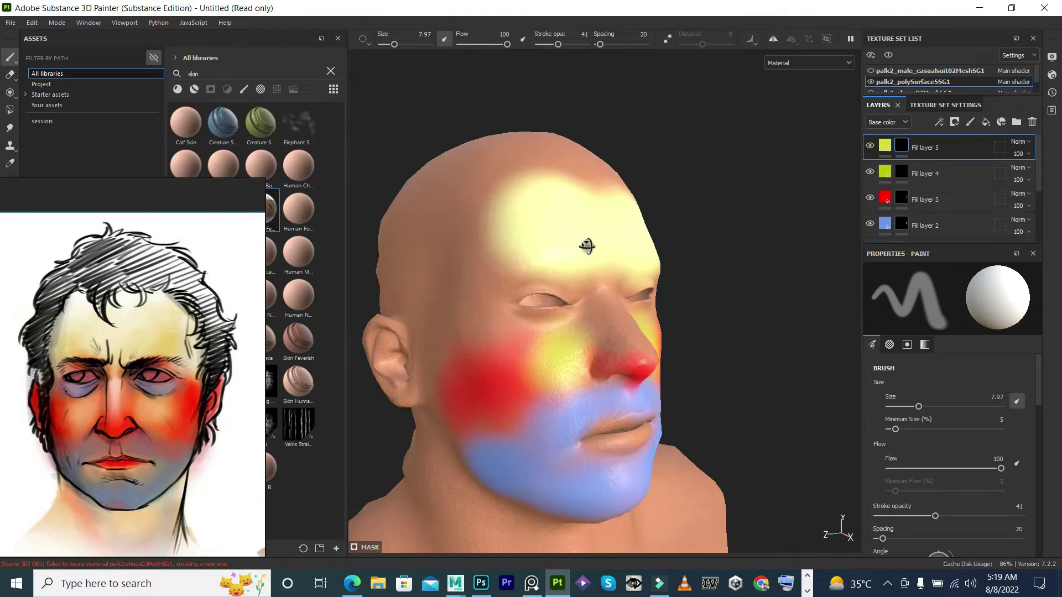
drag(498, 249, 466, 271)
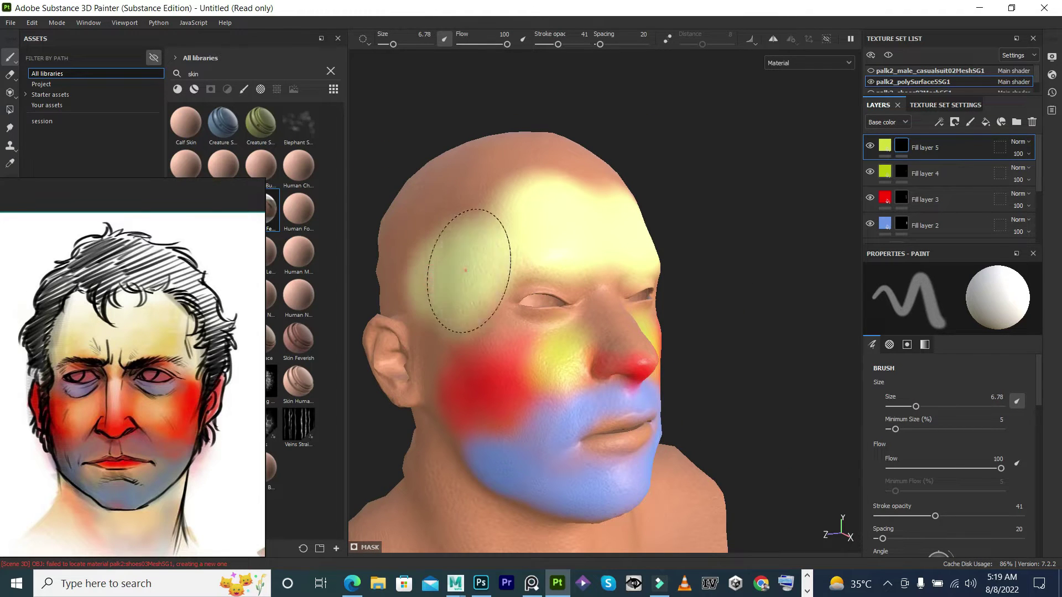
alt+drag(623, 232, 723, 256)
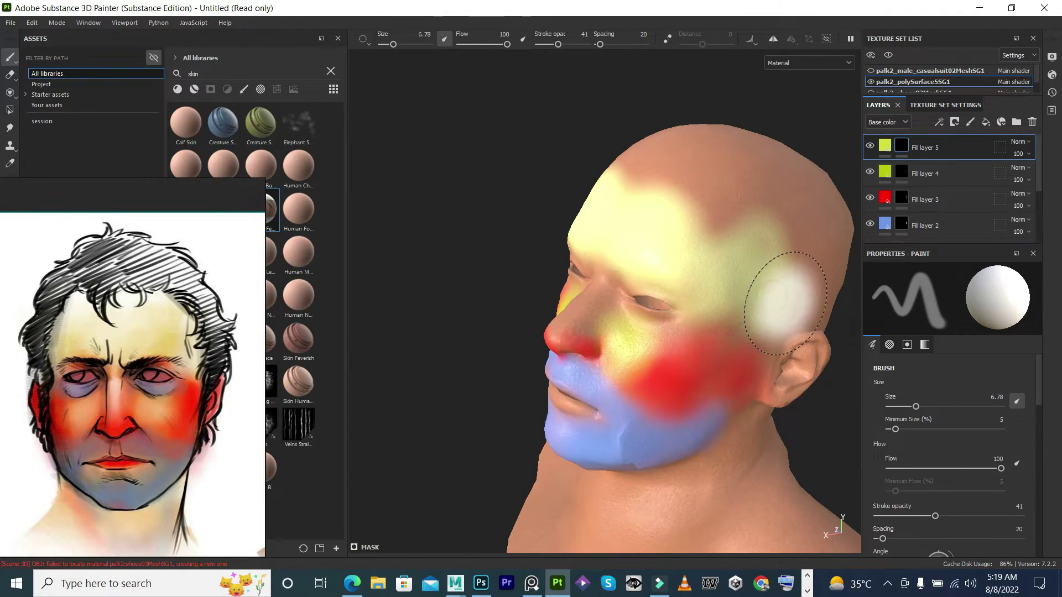
alt+drag(786, 302, 766, 209)
alt+drag(690, 190, 733, 154)
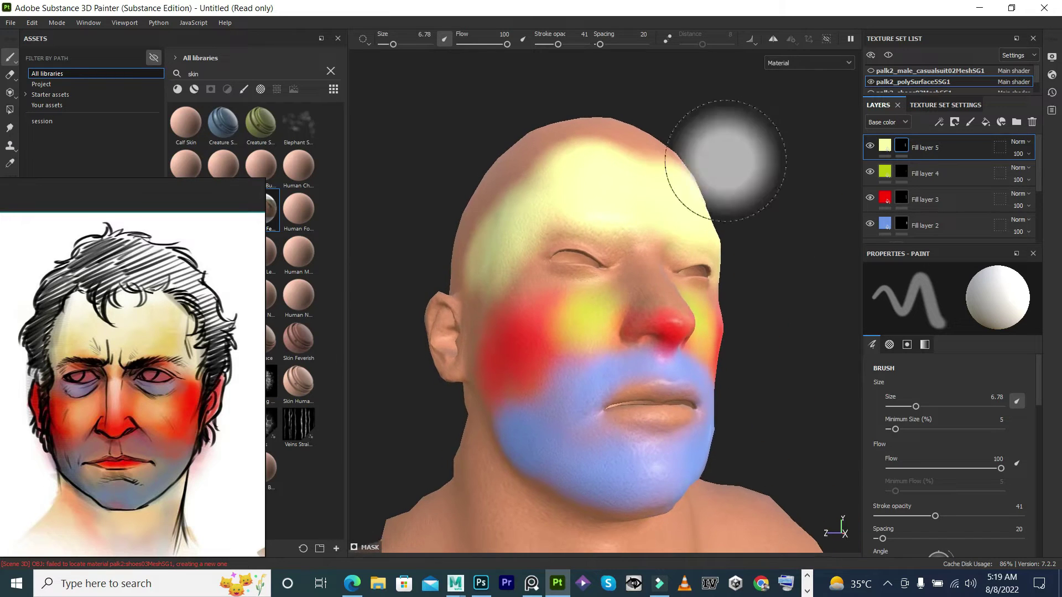
ctrl+right_drag(688, 202, 498, 308)
mouse_move(498, 308)
alt+mouse_down()
mouse_move(754, 316)
mouse_move(817, 251)
alt+mouse_up()
Dab more red onto the nose tip on the Fill layer 3 mask.
click(900, 200)
mouse_move(659, 332)
alt+mouse_down()
mouse_move(675, 334)
mouse_move(627, 303)
alt+mouse_up()
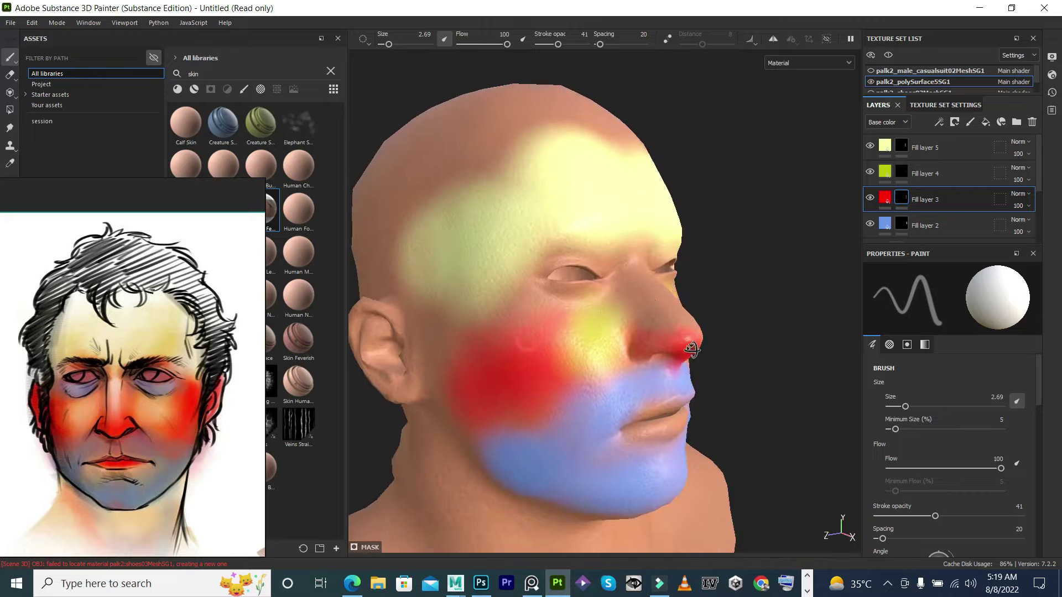
mouse_move(696, 330)
alt+mouse_down()
mouse_move(727, 321)
mouse_move(517, 332)
mouse_move(621, 330)
alt+mouse_up()
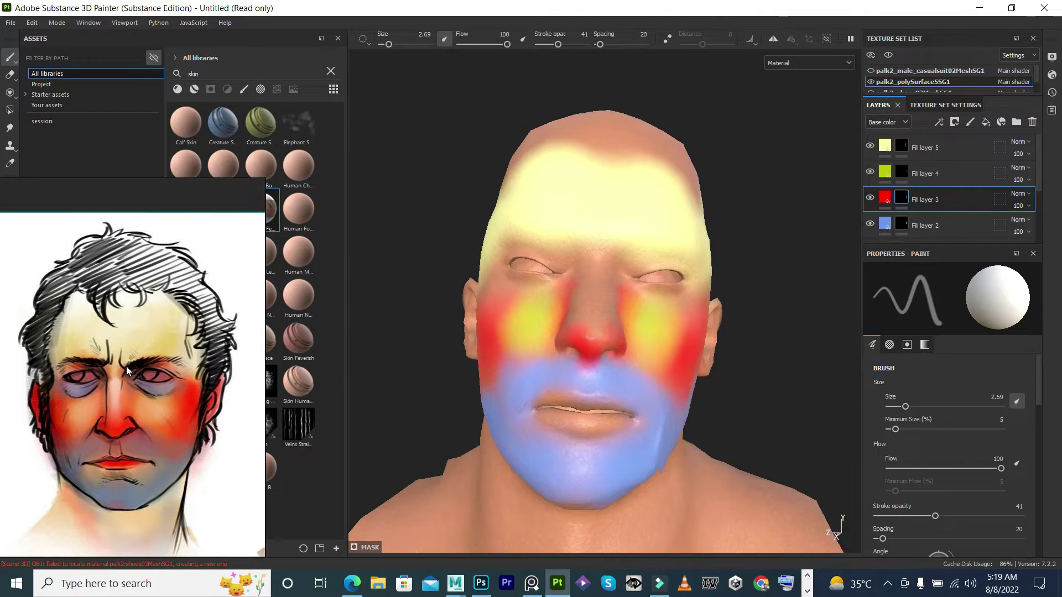
click(592, 332)
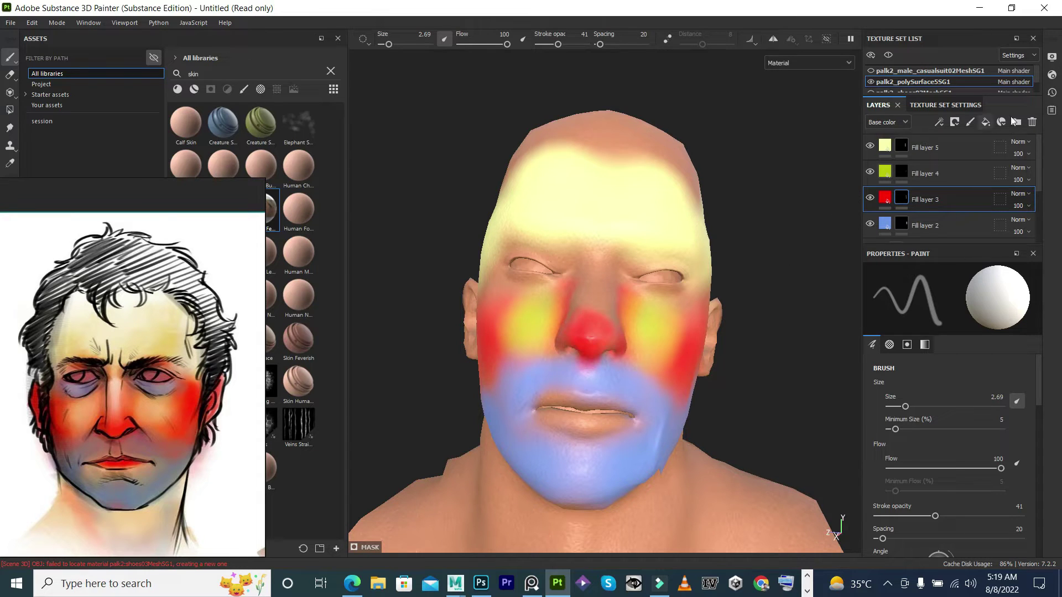
click(979, 138)
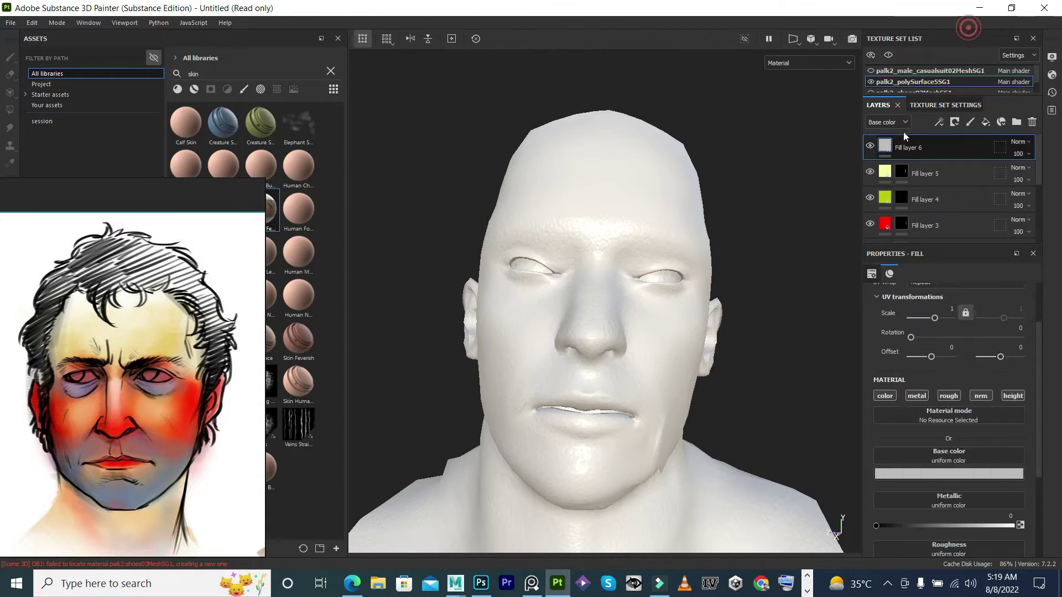
Set Fill layer 6 to pale pink and paint highlights on the nose bridge and under the left eye.
click(935, 474)
drag(935, 478, 974, 474)
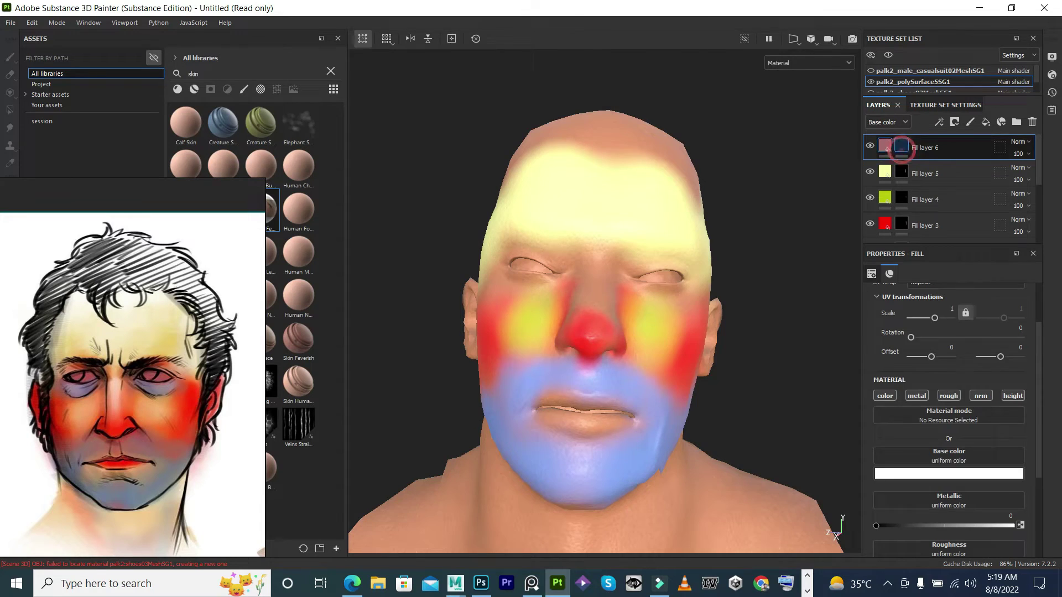
click(902, 145)
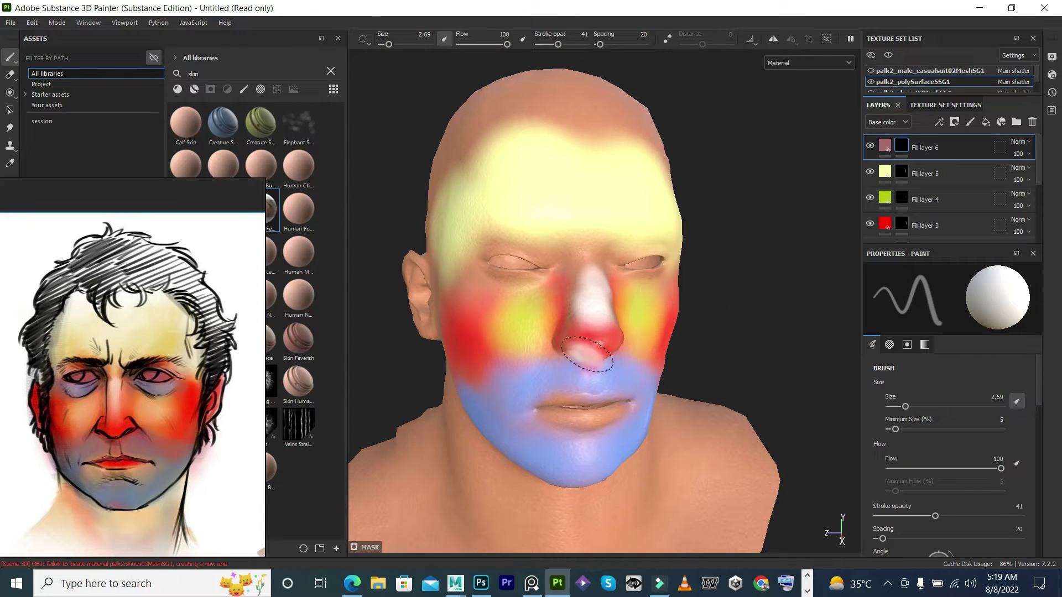
alt+drag(535, 282, 564, 282)
click(563, 299)
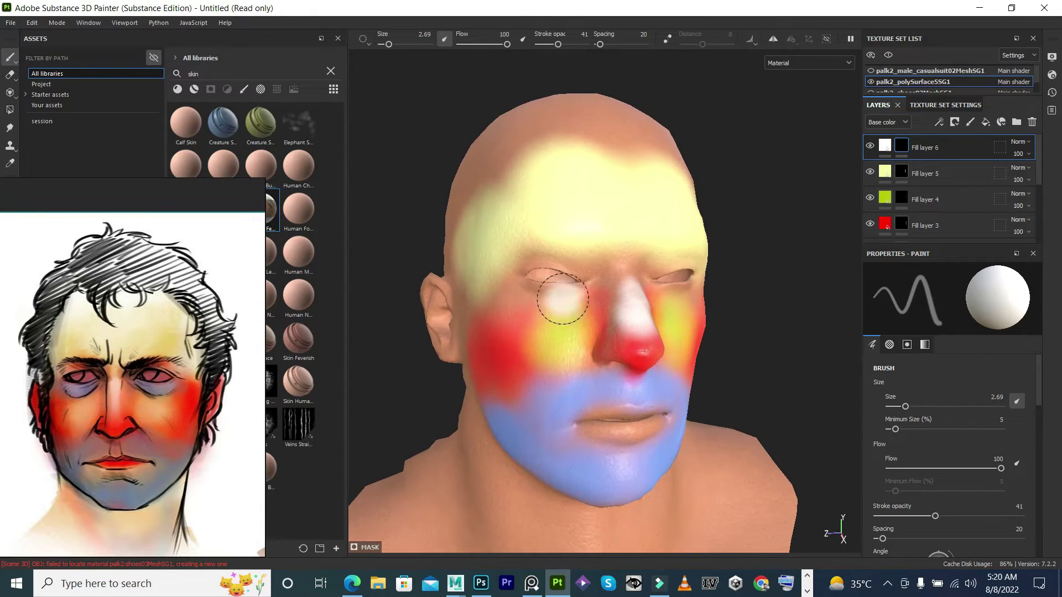
right_click(977, 138)
Add Fill layer 7, shift its base colour to purple, and select its mask.
click(961, 85)
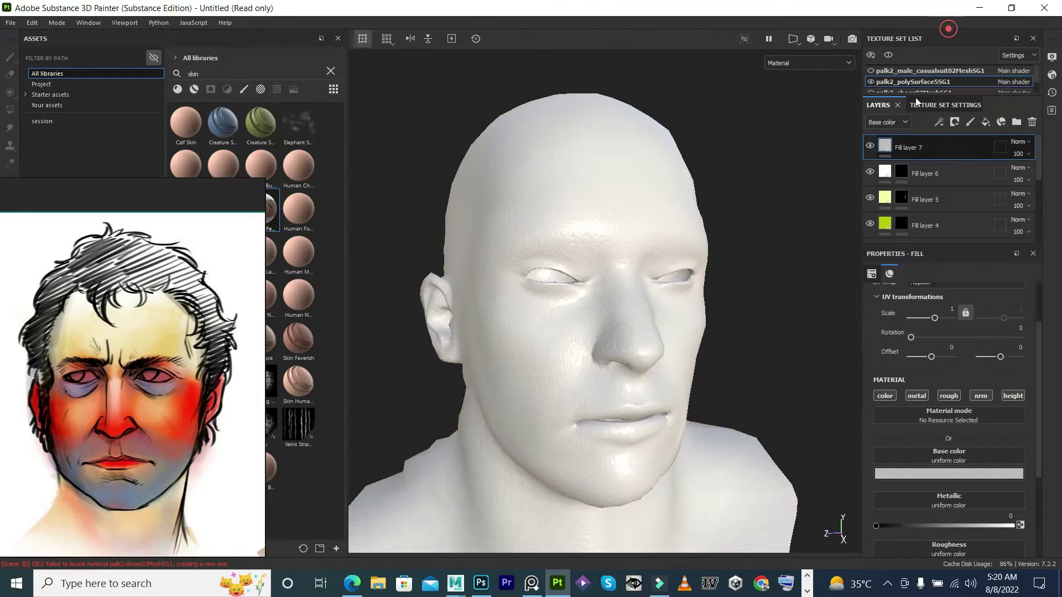
click(937, 474)
mouse_move(1001, 363)
mouse_down()
mouse_move(995, 387)
mouse_move(984, 365)
mouse_up()
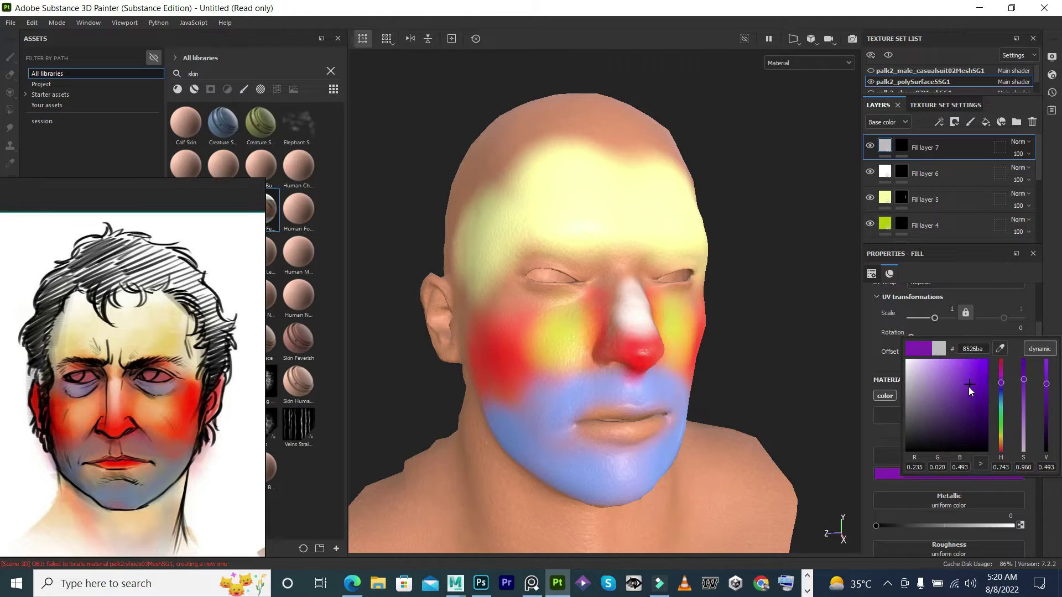
click(902, 145)
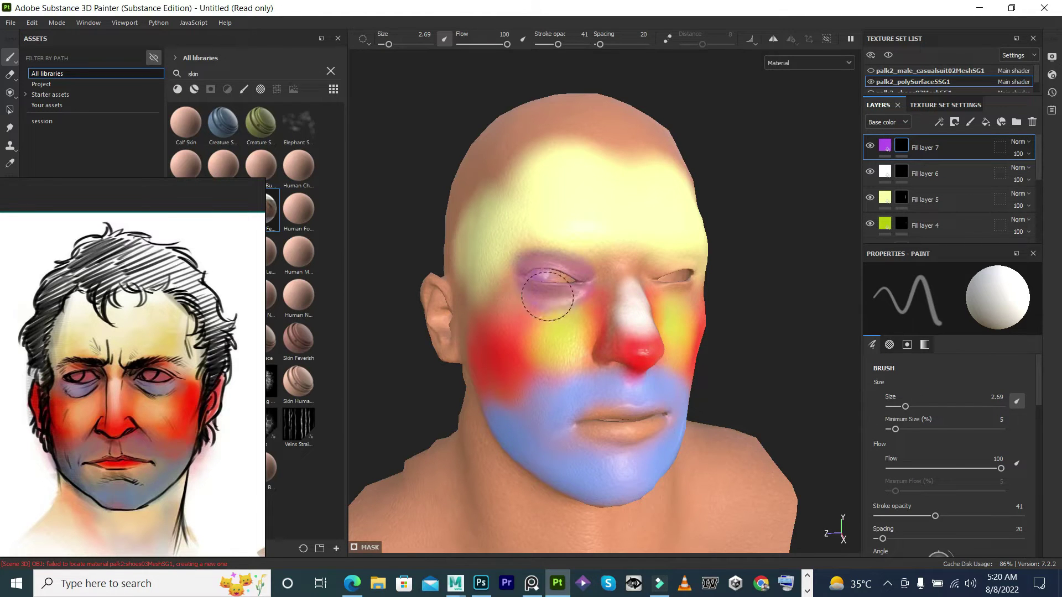
Paint purple shadows around both eye sockets, toggling between Base color and Material views.
key(c)
mouse_move(762, 315)
alt+mouse_down()
mouse_move(570, 269)
mouse_move(628, 271)
mouse_move(487, 282)
mouse_move(437, 271)
mouse_move(483, 285)
alt+mouse_up()
key(m)
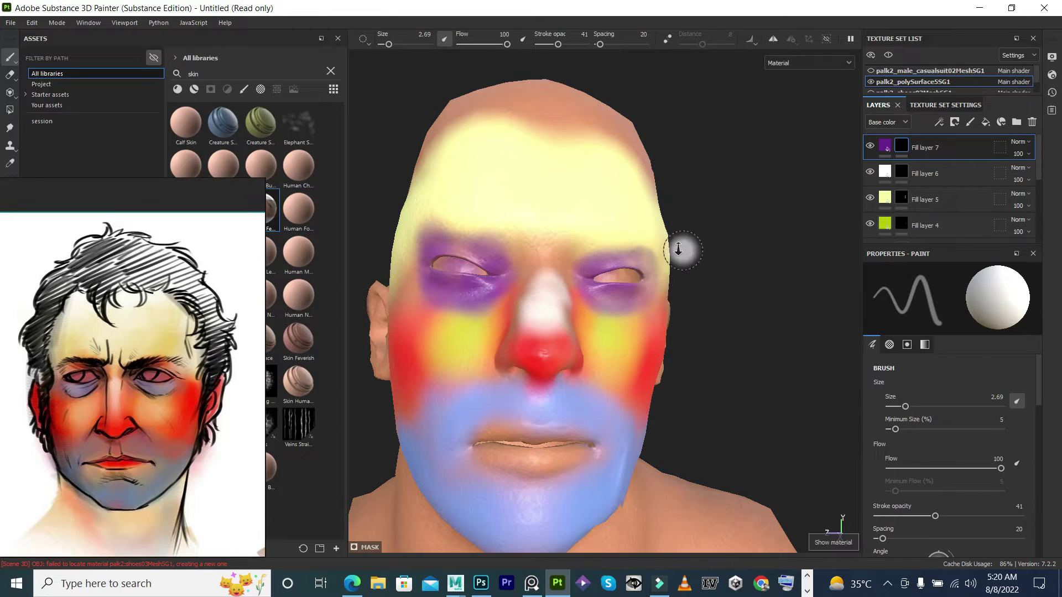
scroll(675, 250, up, 3)
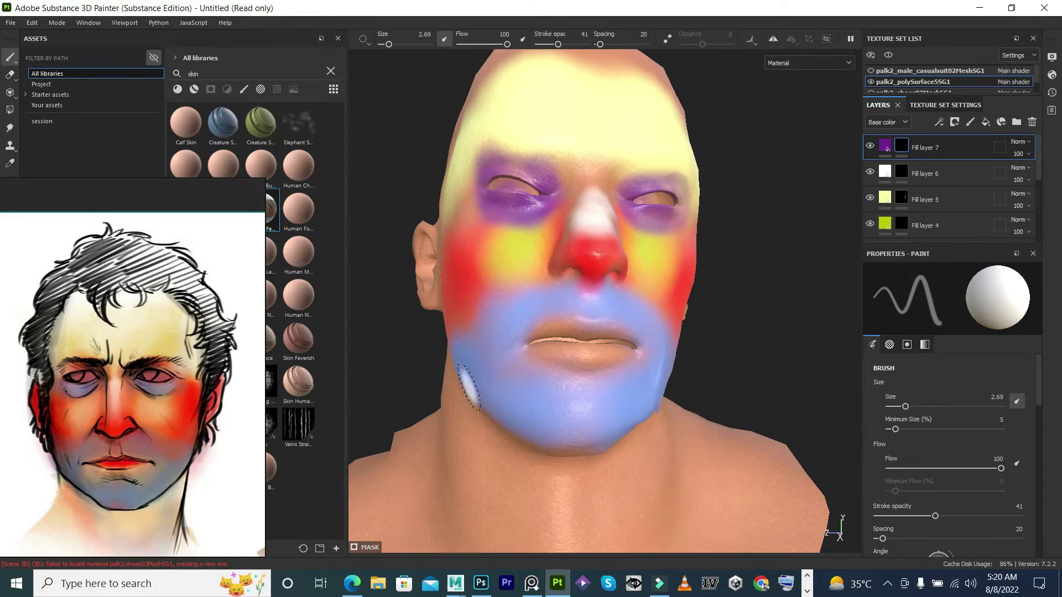
Brush Fill layer 5's pale cream over the chin and, with a smaller brush, the upper lip.
click(902, 198)
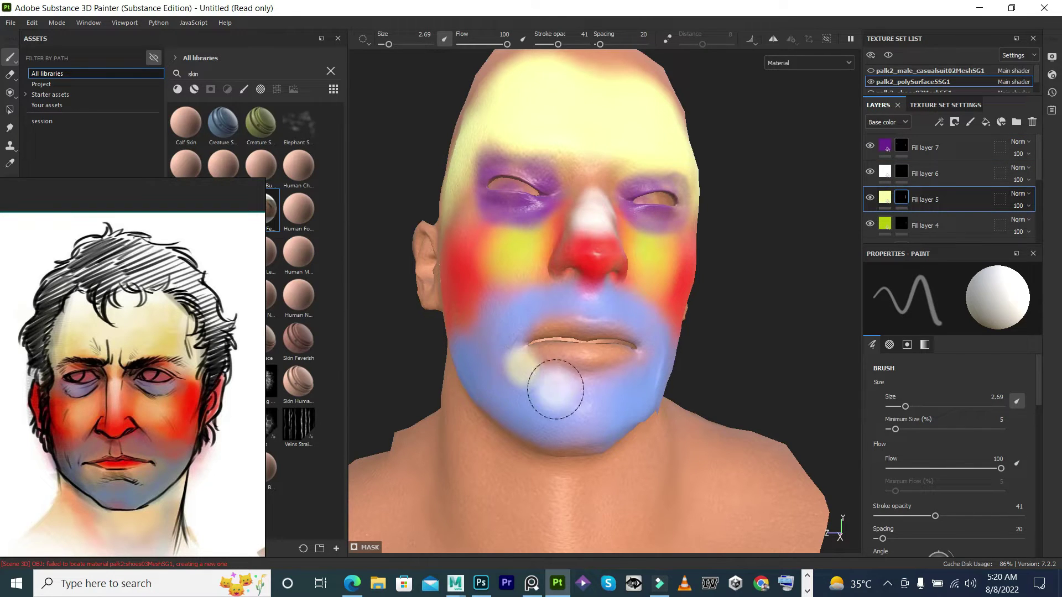
drag(552, 49, 546, 45)
mouse_move(504, 382)
mouse_down()
mouse_move(521, 356)
mouse_move(553, 393)
mouse_up()
mouse_move(615, 381)
mouse_down()
mouse_move(550, 367)
mouse_move(540, 350)
mouse_up()
key(bracketleft)
key(bracketleft)
drag(577, 311, 530, 325)
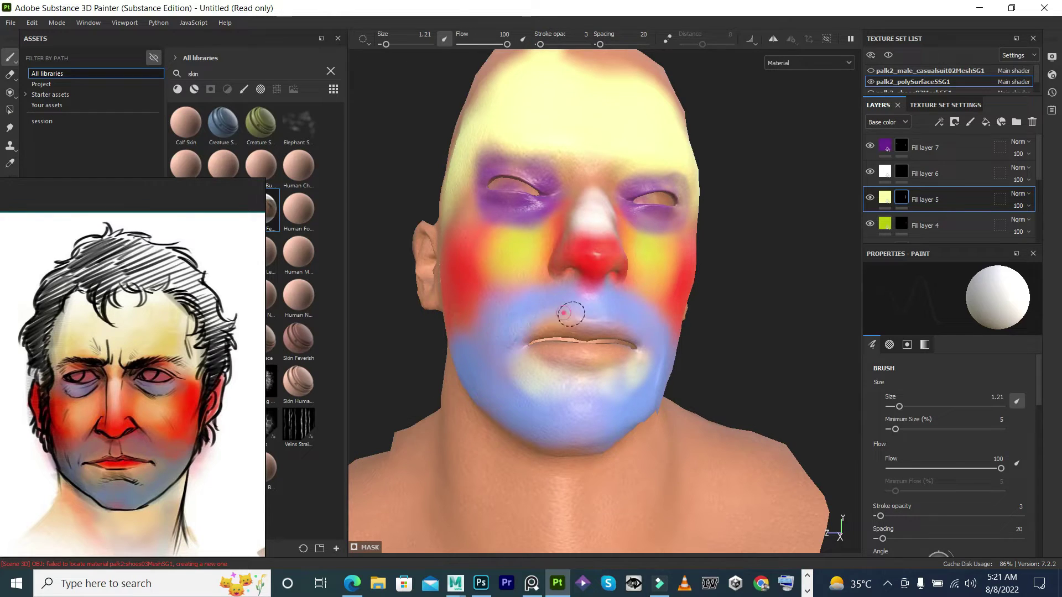
alt+drag(606, 231, 558, 271)
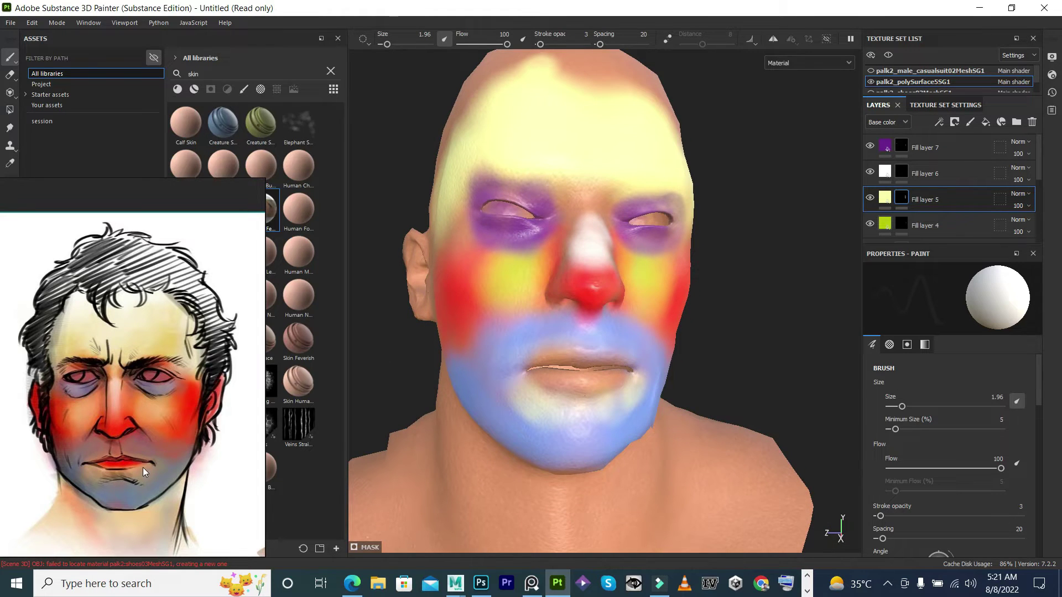
Fade the blue Fill layer 2 and red Fill layer 3 to 20% opacity.
scroll(904, 209, down, 2)
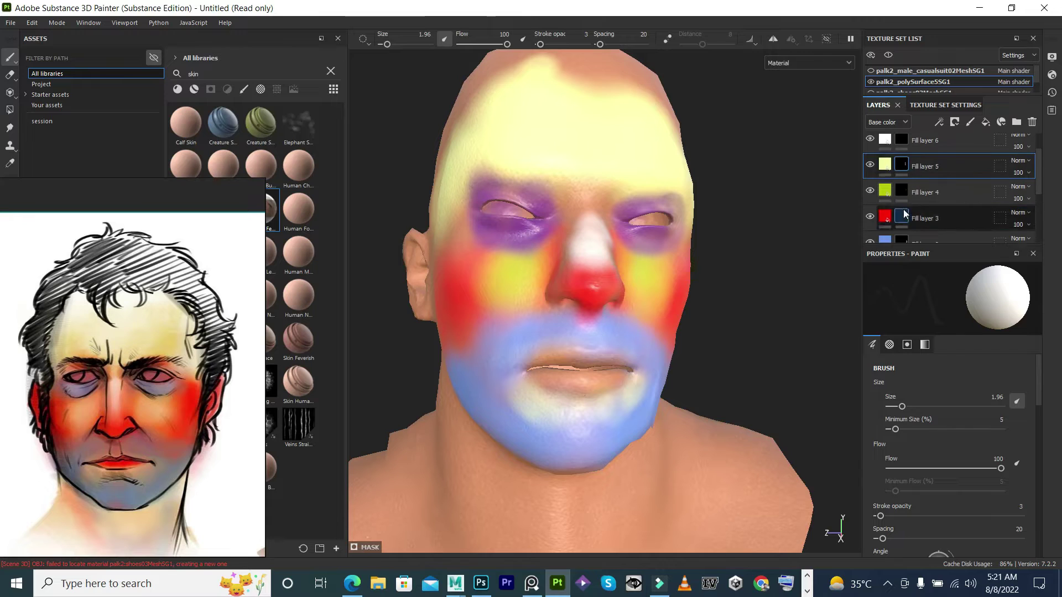
scroll(945, 181, down, 2)
click(1012, 184)
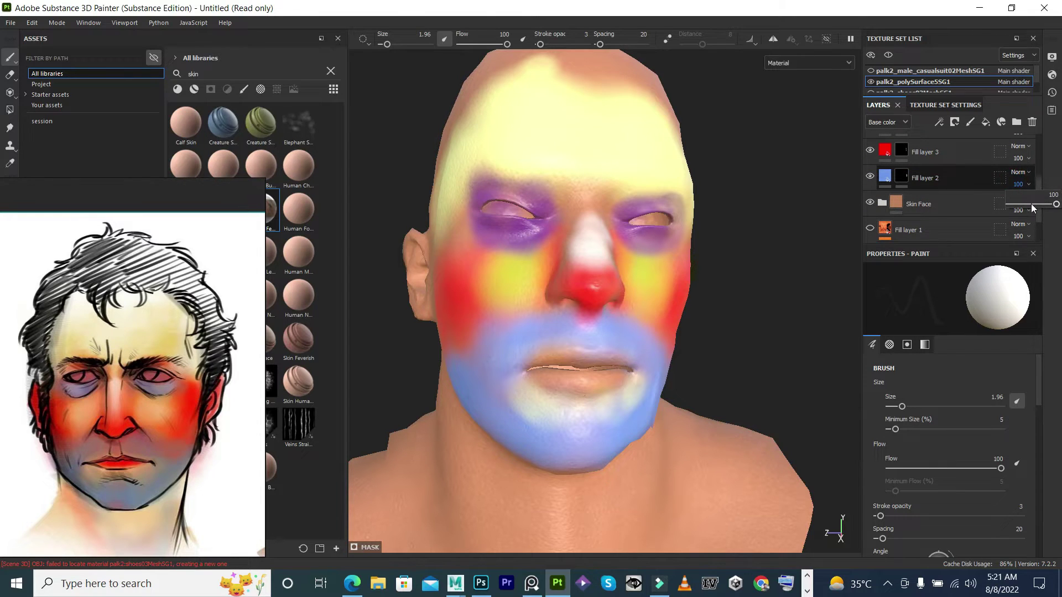
drag(1031, 204, 1036, 206)
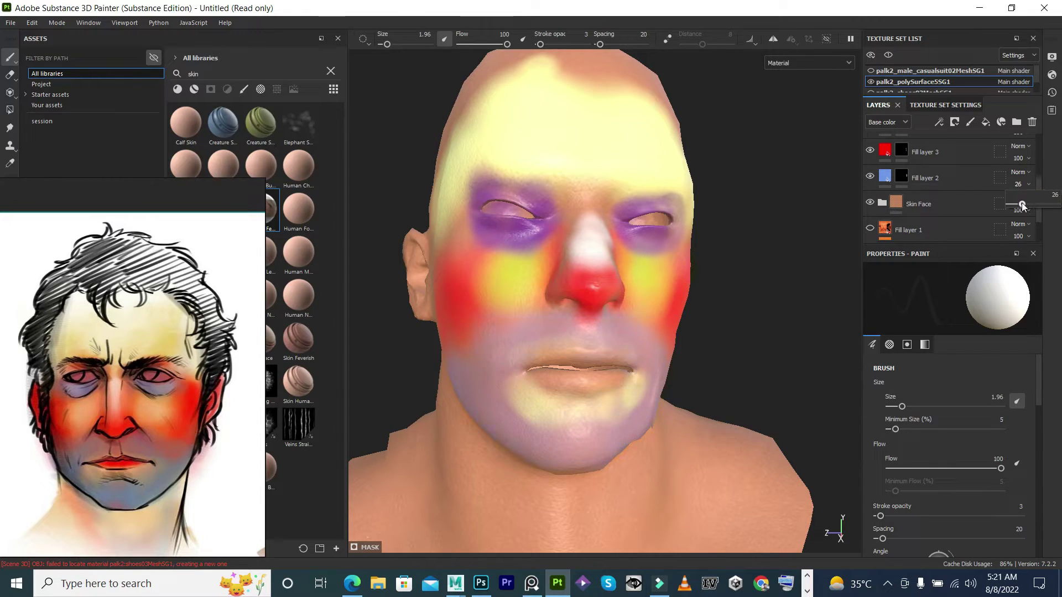
drag(1020, 205, 1020, 205)
alt+drag(598, 250, 668, 230)
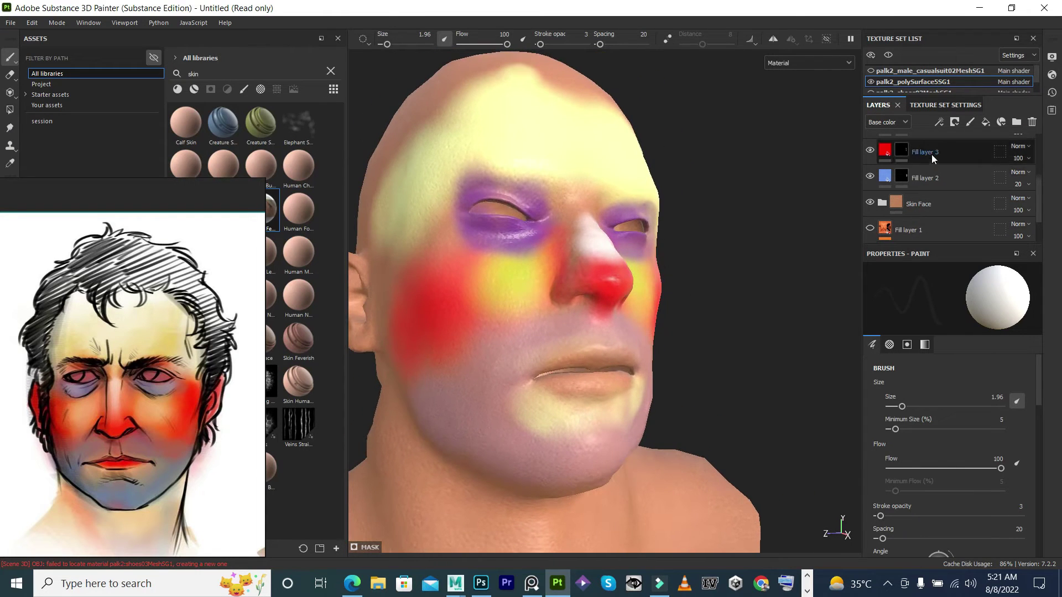
drag(1022, 160, 1021, 179)
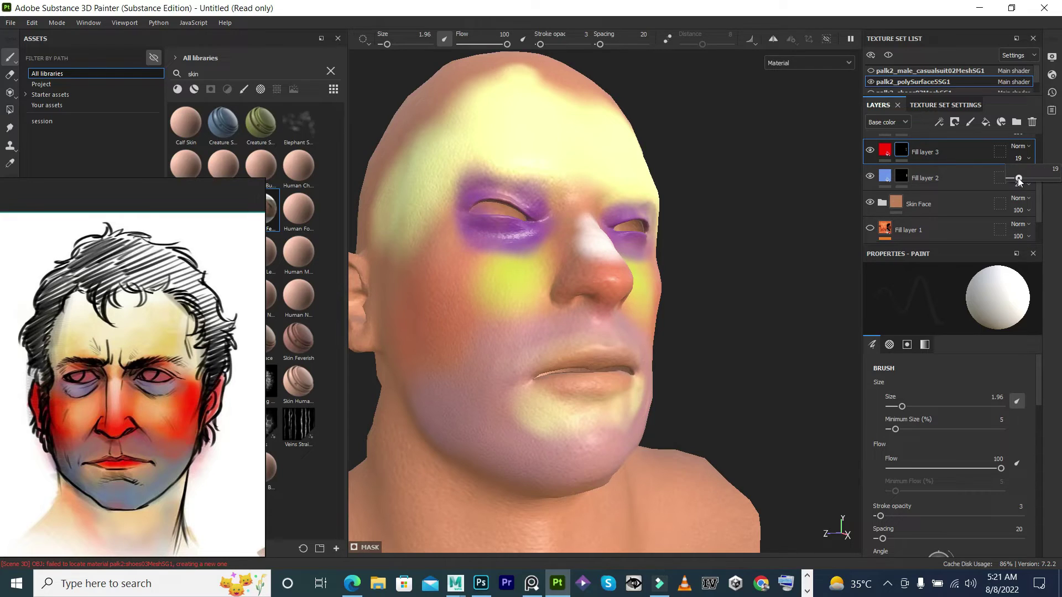
Lower Fill layers 4–7 to about 15, 15, 19 and 31% opacity.
scroll(985, 178, up, 3)
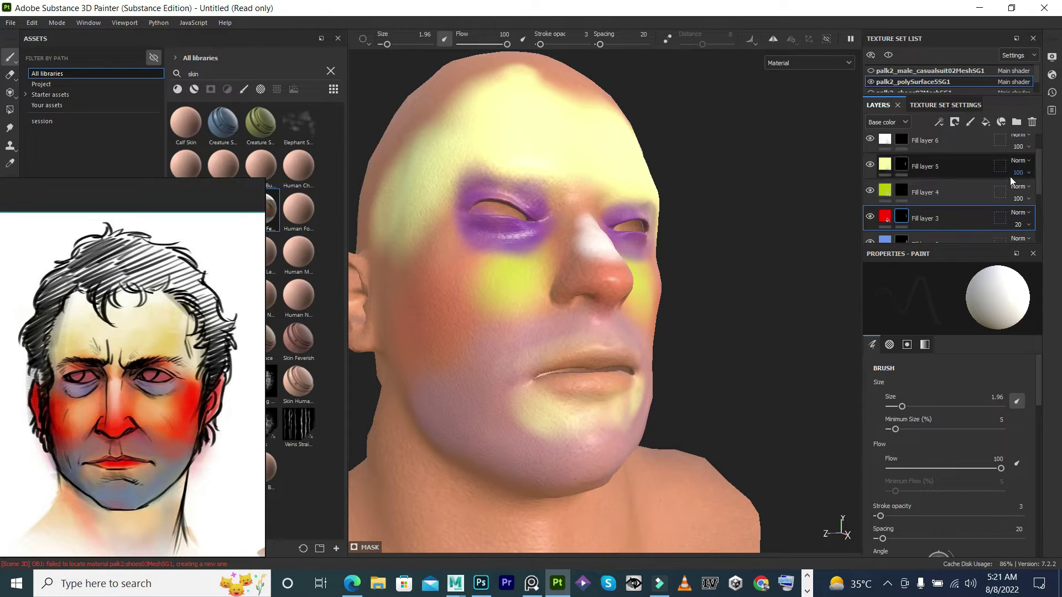
click(1019, 198)
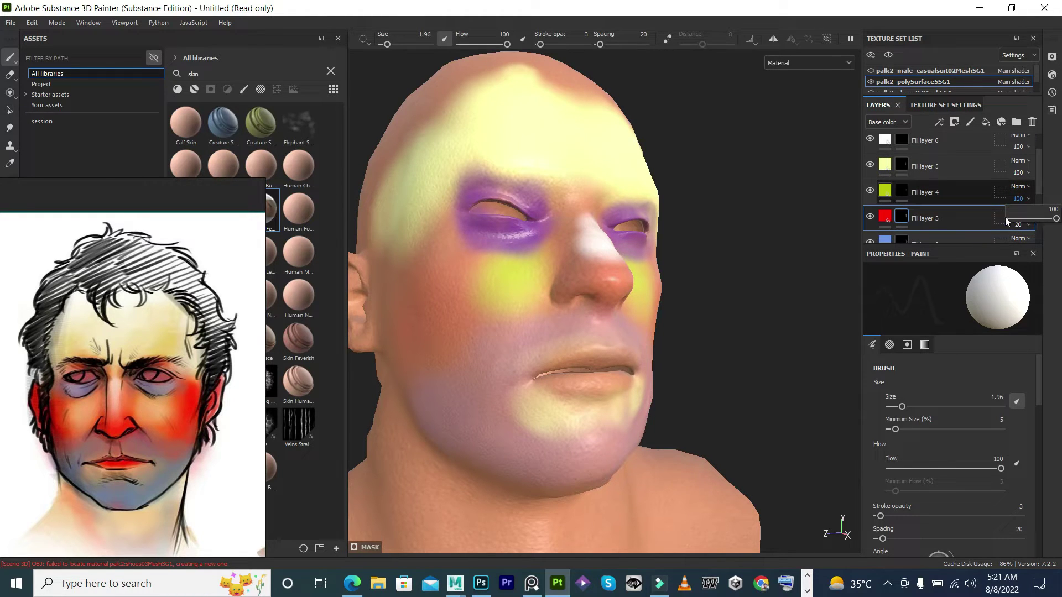
drag(1056, 218, 1016, 218)
click(1024, 167)
click(1018, 172)
drag(1056, 192, 1022, 200)
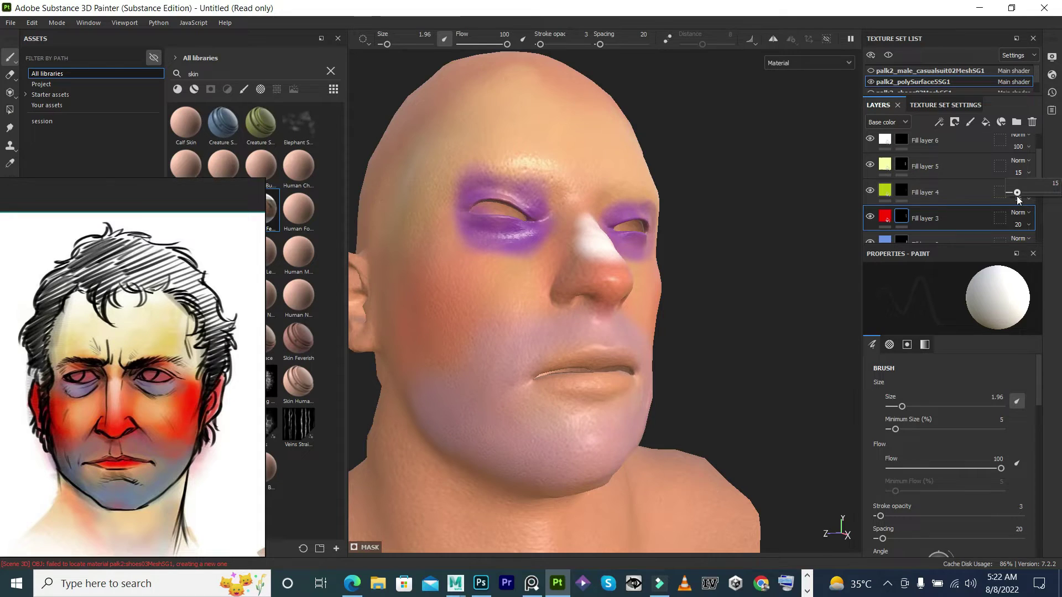
mouse_move(553, 354)
alt+mouse_down()
mouse_move(484, 380)
mouse_move(509, 371)
alt+mouse_up()
scroll(975, 179, up, 2)
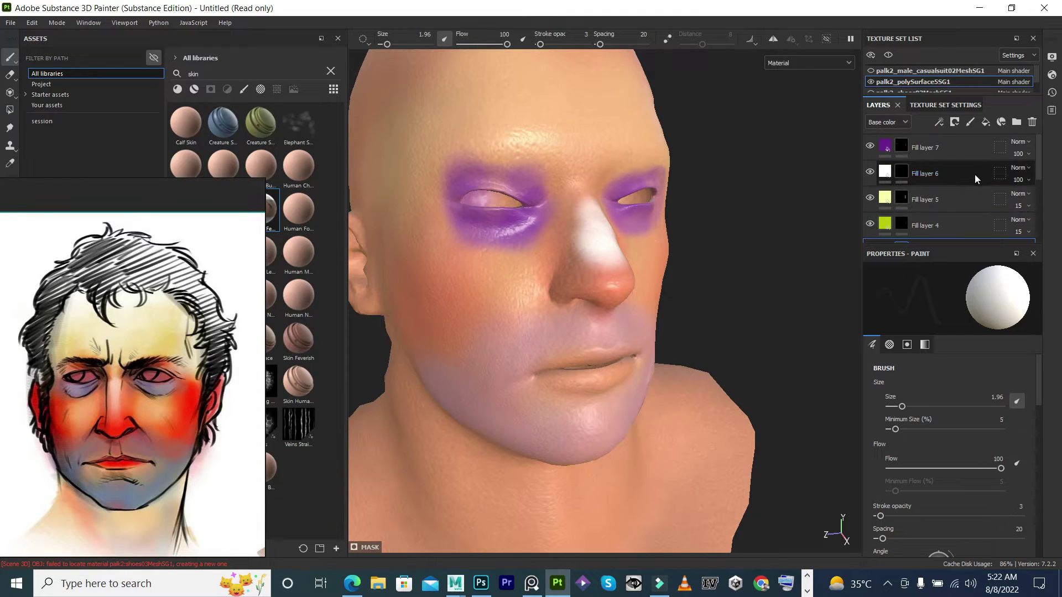
drag(1033, 193, 1022, 200)
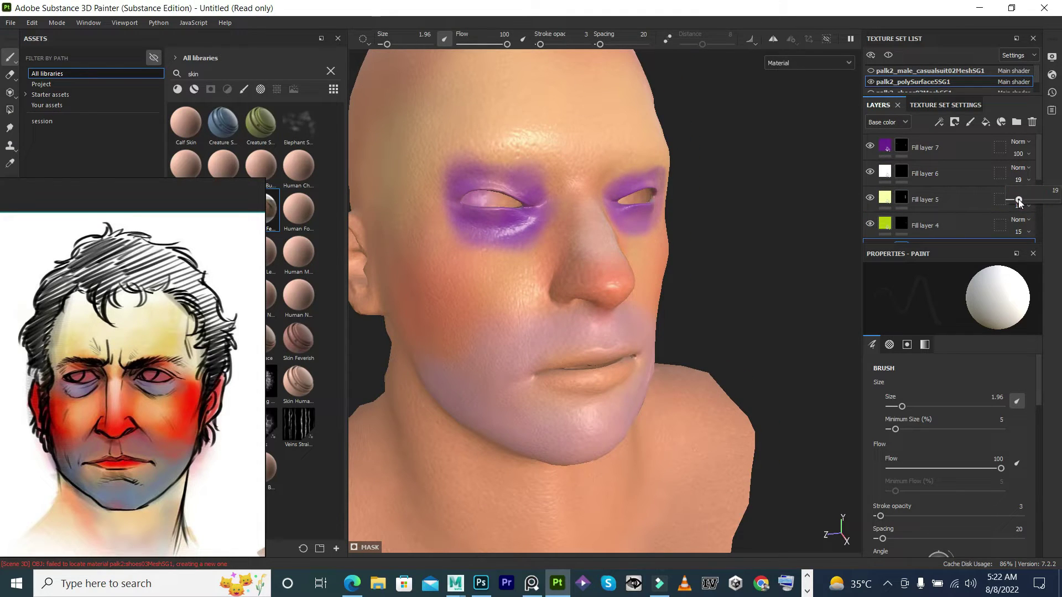
click(1019, 154)
drag(1053, 173, 1022, 175)
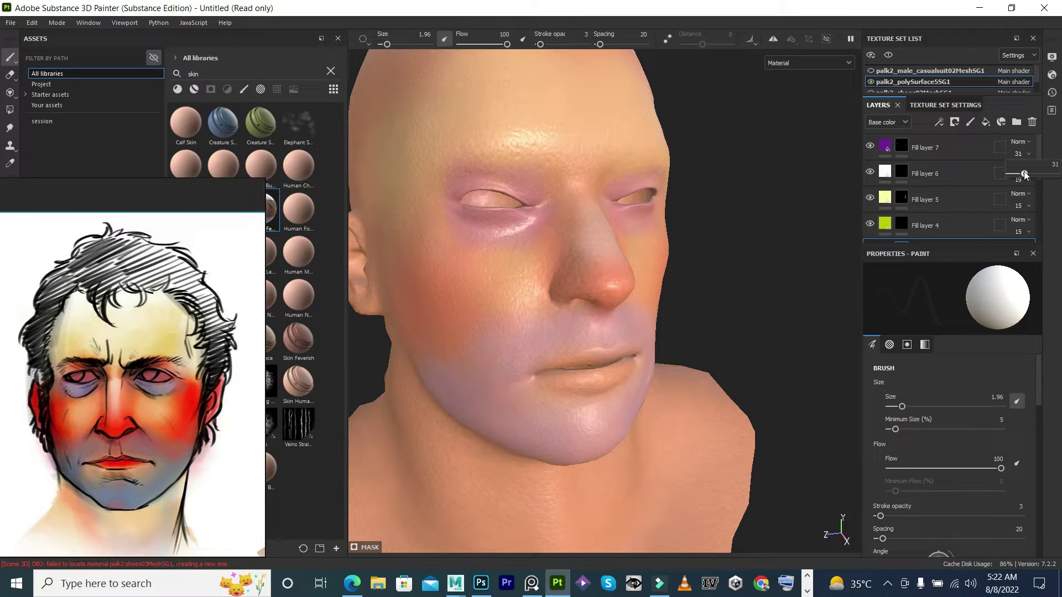
Inspect the base colours of Fill layers 7 down to 2 in turn.
click(935, 147)
click(888, 396)
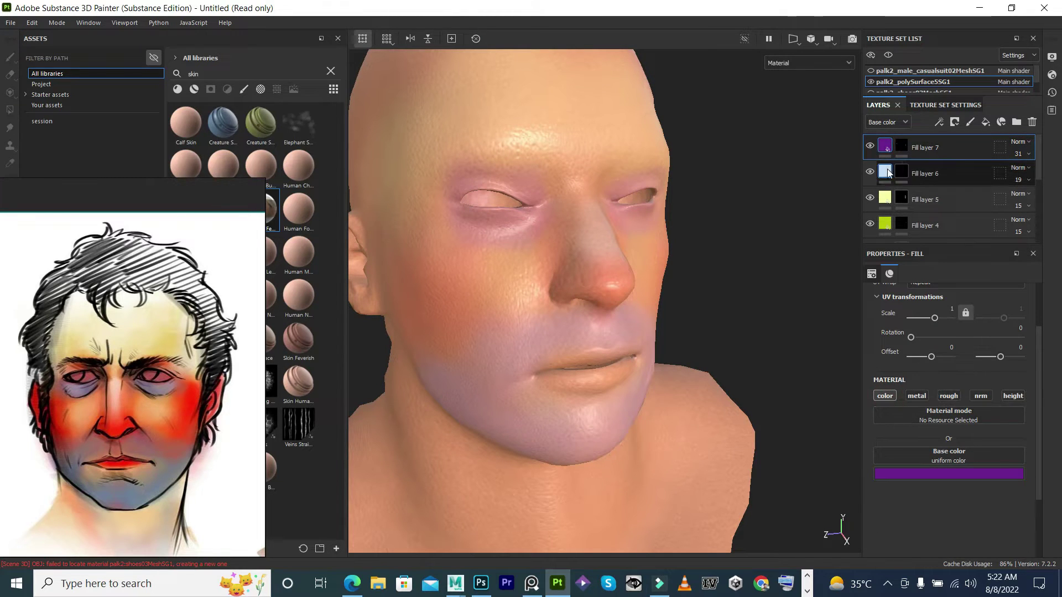
click(884, 194)
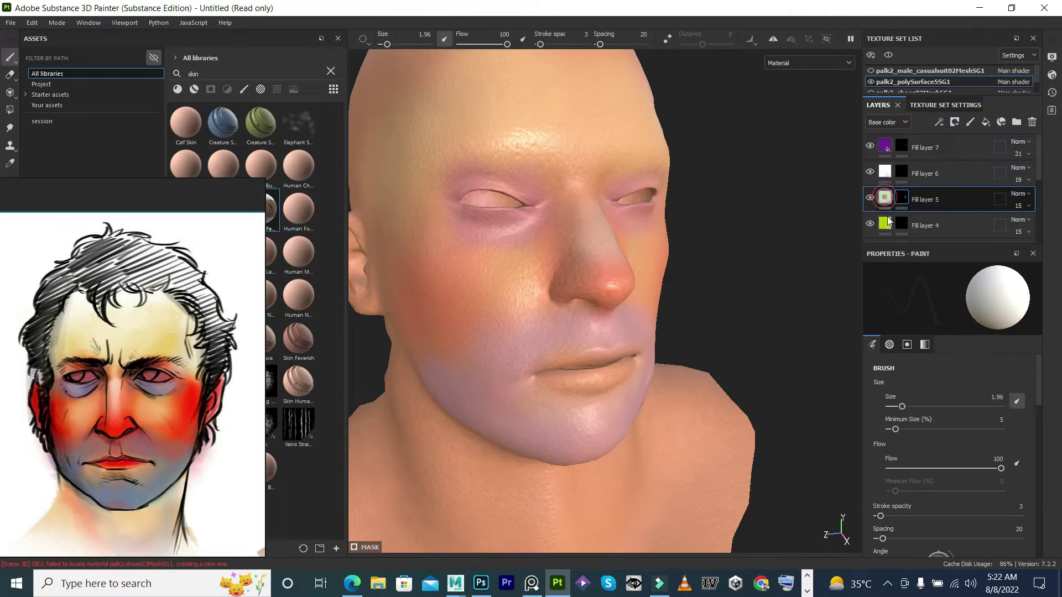
click(885, 197)
click(886, 224)
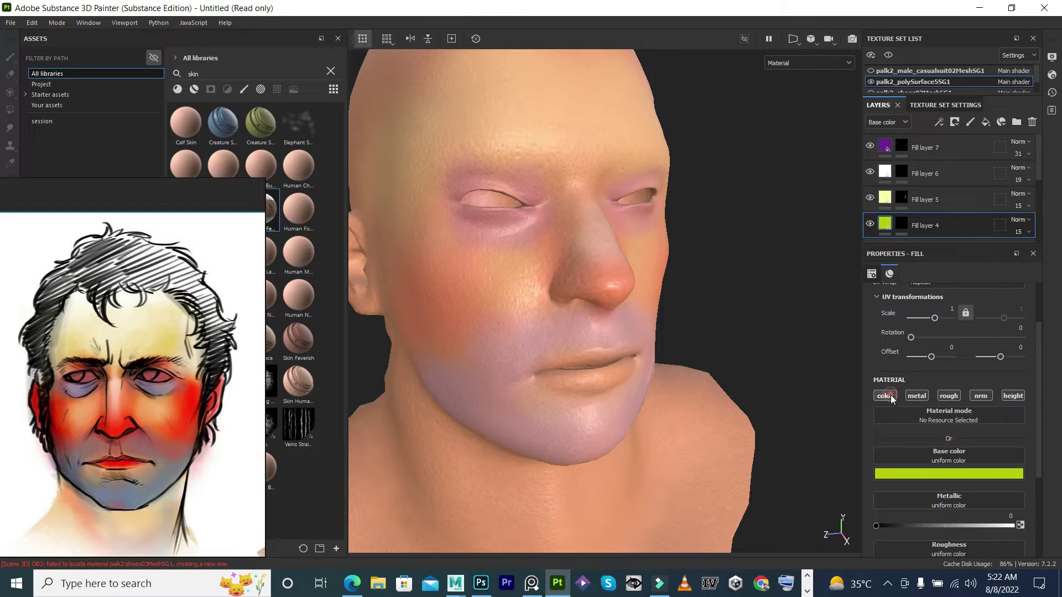
scroll(891, 214, down, 2)
scroll(889, 182, down, 1)
click(891, 185)
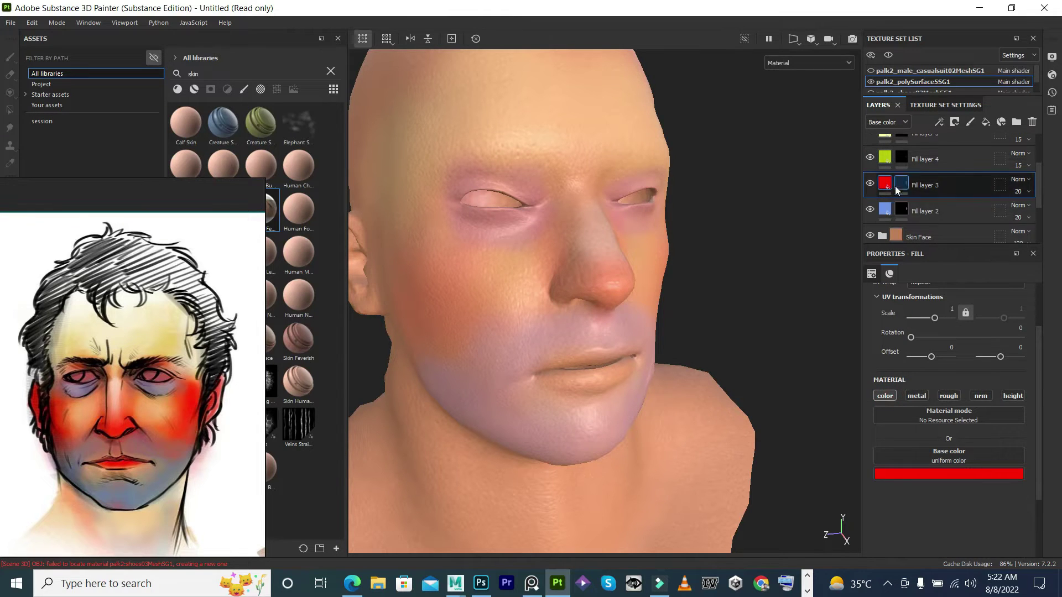
click(898, 211)
scroll(941, 198, up, 3)
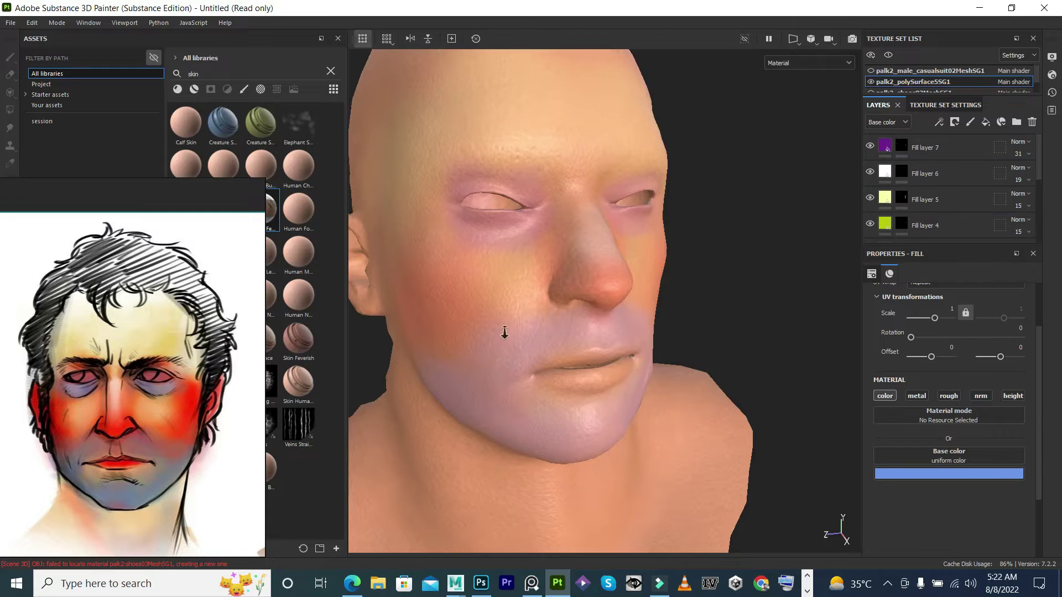
scroll(713, 344, down, 3)
Show the head front-on in Base color view and zoom the woman reference image.
key(c)
mouse_move(673, 258)
alt+mouse_down()
mouse_move(576, 265)
mouse_move(606, 268)
alt+mouse_up()
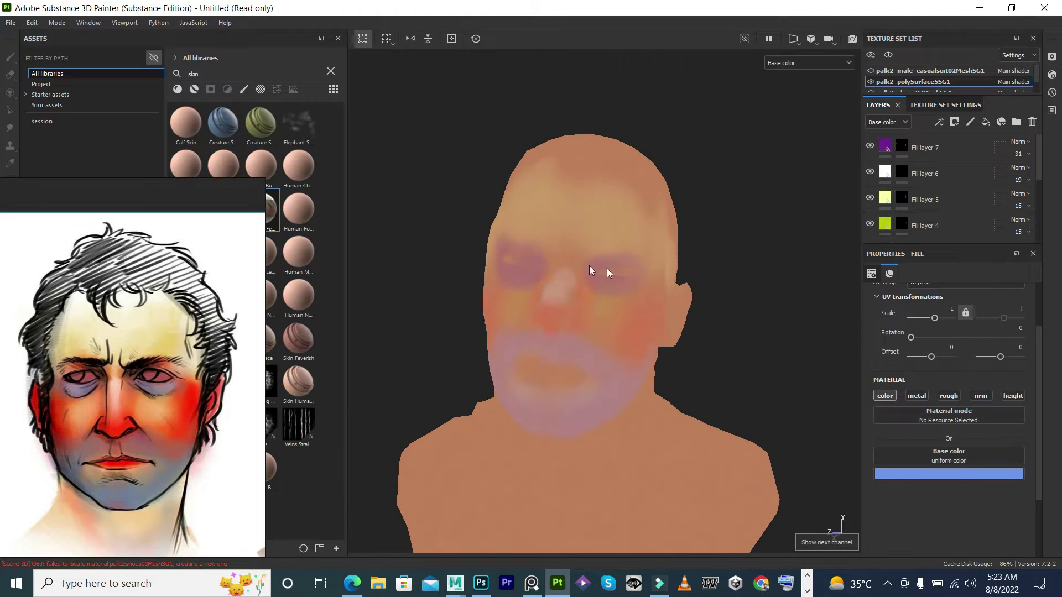
scroll(72, 509, up, 2)
scroll(95, 324, up, 5)
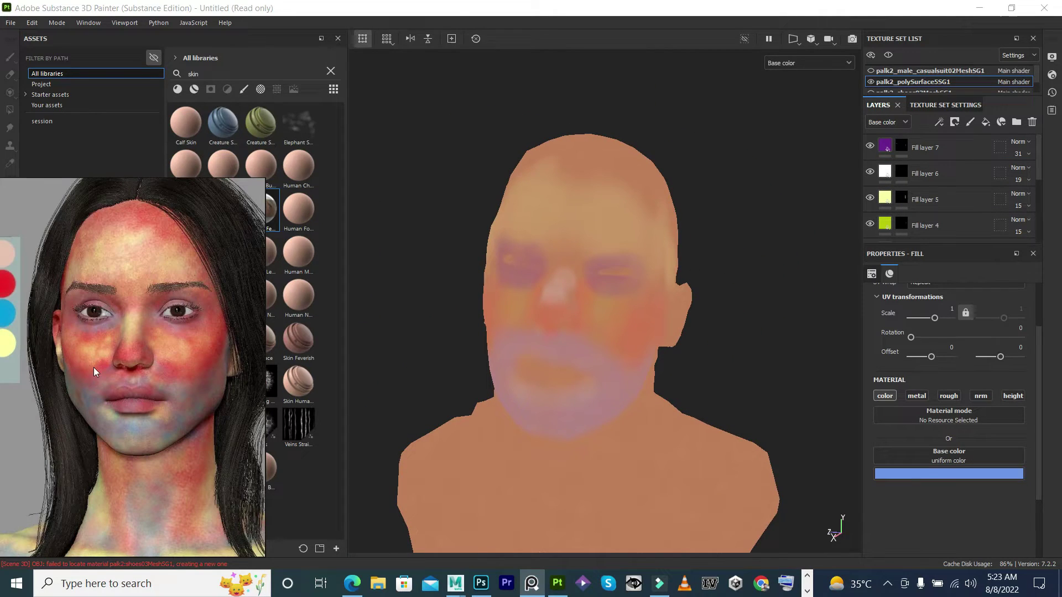
scroll(160, 421, up, 3)
scroll(141, 397, down, 1)
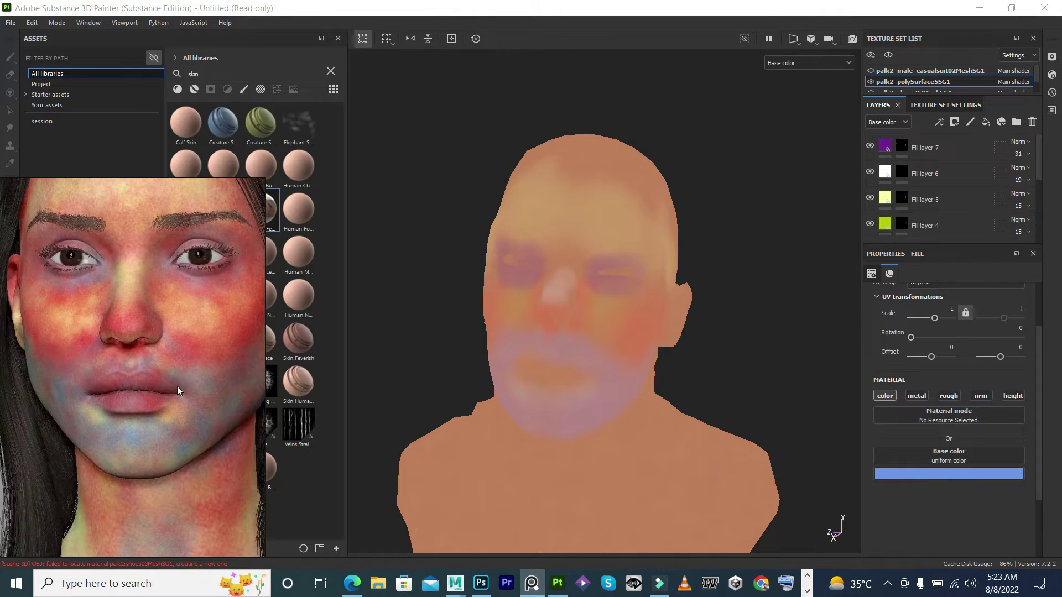
scroll(138, 283, down, 1)
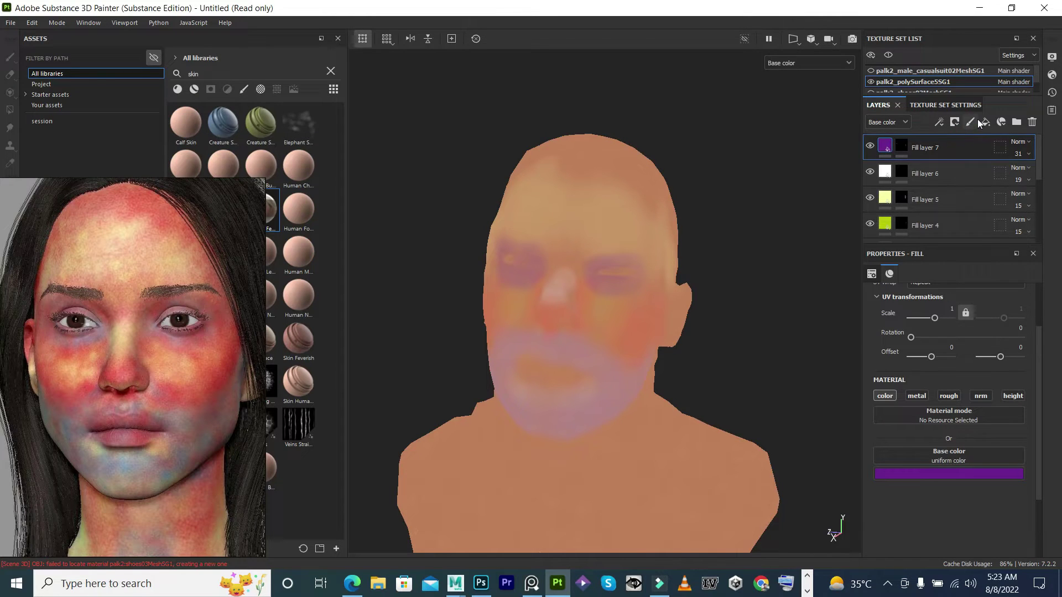
scroll(948, 166, down, 1)
Select Fill layer 3's mask and swap the paint colour to white.
click(902, 217)
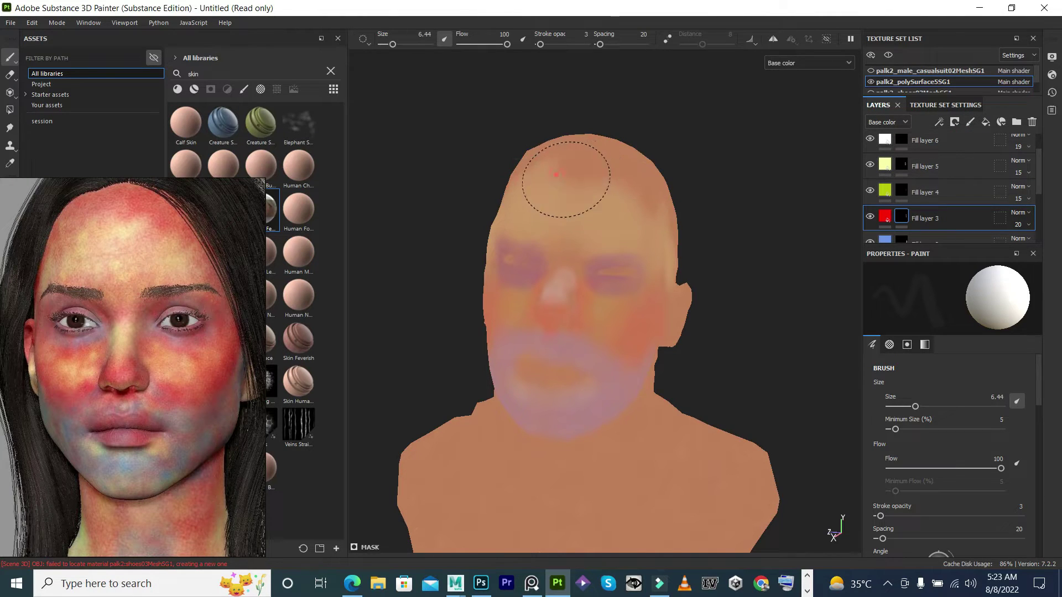
alt+drag(546, 173, 537, 180)
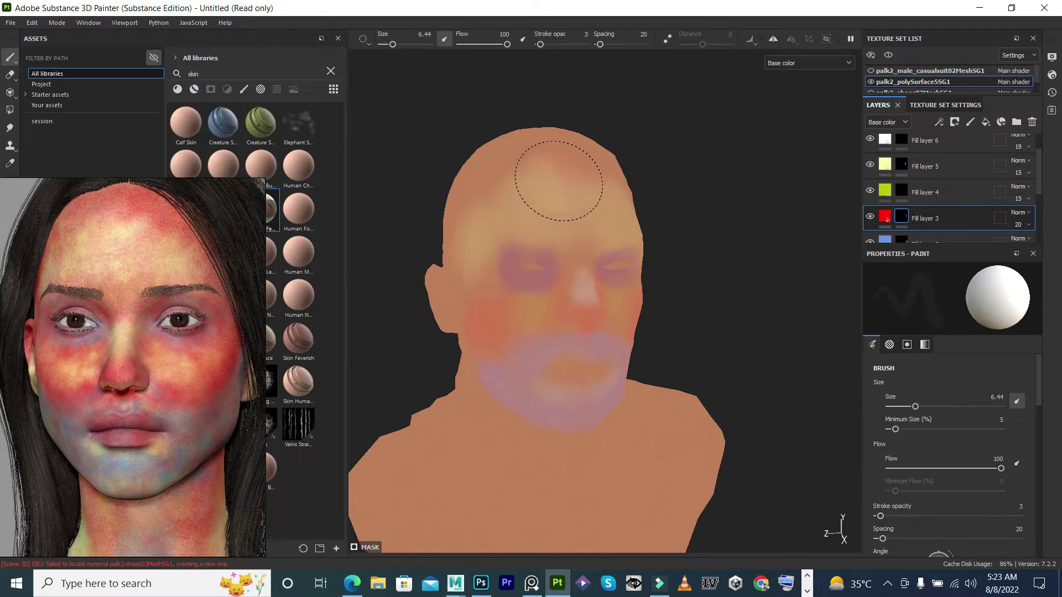
key(x)
click(520, 183)
alt+drag(481, 175, 510, 159)
mouse_move(676, 321)
alt+mouse_down()
mouse_move(605, 403)
mouse_move(586, 332)
mouse_move(696, 357)
alt+mouse_up()
Return to full Material view and set Fill layer 3's opacity to 15.
key(m)
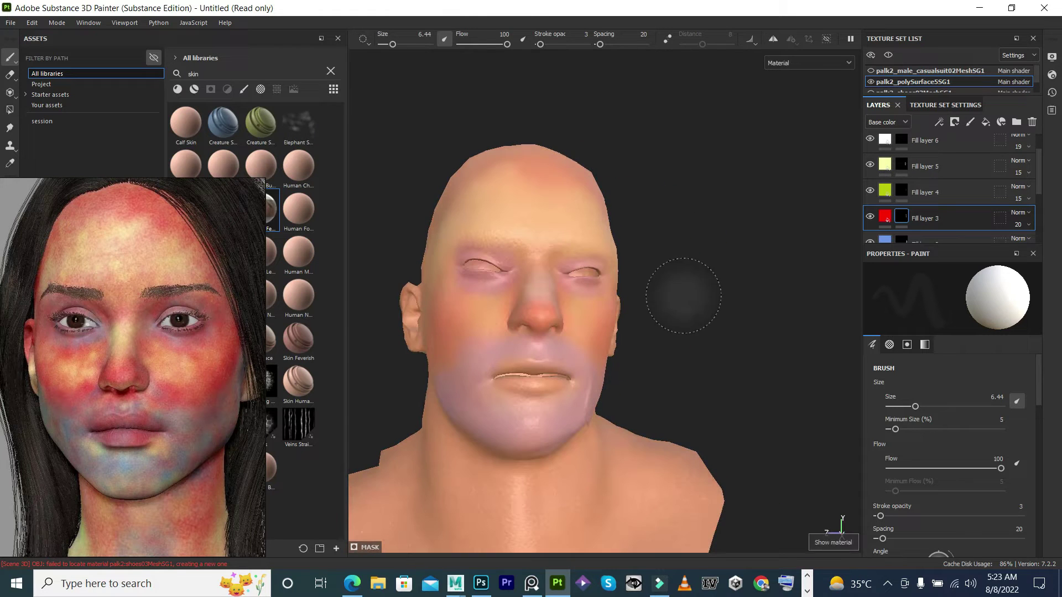
shift+right_drag(697, 230, 592, 225)
mouse_move(593, 225)
alt+mouse_down()
mouse_move(669, 208)
mouse_move(723, 149)
alt+mouse_up()
click(1018, 224)
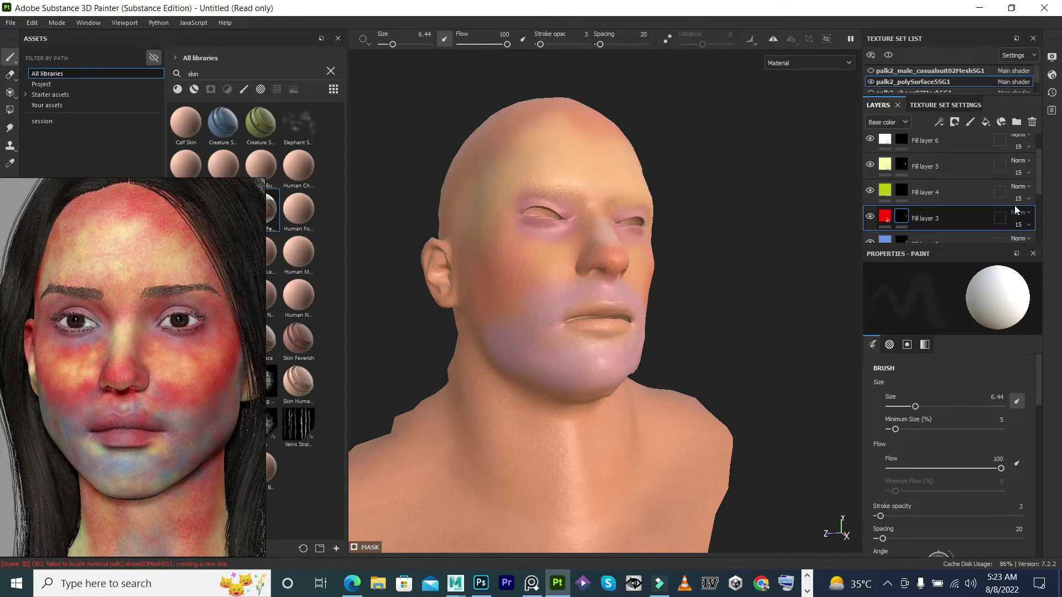
Drop Fill layer 2's opacity to 18, face the head front, and add a new fill layer.
scroll(1018, 221, down, 1)
click(1019, 184)
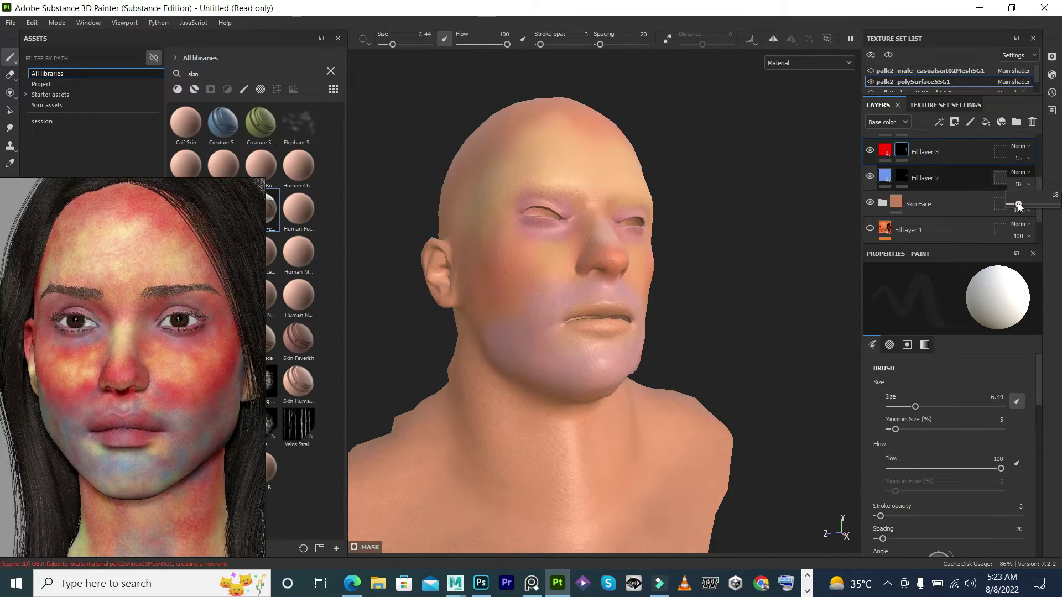
mouse_move(637, 260)
alt+mouse_down()
mouse_move(542, 260)
mouse_move(646, 256)
mouse_move(754, 190)
mouse_move(759, 241)
mouse_move(842, 208)
mouse_move(662, 205)
mouse_move(772, 261)
mouse_move(750, 268)
mouse_move(725, 247)
alt+mouse_up()
scroll(920, 168, up, 3)
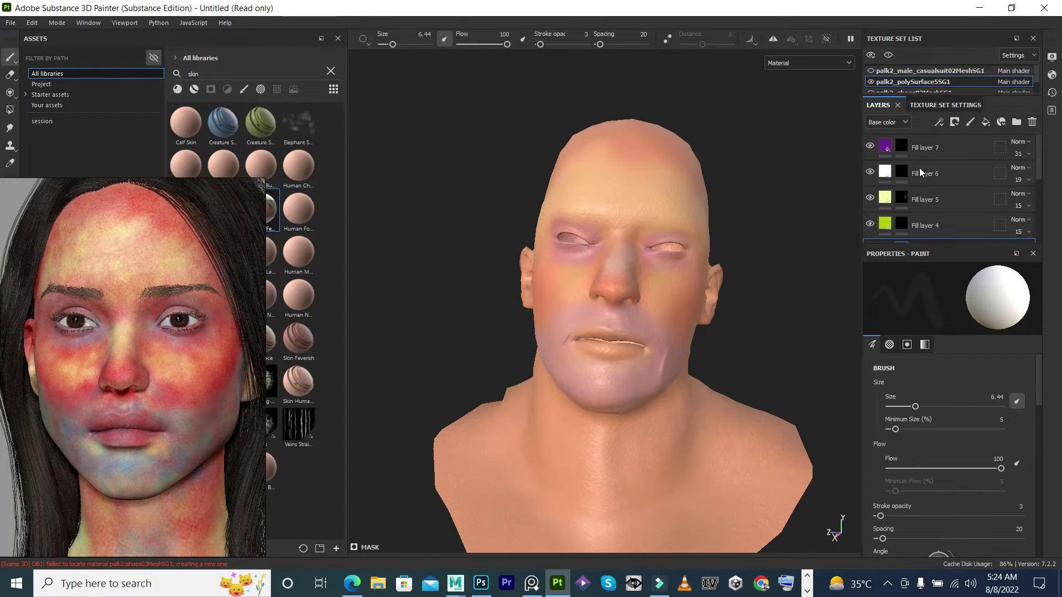
click(944, 154)
Give new Fill layer 8 a black mask and a reddish lip colour sampled from the reference.
right_click(978, 146)
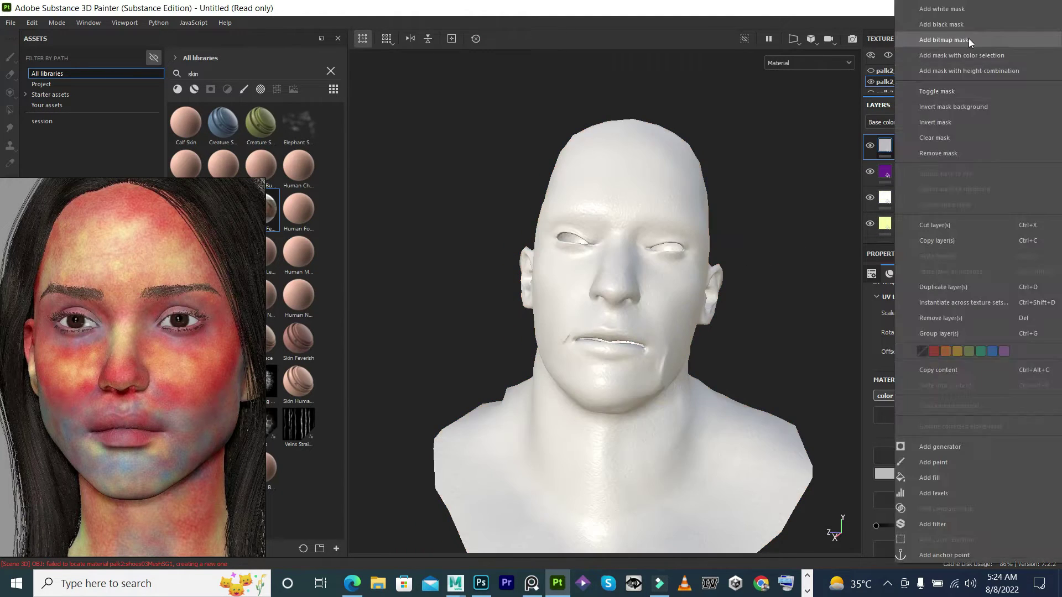
click(968, 38)
scroll(101, 457, up, 3)
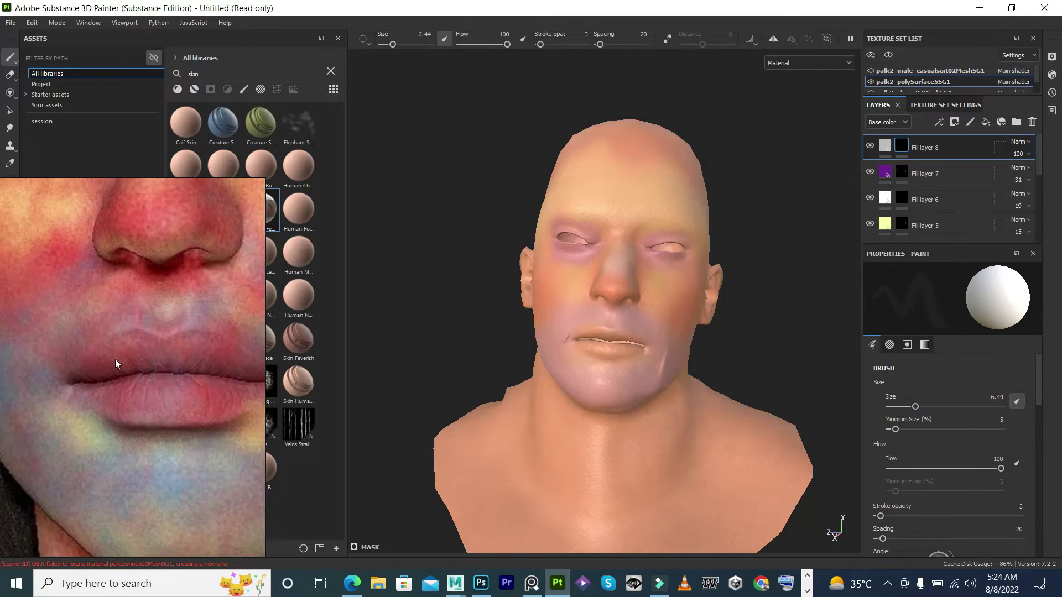
click(929, 148)
click(939, 477)
click(1000, 348)
click(604, 394)
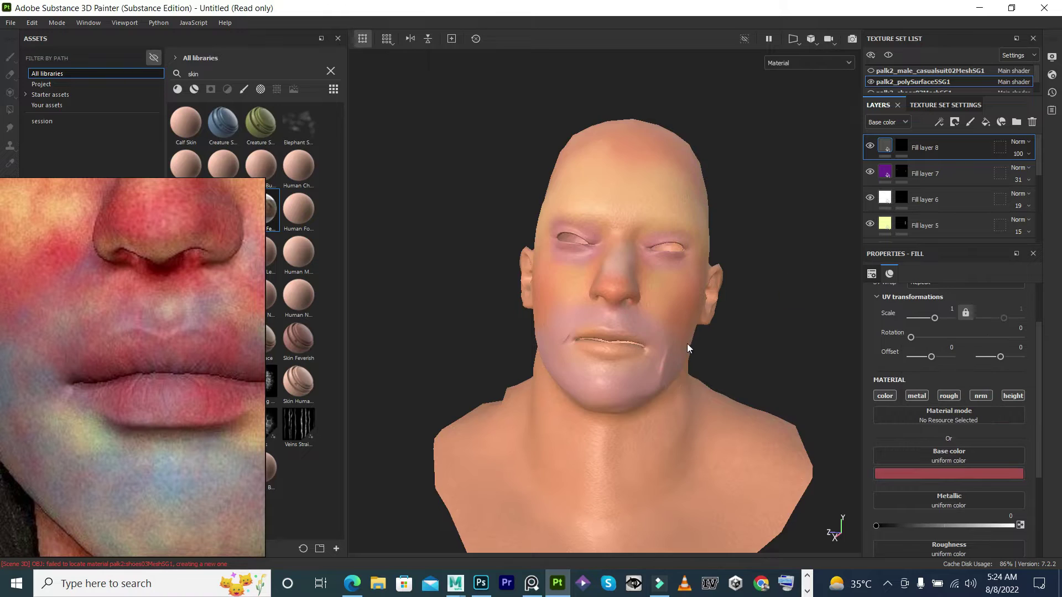
Paint rosy pink over the lower and upper lips with a 0.8 brush at 73 opacity.
scroll(687, 344, up, 2)
key(1)
ctrl+right_drag(620, 336, 623, 333)
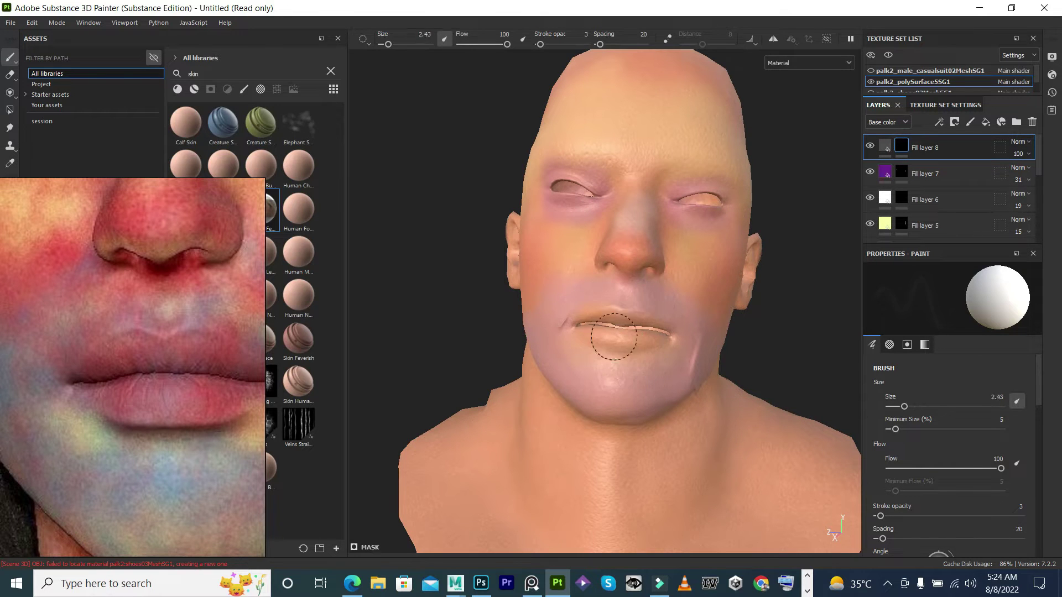
scroll(623, 333, up, 1)
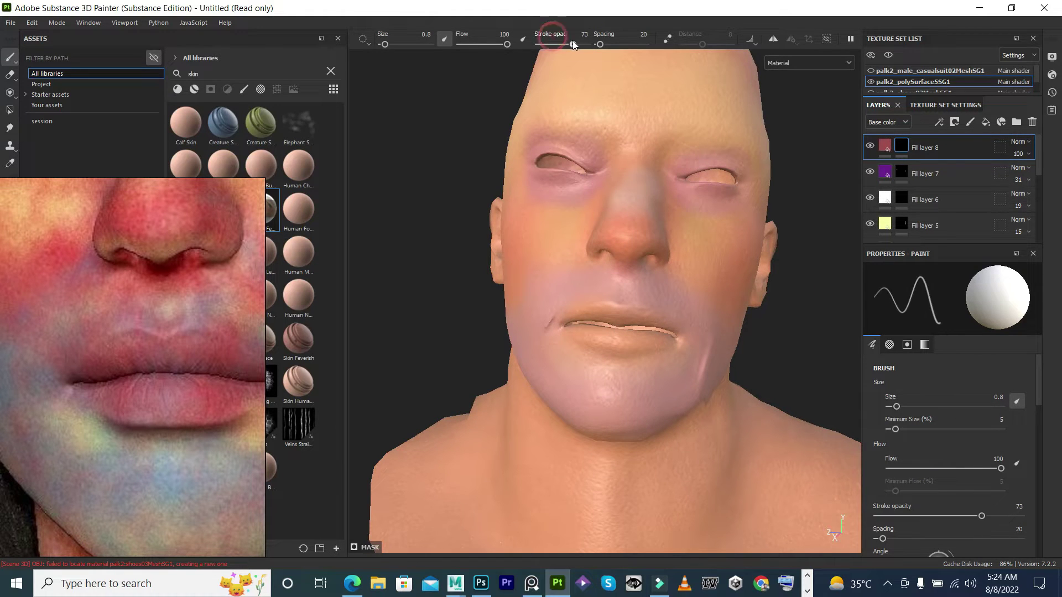
scroll(609, 436, up, 3)
drag(571, 310, 517, 307)
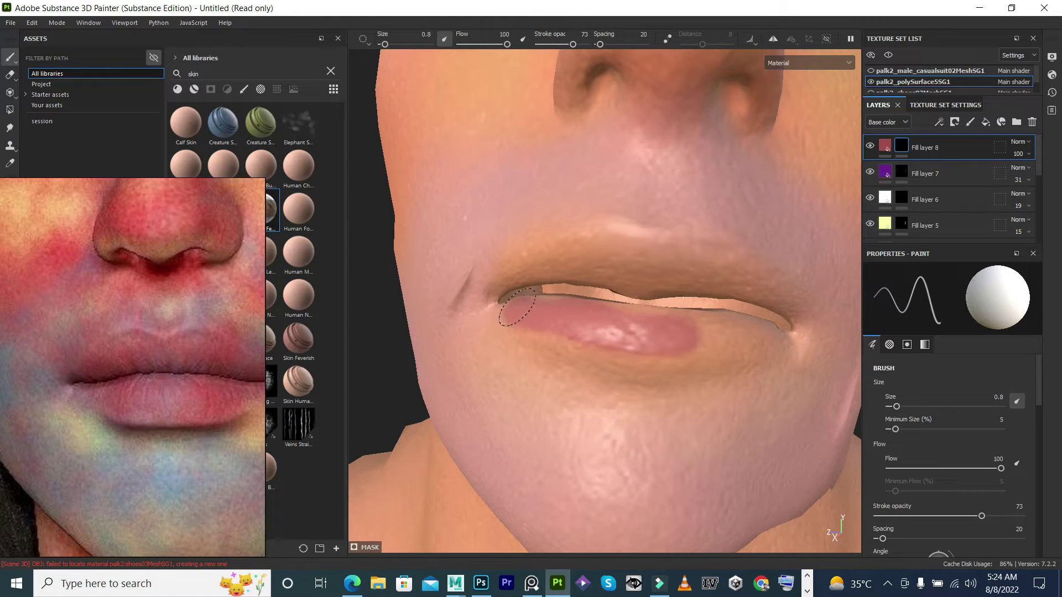
mouse_move(699, 342)
mouse_down()
mouse_move(600, 255)
mouse_move(611, 274)
mouse_move(512, 280)
mouse_up()
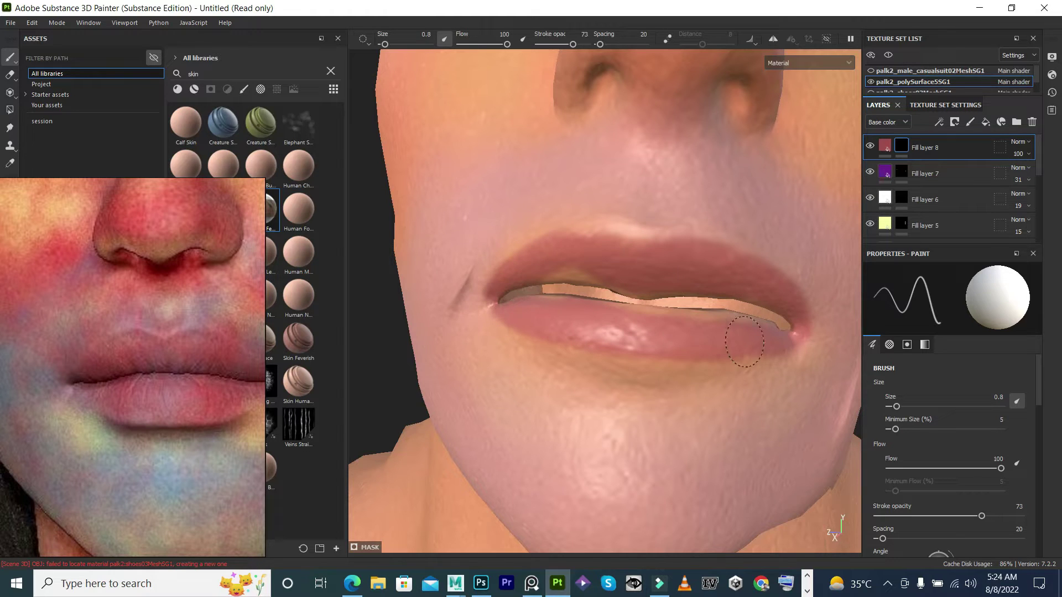
drag(687, 322, 540, 298)
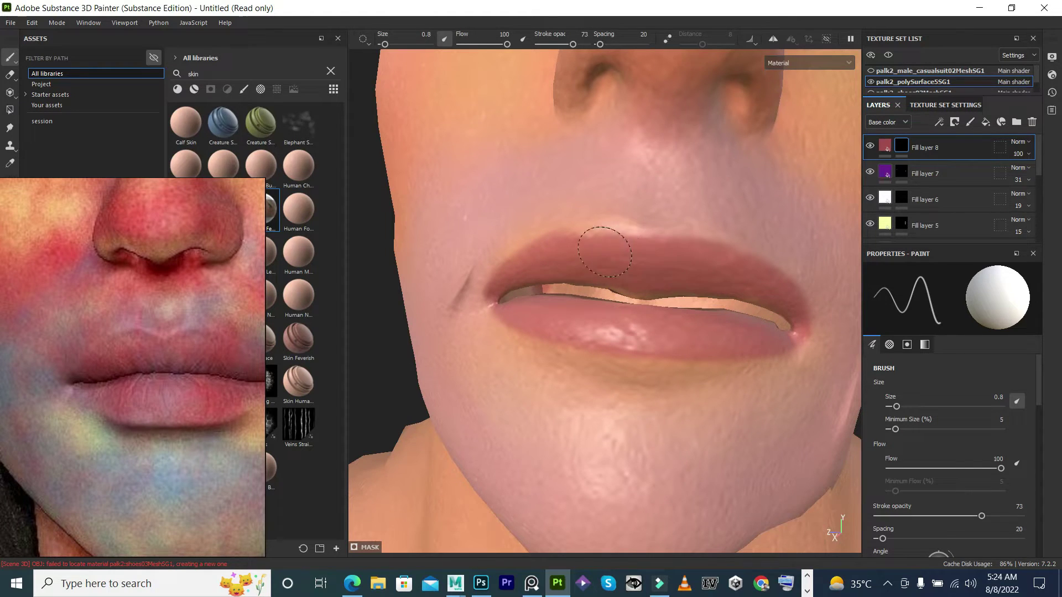
scroll(725, 266, down, 5)
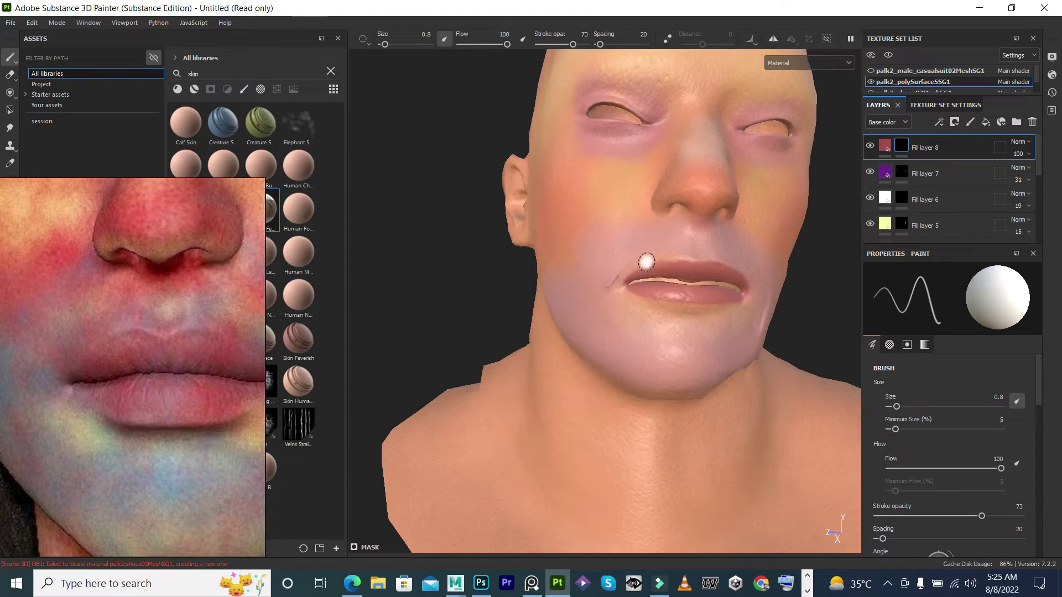
scroll(640, 256, up, 3)
scroll(666, 332, up, 3)
middle_drag(665, 332, 555, 316)
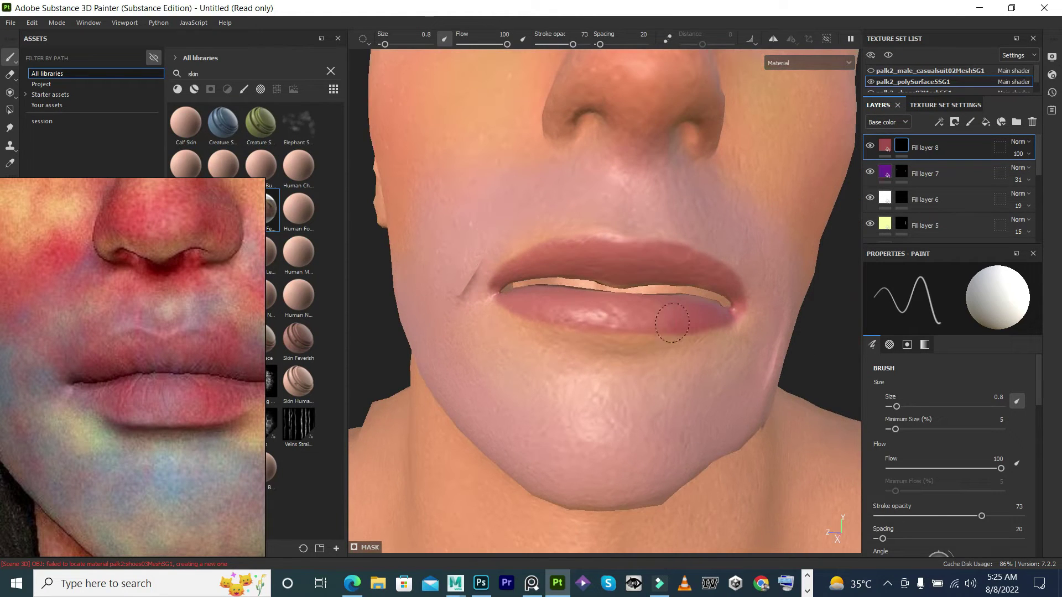
scroll(668, 271, down, 2)
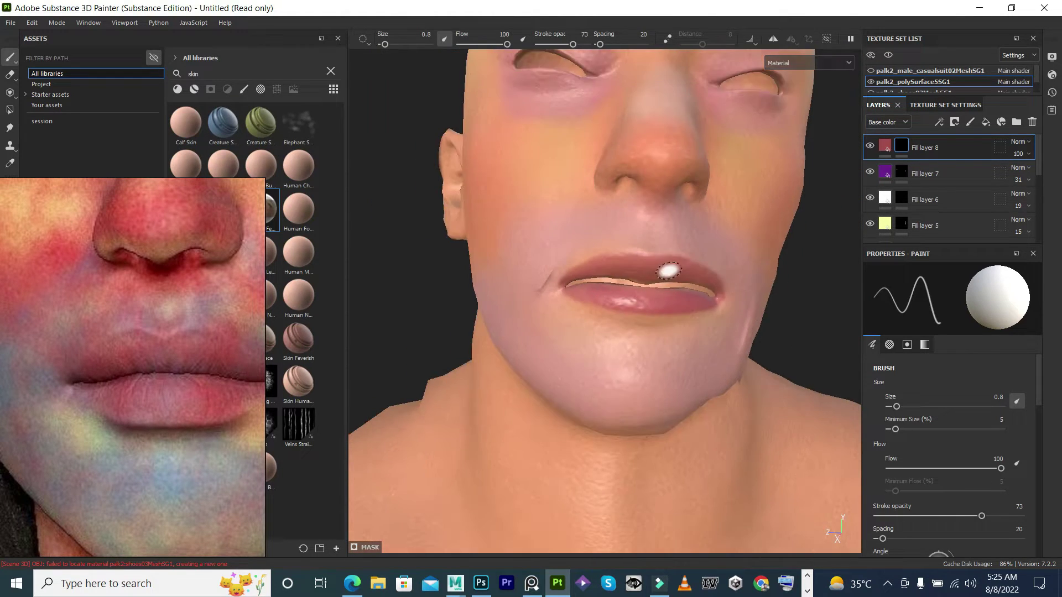
scroll(689, 302, down, 2)
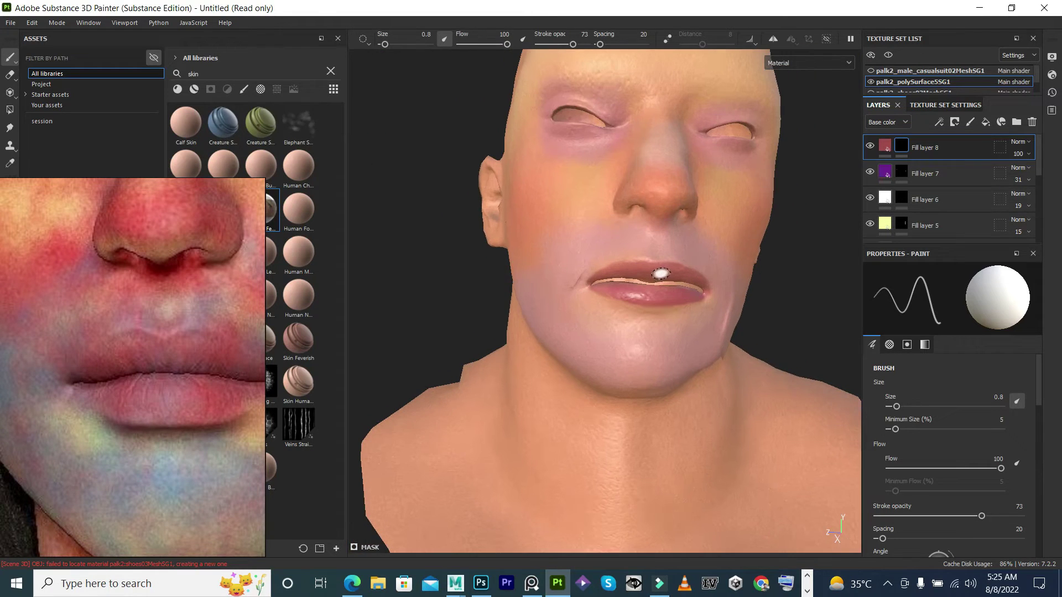
right_click(937, 151)
Add Fill layer 9 with a pure red #ff0000 base colour.
click(941, 21)
scroll(968, 430, down, 5)
click(886, 145)
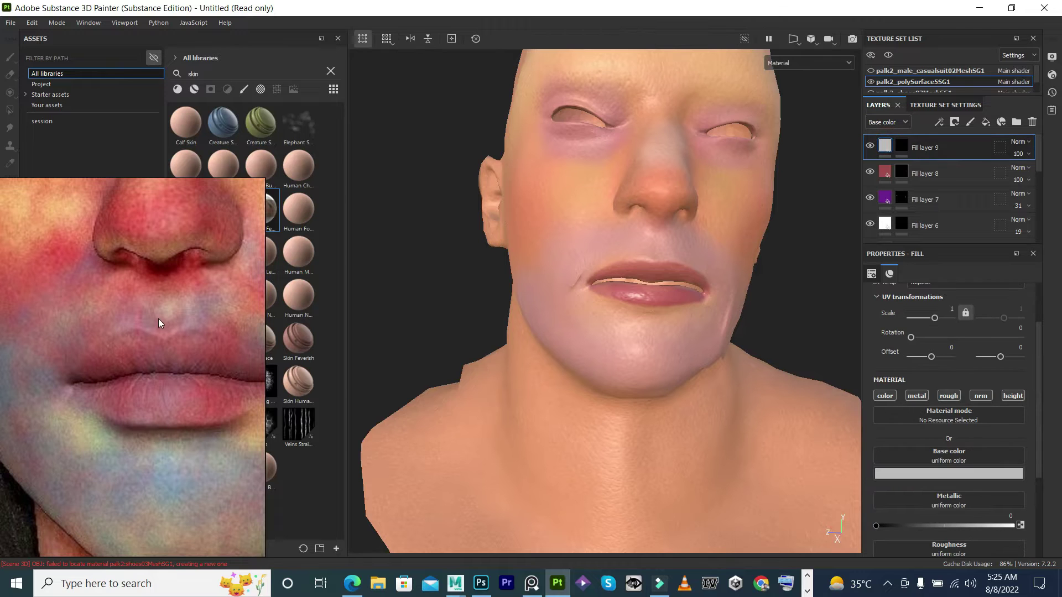
scroll(155, 321, down, 5)
scroll(154, 308, up, 3)
scroll(168, 274, up, 2)
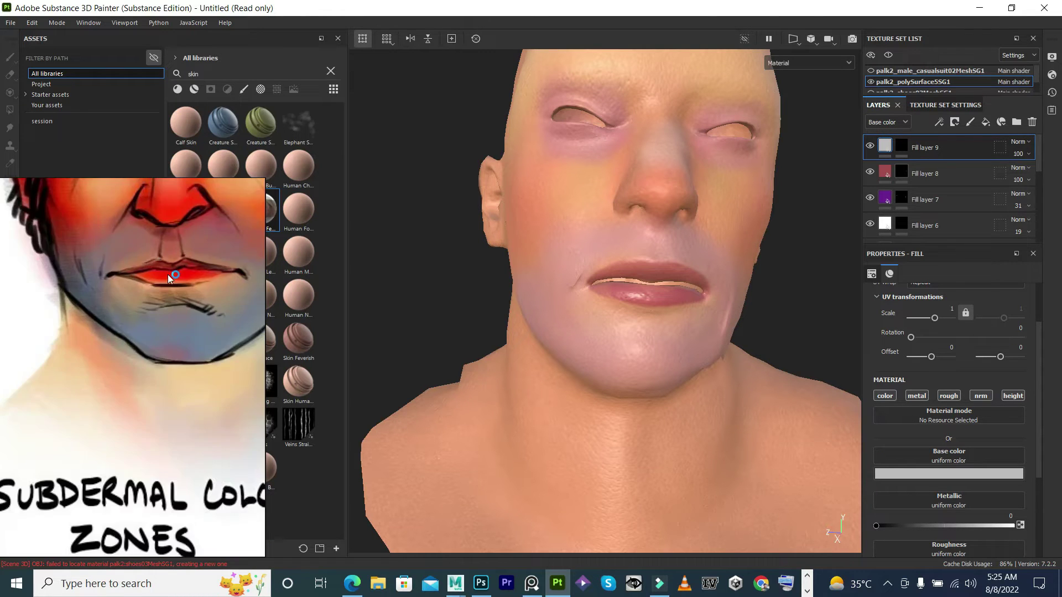
scroll(163, 286, up, 2)
click(967, 477)
click(972, 377)
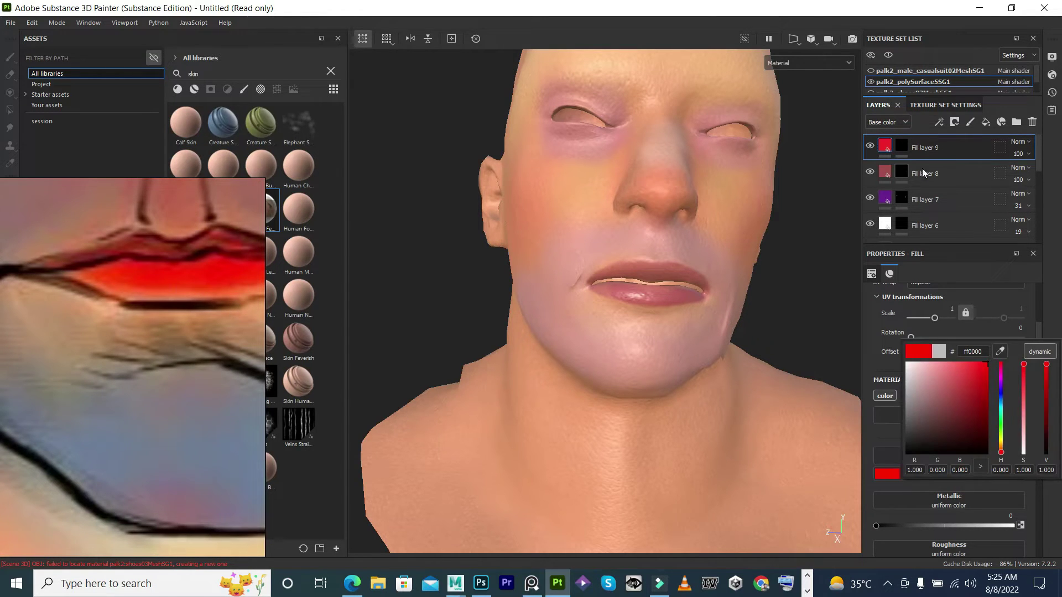
Dab faint red over the lower lip on Fill layer 9's mask at stroke opacity 7.
click(902, 146)
scroll(658, 310, up, 5)
drag(572, 44, 542, 45)
key(bracketright)
click(556, 271)
mouse_move(572, 278)
mouse_down()
mouse_move(749, 294)
mouse_move(599, 303)
mouse_move(530, 278)
mouse_up()
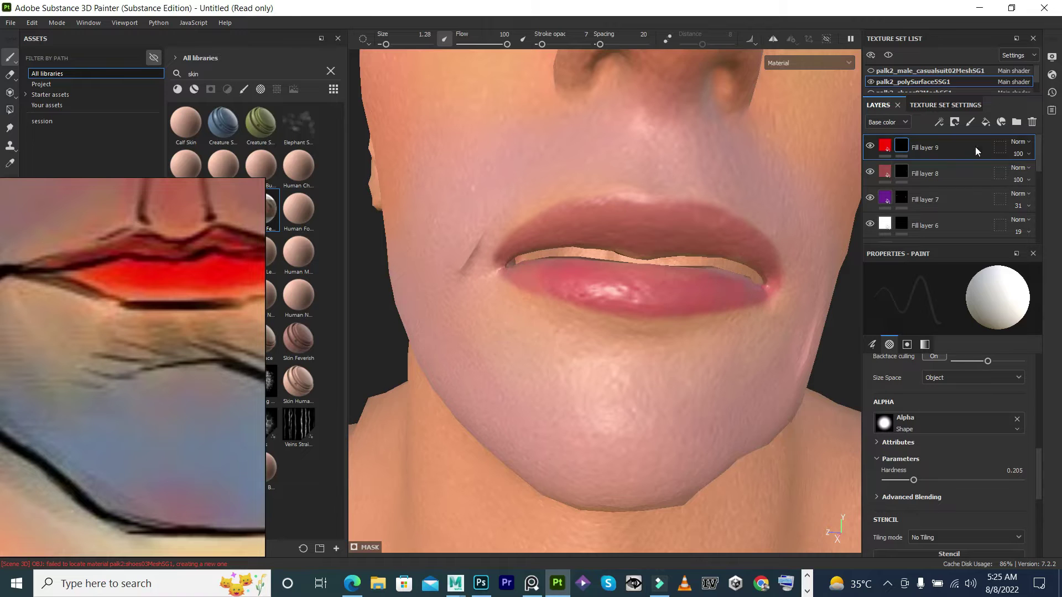
click(1021, 142)
click(888, 145)
scroll(586, 249, down, 3)
mouse_move(553, 233)
alt+mouse_down()
mouse_move(583, 216)
mouse_move(592, 234)
alt+mouse_up()
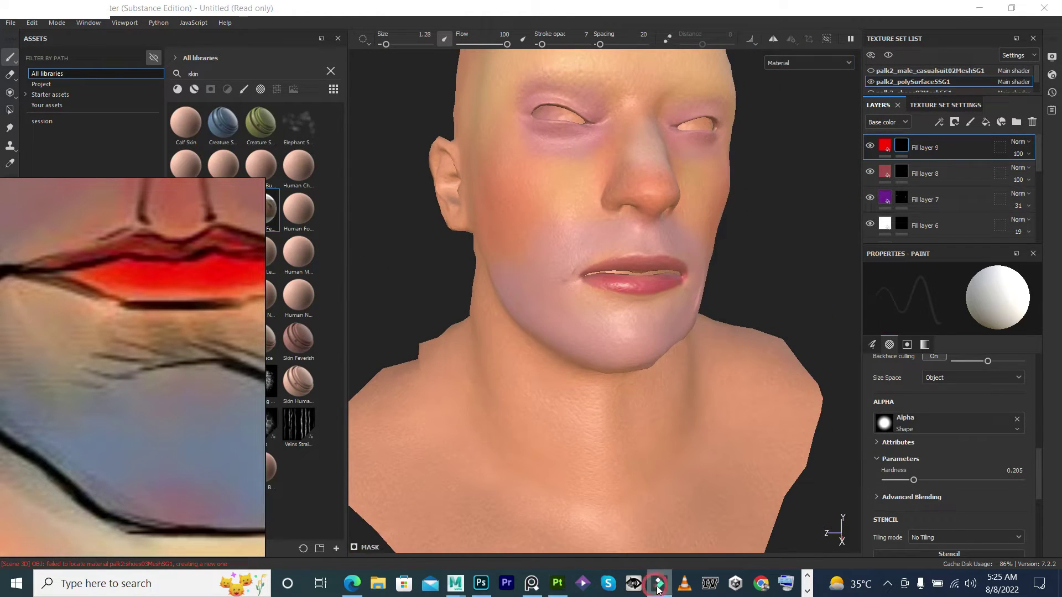
Bring up Filmora9 from the taskbar and start a screen recording.
click(660, 588)
click(888, 584)
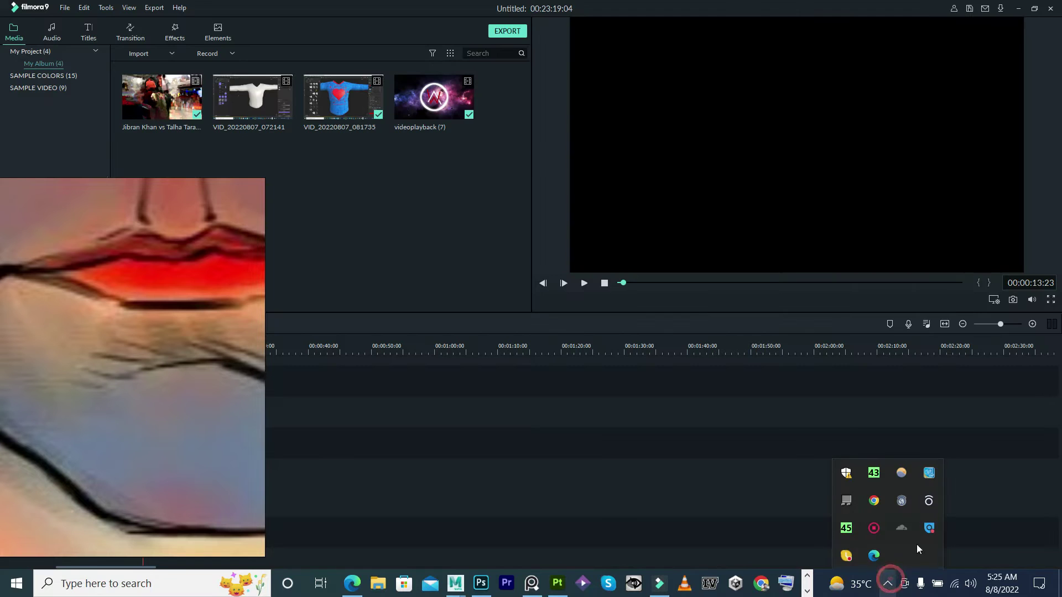
click(875, 530)
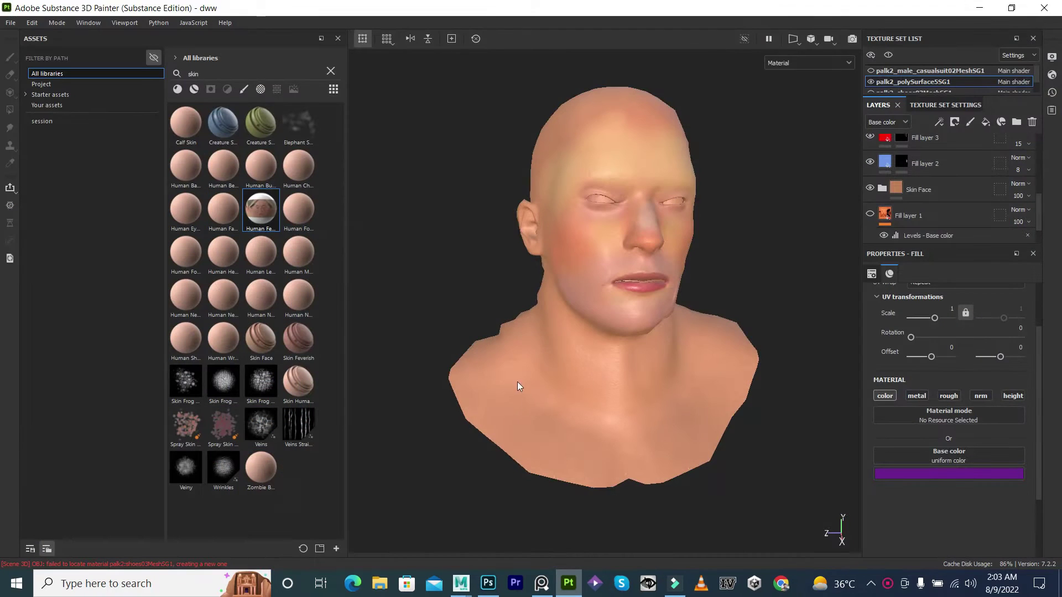
Lower the yellow Fill layer 5 to 10% opacity, checking it in Base color view.
alt+drag(518, 386, 553, 304)
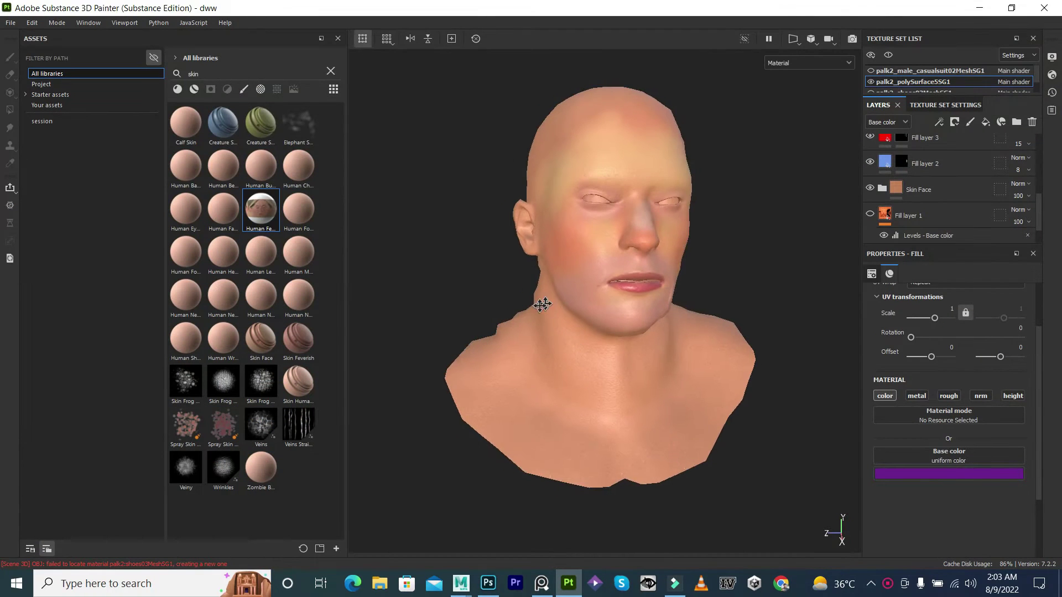
alt+right_drag(553, 304, 547, 404)
alt+drag(547, 403, 667, 347)
scroll(898, 169, up, 3)
click(1019, 159)
drag(1018, 177, 1015, 180)
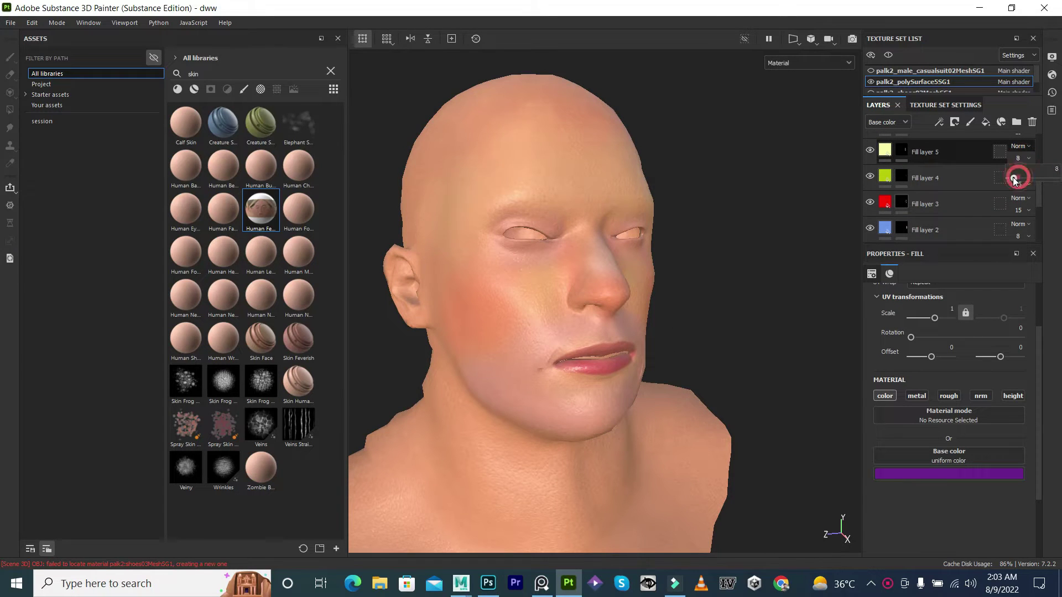
key(c)
alt+drag(769, 241, 683, 268)
key(m)
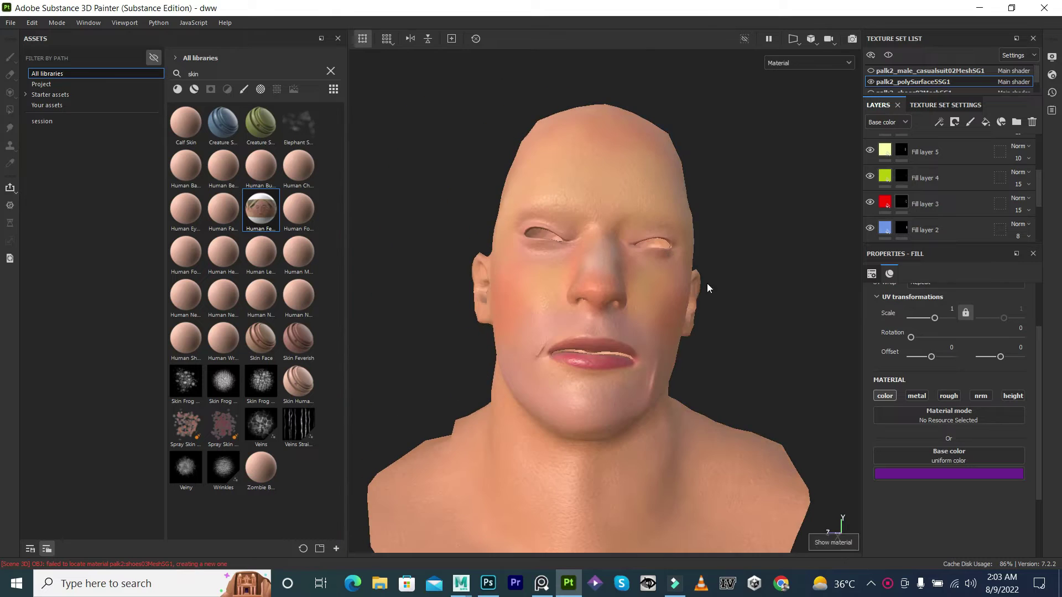
Lower the white Fill layer 6 to 17% opacity.
alt+drag(671, 312, 714, 307)
scroll(976, 189, up, 3)
drag(1019, 219, 1017, 217)
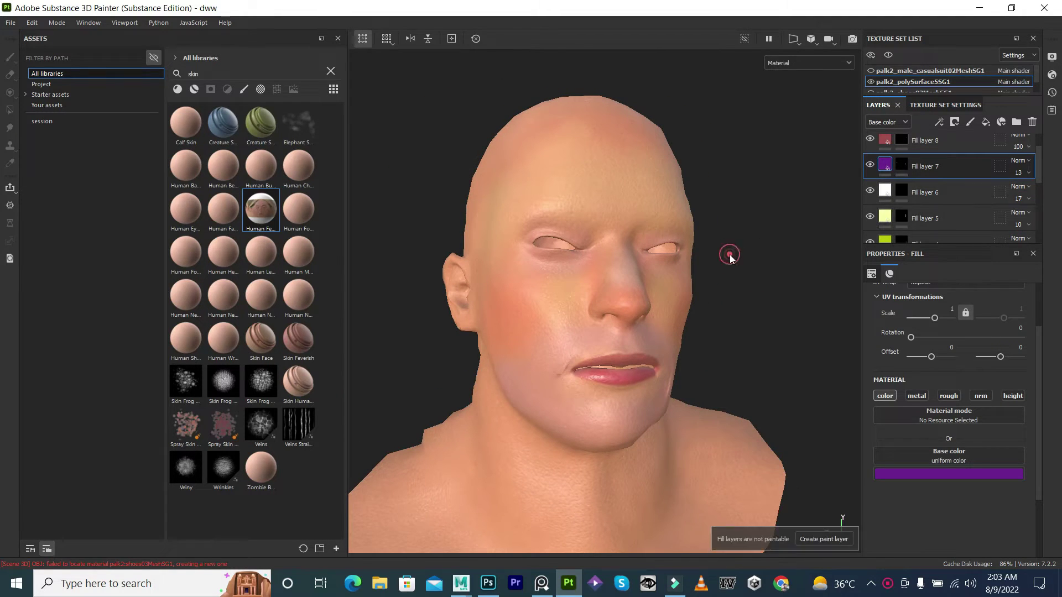
alt+drag(724, 264, 953, 173)
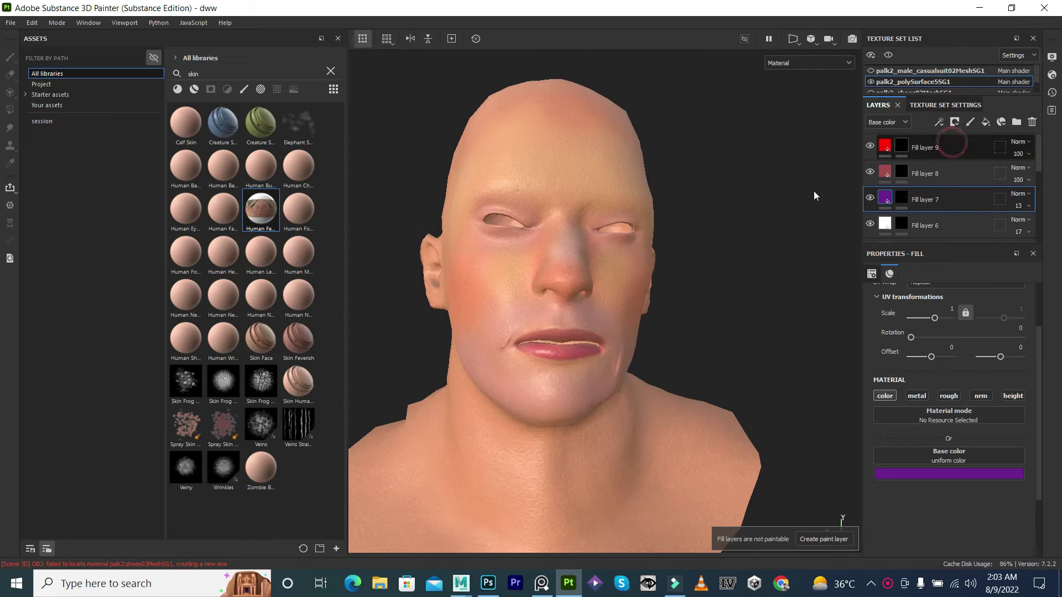
Enlarge the brush to 6.23 and switch the reference to the face colour-zone drawing.
key(1)
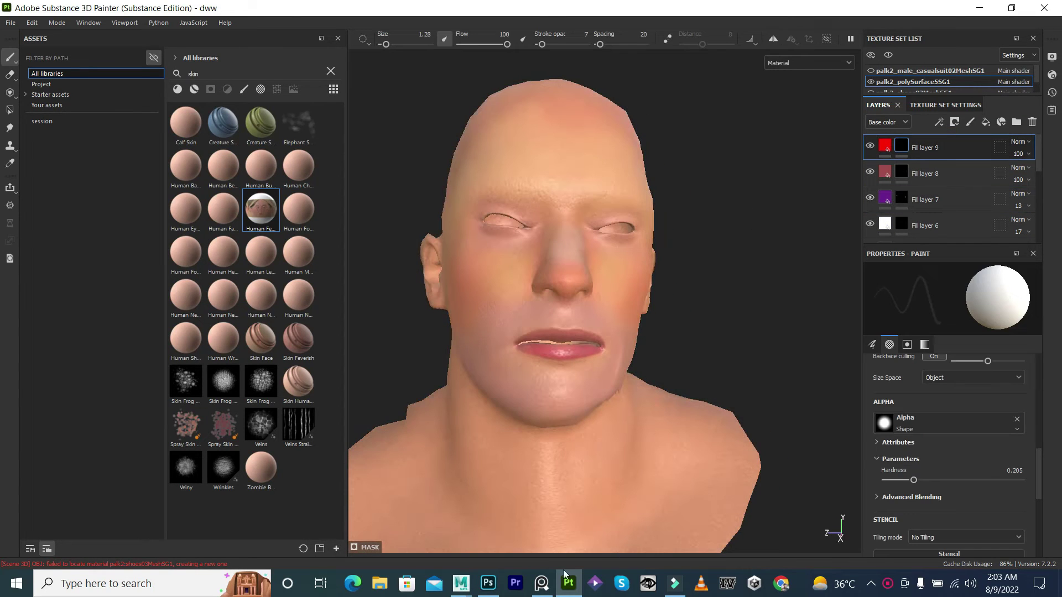
click(542, 584)
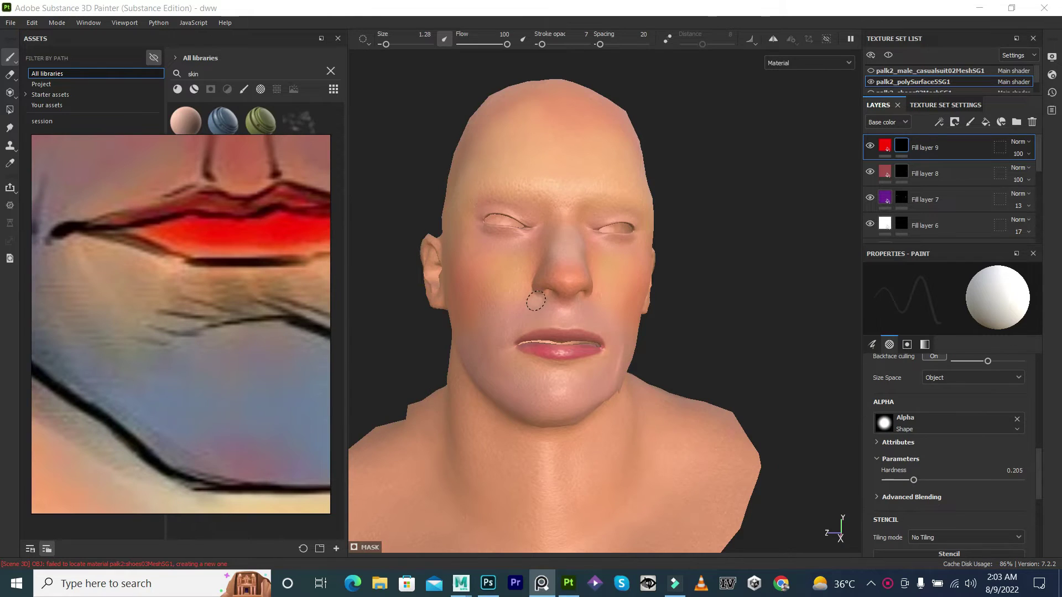
alt+drag(535, 301, 590, 391)
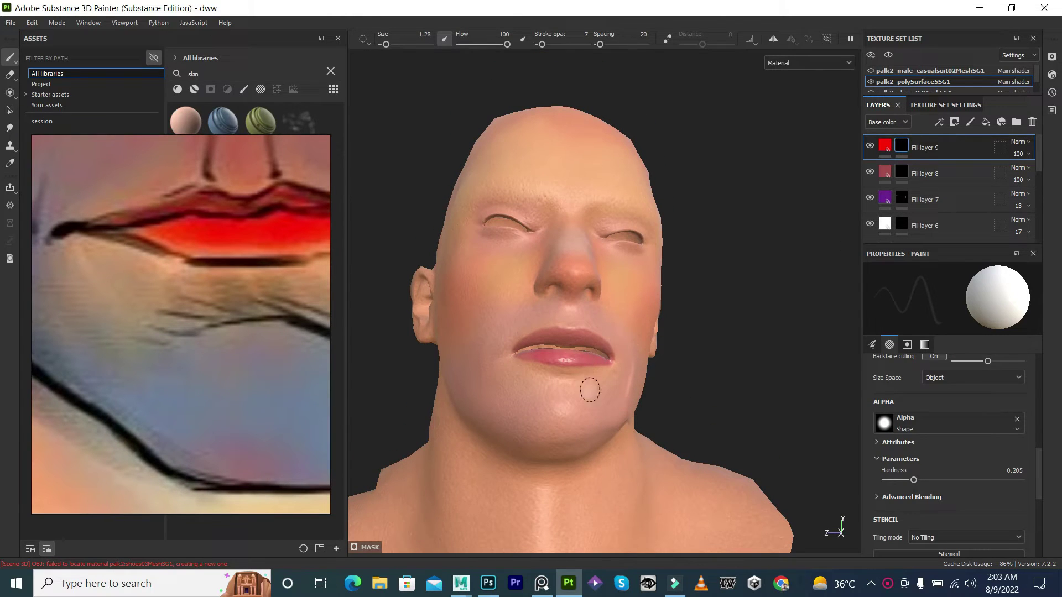
ctrl+right_drag(552, 439, 553, 429)
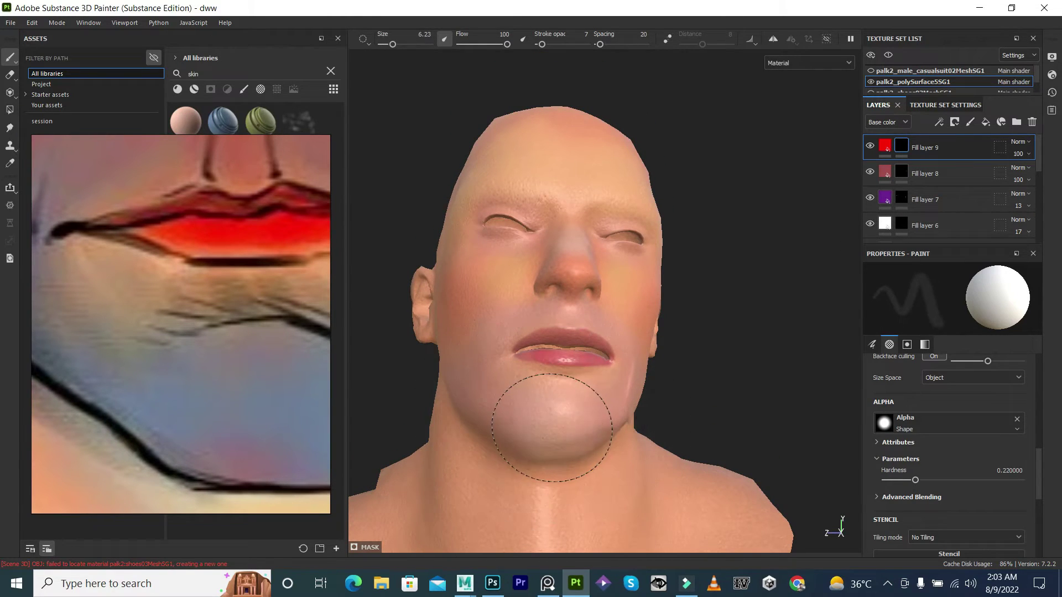
alt+drag(552, 427, 837, 256)
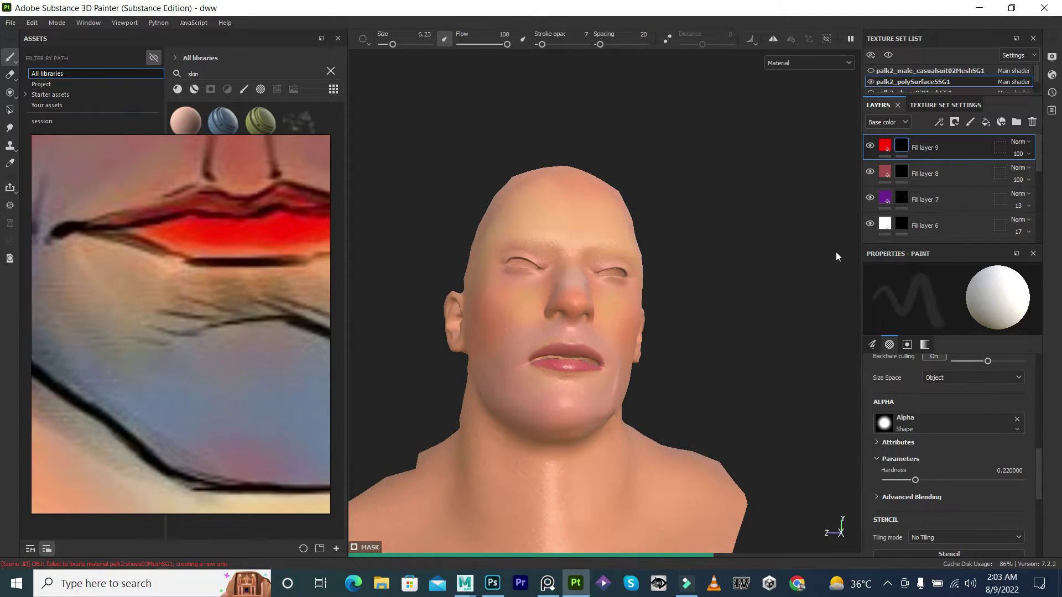
mouse_move(488, 335)
alt+mouse_down()
mouse_move(693, 345)
mouse_move(652, 282)
mouse_move(808, 341)
alt+mouse_up()
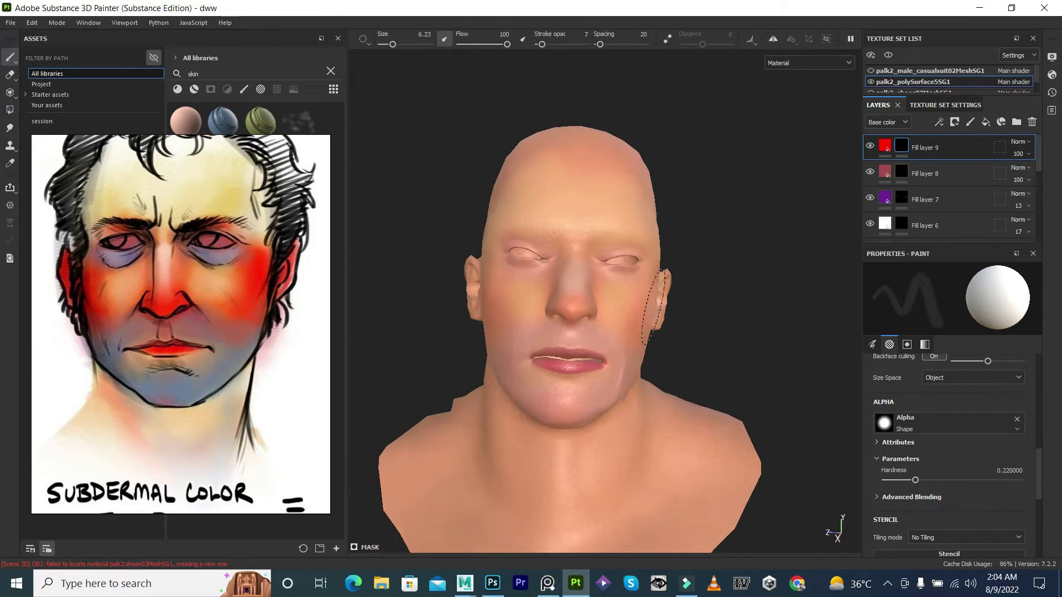
Give the new Fill layer 10 a black mask and a black base colour.
scroll(735, 293, up, 3)
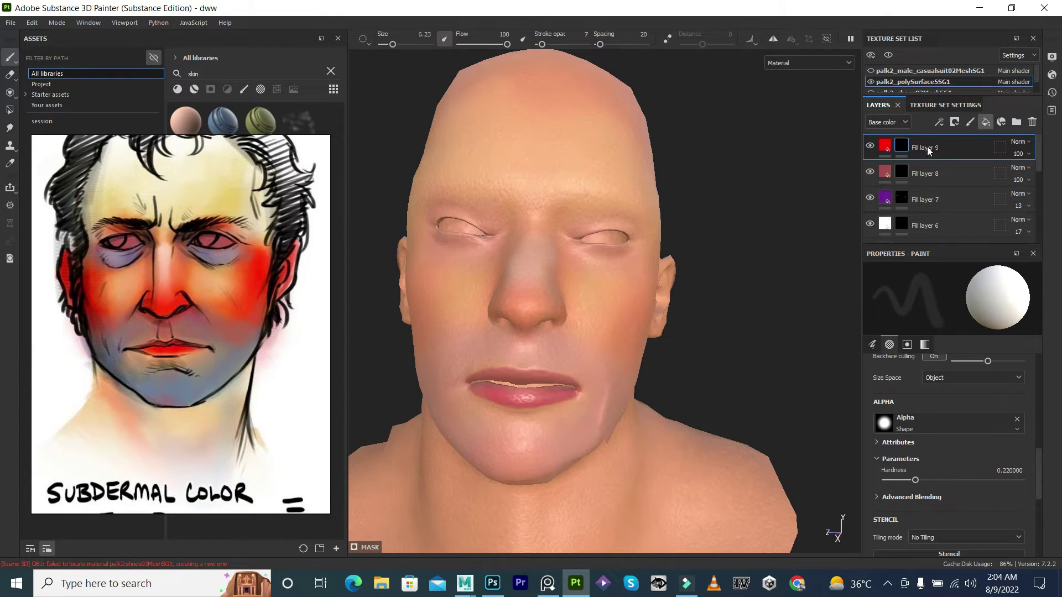
right_click(930, 173)
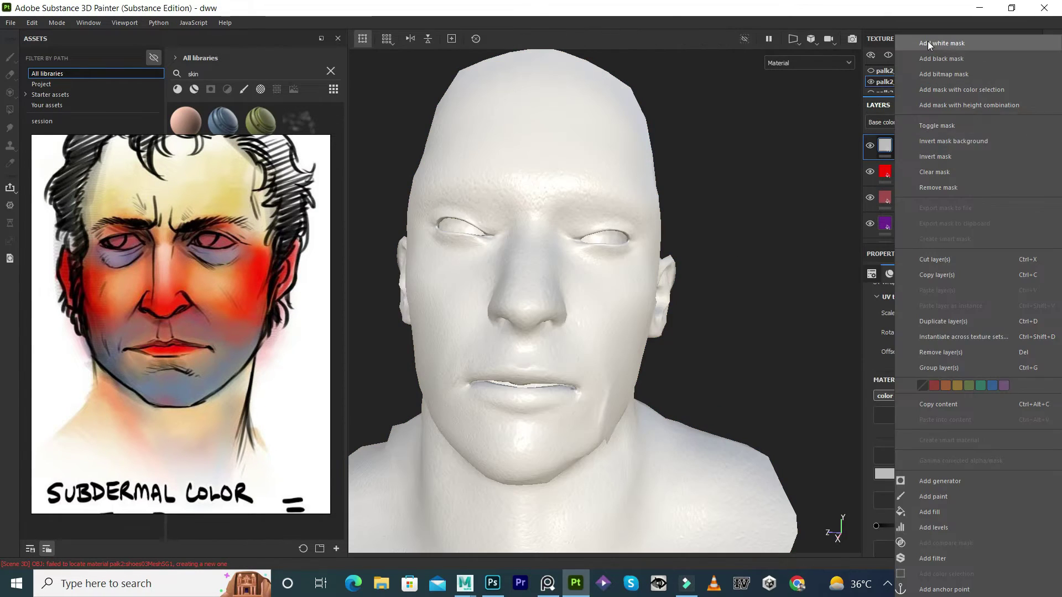
click(928, 41)
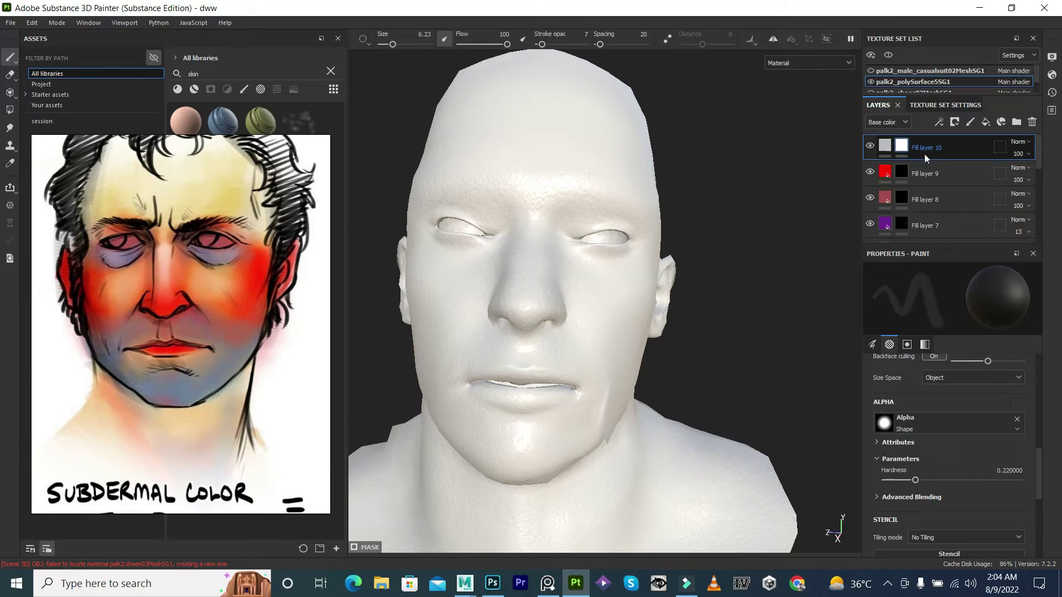
right_click(924, 154)
click(930, 24)
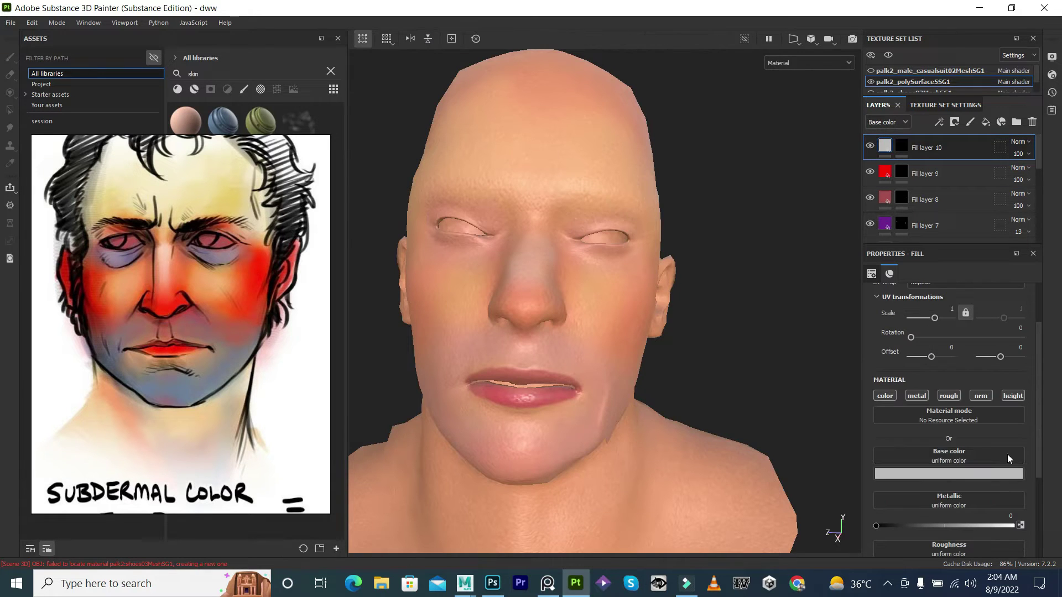
click(946, 474)
click(903, 442)
Select the new layer's mask and search the project library assets for 'fur'.
click(902, 146)
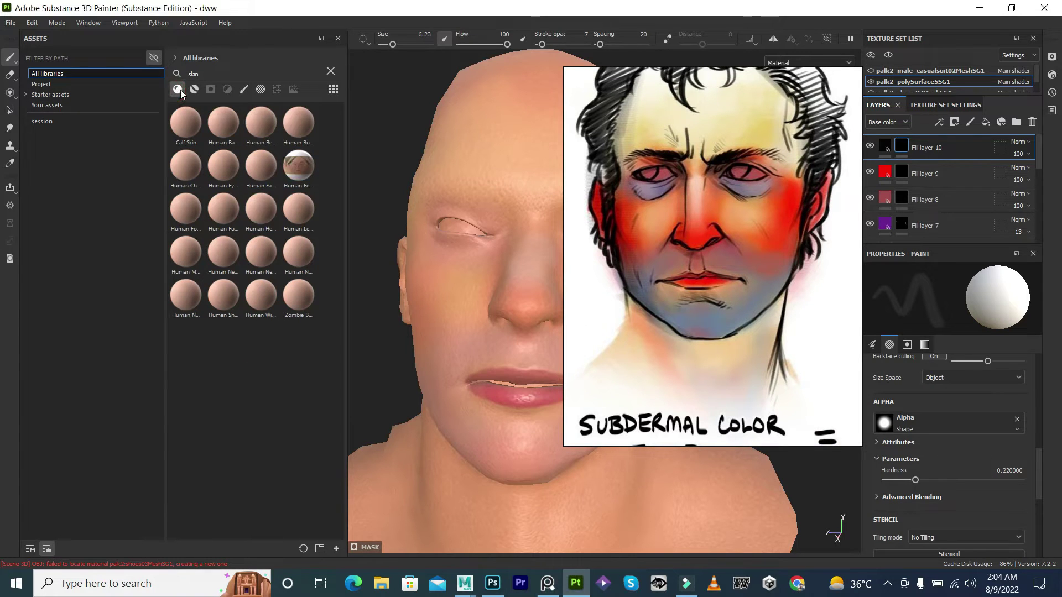
click(194, 89)
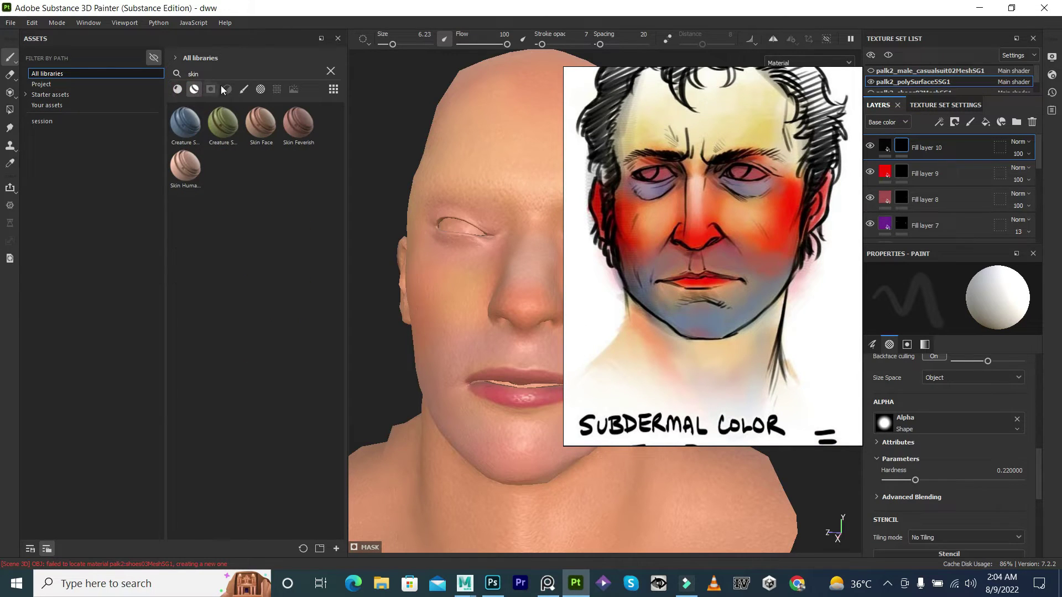
click(331, 71)
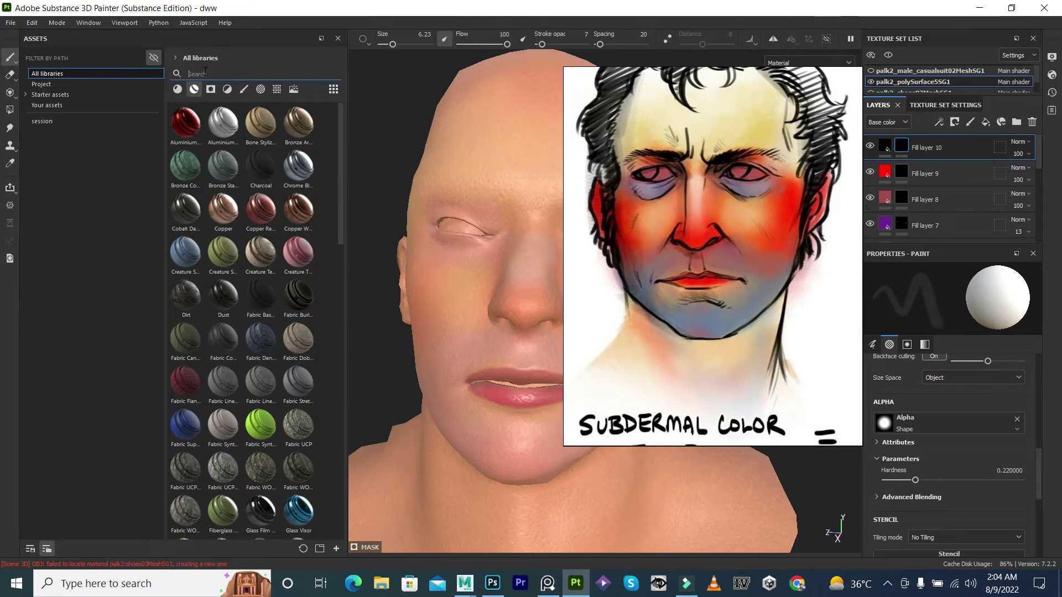
text(fur)
click(41, 85)
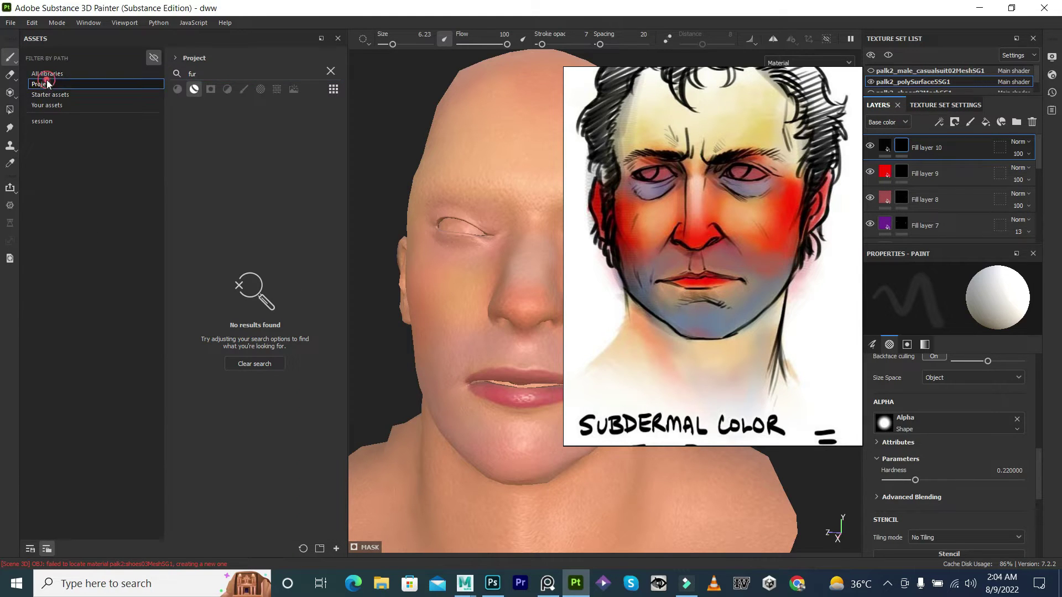
click(334, 89)
click(330, 71)
Show brushes from all libraries, search 'fur' and pick the Fur brush.
click(179, 59)
click(187, 73)
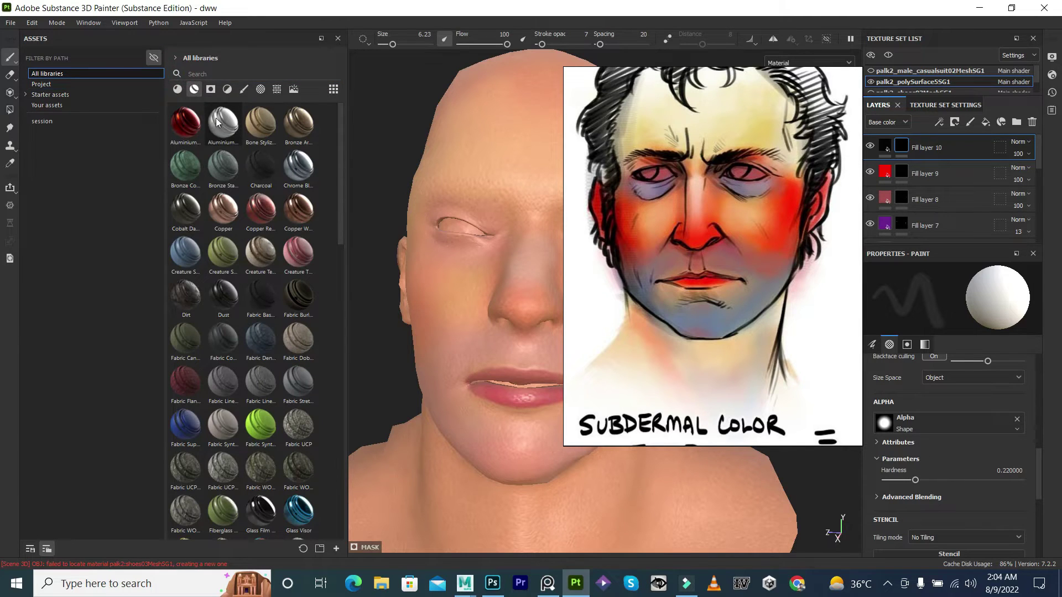
click(245, 91)
click(207, 75)
text(fur)
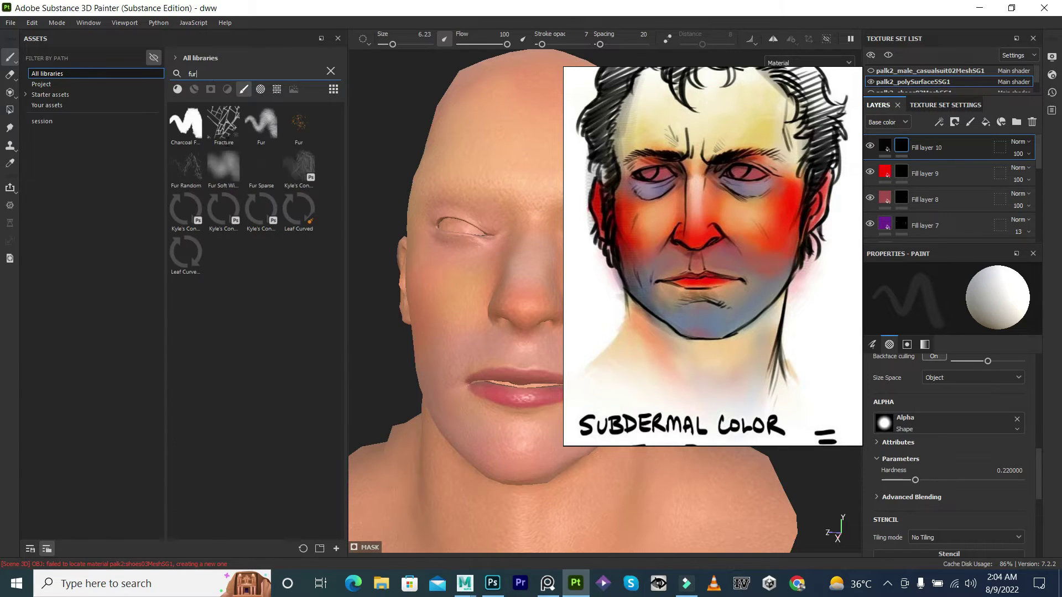
click(261, 166)
Try test Fur strokes across the face and near the eye, then undo them.
drag(636, 138, 664, 249)
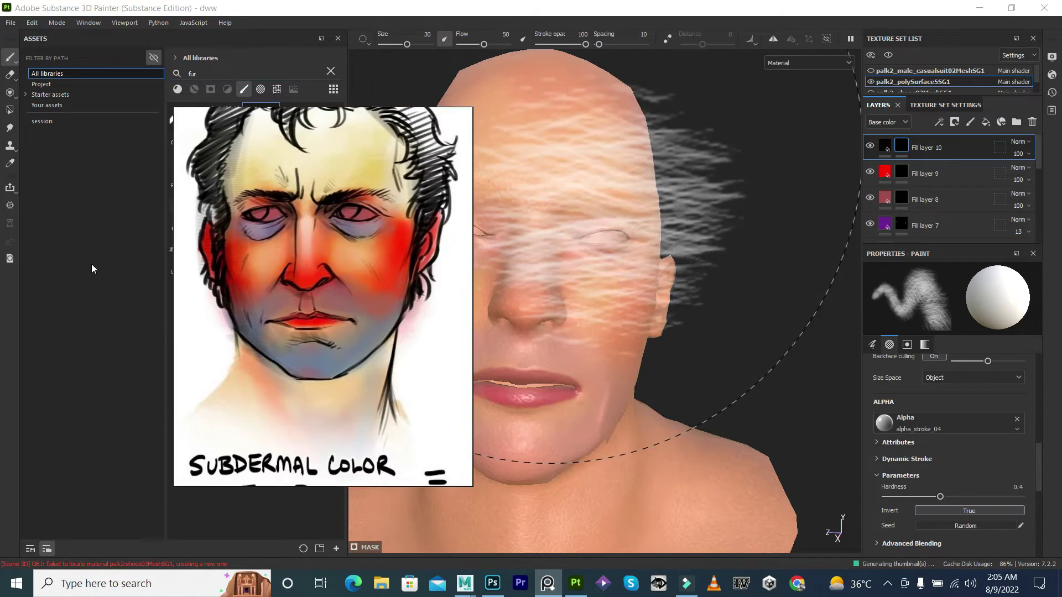
drag(442, 194, 692, 304)
drag(498, 221, 608, 332)
key(ctrl+z)
key(ctrl+z)
key(ctrl+z)
scroll(593, 249, down, 3)
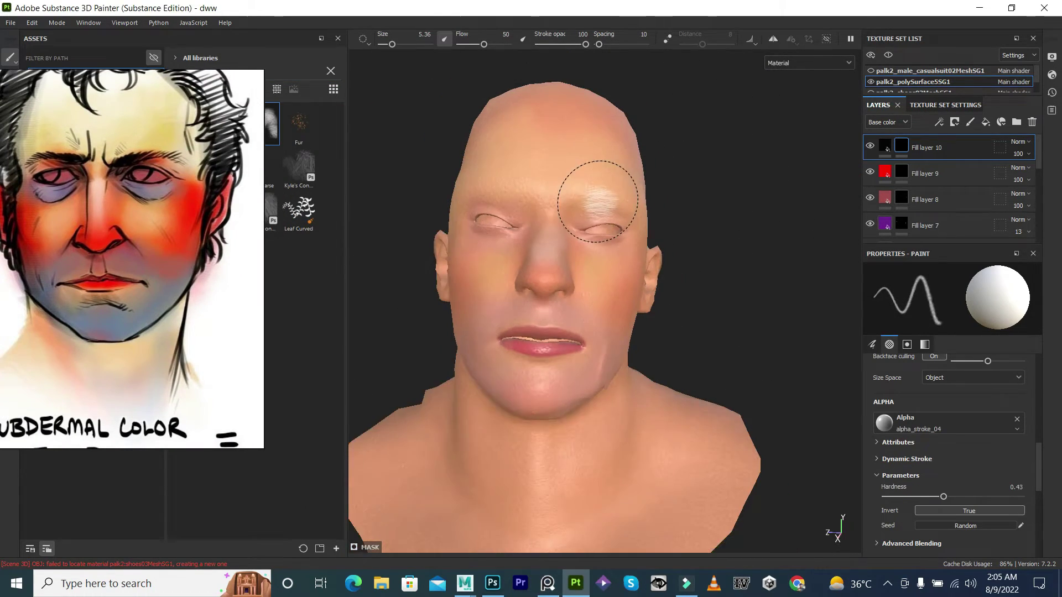
scroll(609, 166, up, 5)
drag(575, 260, 631, 255)
key(ctrl+z)
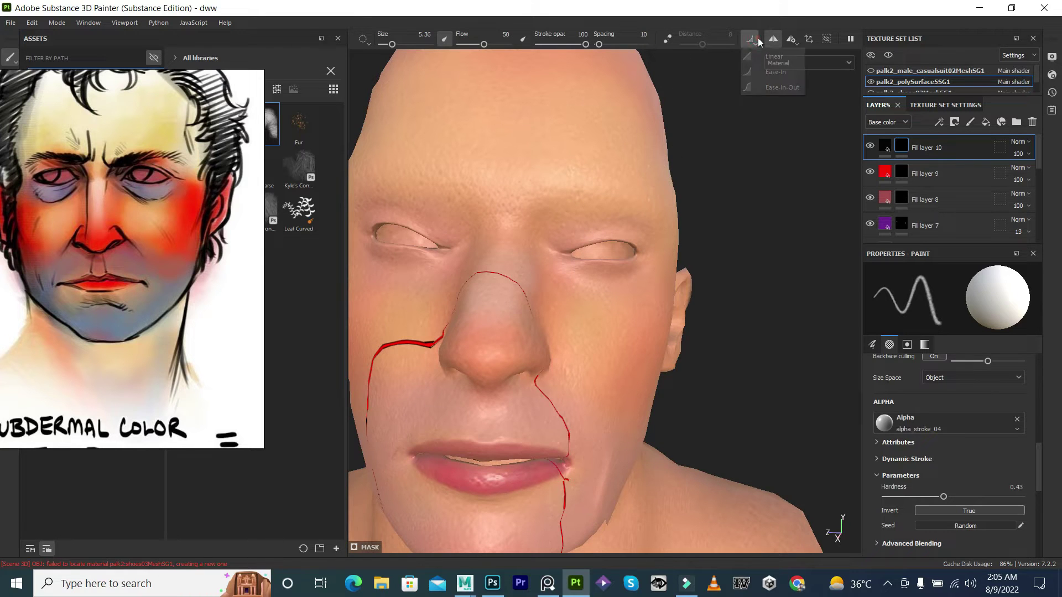
Try Z-axis symmetry, then turn mirror symmetry off and make the brush much smaller.
click(791, 44)
click(843, 79)
click(895, 78)
drag(916, 115, 915, 113)
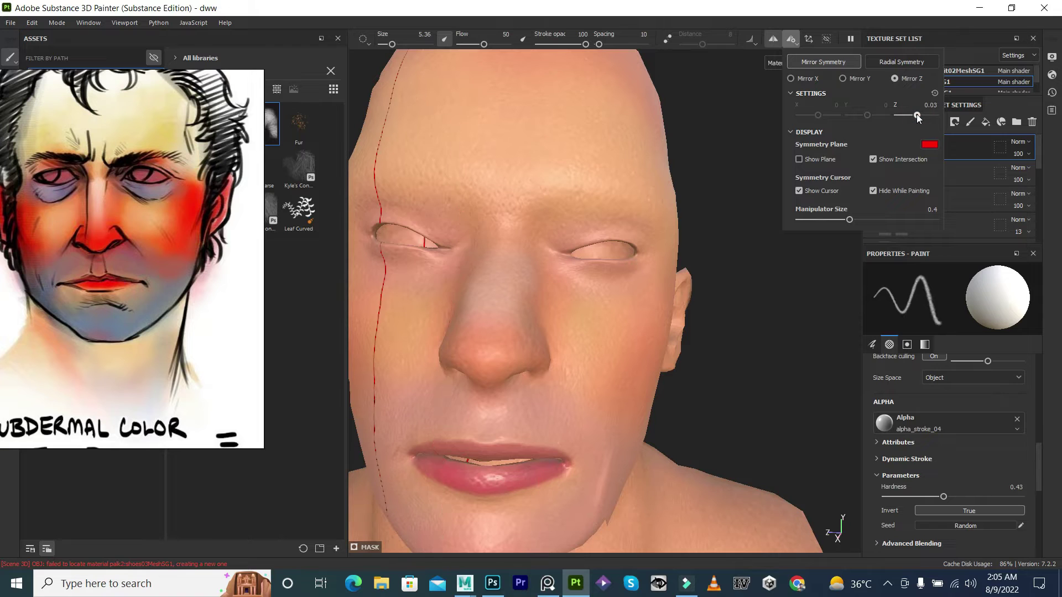
drag(915, 113, 916, 112)
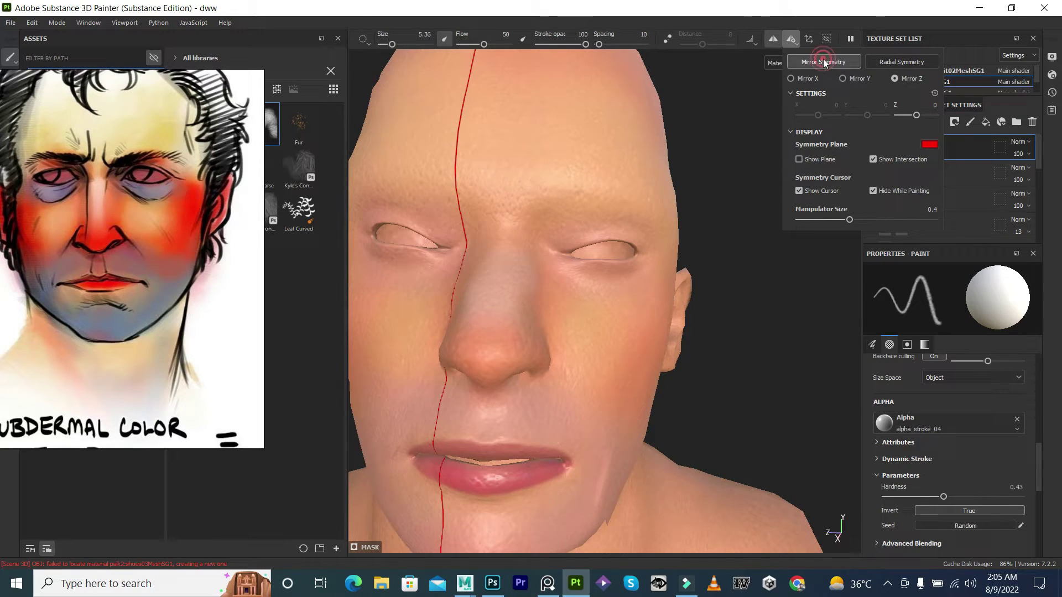
click(791, 39)
mouse_move(553, 203)
ctrl+right_down()
mouse_move(514, 204)
mouse_move(589, 216)
mouse_move(553, 205)
ctrl+right_up()
Paint a dark fur eyebrow across the right brow and touch up its inner end.
click(532, 204)
mouse_move(533, 204)
mouse_down()
mouse_move(628, 208)
mouse_move(552, 185)
mouse_move(636, 202)
mouse_move(645, 190)
mouse_move(534, 204)
mouse_move(526, 225)
mouse_move(581, 189)
mouse_move(645, 190)
mouse_up()
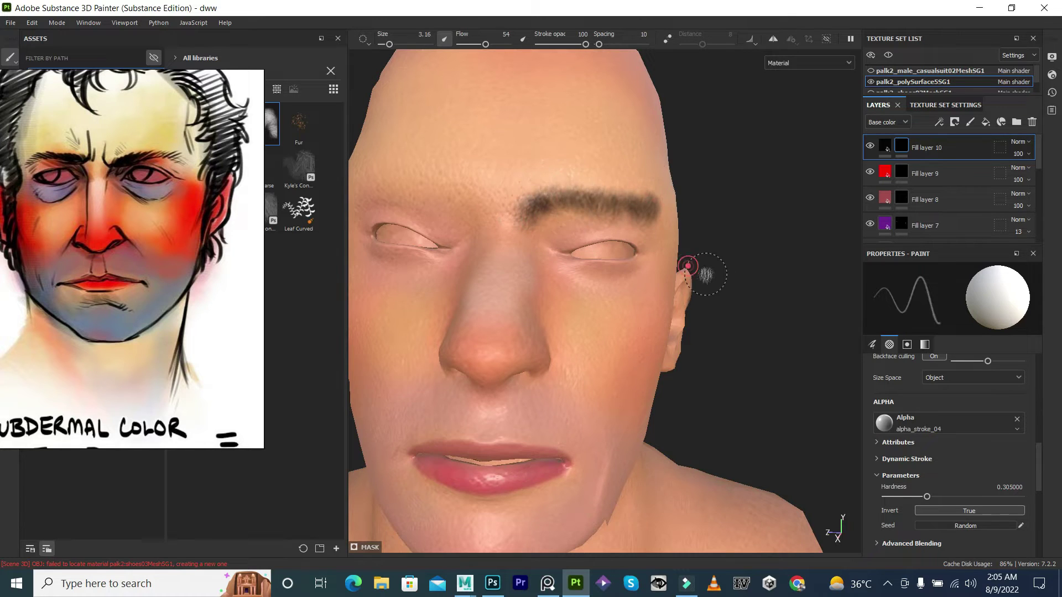
alt+drag(688, 266, 628, 273)
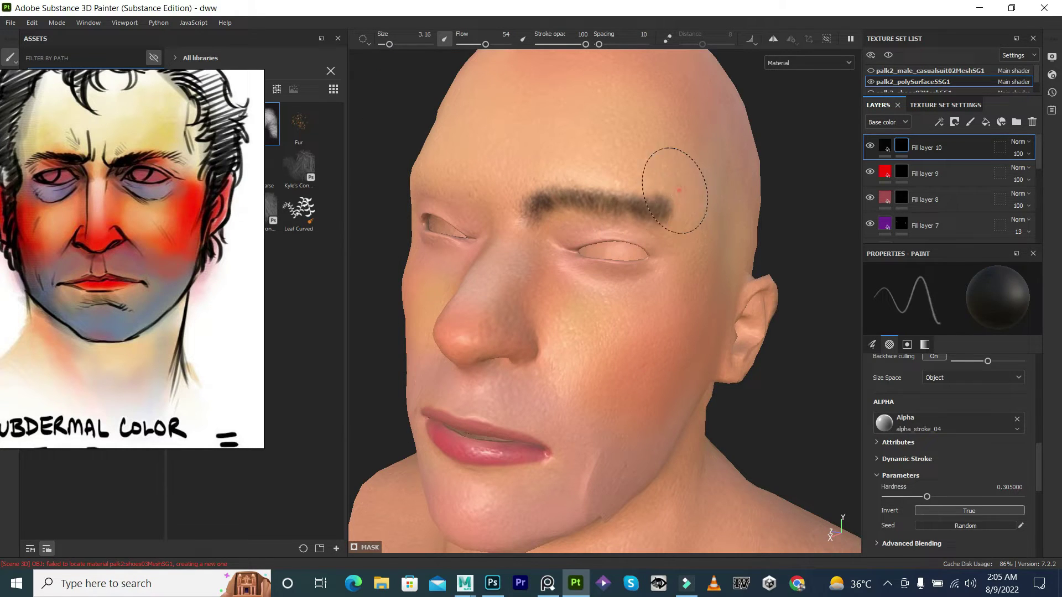
key(x)
drag(534, 187, 576, 180)
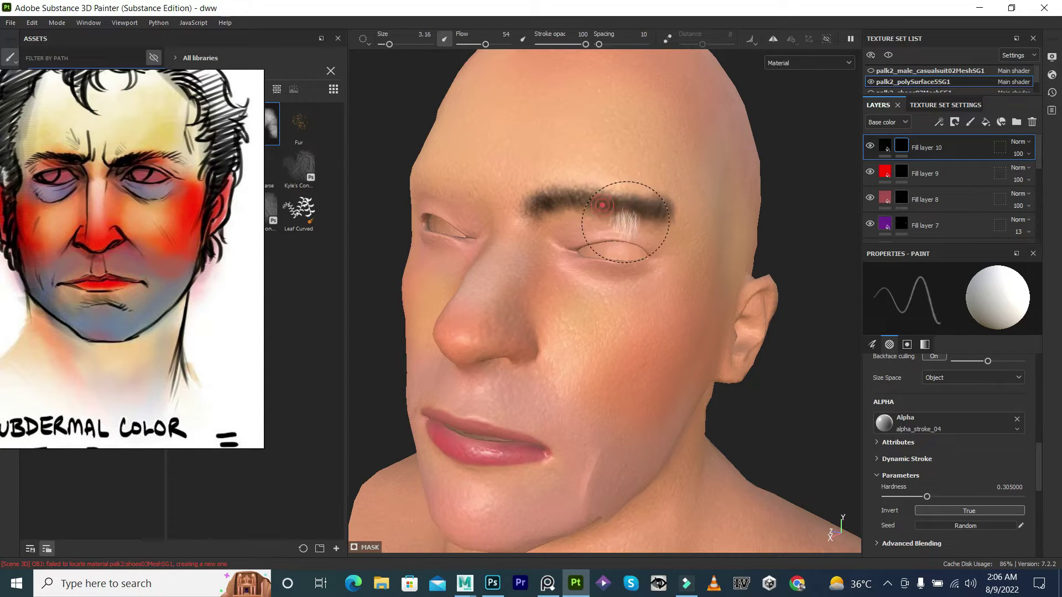
key(x)
Work on the white streak in the left eyebrow, swapping black and white mask colours.
mouse_move(701, 202)
alt+mouse_down()
mouse_move(513, 254)
mouse_move(577, 244)
alt+mouse_up()
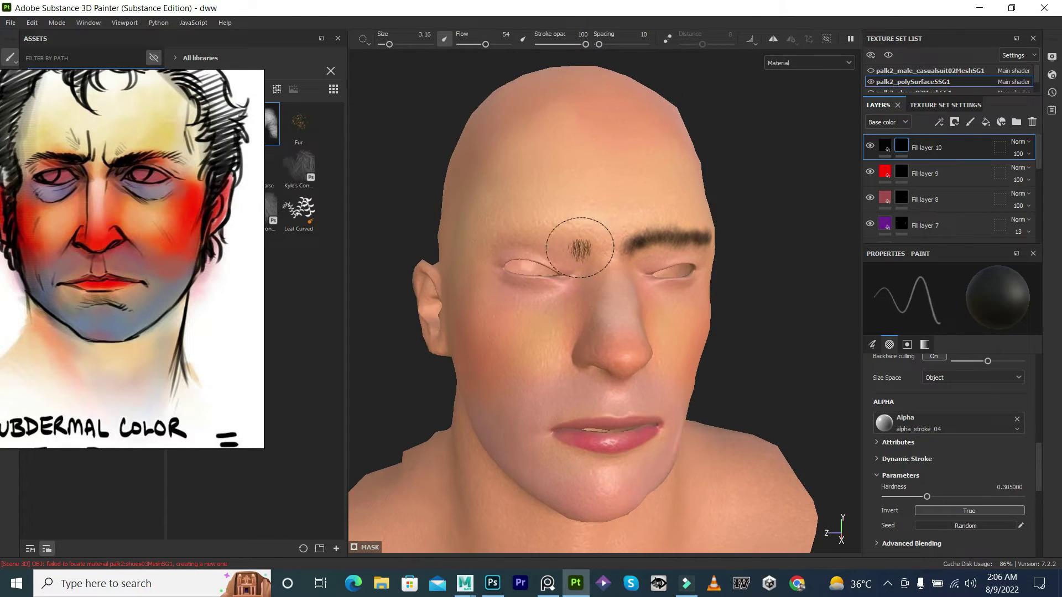
key(x)
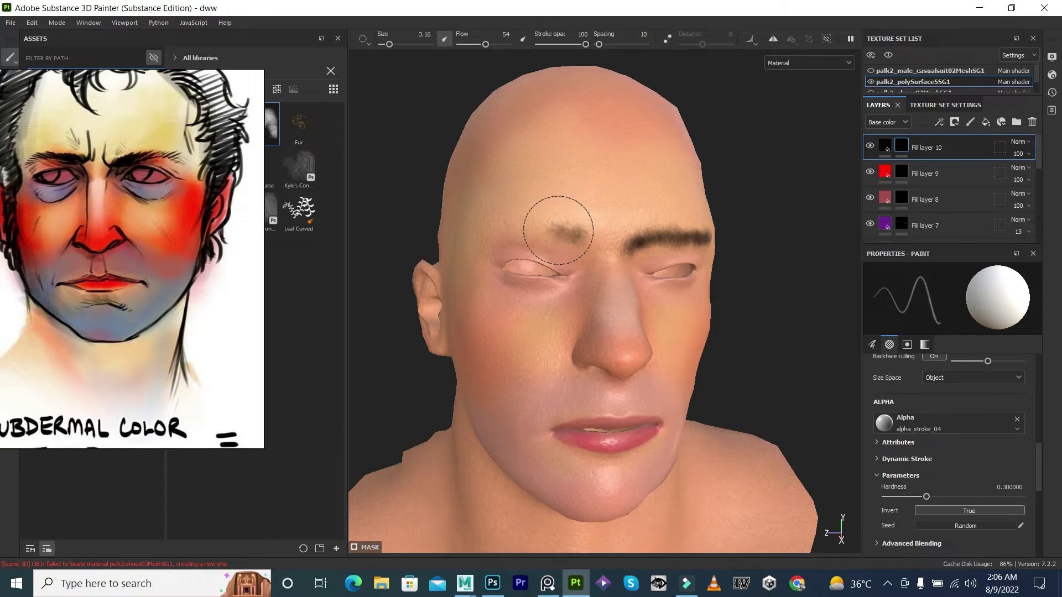
drag(581, 244, 554, 231)
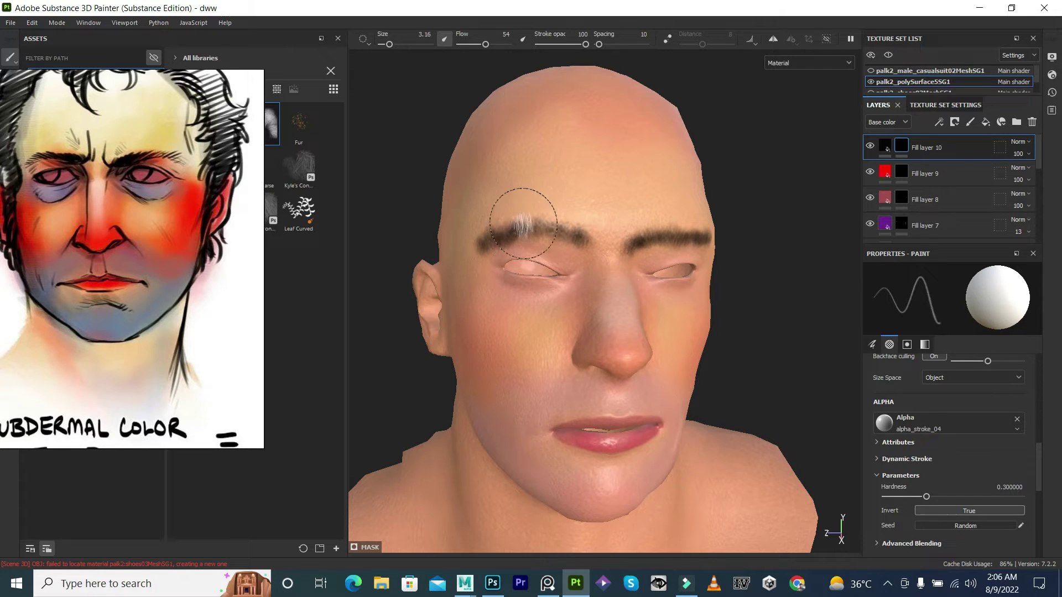
key(ctrl+z)
key(x)
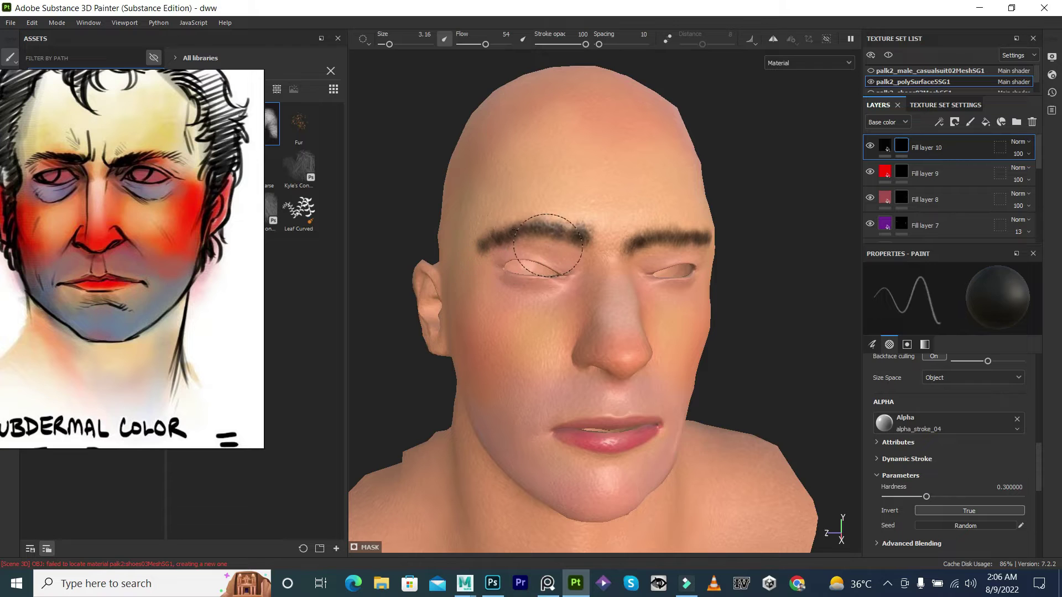
key(x)
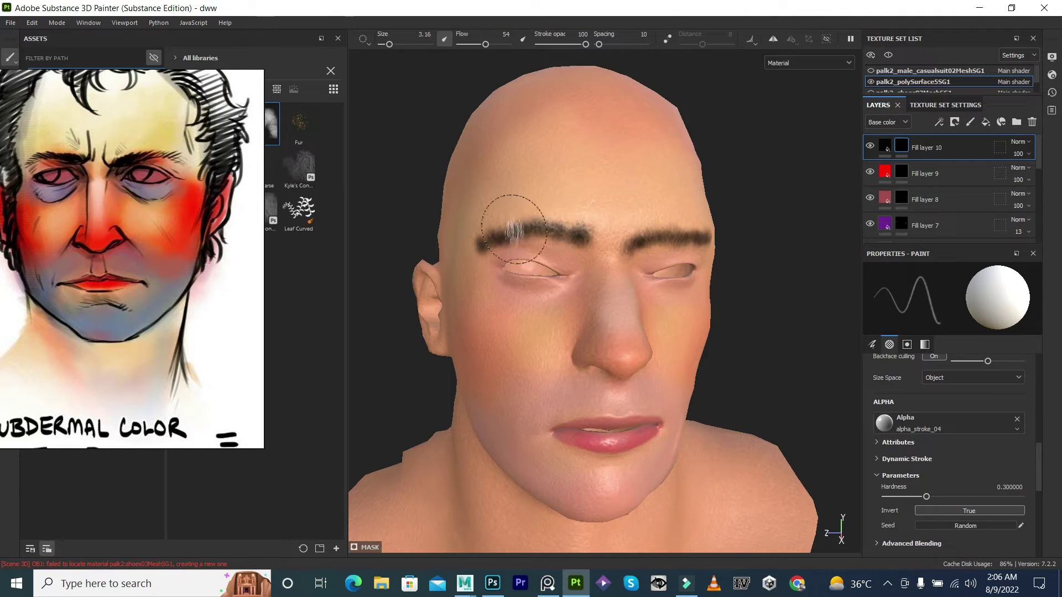
key(x)
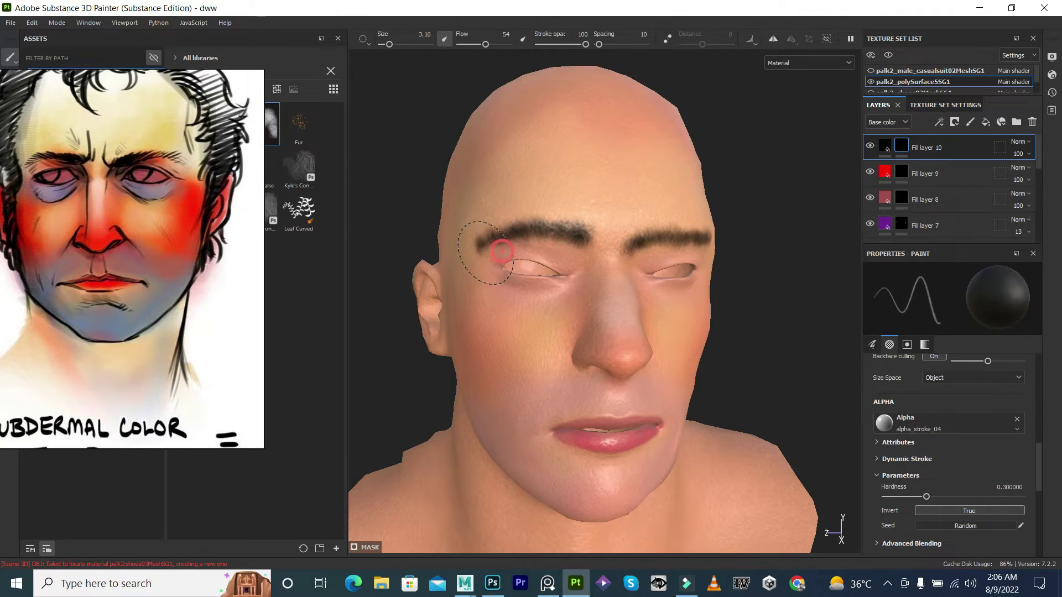
key(x)
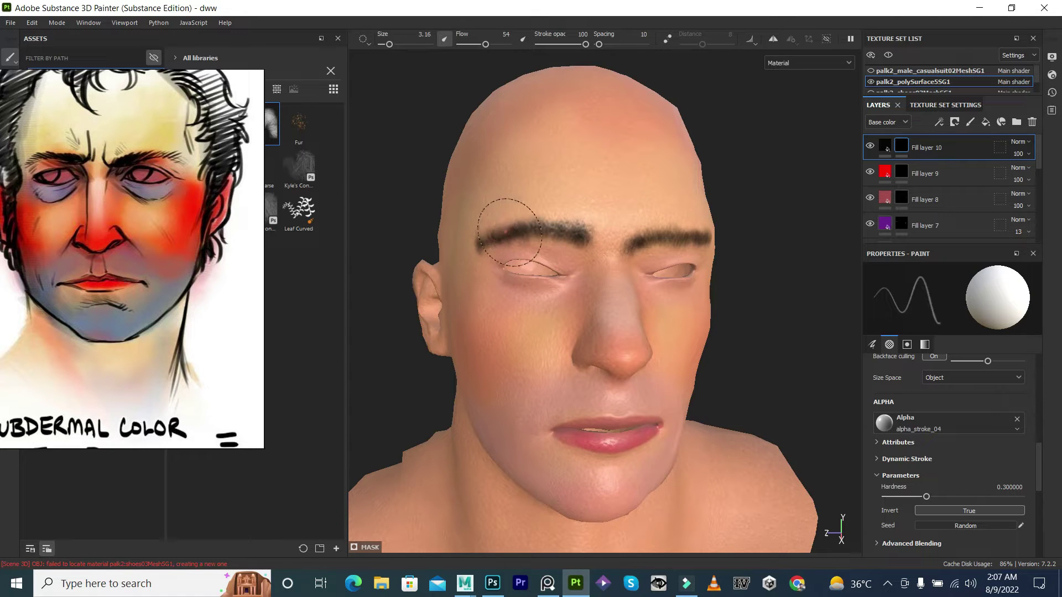
Fill the light streaks so both brows are dark and continuous, then zoom out.
mouse_move(642, 255)
alt+mouse_down()
mouse_move(680, 303)
mouse_move(681, 294)
alt+mouse_up()
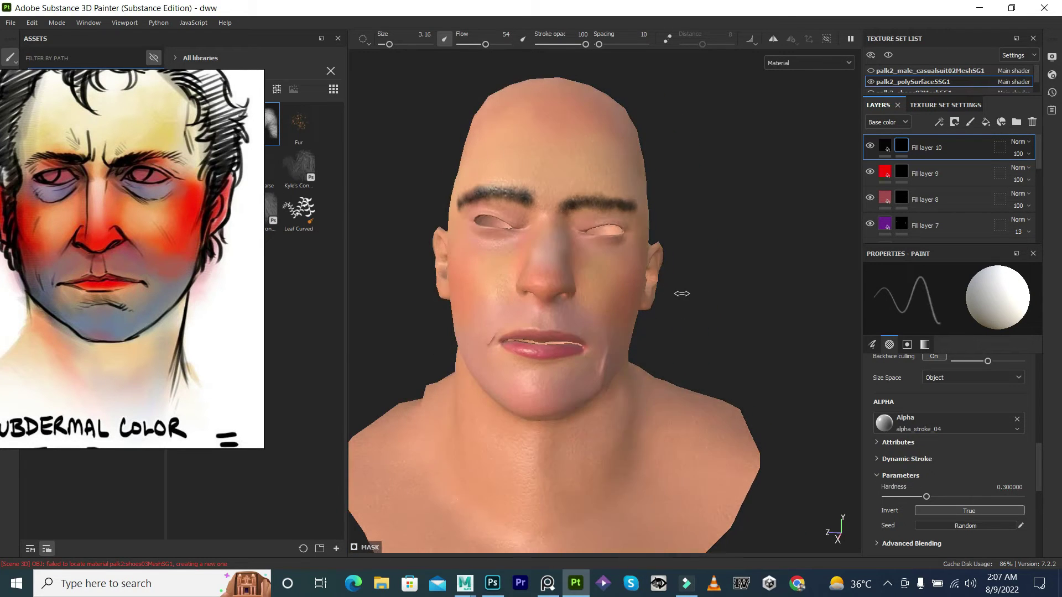
drag(564, 205, 611, 198)
drag(530, 200, 474, 191)
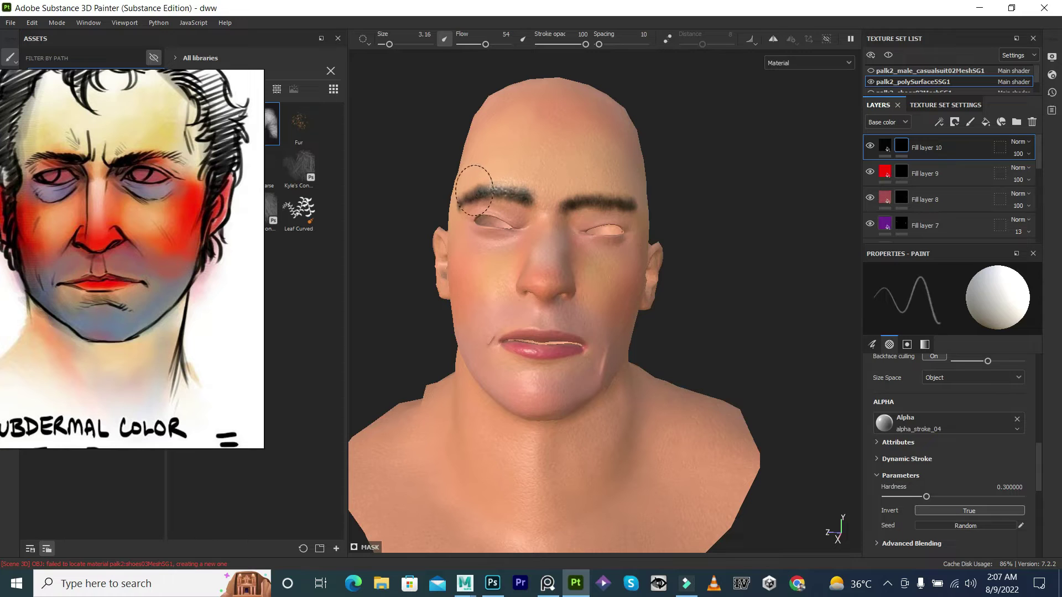
drag(578, 208, 620, 202)
alt+drag(684, 242, 532, 200)
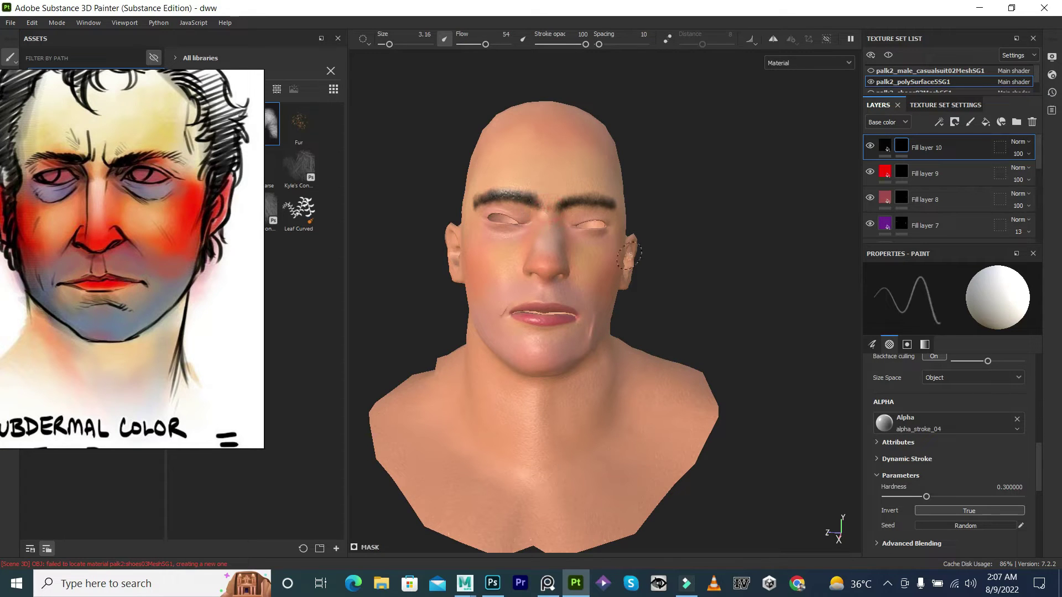
scroll(700, 240, up, 2)
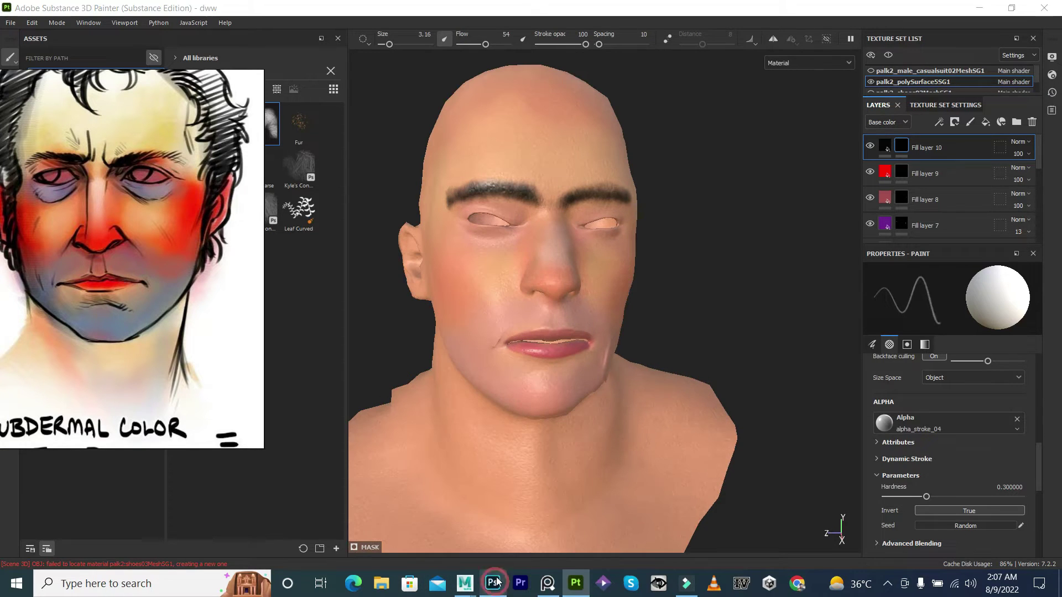
click(505, 579)
Close Photoshop without saving, then lower Fill layer 10's opacity to 94.
click(1044, 7)
click(554, 224)
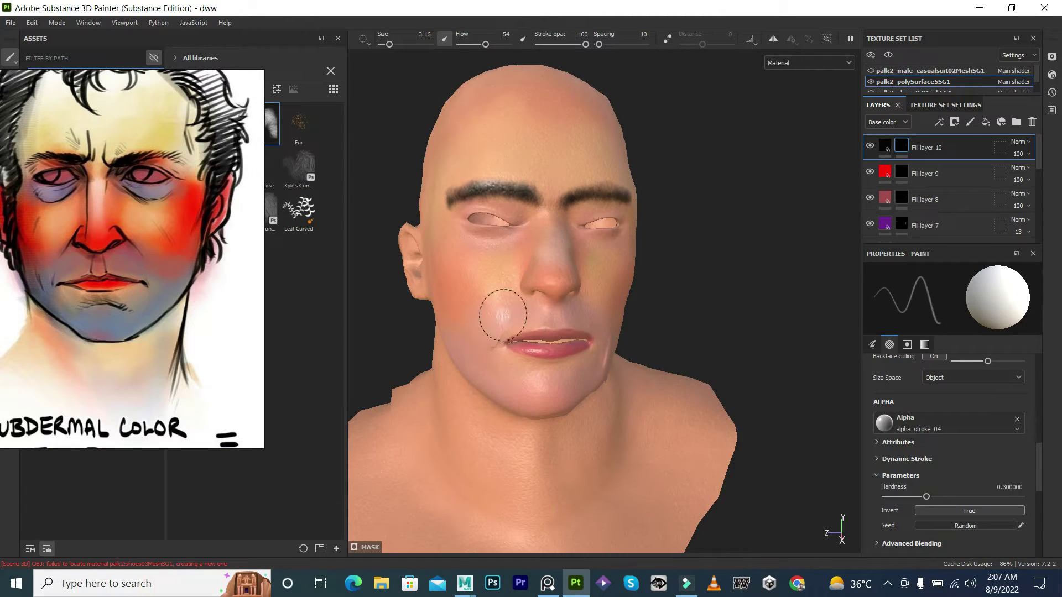
mouse_move(498, 308)
alt+mouse_down()
mouse_move(541, 293)
mouse_move(586, 239)
mouse_move(537, 251)
mouse_move(516, 276)
mouse_move(532, 260)
alt+mouse_up()
drag(1018, 154, 1057, 177)
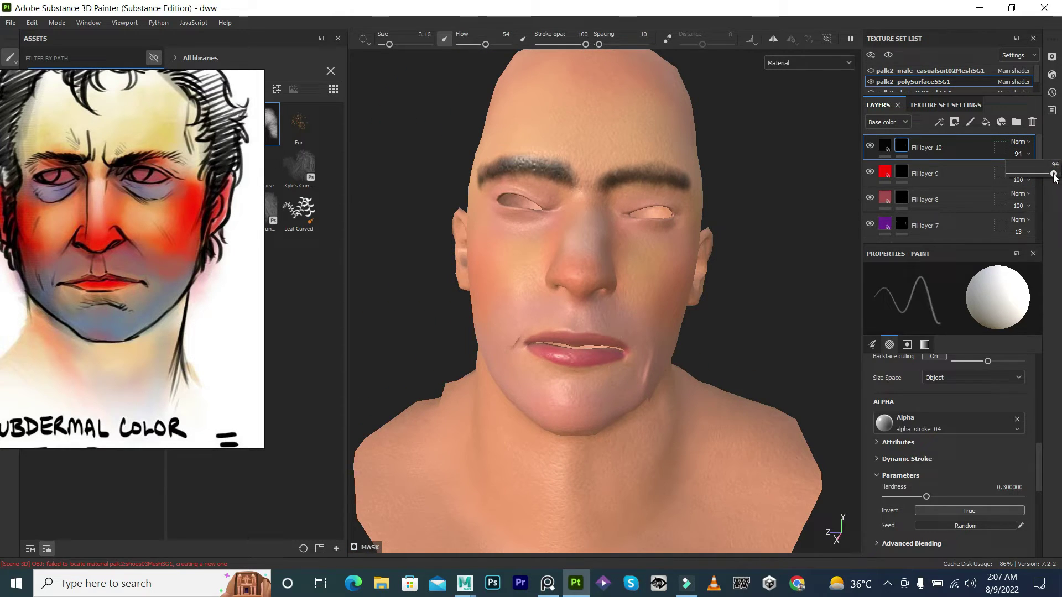
click(887, 147)
alt+drag(747, 251, 760, 256)
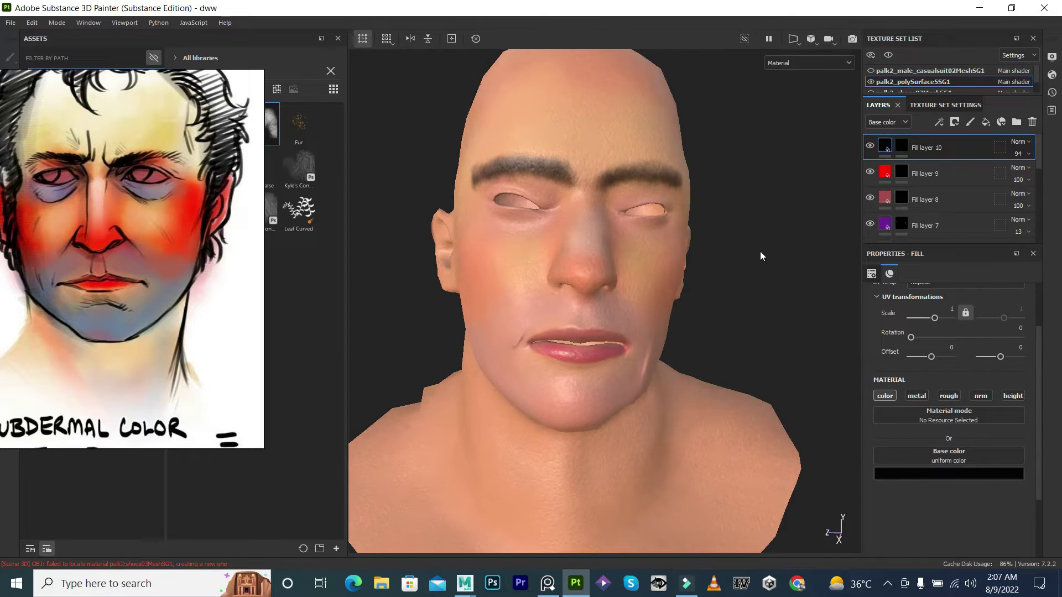
shift+right_drag(760, 255, 752, 244)
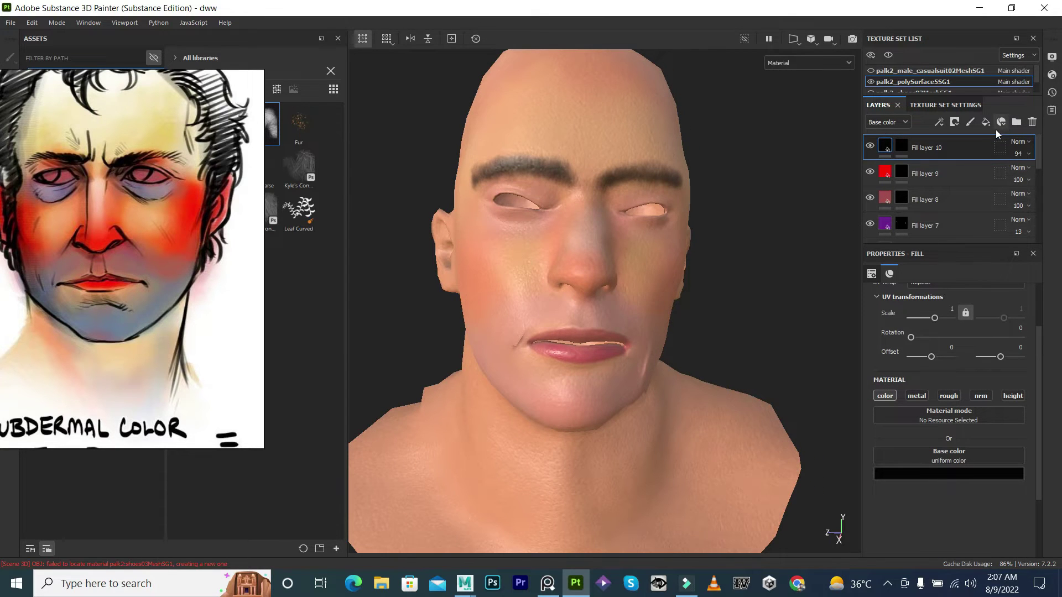
alt+drag(671, 340, 720, 214)
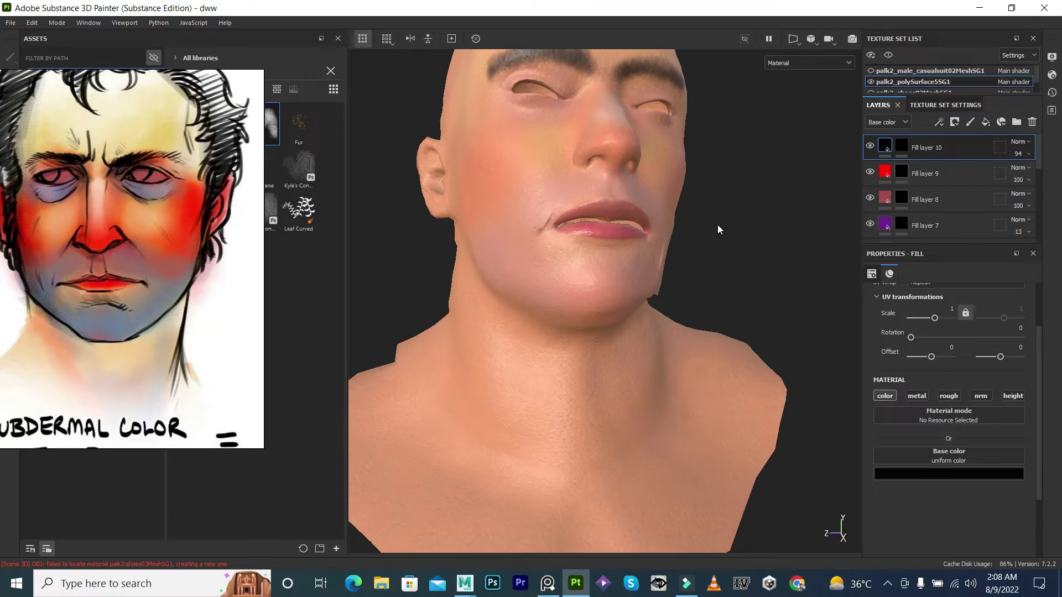
click(902, 146)
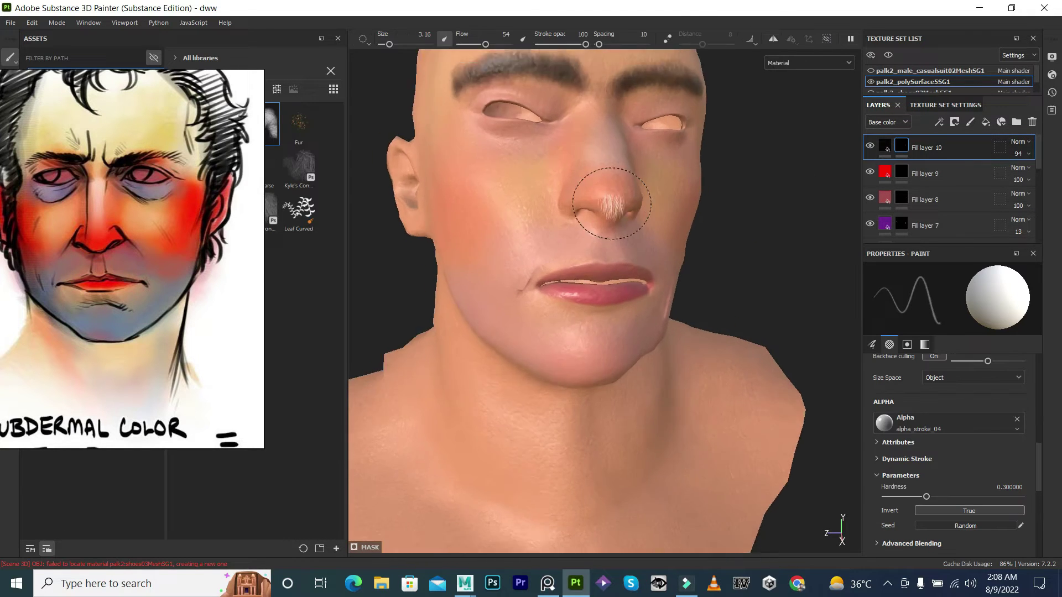
mouse_move(545, 203)
alt+mouse_down()
mouse_move(555, 215)
mouse_move(625, 222)
alt+mouse_up()
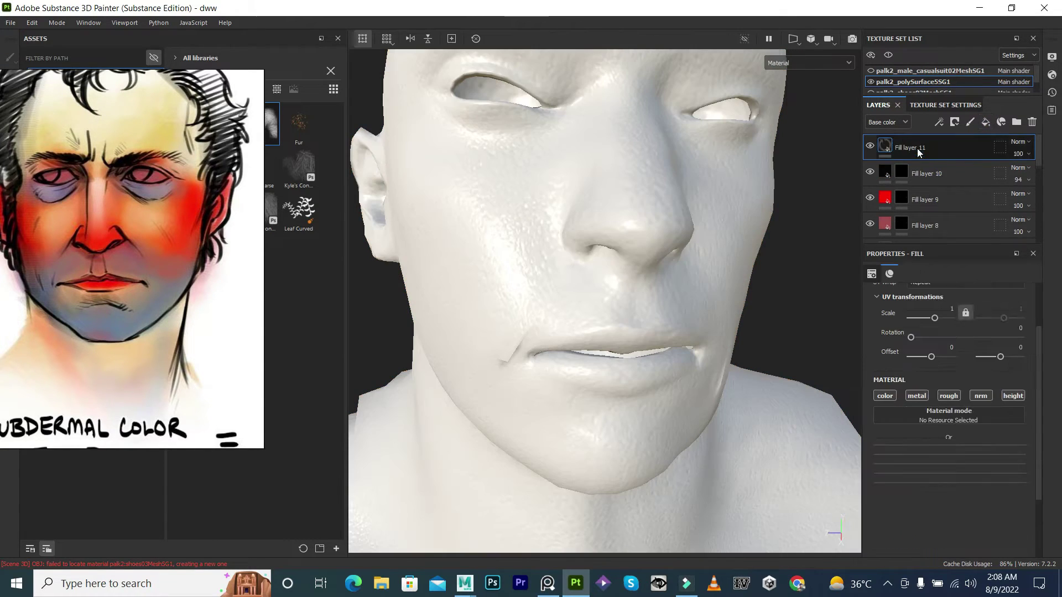
Add Fill layer 11 at the top with a pink base colour and select its mask.
right_click(918, 148)
click(996, 24)
click(949, 474)
click(919, 426)
click(902, 146)
key(1)
Paint dark shading into both nostrils with a tiny, very soft brush.
drag(174, 323, 685, 417)
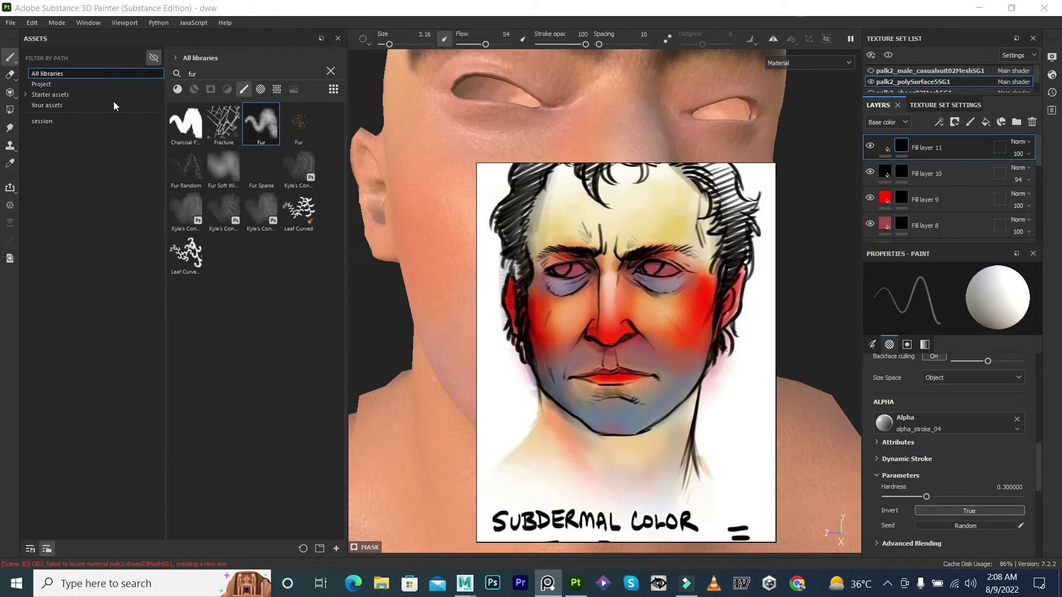
click(329, 72)
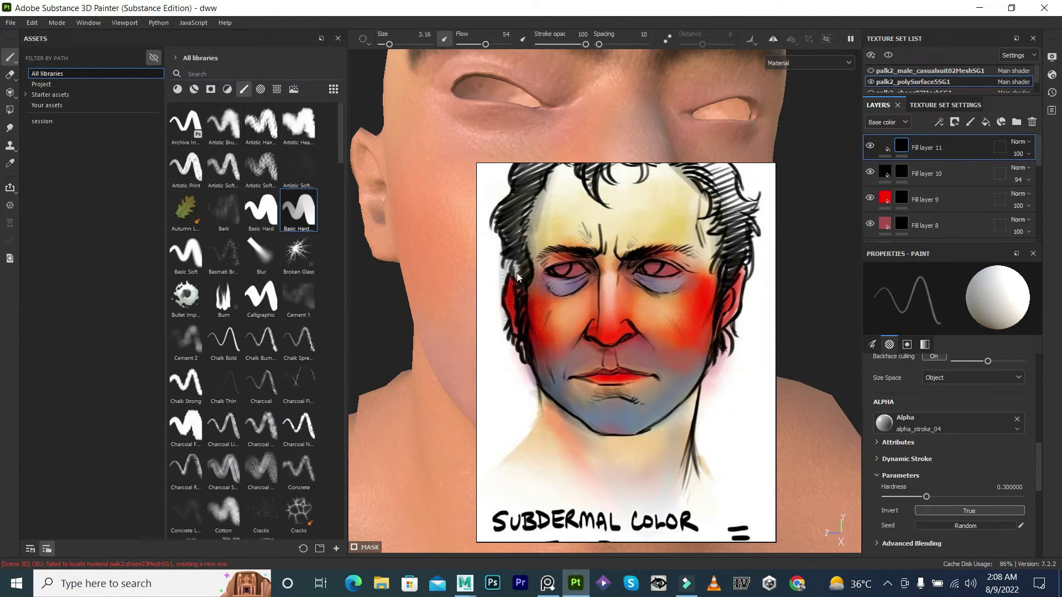
drag(518, 277, 111, 266)
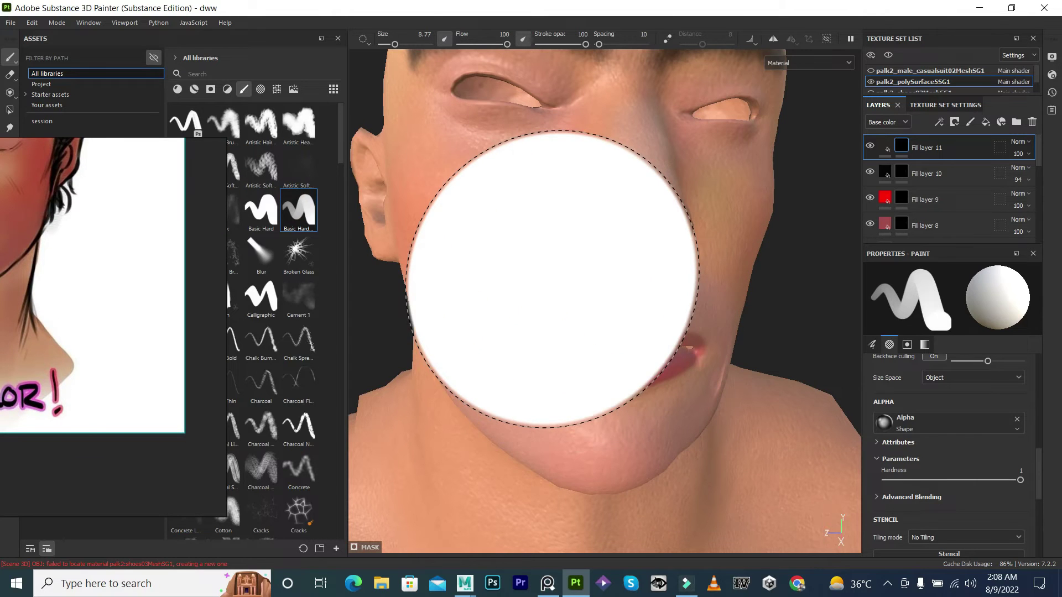
mouse_move(552, 280)
ctrl+right_down()
mouse_move(596, 233)
mouse_move(614, 238)
ctrl+right_up()
mouse_move(614, 238)
alt+mouse_down()
mouse_move(550, 230)
mouse_move(611, 253)
mouse_move(545, 240)
mouse_move(625, 243)
alt+mouse_up()
alt+drag(625, 243, 645, 227)
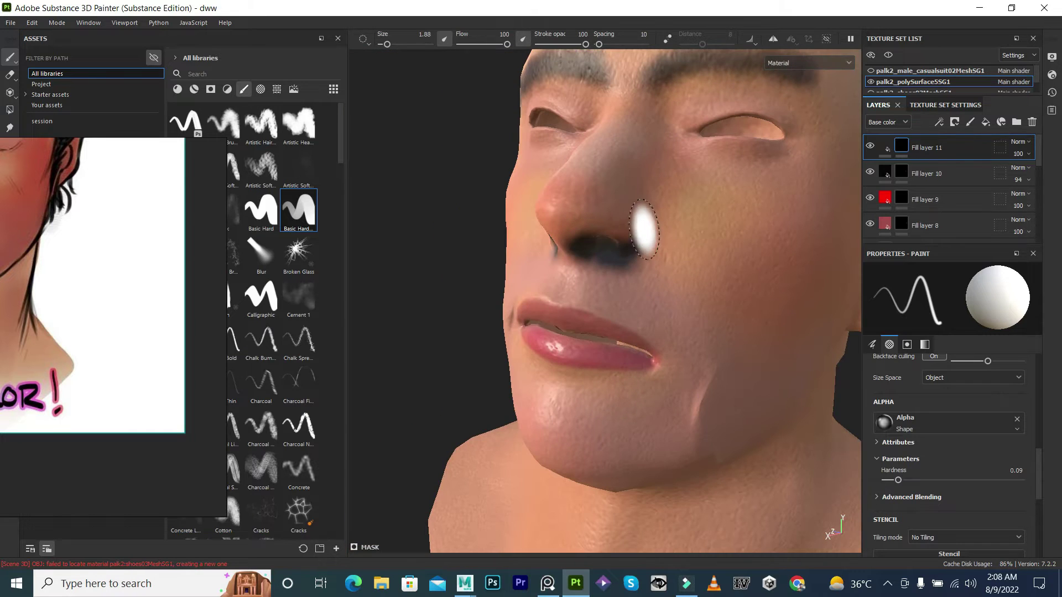
ctrl+right_drag(645, 227, 629, 232)
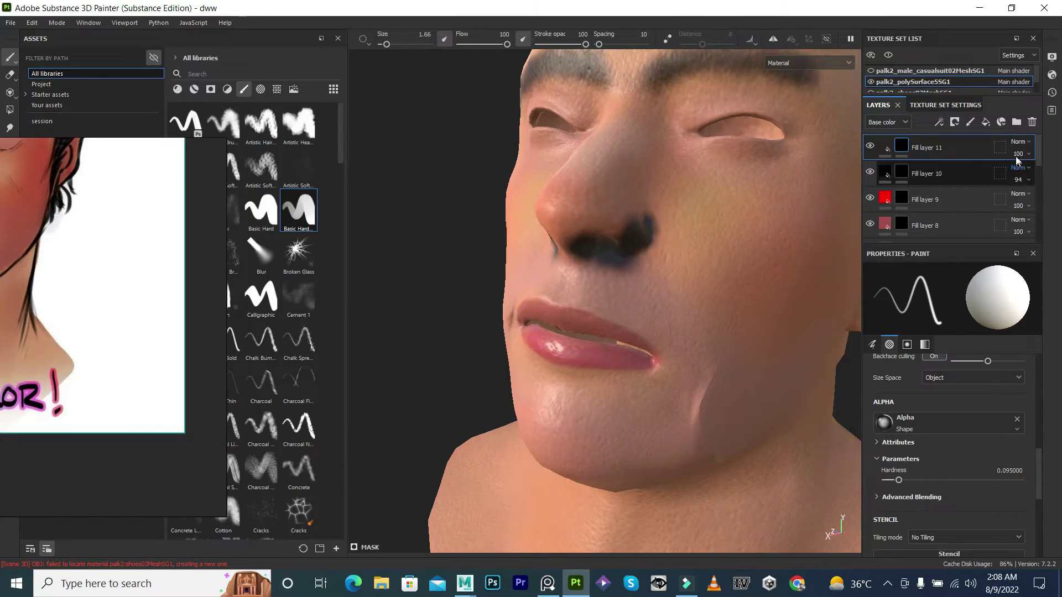
Fade Fill layer 11 to 31 opacity, checking it in the base colour preview.
drag(1017, 158, 1032, 166)
mouse_move(592, 243)
alt+mouse_down()
mouse_move(595, 267)
mouse_move(706, 289)
mouse_move(612, 275)
mouse_move(780, 254)
alt+mouse_up()
scroll(699, 282, up, 3)
key(c)
drag(1018, 155, 1019, 176)
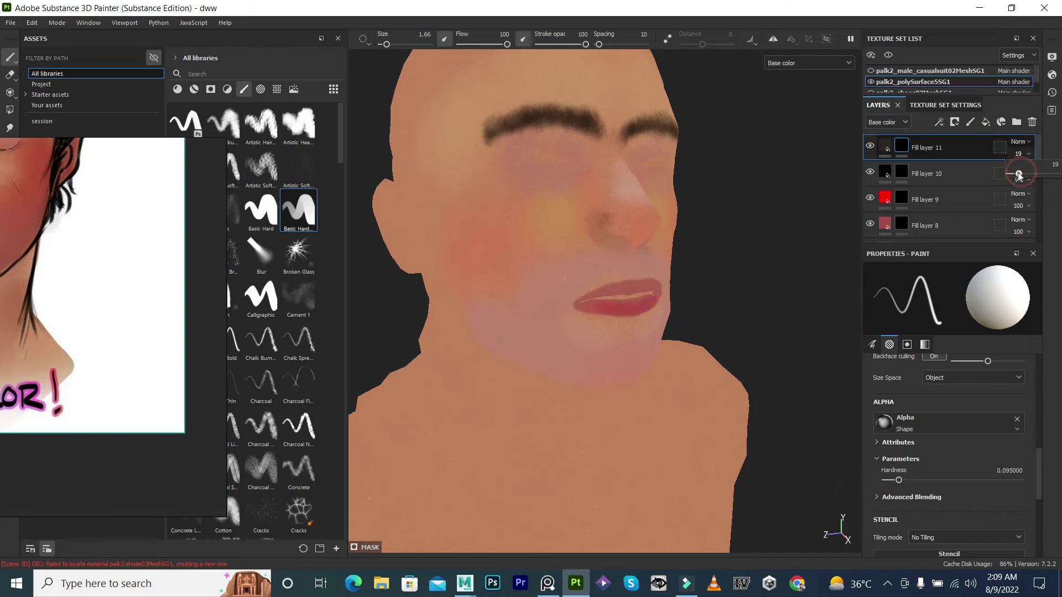
click(898, 174)
click(611, 216)
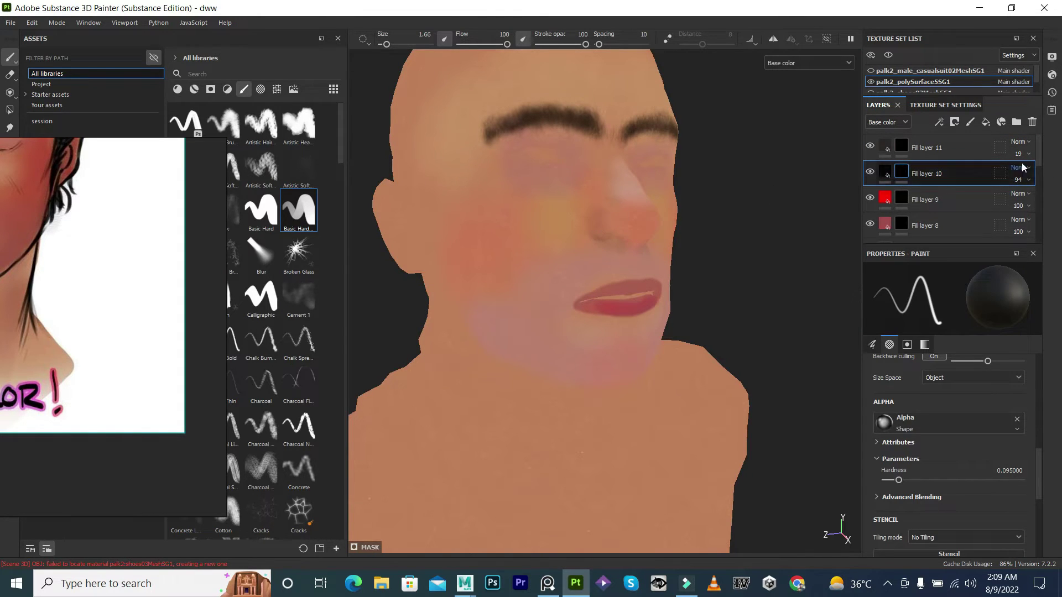
drag(1018, 154, 1020, 144)
key(m)
click(927, 148)
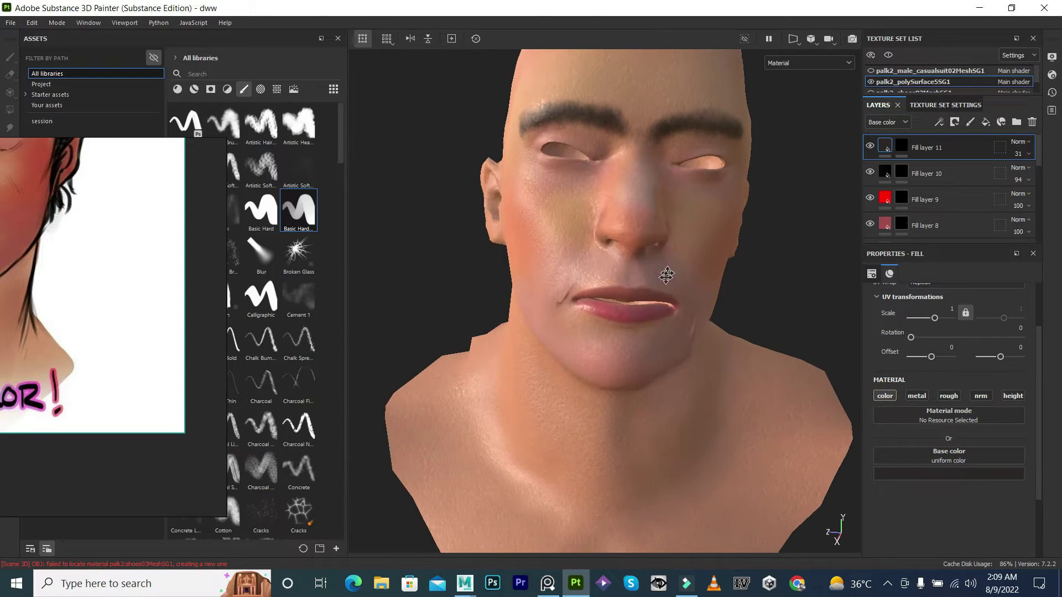
alt+drag(753, 268, 636, 273)
mouse_move(636, 272)
alt+right_down()
mouse_move(680, 250)
mouse_move(974, 179)
alt+right_up()
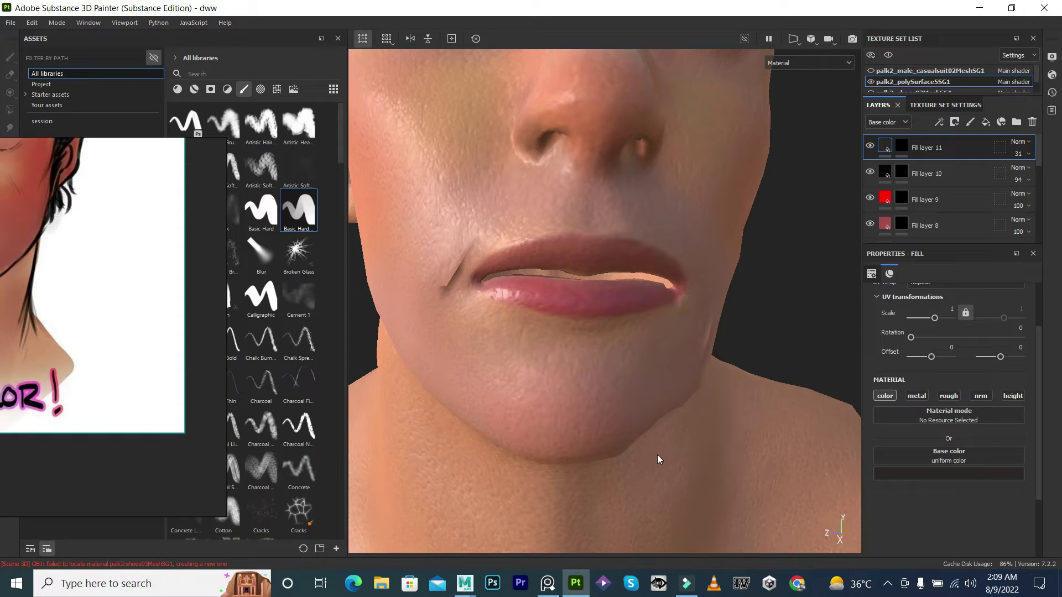
Add Fill layer 12 with metallic, roughness and normal channels disabled, and select its mask.
click(985, 122)
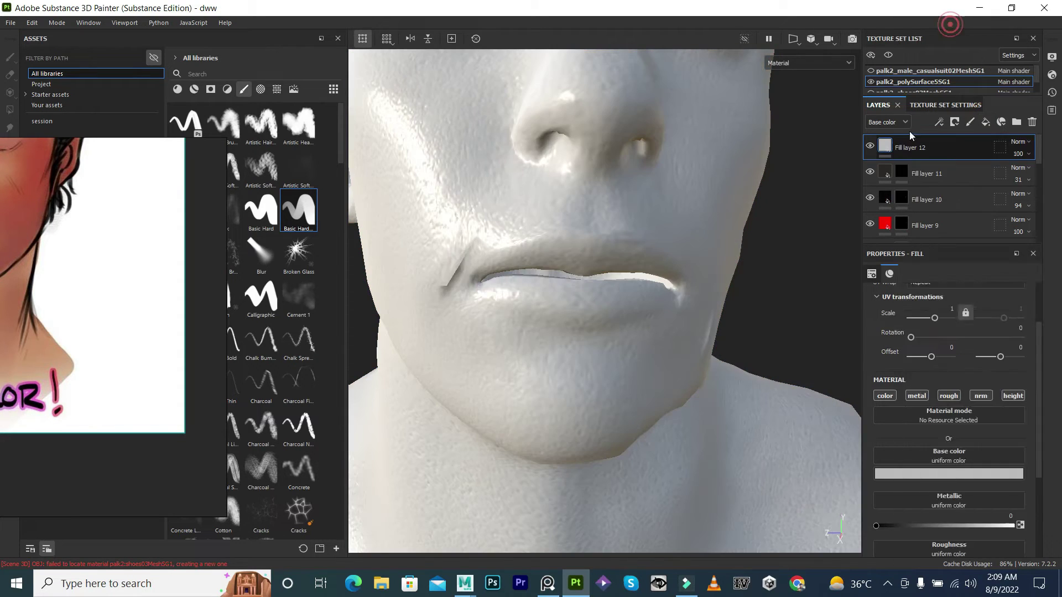
click(917, 396)
click(949, 396)
click(981, 396)
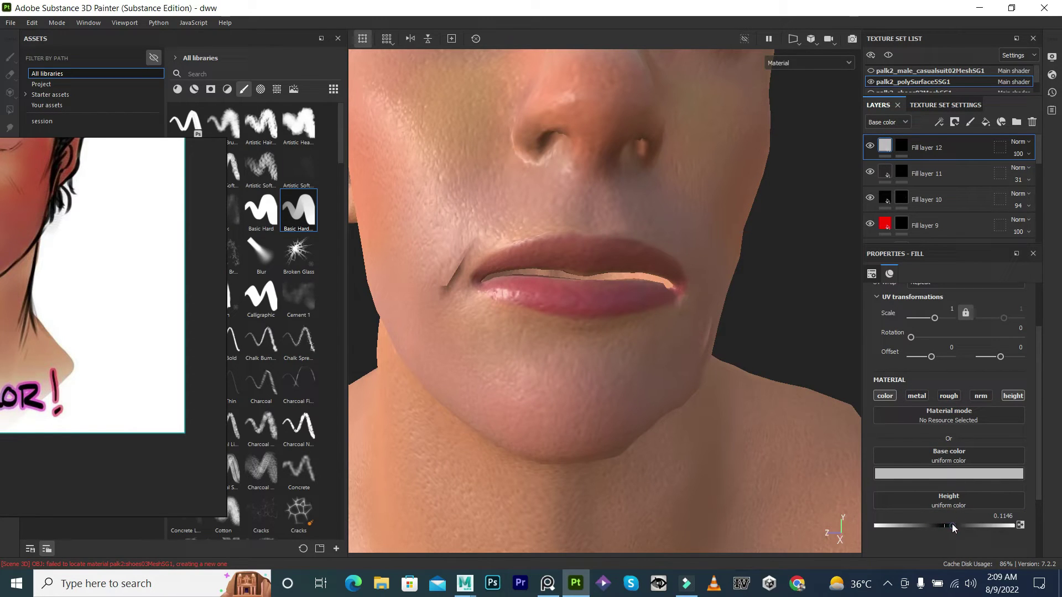
click(902, 145)
key(1)
scroll(557, 230, down, 3)
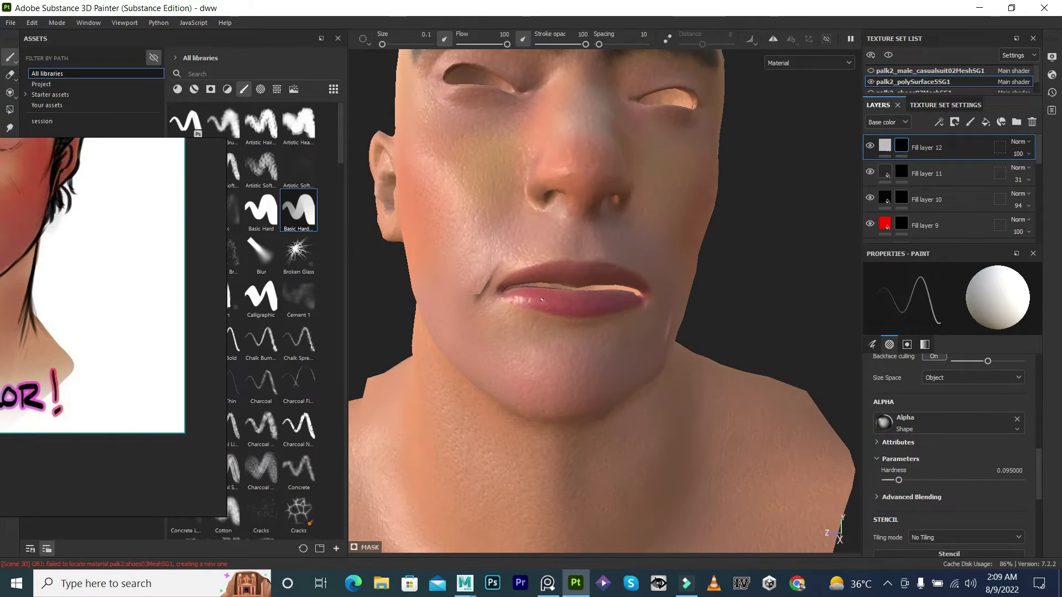
scroll(548, 289, up, 4)
scroll(549, 289, up, 2)
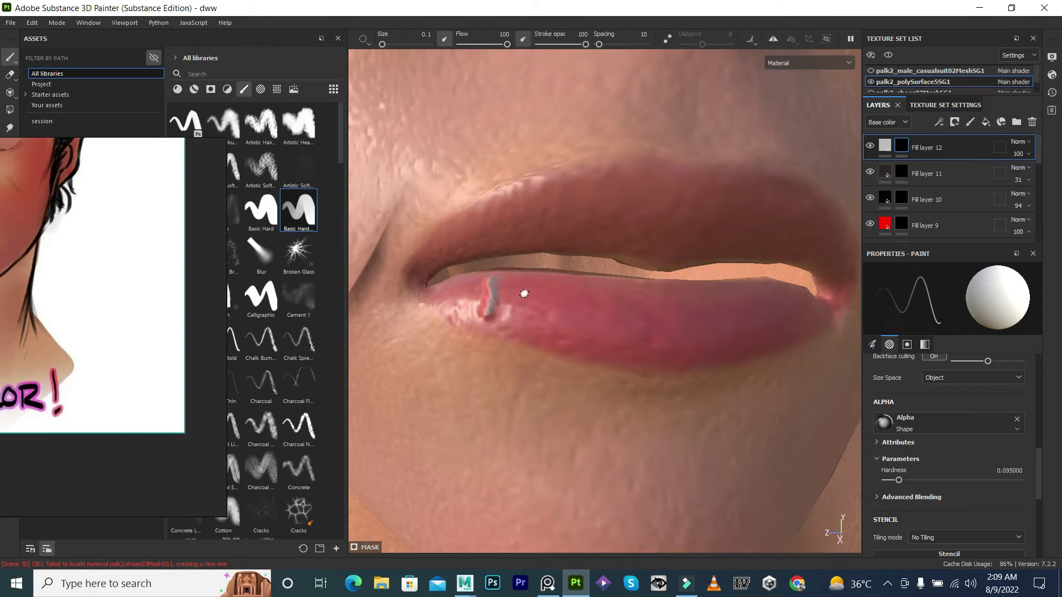
Paint vertical ridge strokes across the whole lower lip.
mouse_move(530, 331)
mouse_down()
mouse_move(536, 287)
mouse_move(560, 331)
mouse_move(592, 278)
mouse_up()
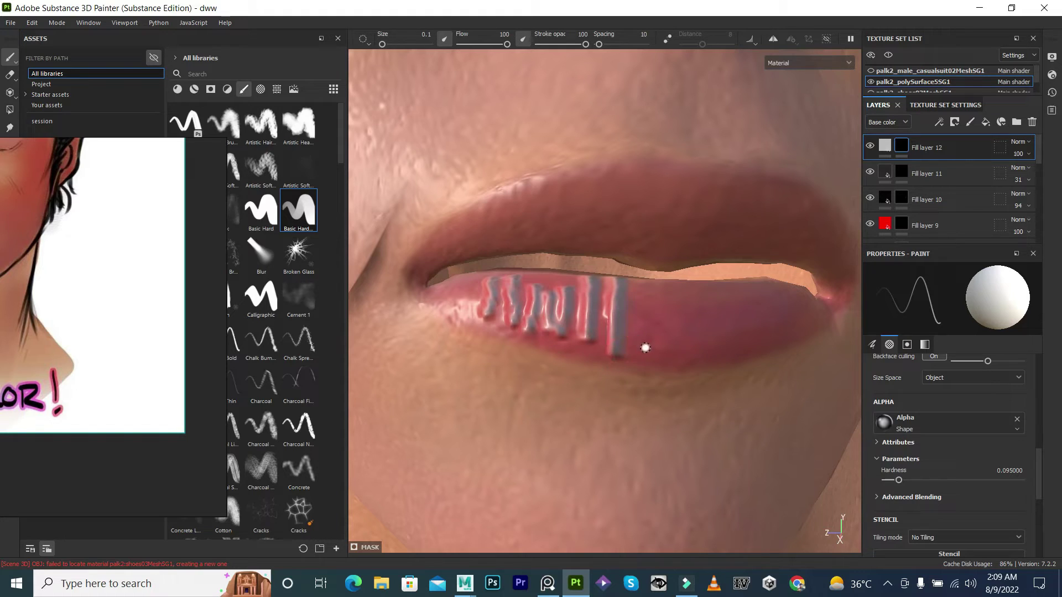
drag(645, 347, 686, 291)
mouse_move(697, 354)
mouse_down()
mouse_move(732, 310)
mouse_move(770, 332)
mouse_up()
drag(785, 279, 797, 315)
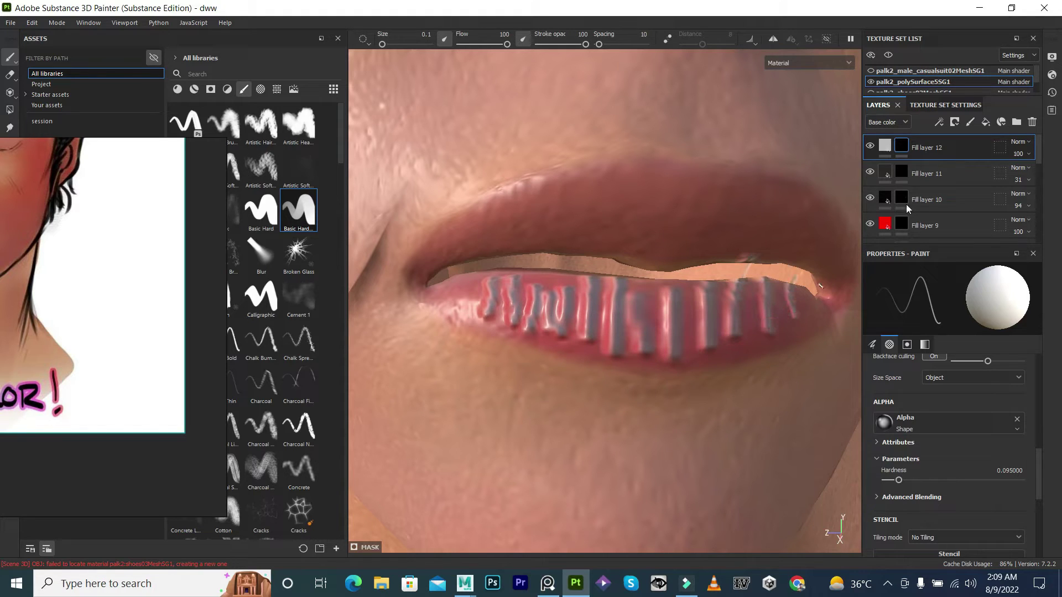
Lower the lip ridge height to 0.0356 and Fill layer 12's opacity to 12.
click(902, 149)
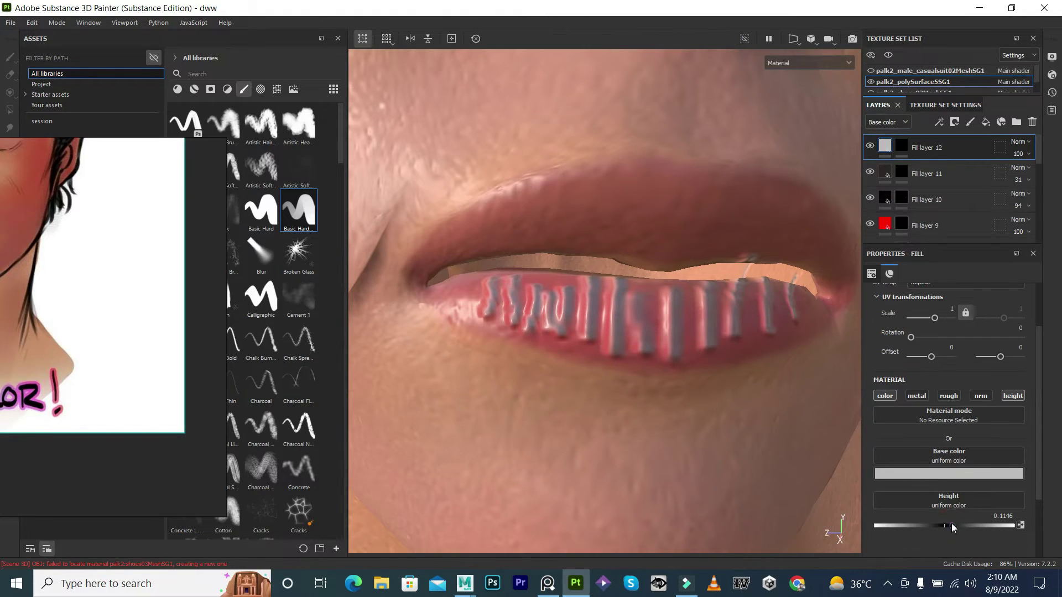
drag(952, 527, 948, 526)
mouse_move(1018, 154)
mouse_down()
mouse_move(1006, 169)
mouse_move(1021, 172)
mouse_up()
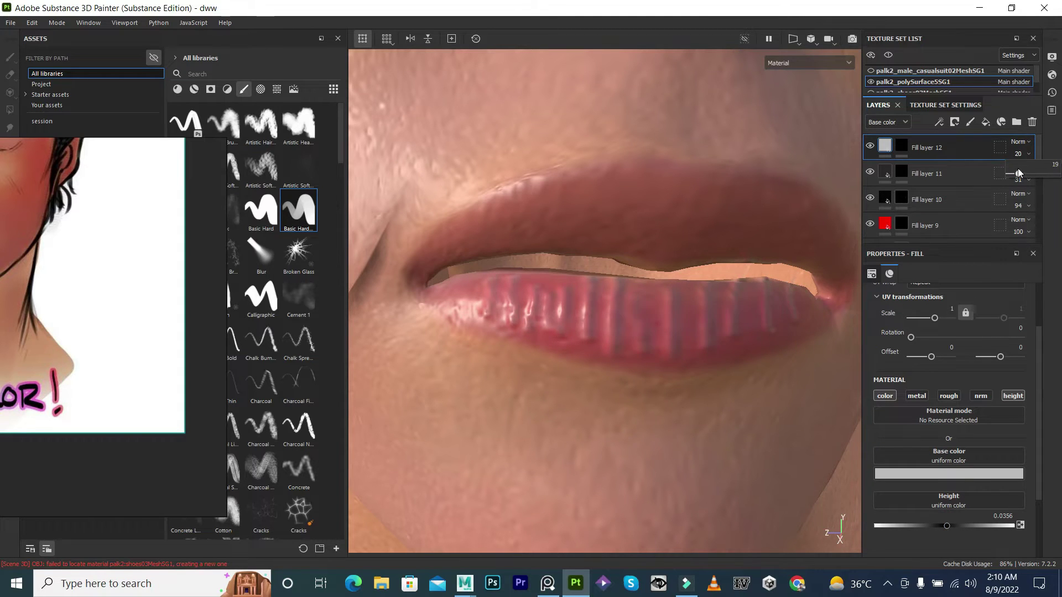
scroll(651, 249, down, 2)
key(1)
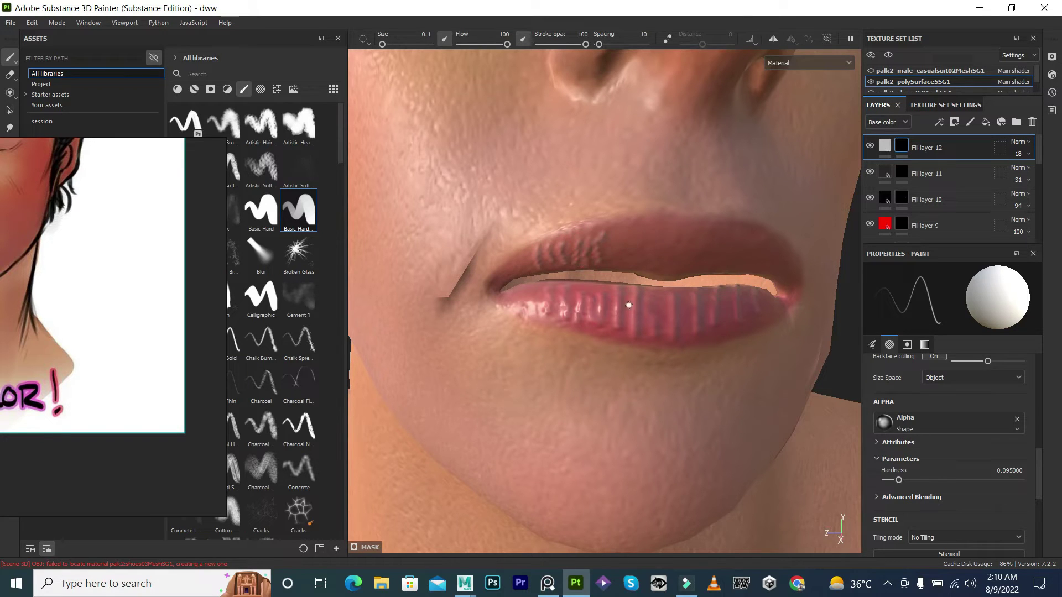
ctrl+right_drag(761, 311, 773, 311)
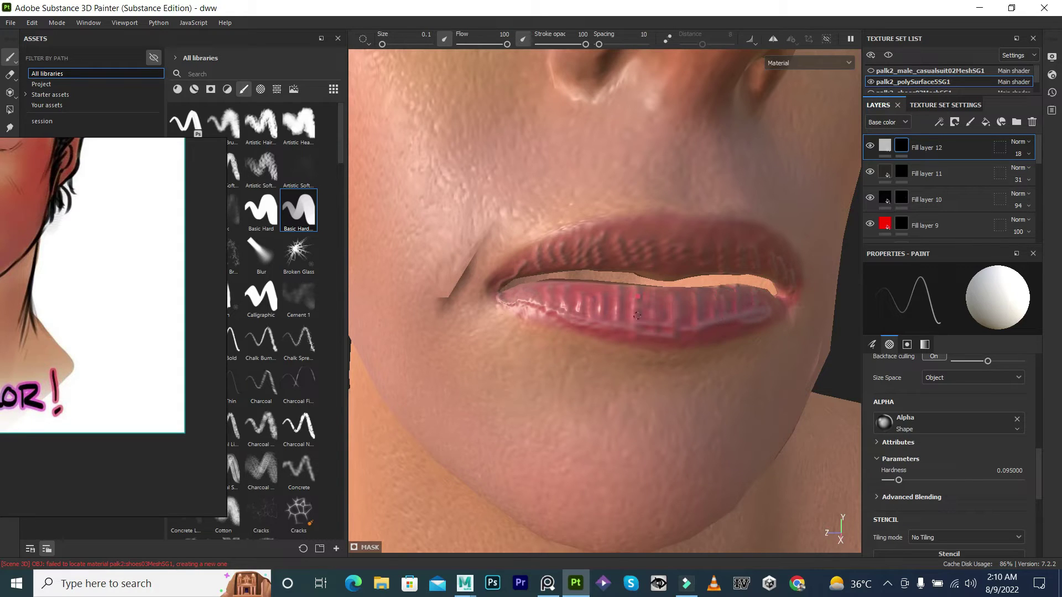
drag(1017, 154, 1015, 171)
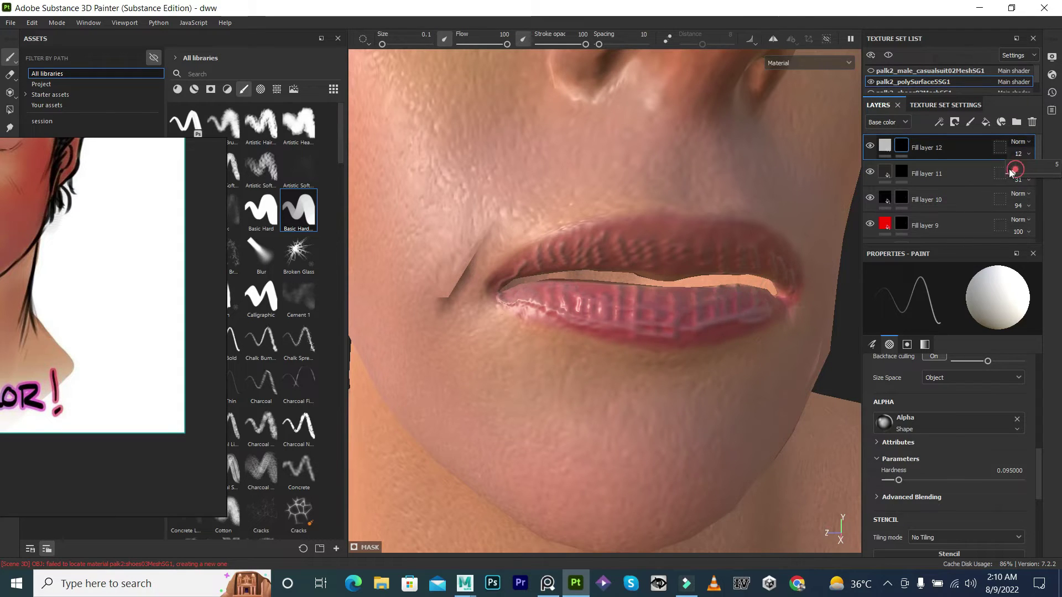
Reduce the ridge height to 0.0198 and drop the layer opacity to about 2.
click(885, 145)
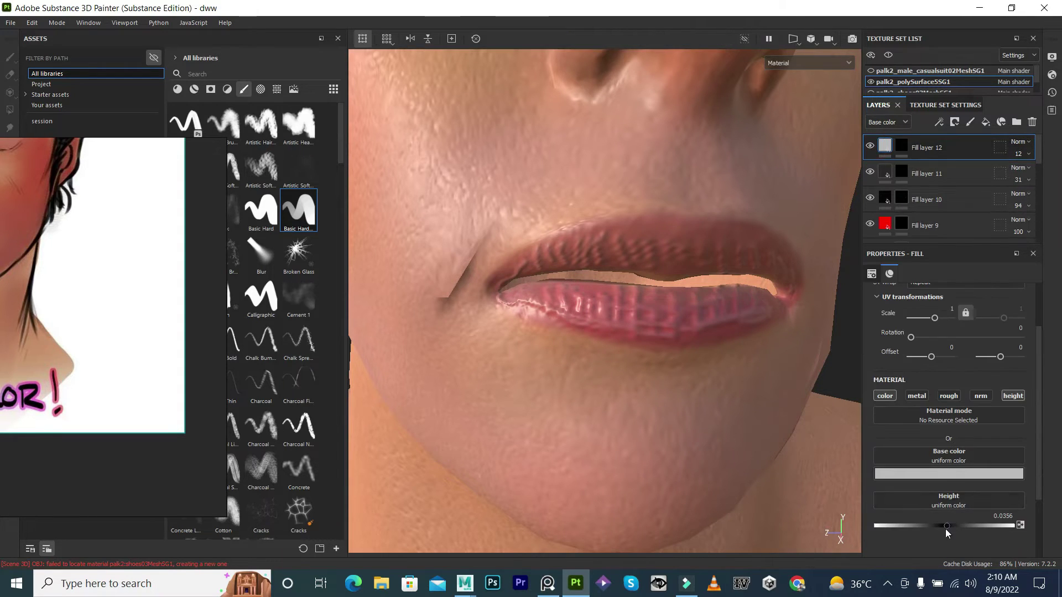
drag(947, 526, 946, 527)
scroll(517, 322, down, 10)
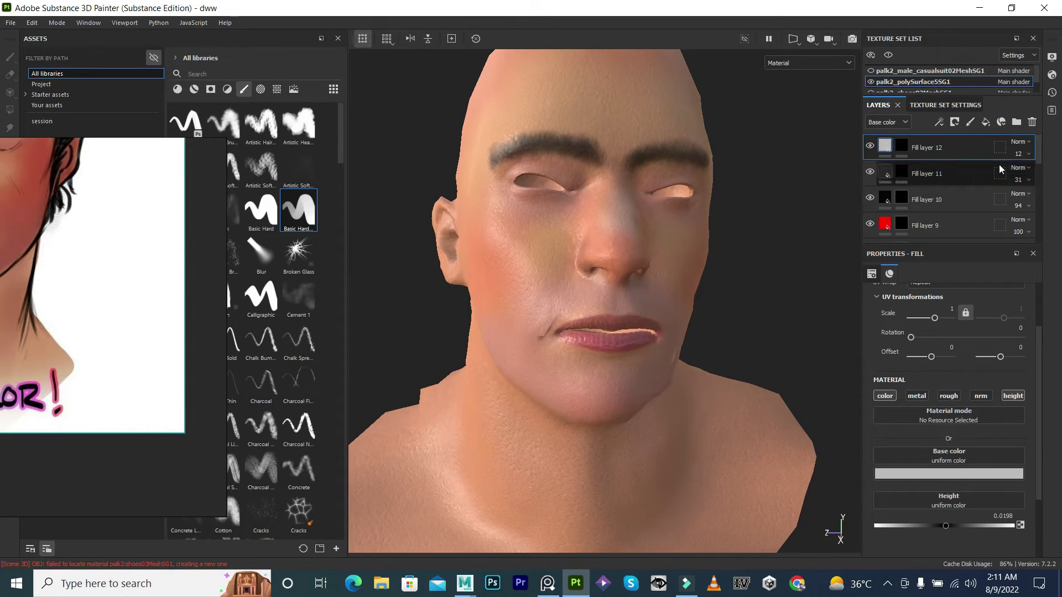
click(1017, 153)
drag(1022, 176, 1008, 173)
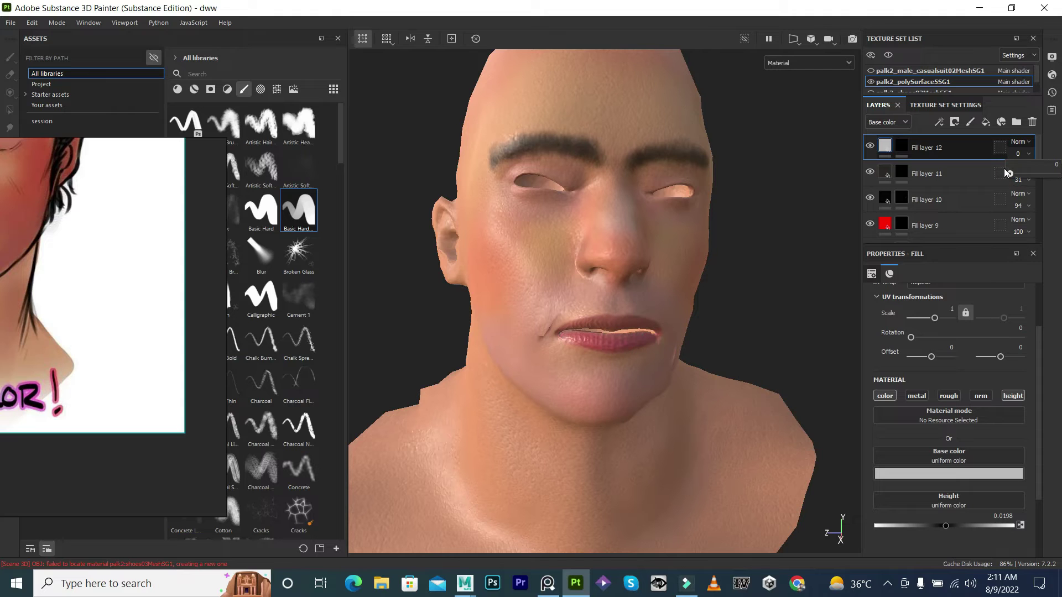
mouse_move(686, 273)
alt+mouse_down()
mouse_move(760, 272)
mouse_move(824, 238)
alt+mouse_up()
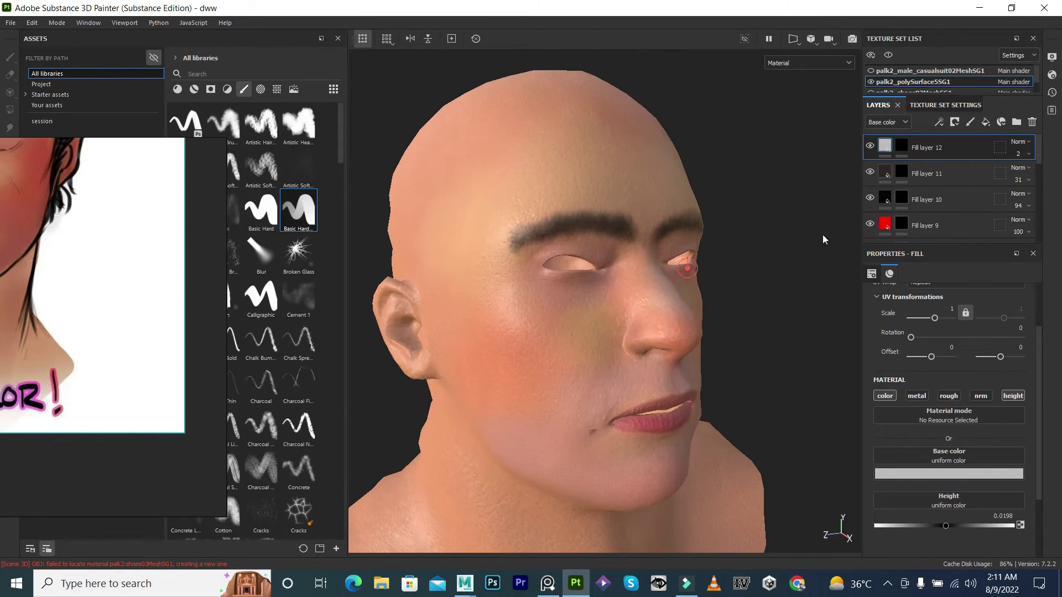
Set pale yellow Fill layer 5 to 6 and lime Fill layer 4 to 10 opacity.
scroll(902, 193, down, 2)
scroll(902, 193, down, 2)
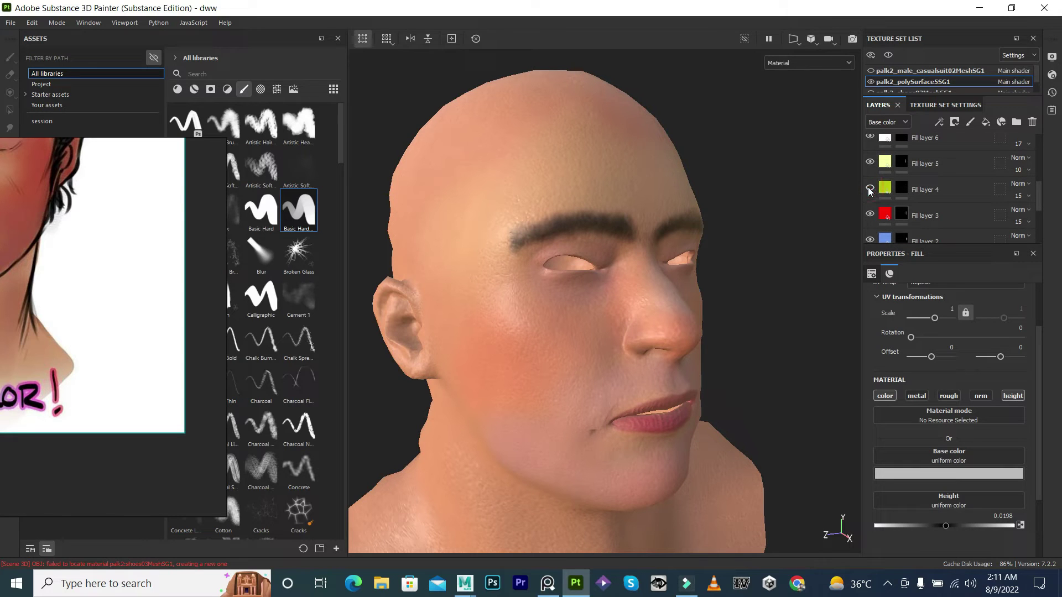
click(902, 161)
click(1019, 170)
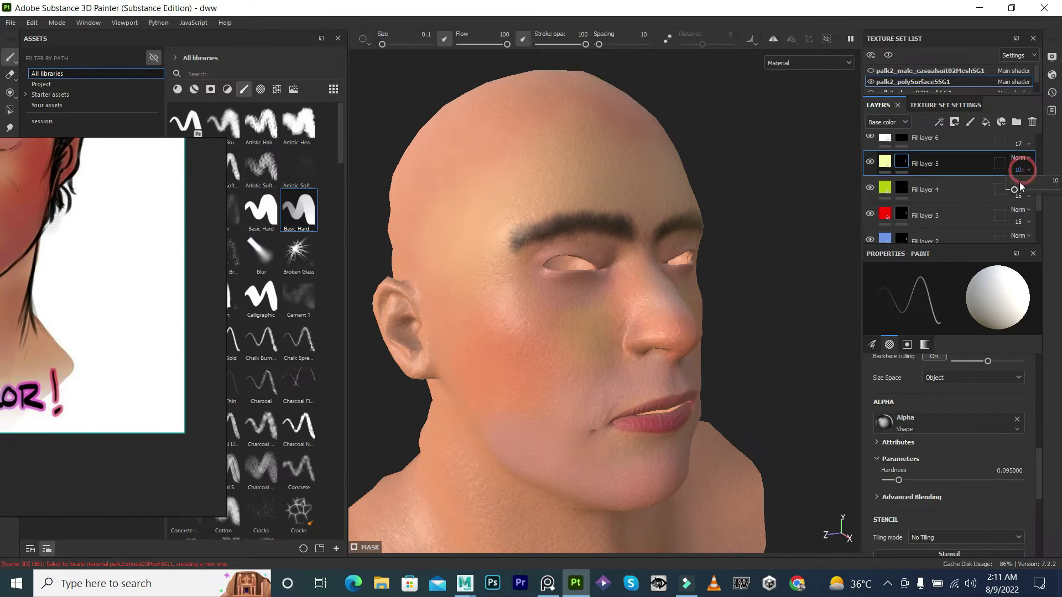
alt+drag(782, 244, 597, 197)
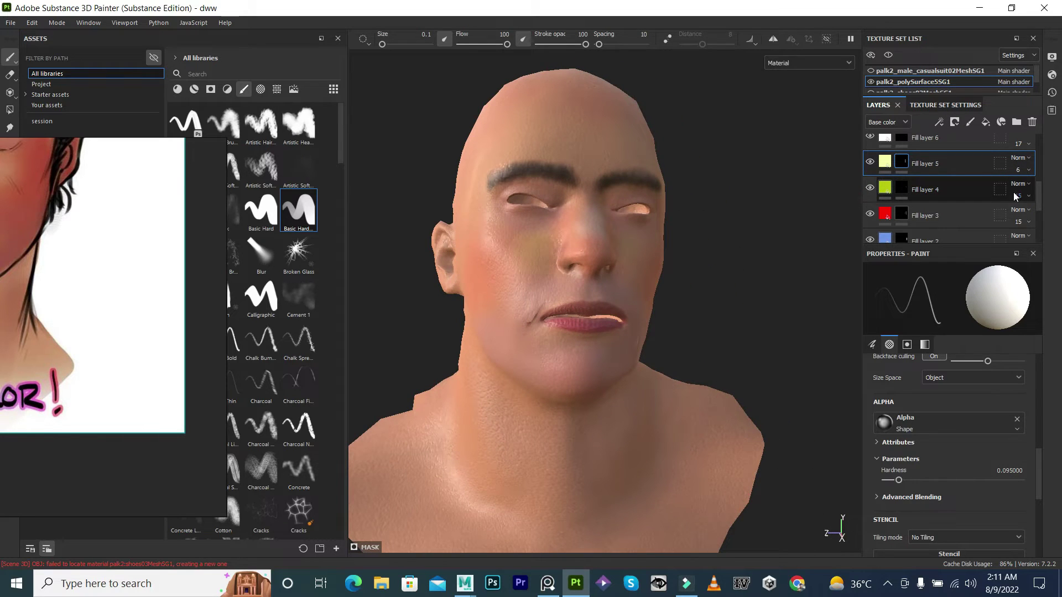
drag(1015, 217, 1019, 217)
alt+drag(691, 277, 760, 272)
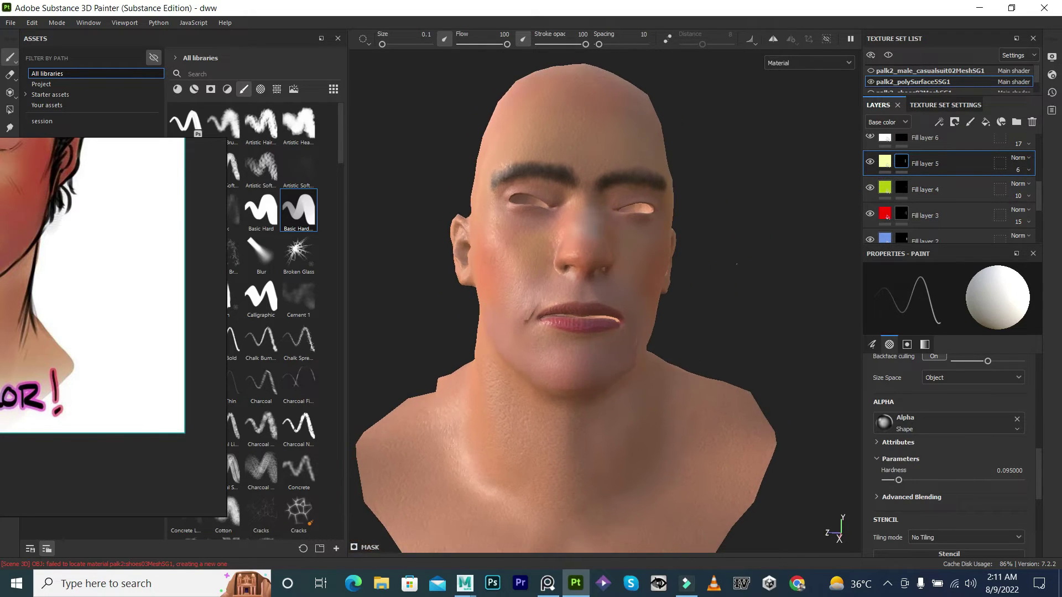
scroll(940, 188, up, 5)
click(957, 148)
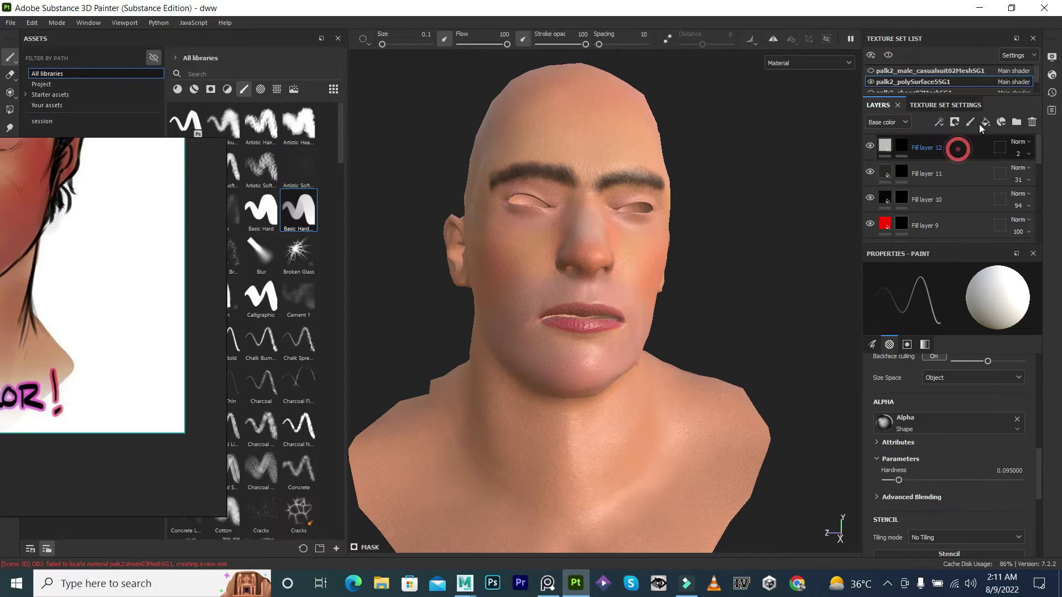
Add Fill layer 13 with a pure red (ff0000) base colour and select its mask.
right_click(946, 150)
click(974, 72)
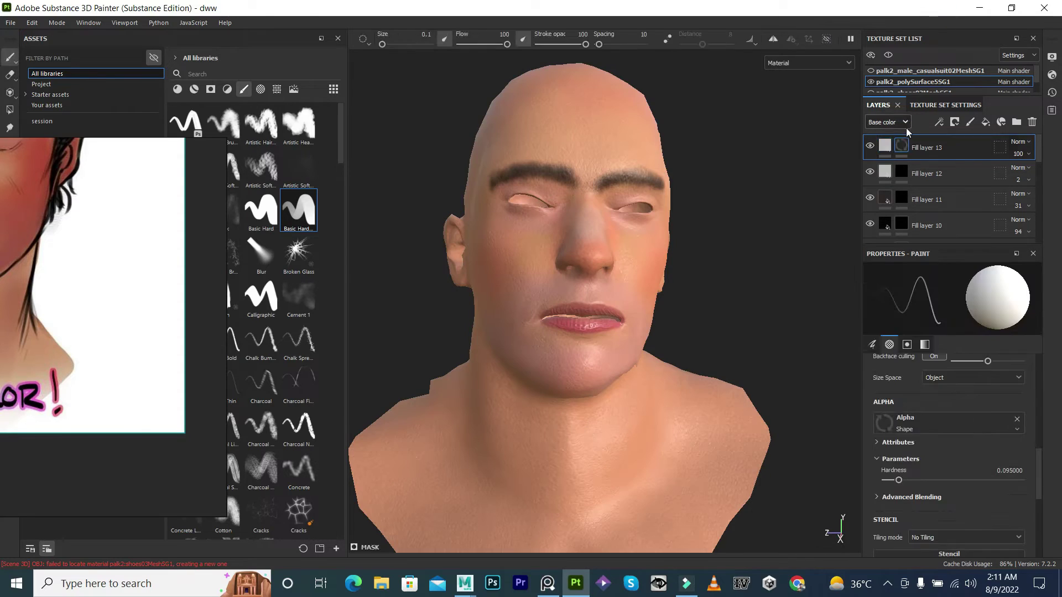
click(914, 476)
drag(963, 387, 1001, 345)
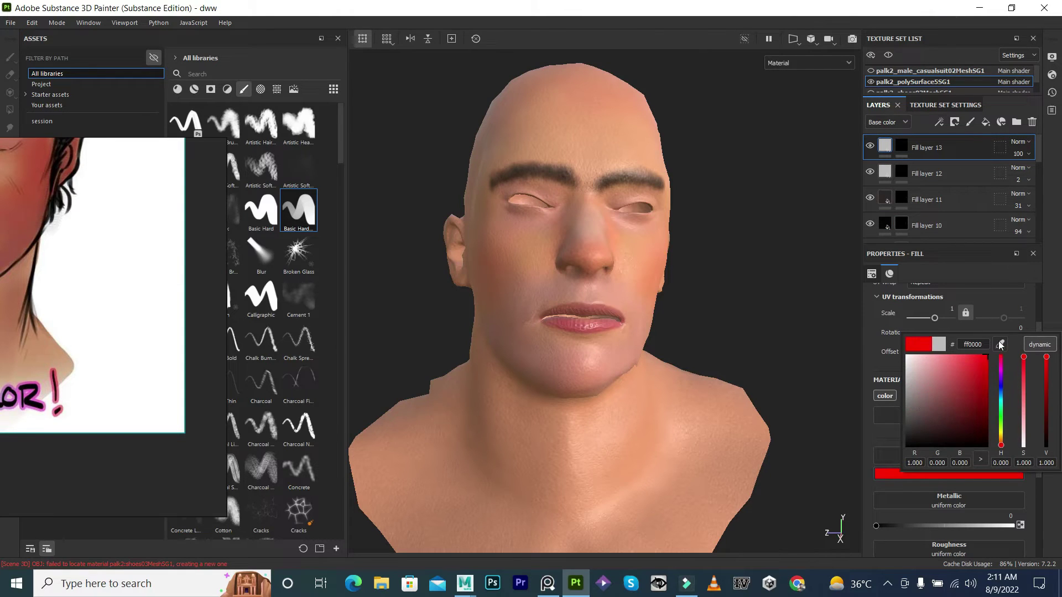
click(901, 145)
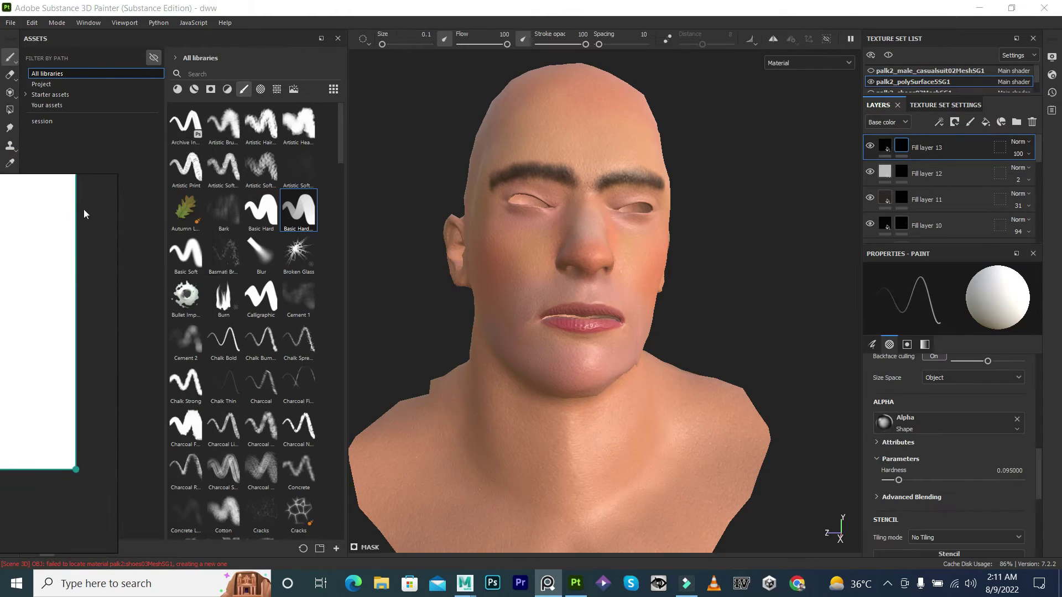
Pick a spotty Splash-alpha dirt brush from the Assets panel.
scroll(250, 307, down, 5)
scroll(250, 304, down, 5)
click(223, 233)
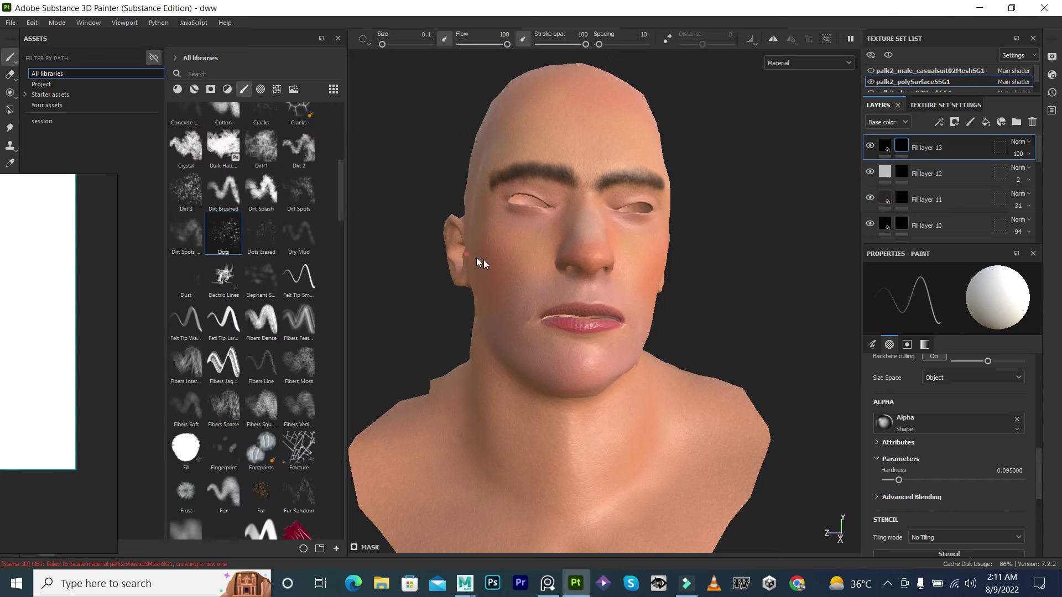
alt+drag(506, 248, 531, 243)
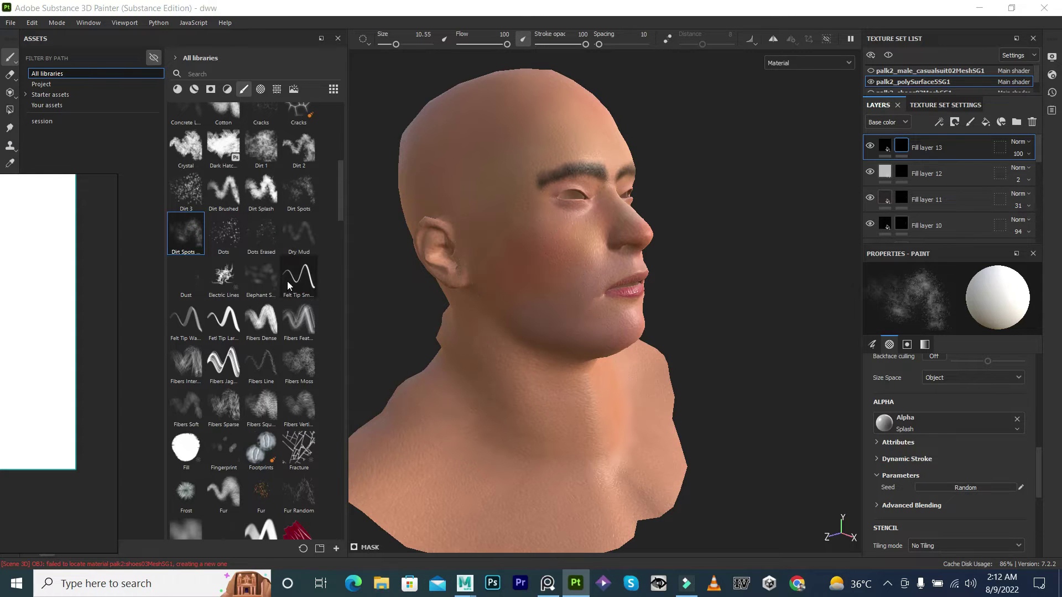
key(super+e)
Open This PC, then scatter spot strokes over the cheek, nose and jaw.
click(43, 257)
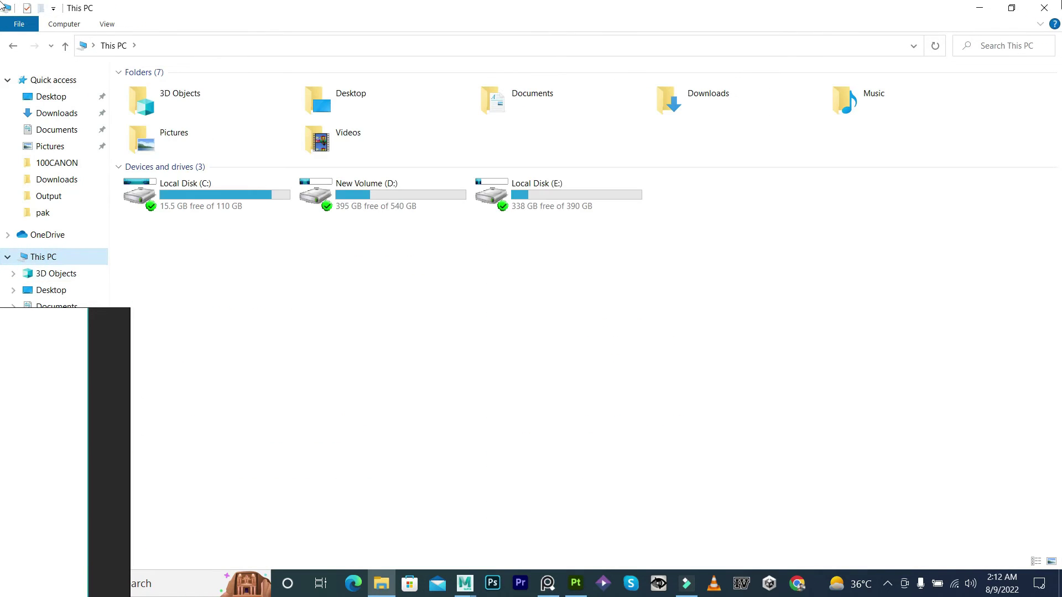
mouse_move(553, 227)
mouse_down()
mouse_move(520, 288)
mouse_move(559, 249)
mouse_up()
mouse_move(667, 296)
mouse_down()
mouse_move(554, 249)
mouse_move(557, 356)
mouse_up()
mouse_move(505, 225)
alt+mouse_down()
mouse_move(598, 279)
mouse_move(558, 368)
mouse_move(735, 309)
alt+mouse_up()
mouse_move(531, 310)
mouse_down()
mouse_move(482, 246)
mouse_move(581, 232)
mouse_move(589, 221)
mouse_up()
key(ctrl+z)
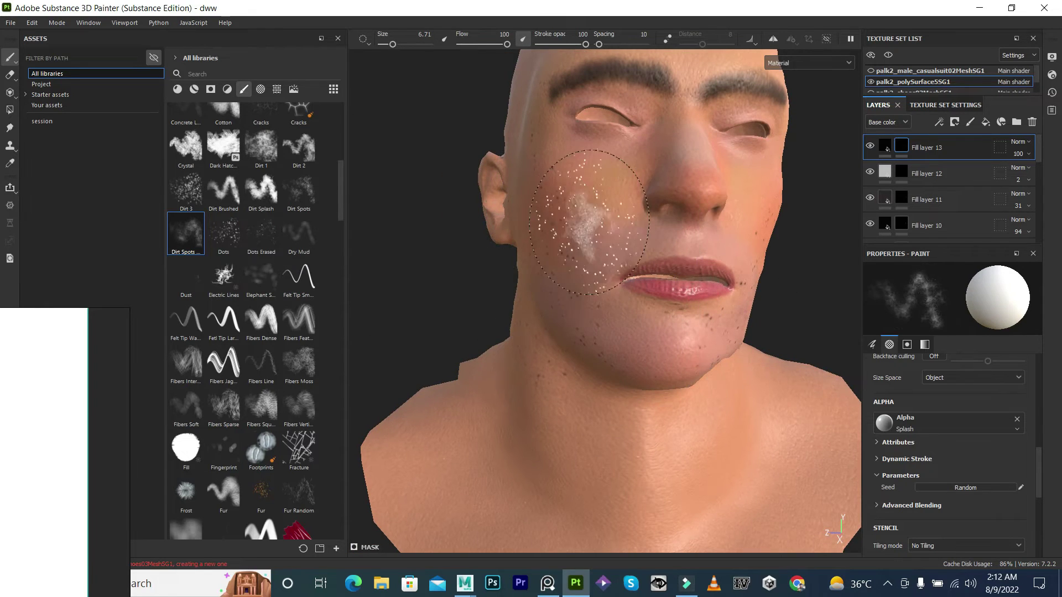
Undo the stray lip and chin spots and fade Fill layer 13 to 20 opacity.
key(ctrl+z)
mouse_move(697, 293)
alt+mouse_down()
mouse_move(635, 308)
mouse_move(642, 332)
alt+mouse_up()
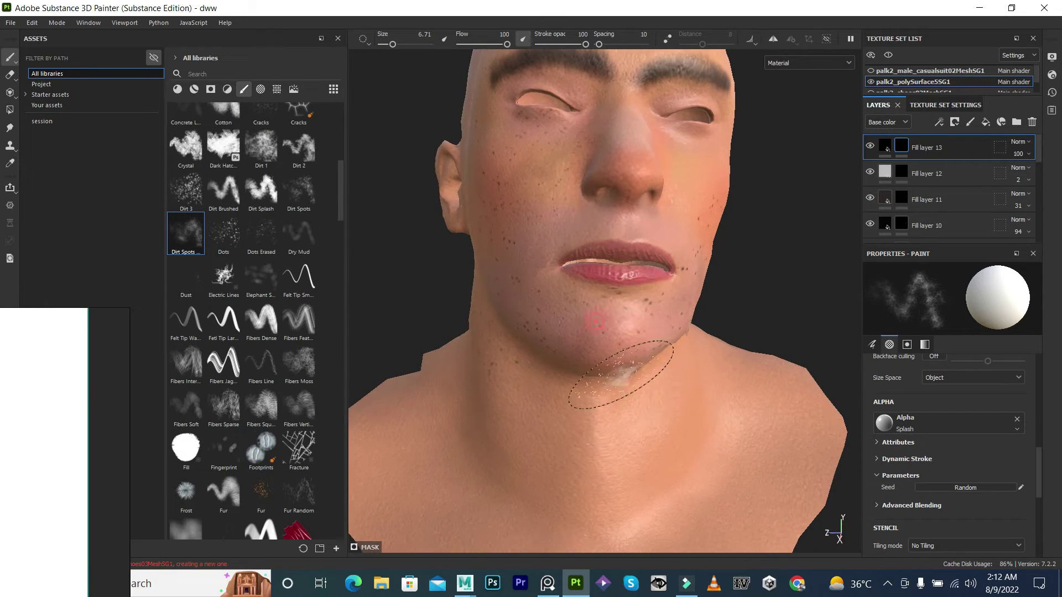
click(1021, 155)
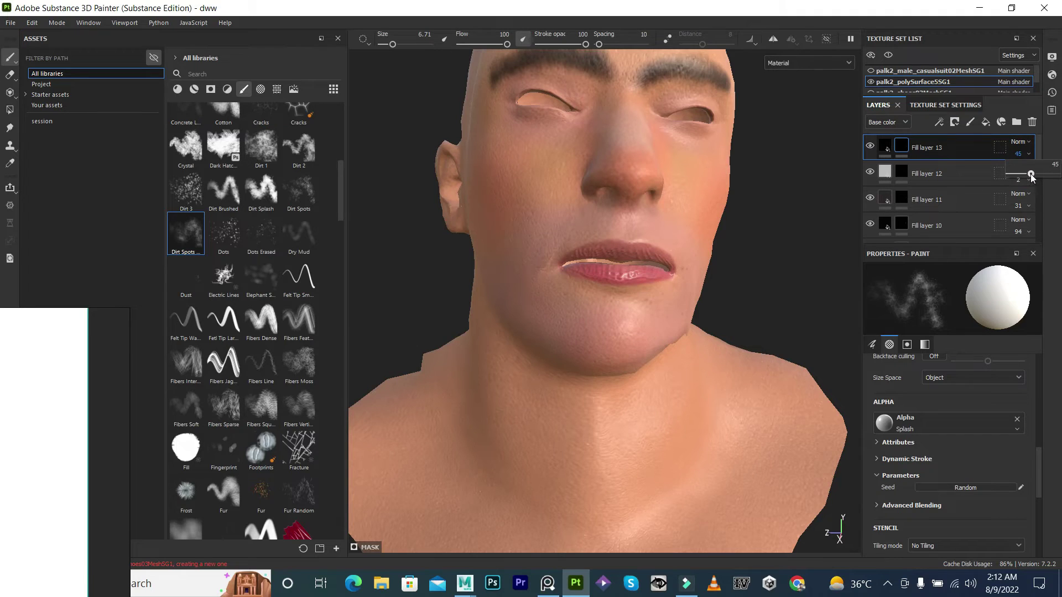
key(b)
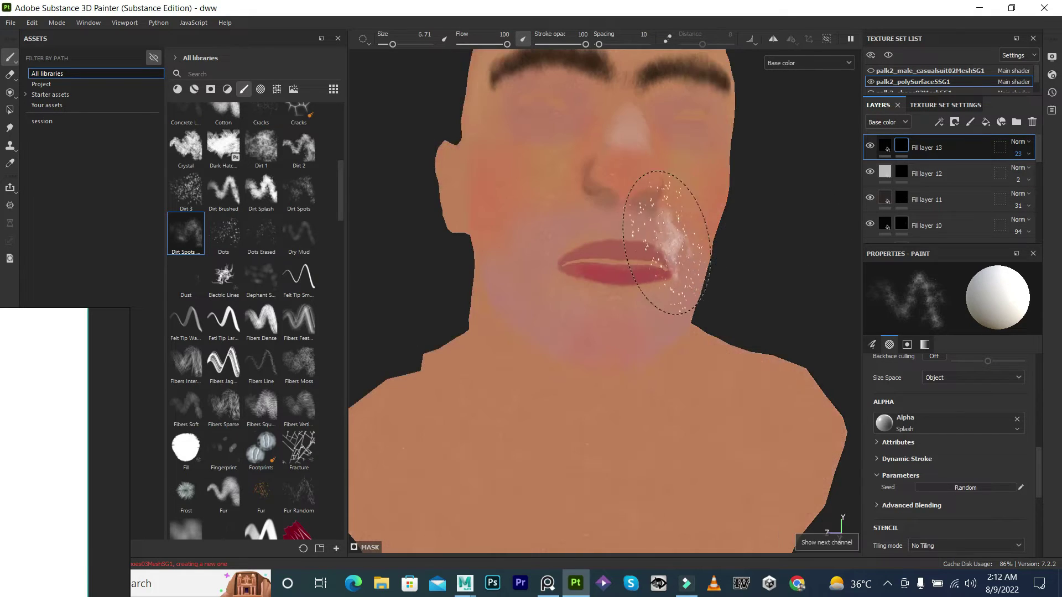
alt+drag(664, 238, 817, 249)
drag(1022, 175, 1017, 174)
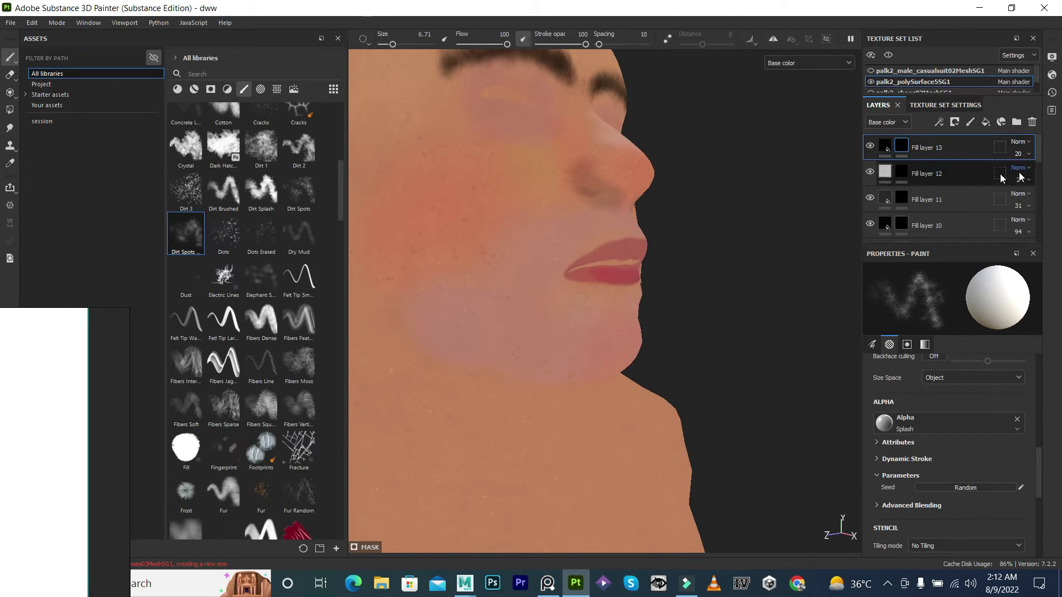
click(885, 145)
alt+drag(702, 260, 531, 260)
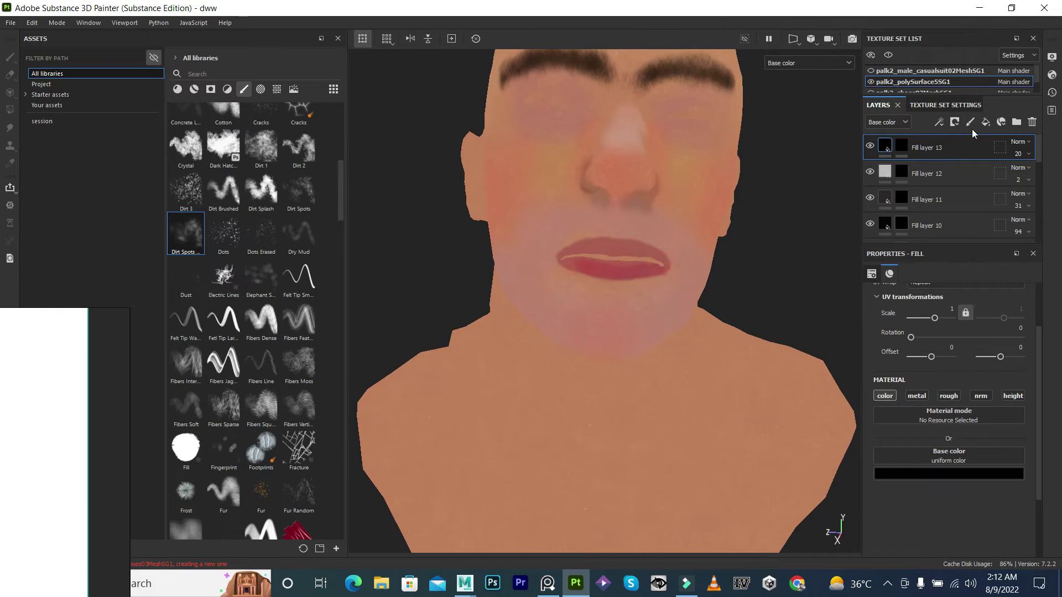
Add a bright red fill layer and paint Dirt Spots blotches on the cheek and jaw.
right_click(933, 154)
click(929, 60)
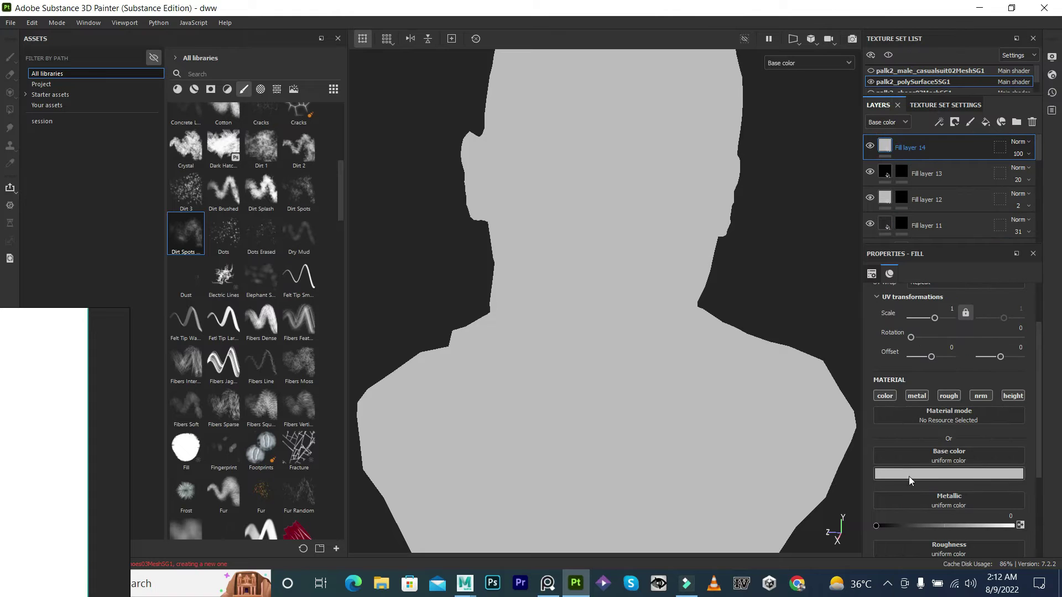
click(910, 480)
click(1020, 354)
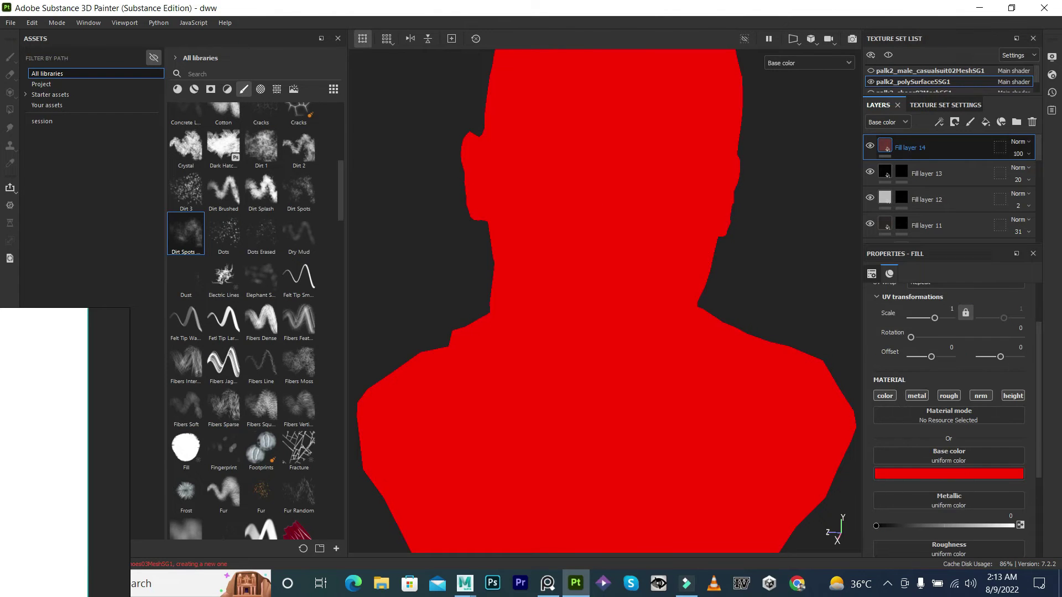
click(299, 188)
mouse_move(448, 213)
alt+mouse_down()
mouse_move(486, 404)
mouse_move(531, 388)
mouse_move(553, 332)
mouse_move(581, 327)
mouse_move(553, 380)
mouse_move(542, 324)
mouse_move(628, 261)
alt+mouse_up()
alt+drag(569, 320, 540, 260)
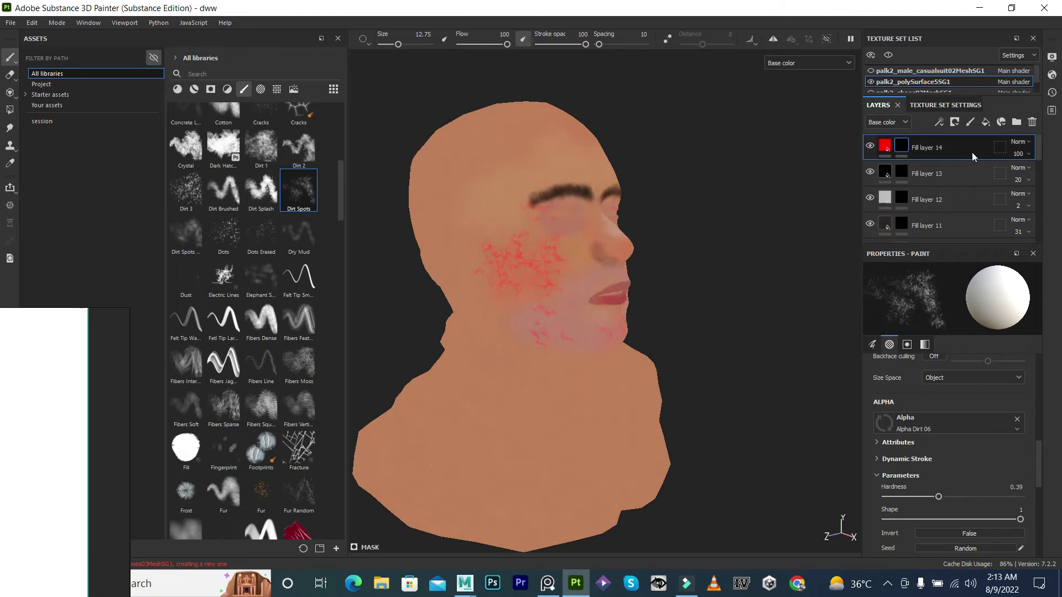
Lower Fill layer 14's opacity to 15% for faint blotches.
drag(1056, 173, 1016, 175)
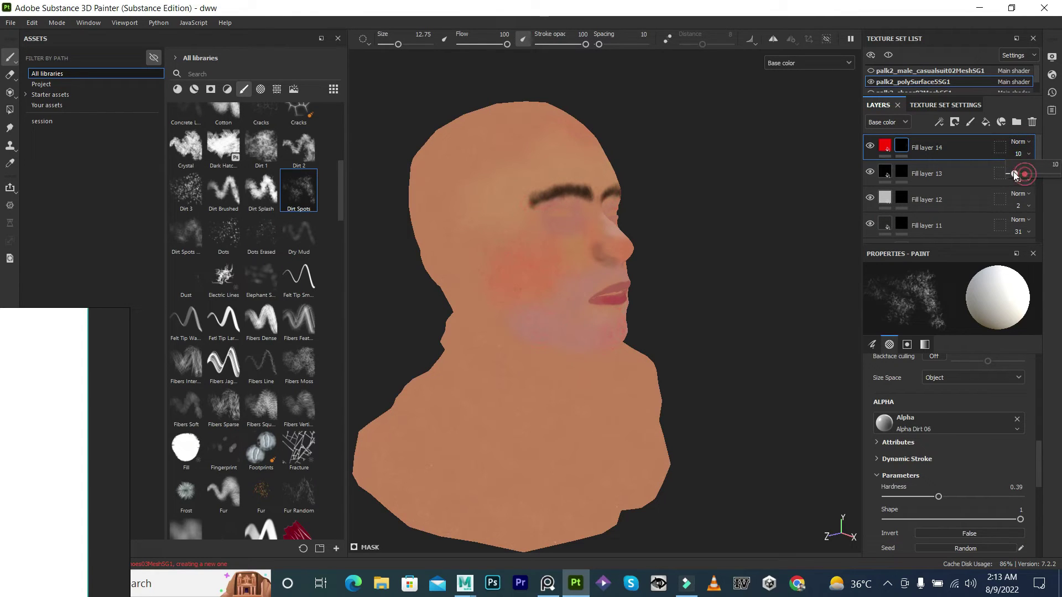
scroll(711, 350, up, 3)
mouse_move(711, 351)
alt+mouse_down()
mouse_move(510, 351)
mouse_move(553, 343)
alt+mouse_up()
drag(1020, 175, 1017, 175)
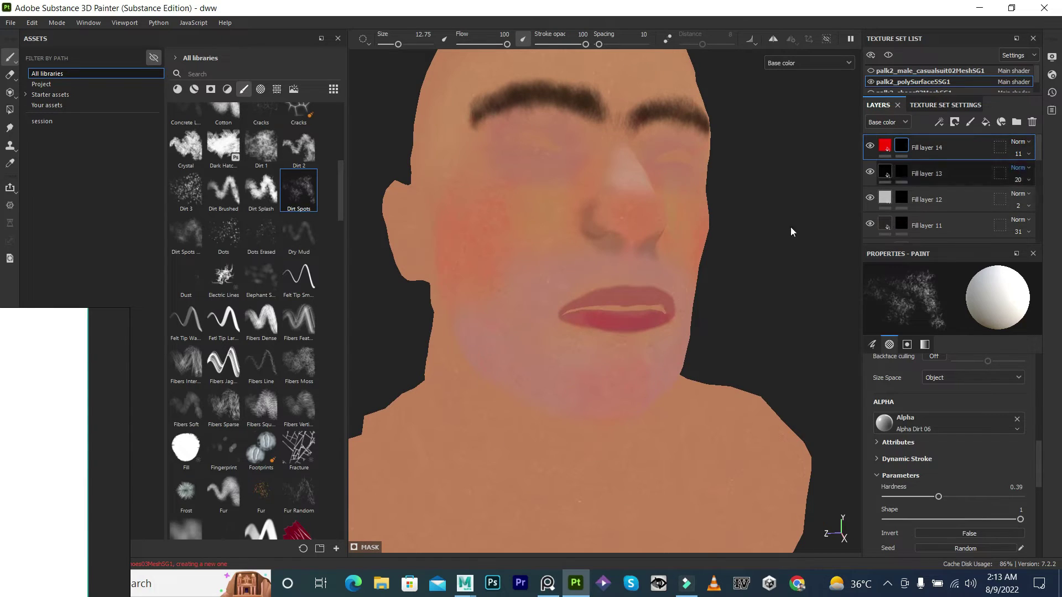
alt+drag(794, 230, 676, 309)
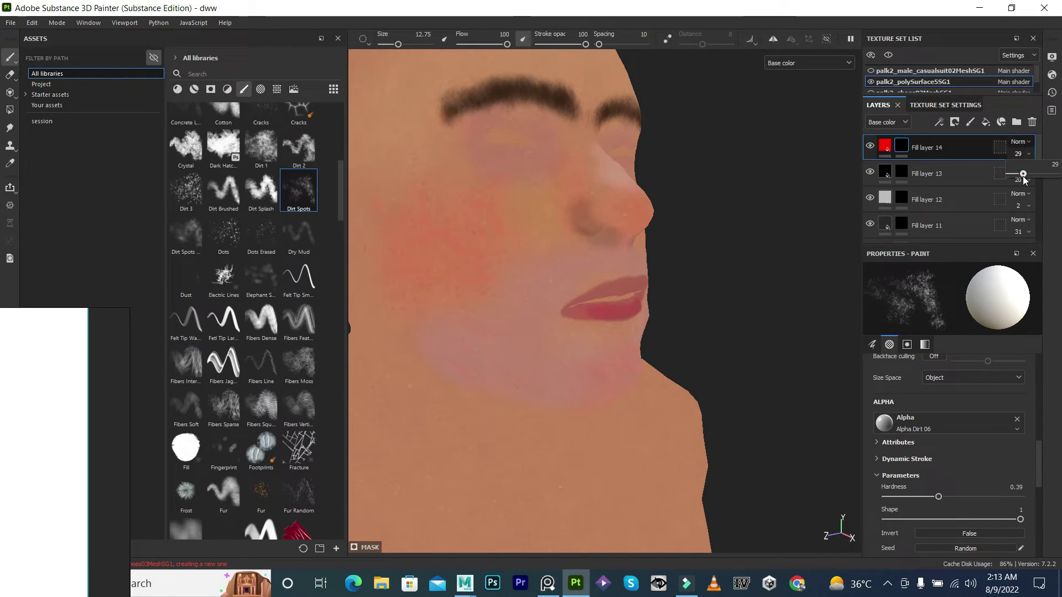
drag(1024, 175, 1015, 175)
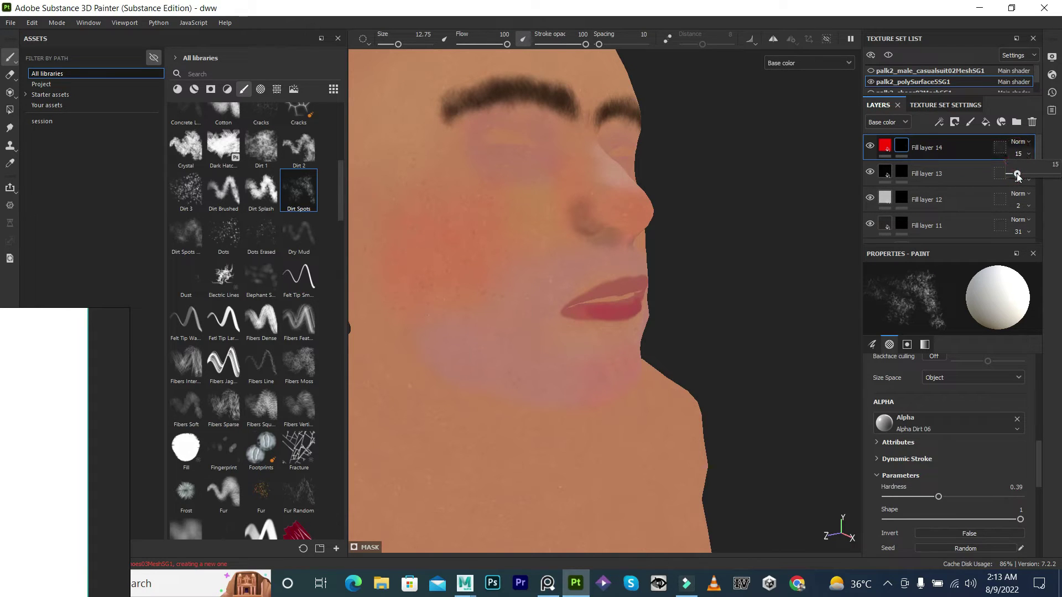
click(885, 145)
Turn off the colour channel on the red blotch Fill layer 14.
click(885, 396)
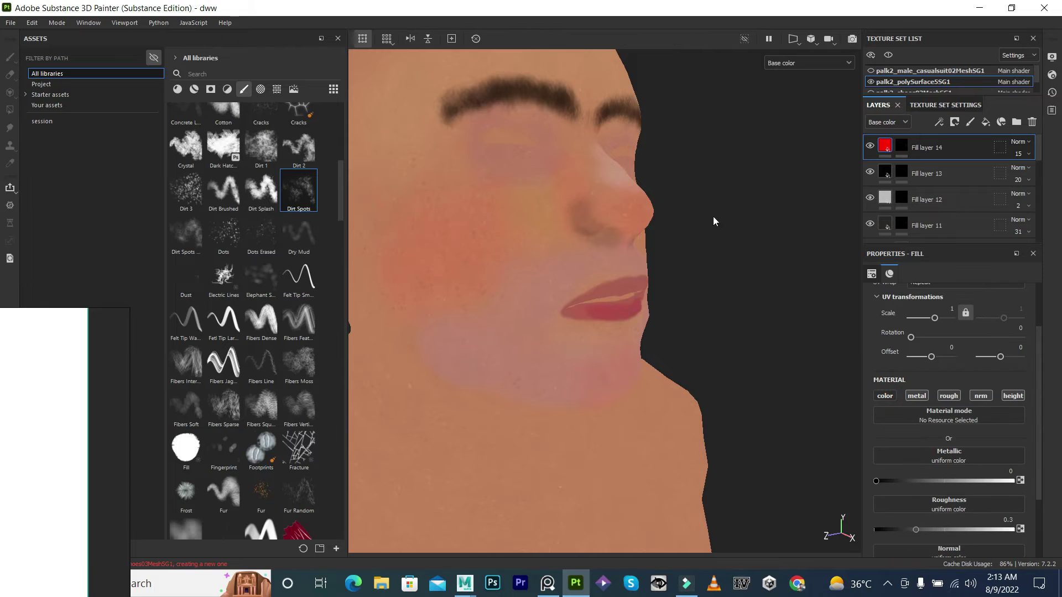
alt+drag(723, 232, 566, 249)
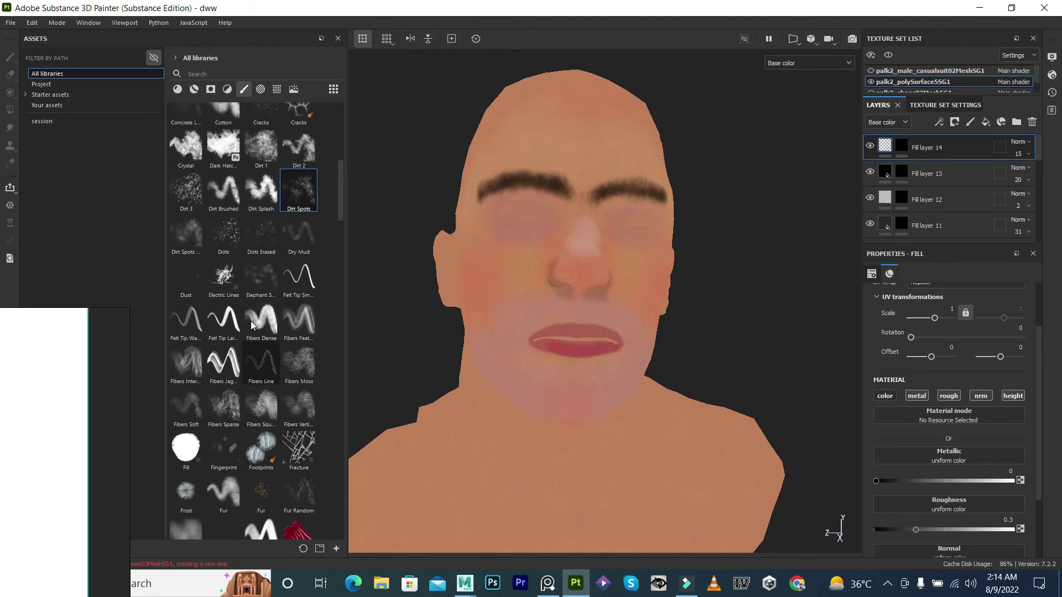
scroll(603, 271, up, 2)
scroll(873, 165, down, 1)
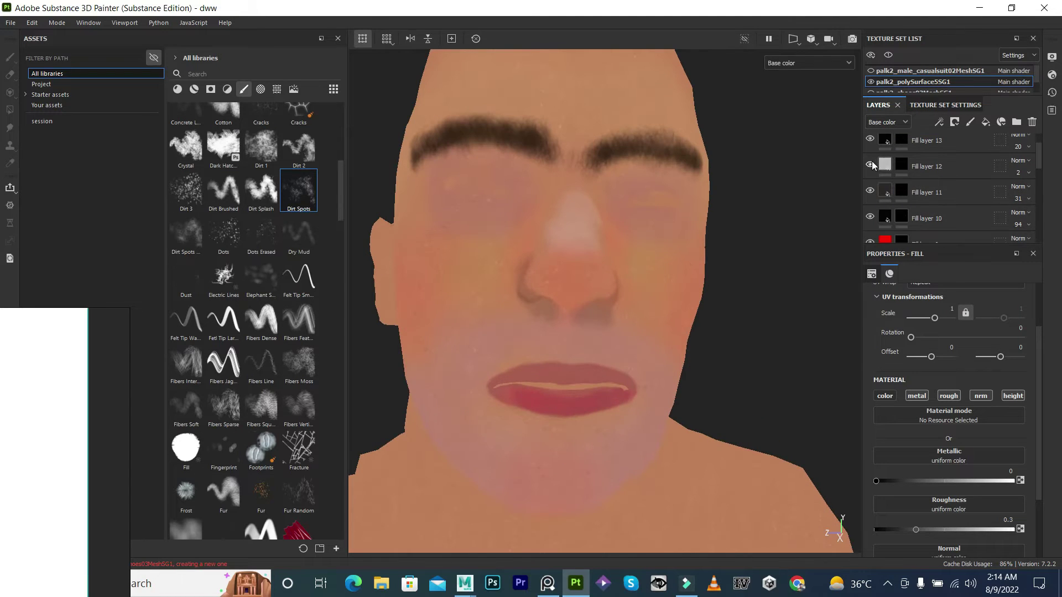
scroll(870, 167, down, 3)
scroll(870, 167, down, 3)
Lower Fill layer 6 to 10% and Fill layer 5 to 6% opacity, then add Fill layer 15.
click(1016, 160)
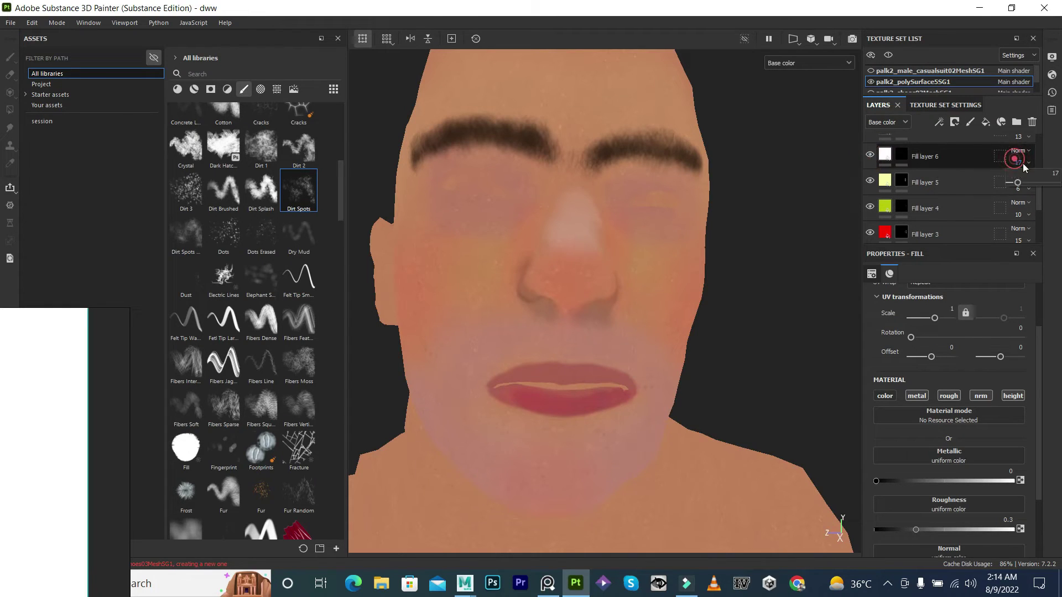
mouse_move(1009, 184)
mouse_down()
mouse_move(1027, 185)
mouse_move(1011, 184)
mouse_up()
mouse_move(718, 197)
alt+mouse_down()
mouse_move(712, 218)
mouse_move(742, 220)
mouse_move(712, 233)
alt+mouse_up()
key(m)
scroll(770, 254, down, 5)
mouse_move(771, 253)
alt+mouse_down()
mouse_move(765, 209)
mouse_move(564, 372)
mouse_move(586, 297)
alt+mouse_up()
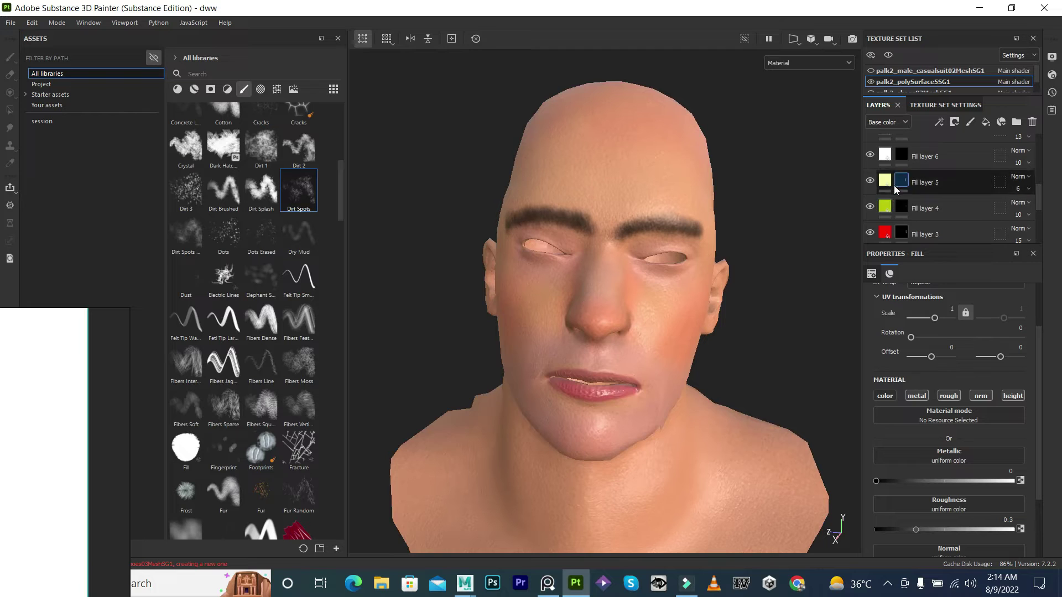
scroll(958, 148, up, 4)
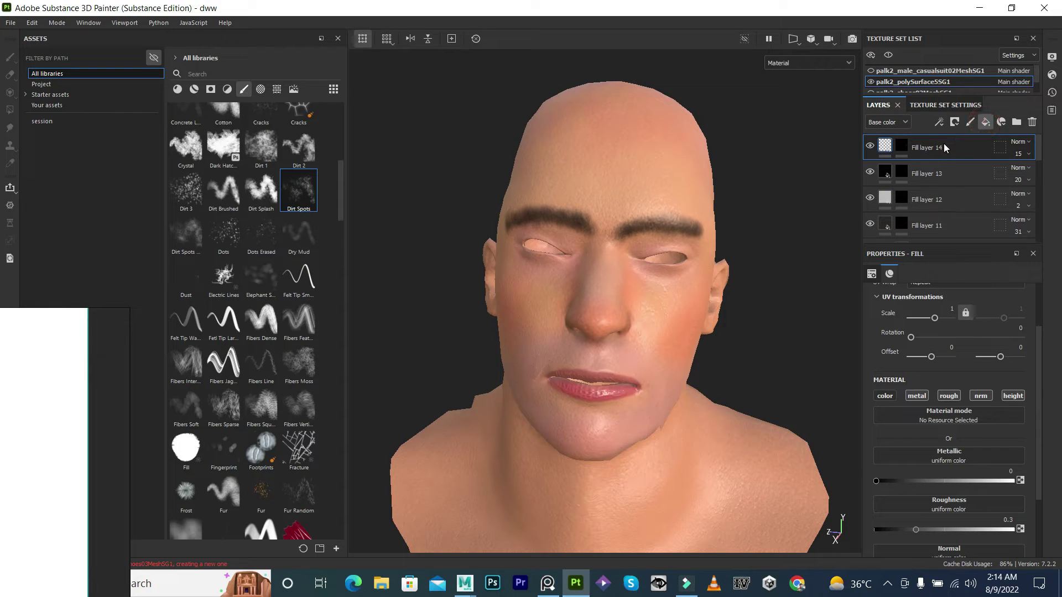
click(986, 121)
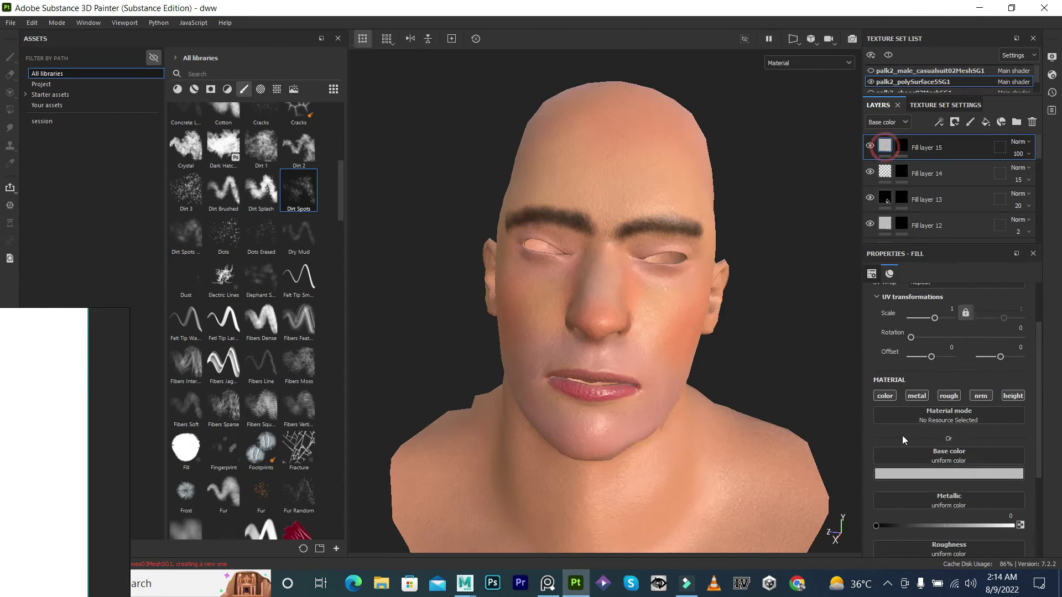
Give Fill layer 15 a dark grey colour and black mask, and paint Dirt 1 over the right cheek, jaw and chin.
click(912, 474)
drag(910, 406, 908, 424)
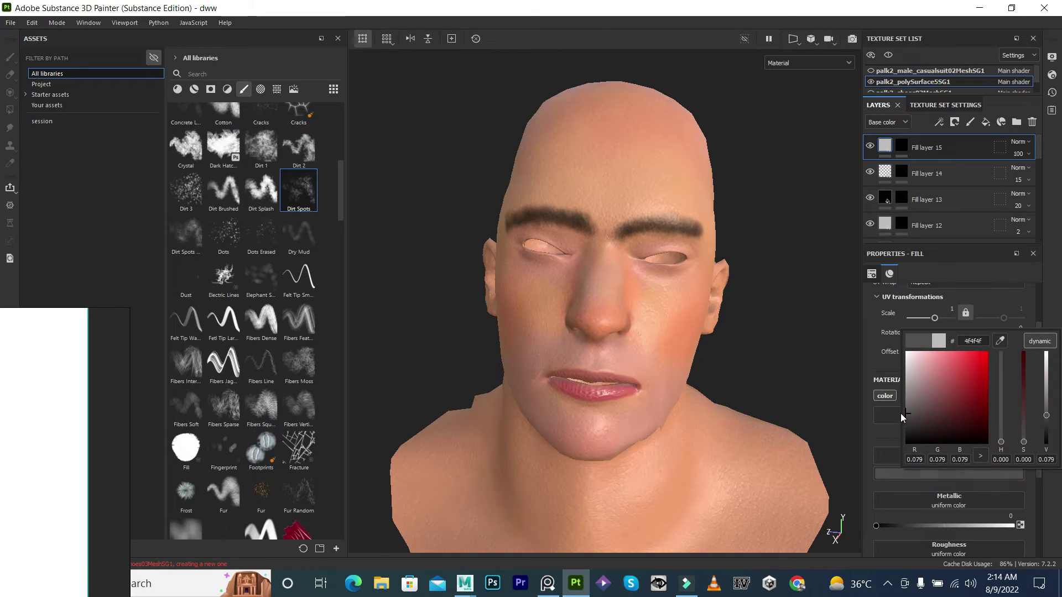
click(902, 145)
click(186, 190)
mouse_move(614, 376)
alt+mouse_down()
mouse_move(625, 255)
mouse_move(609, 389)
alt+mouse_up()
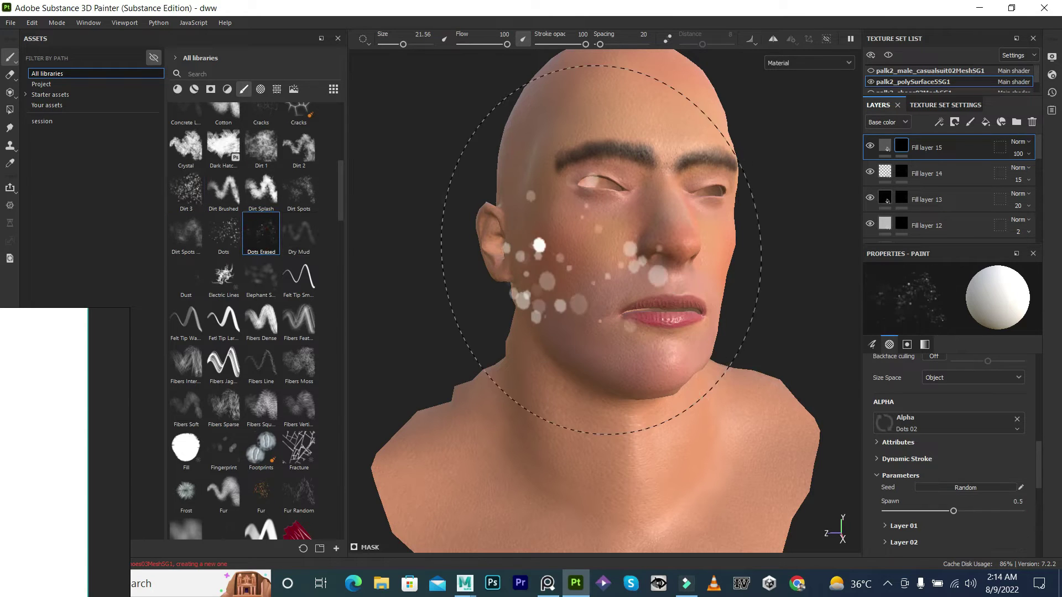
click(223, 232)
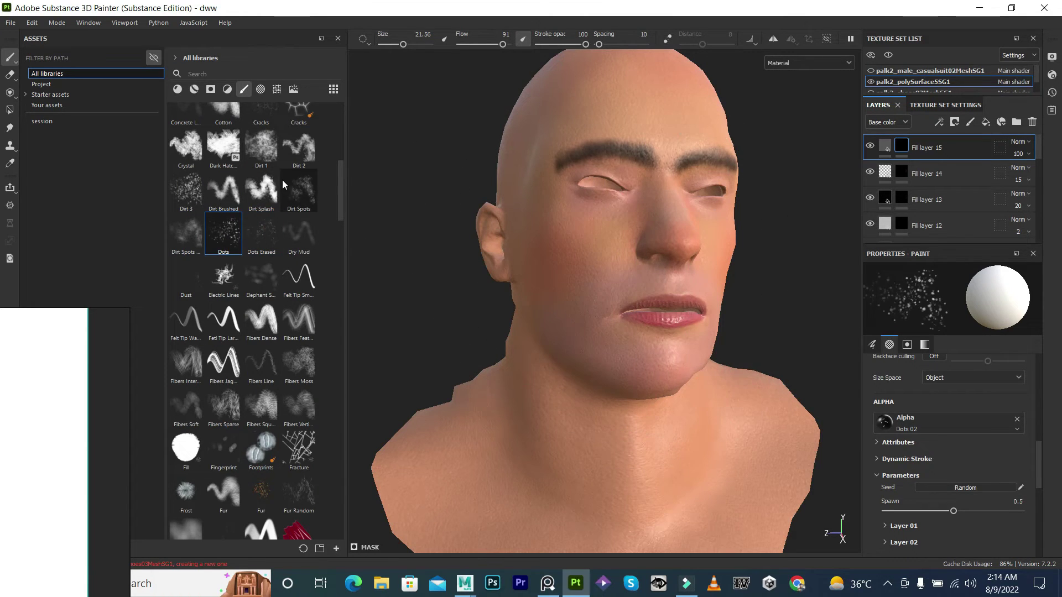
click(261, 147)
mouse_move(605, 320)
alt+mouse_down()
mouse_move(532, 260)
mouse_move(640, 355)
mouse_move(476, 354)
mouse_move(531, 277)
alt+mouse_up()
mouse_move(531, 276)
mouse_down()
mouse_move(581, 320)
mouse_move(487, 403)
mouse_move(533, 332)
mouse_move(602, 322)
mouse_move(476, 249)
mouse_move(437, 310)
mouse_move(450, 106)
mouse_move(348, 253)
mouse_move(553, 255)
mouse_up()
Reduce Fill layer 15's opacity to 13%.
click(1029, 154)
drag(1053, 172, 1029, 173)
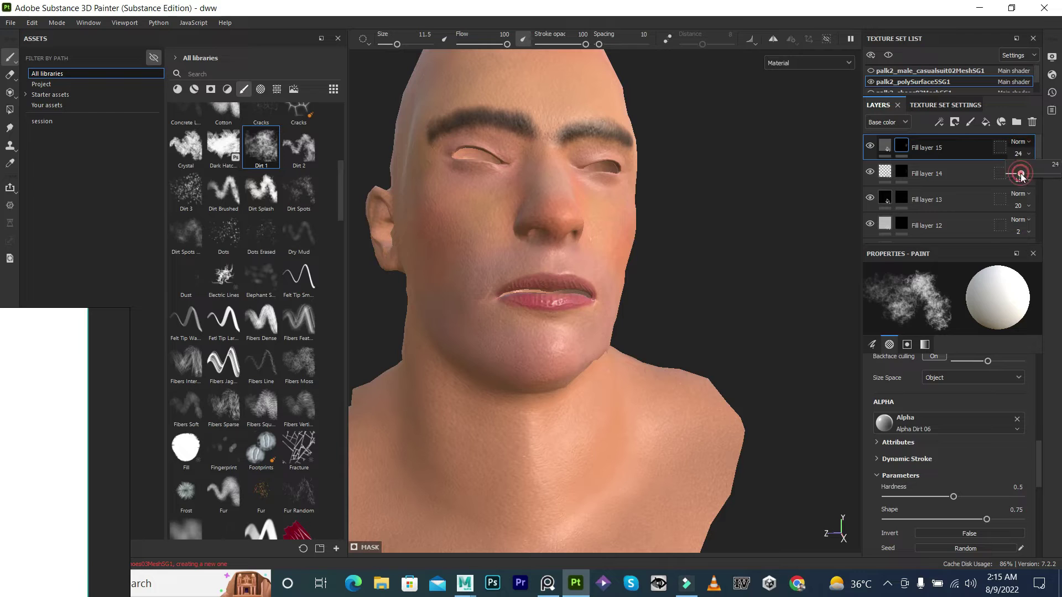
drag(1022, 175, 1012, 175)
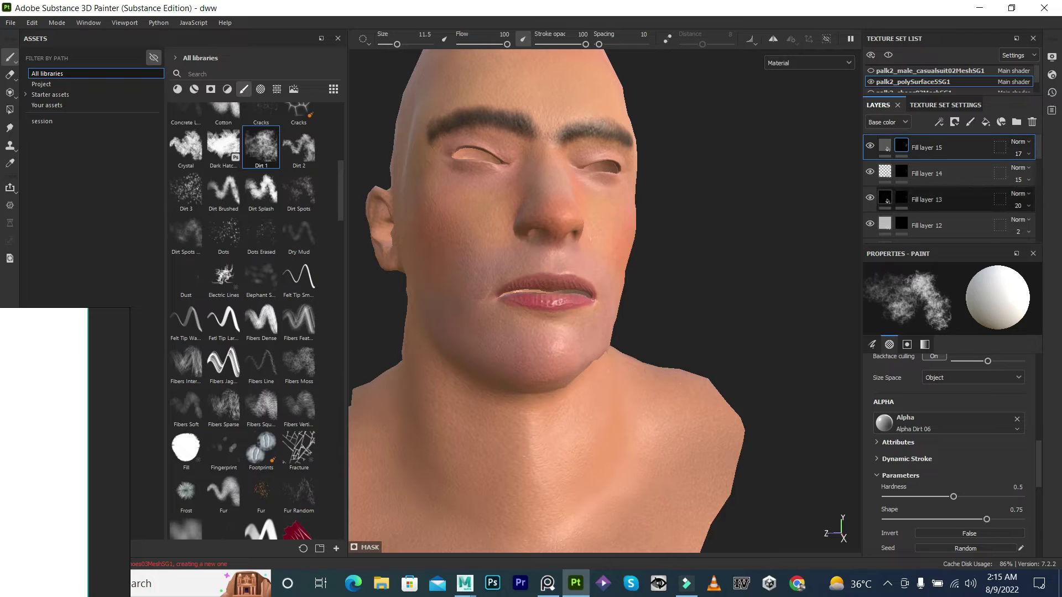
key(c)
alt+drag(735, 249, 898, 184)
click(872, 146)
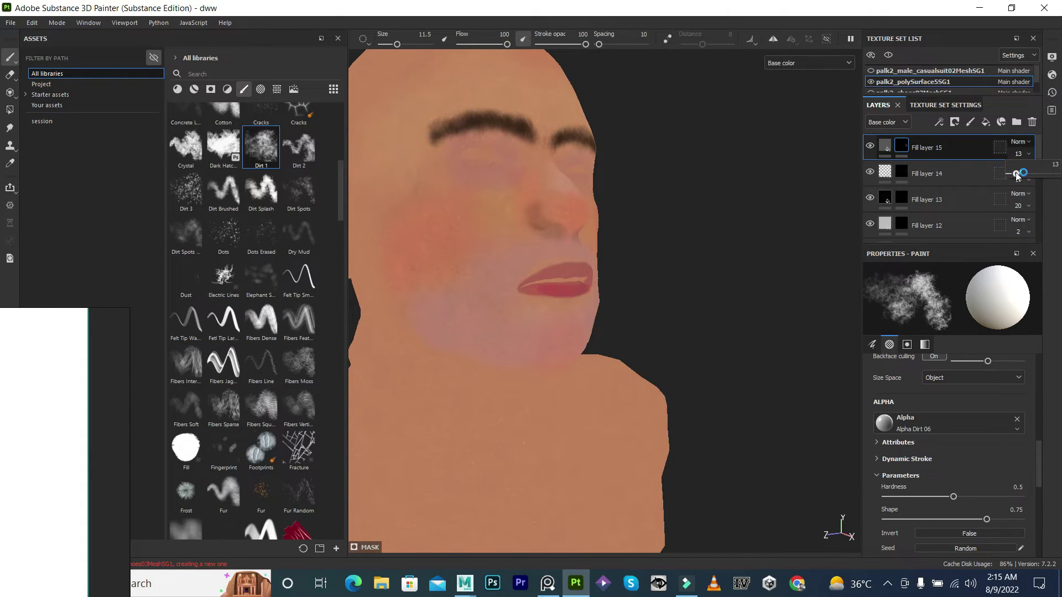
click(871, 147)
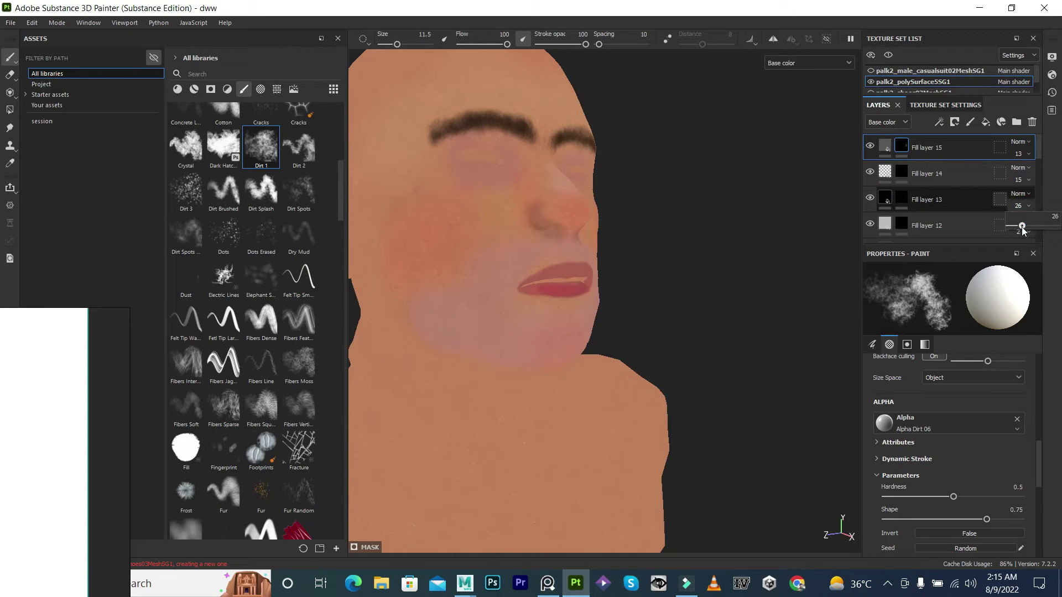
Lower Fill layer 13 to 15%, paint more dirt on the temple and cheek, and add Fill layer 16.
drag(1018, 229, 1011, 226)
alt+drag(676, 237, 562, 308)
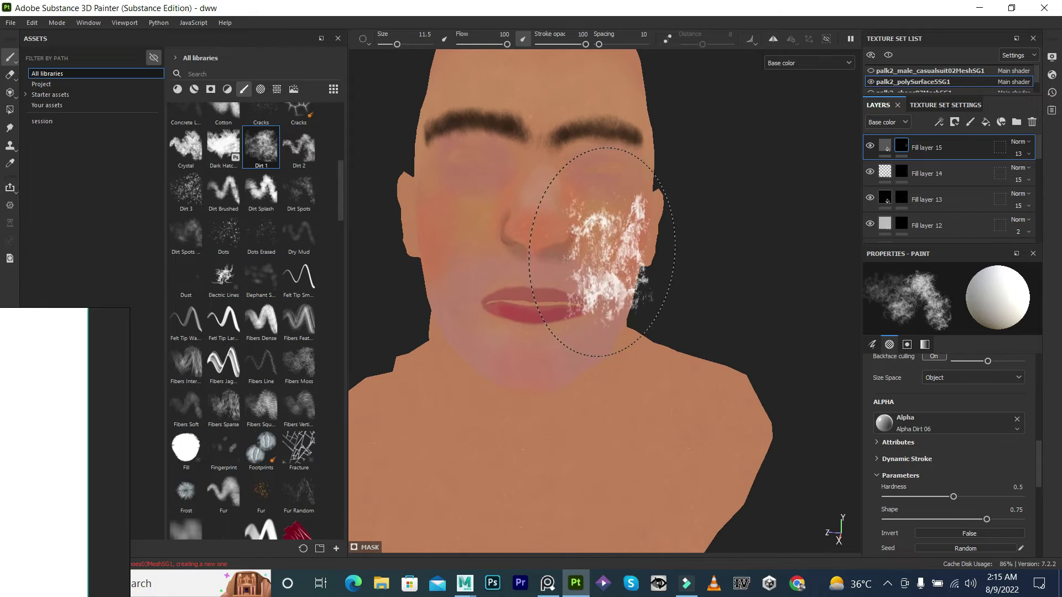
key(m)
mouse_move(707, 313)
alt+mouse_down()
mouse_move(578, 238)
mouse_move(588, 239)
alt+mouse_up()
drag(666, 233, 658, 215)
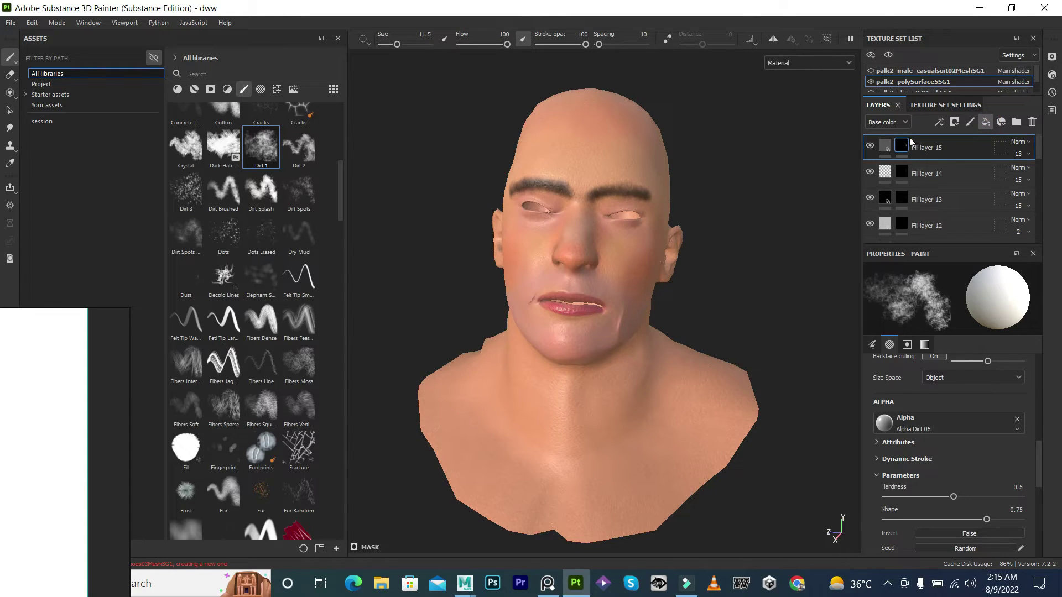
right_click(906, 139)
Give Fill layer 16 a black mask, near-black colour and enabled height.
click(931, 19)
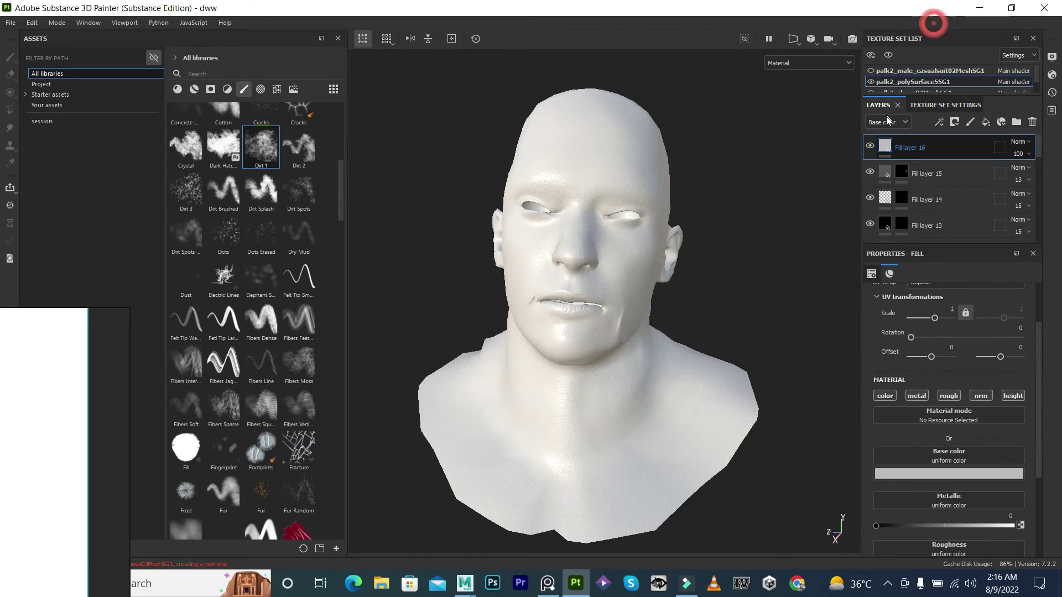
click(941, 474)
drag(933, 420, 907, 429)
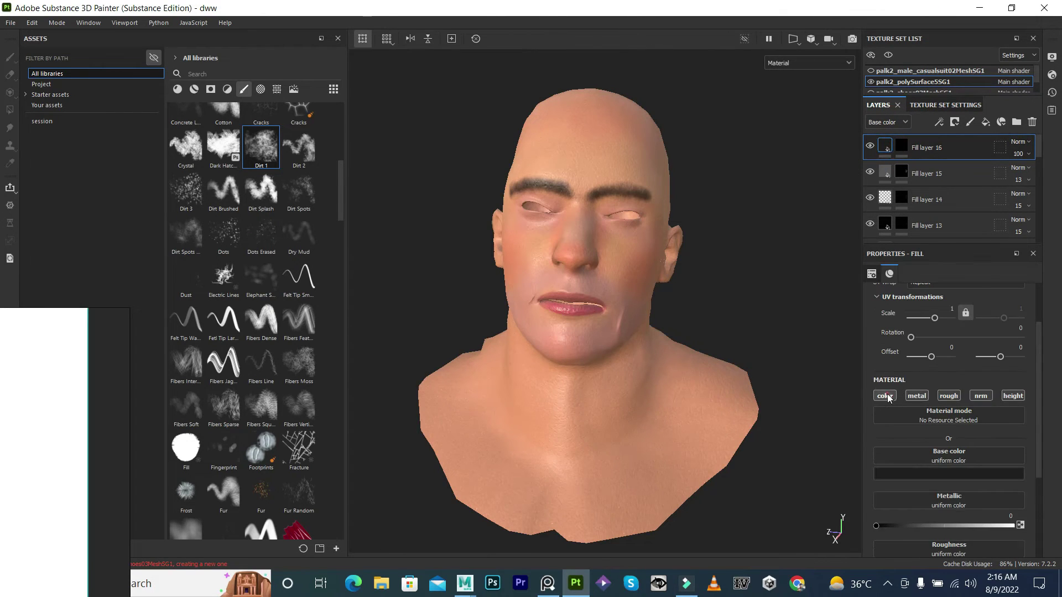
click(1009, 396)
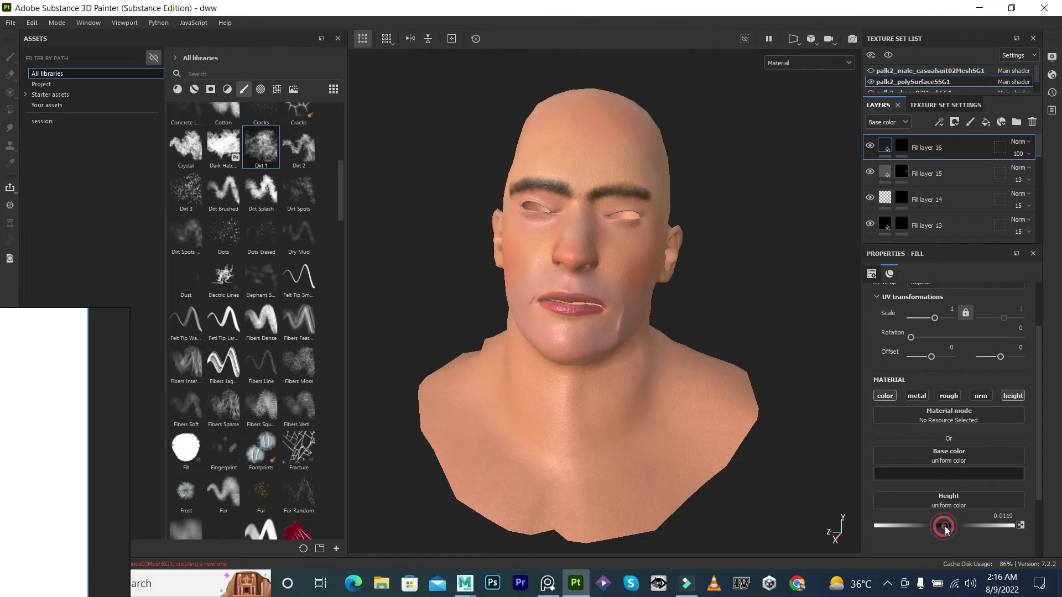
click(902, 146)
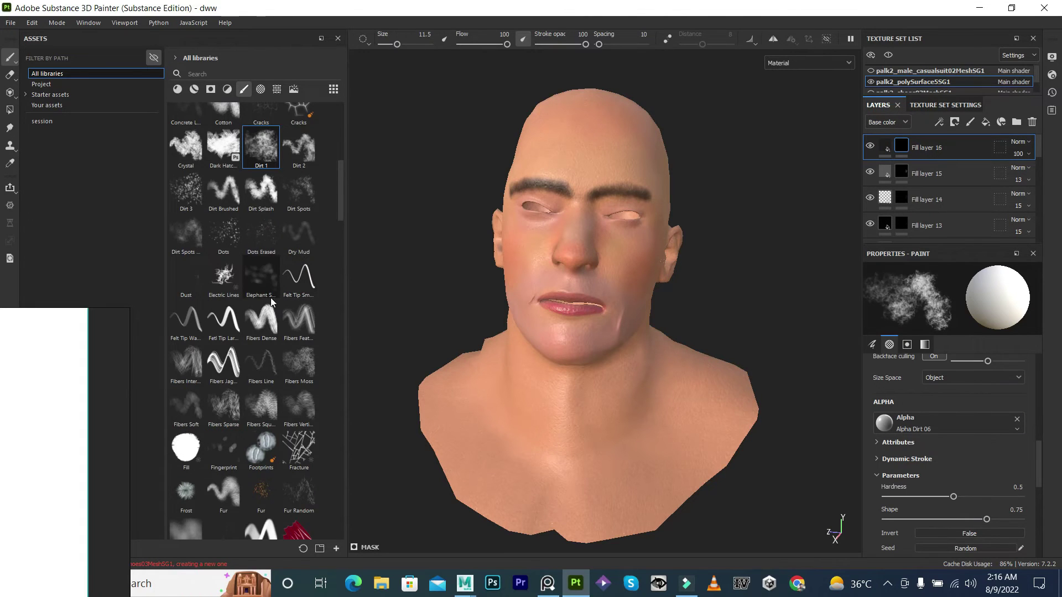
Paint eyebrow strands with a small Fibers Vertical brush, undoing the cheek strokes, then load Fur Random.
scroll(270, 298, down, 3)
click(299, 271)
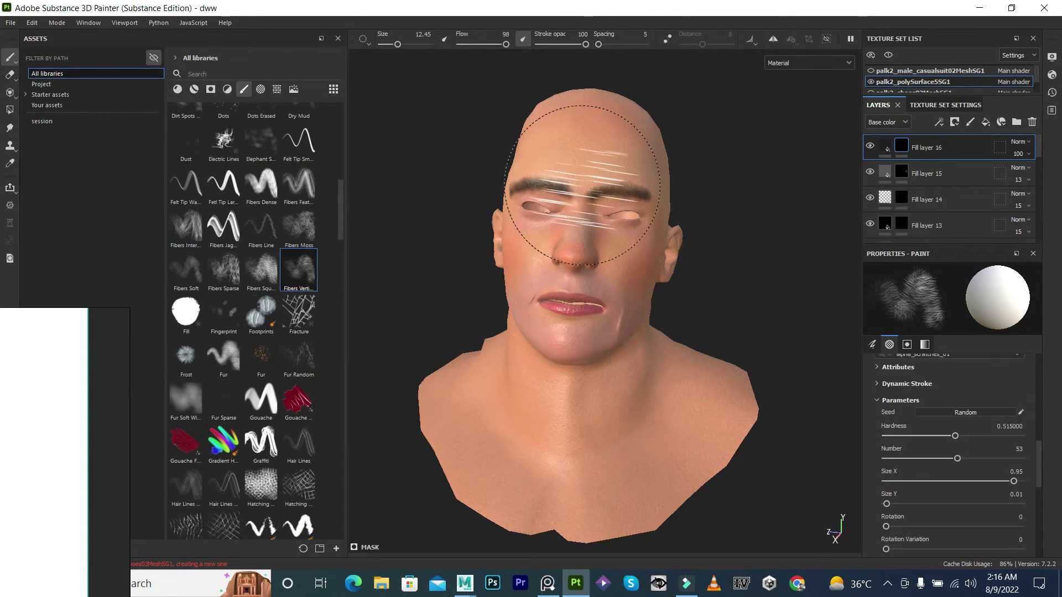
scroll(531, 210, up, 5)
key(bracketleft)
key(bracketleft)
key(bracketleft)
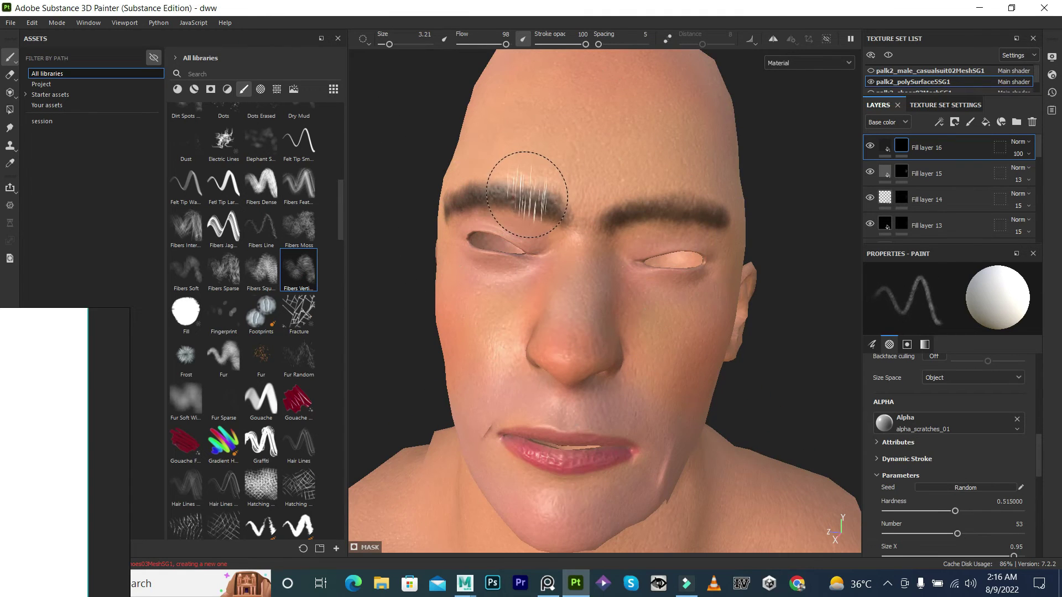
mouse_move(524, 266)
alt+mouse_down()
mouse_move(443, 252)
mouse_move(640, 332)
mouse_move(475, 189)
mouse_move(584, 266)
mouse_move(487, 285)
alt+mouse_up()
key(bracketright)
key(bracketright)
key(bracketright)
key(ctrl+z)
key(ctrl+z)
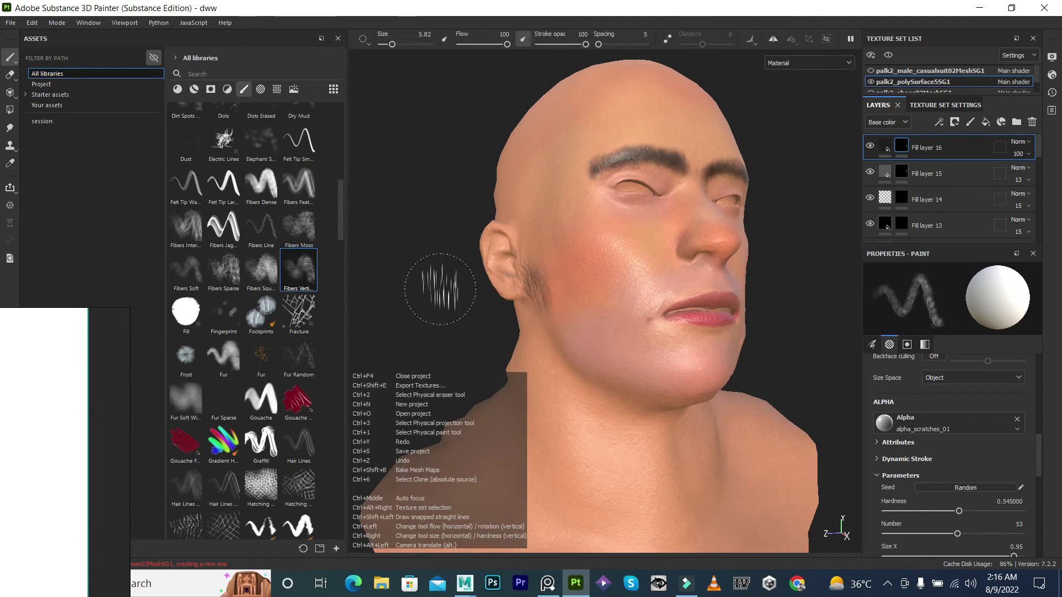
click(297, 344)
key(ctrl+z)
scroll(240, 332, up, 5)
scroll(243, 233, up, 5)
scroll(229, 258, up, 4)
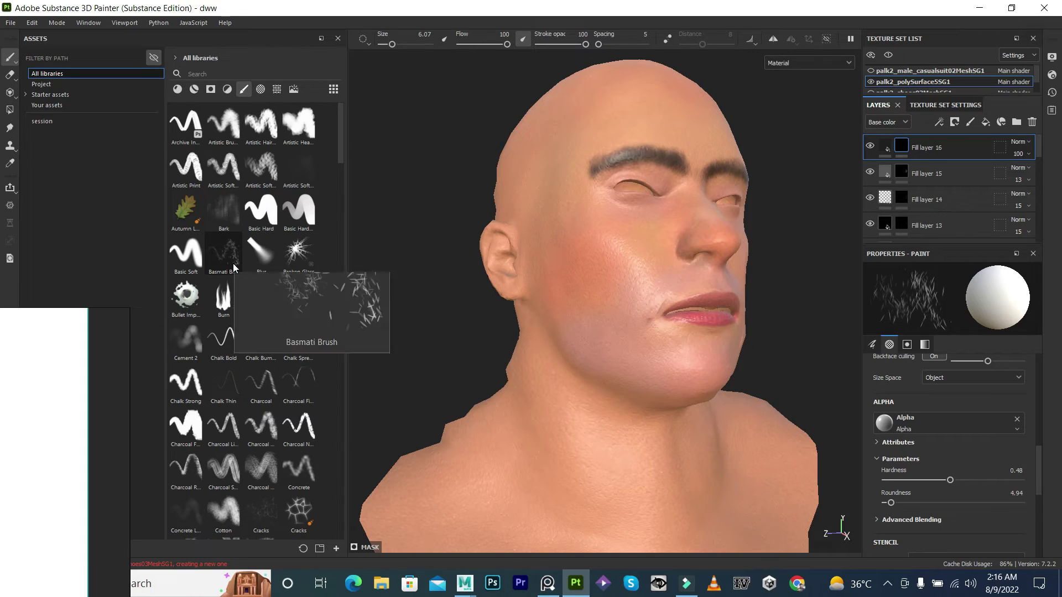
Paint buzz-cut hair over the back, side and top of the scalp with an enlarged Cement 2 brush.
click(187, 337)
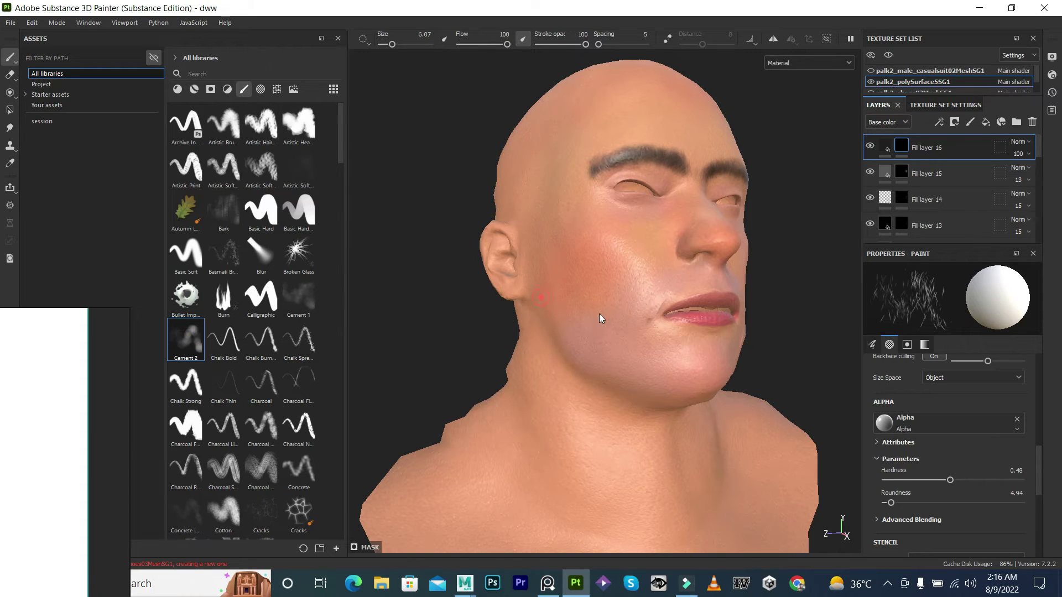
alt+drag(599, 315, 556, 308)
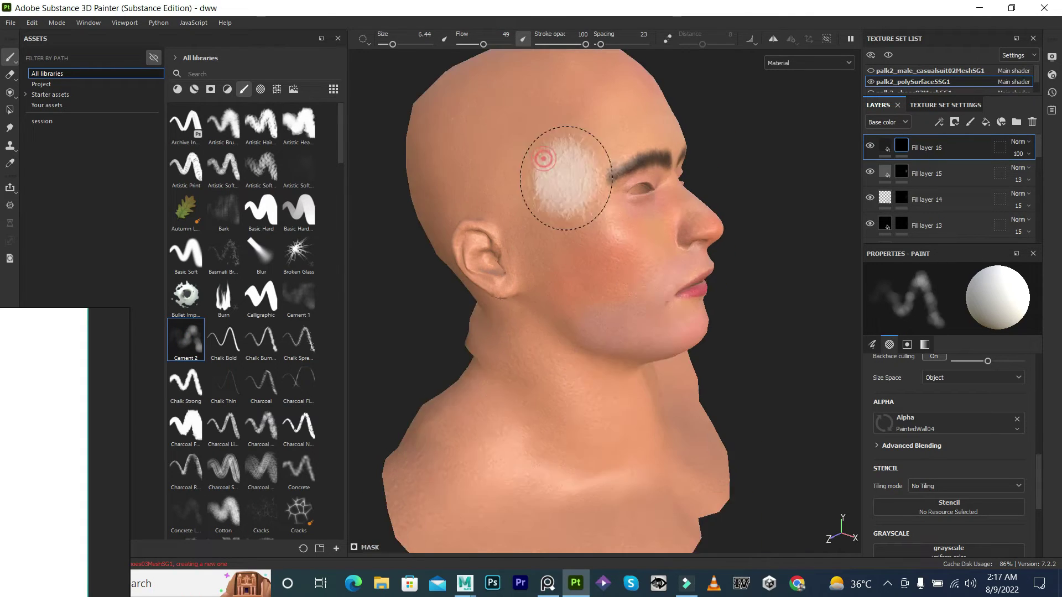
alt+drag(544, 159, 621, 332)
ctrl+right_drag(621, 332, 592, 236)
scroll(605, 260, up, 3)
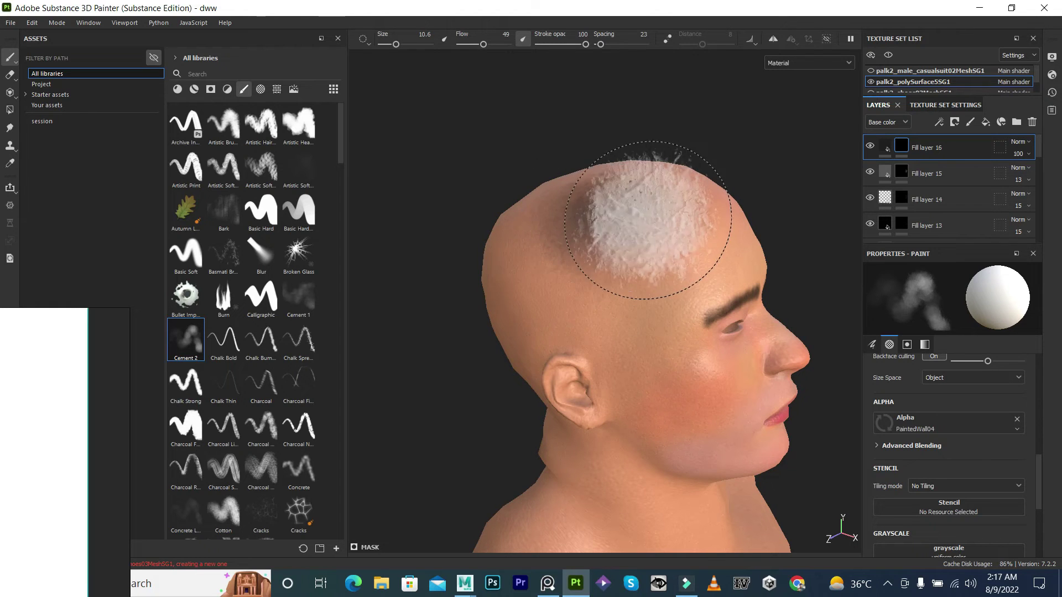
drag(648, 220, 520, 260)
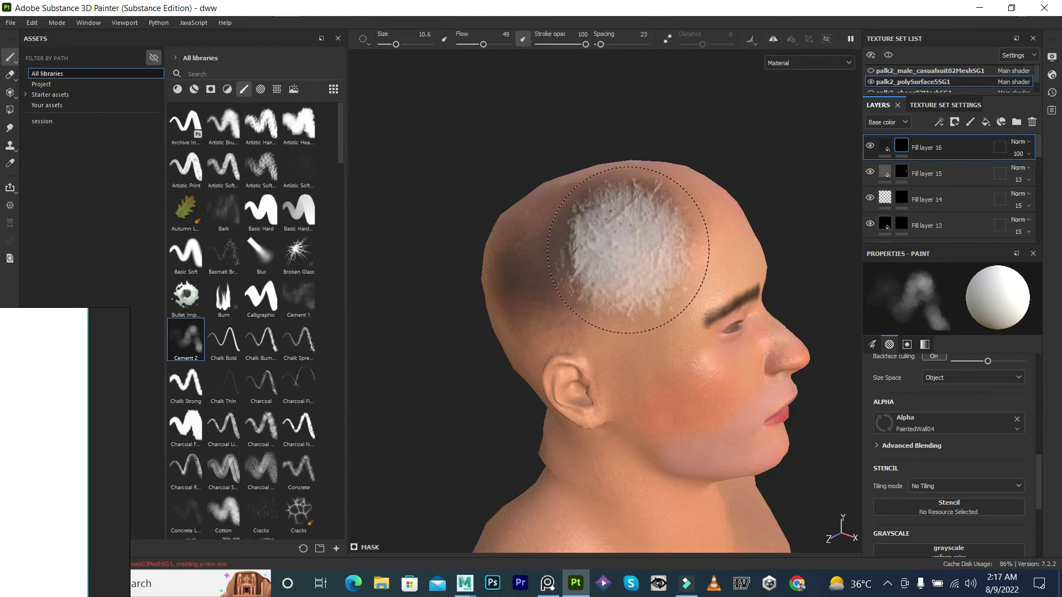
mouse_move(627, 189)
alt+mouse_down()
mouse_move(593, 259)
mouse_move(603, 260)
mouse_move(633, 201)
mouse_move(625, 349)
mouse_move(577, 289)
alt+mouse_up()
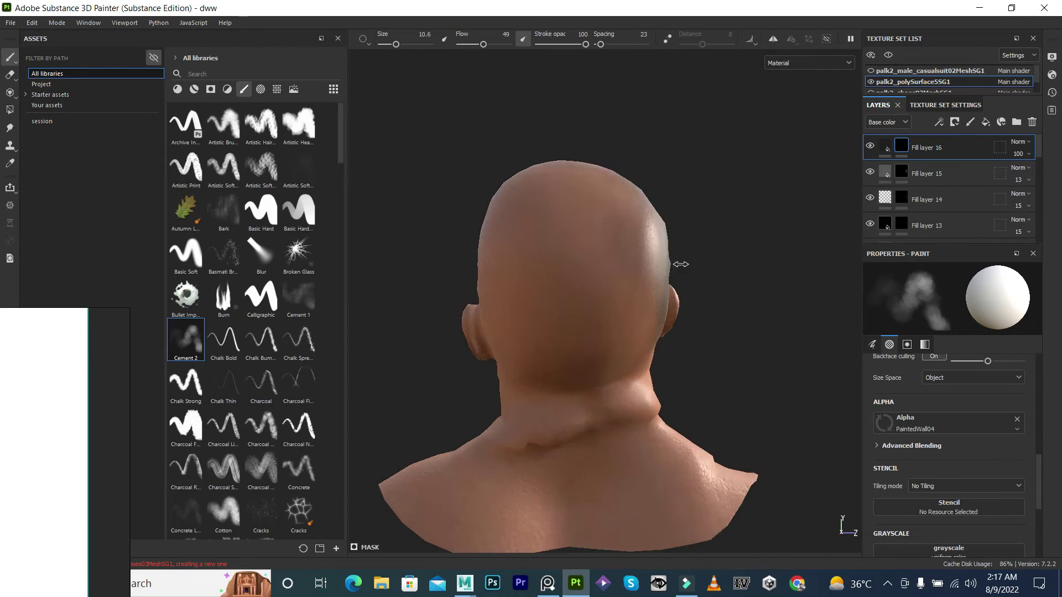
key(ctrl+z)
key(ctrl+y)
key(ctrl+z)
mouse_move(621, 241)
alt+mouse_down()
mouse_move(520, 301)
mouse_move(635, 218)
alt+mouse_up()
key(ctrl+y)
key(ctrl+z)
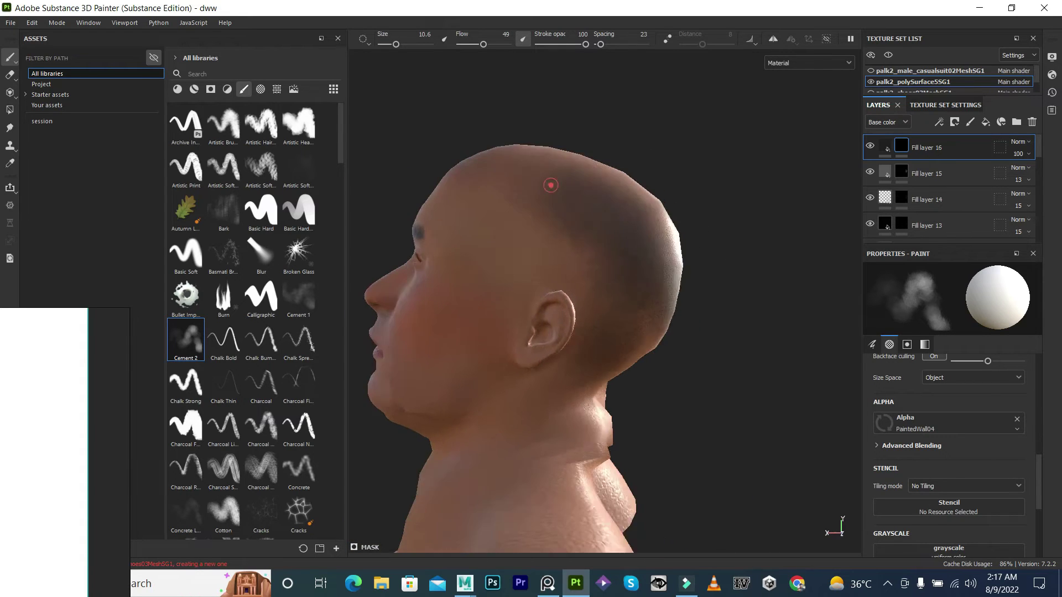
key(ctrl+y)
alt+drag(550, 180, 629, 252)
key(ctrl+z)
mouse_move(690, 218)
alt+mouse_down()
mouse_move(655, 204)
mouse_move(613, 225)
alt+mouse_up()
drag(499, 89, 611, 118)
key(ctrl+z)
key(ctrl+z)
mouse_move(553, 97)
mouse_down()
mouse_move(518, 110)
mouse_move(498, 265)
mouse_move(569, 244)
mouse_up()
key(ctrl+z)
Paint dark hair down the nape and lower neck, checking in base colour view.
key(x)
key(x)
alt+drag(486, 303, 553, 343)
mouse_move(553, 343)
mouse_down()
mouse_move(533, 111)
mouse_move(483, 221)
mouse_up()
key(c)
mouse_move(604, 156)
alt+mouse_down()
mouse_move(635, 159)
mouse_move(598, 268)
alt+mouse_up()
mouse_move(542, 343)
mouse_down()
mouse_move(519, 295)
mouse_move(553, 332)
mouse_up()
key(ctrl+z)
mouse_move(575, 391)
mouse_down()
mouse_move(603, 354)
mouse_move(546, 315)
mouse_up()
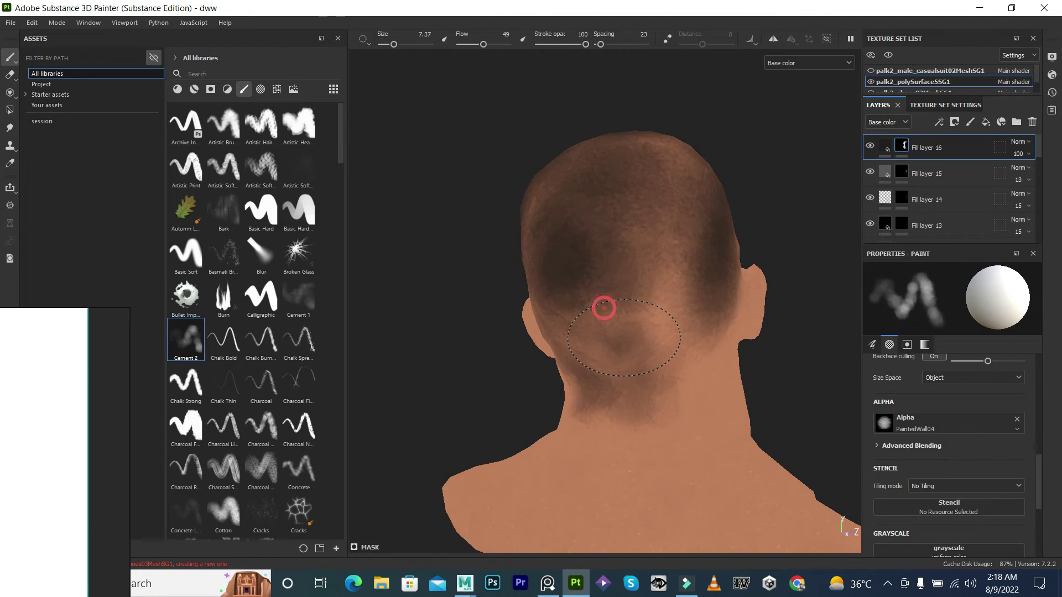
mouse_move(624, 337)
mouse_down()
mouse_move(674, 407)
mouse_move(584, 353)
mouse_up()
Enlarge the brush and fill in hair across the back of the scalp and crown.
mouse_move(648, 173)
alt+mouse_down()
mouse_move(540, 328)
mouse_move(606, 310)
alt+mouse_up()
alt+drag(533, 379, 664, 266)
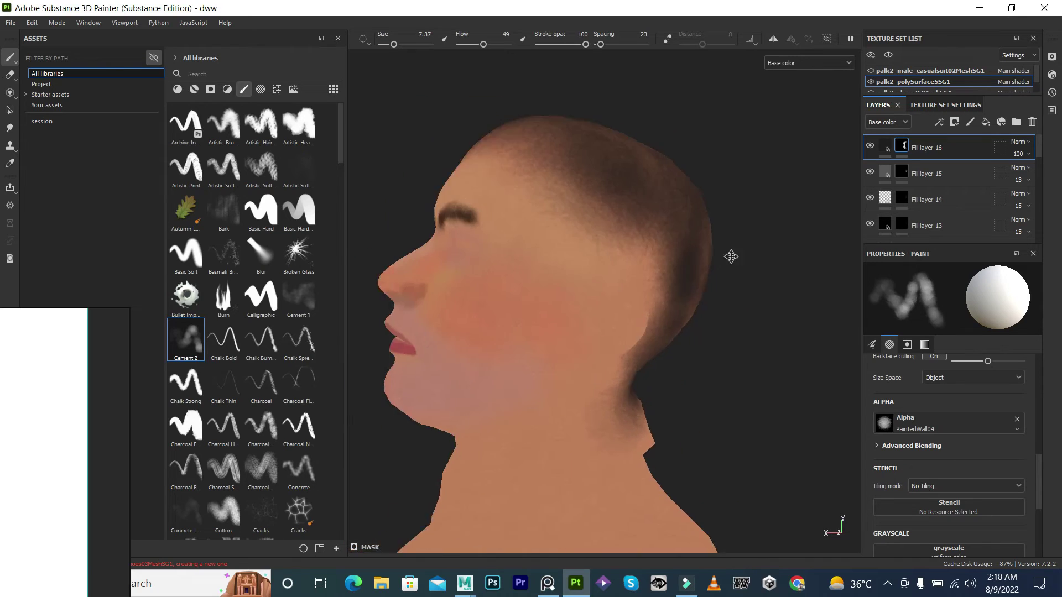
mouse_move(516, 193)
alt+mouse_down()
mouse_move(651, 178)
mouse_move(586, 192)
alt+mouse_up()
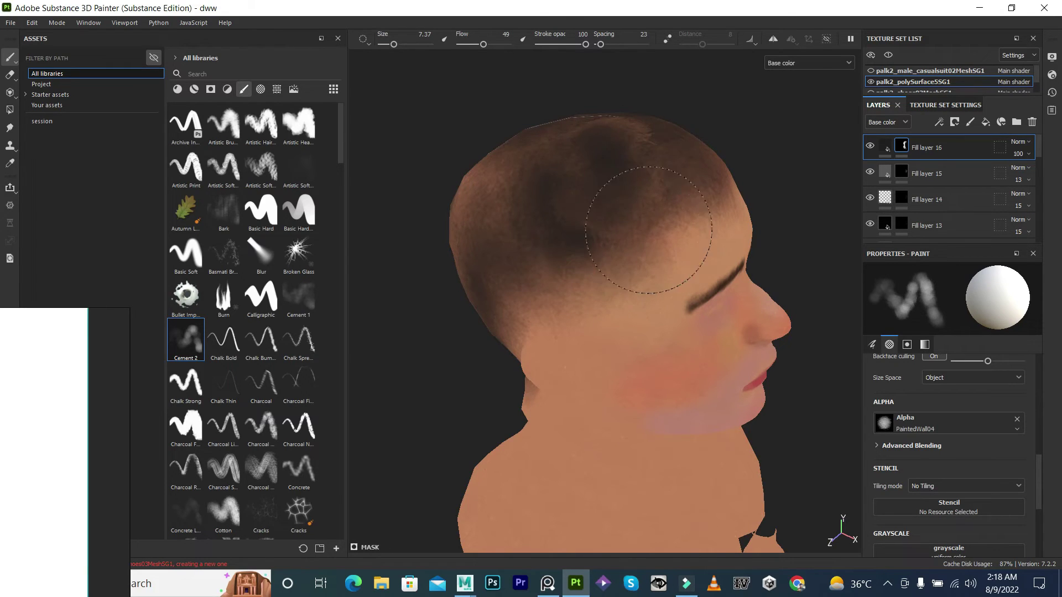
mouse_move(562, 230)
alt+mouse_down()
mouse_move(503, 211)
mouse_move(547, 234)
alt+mouse_up()
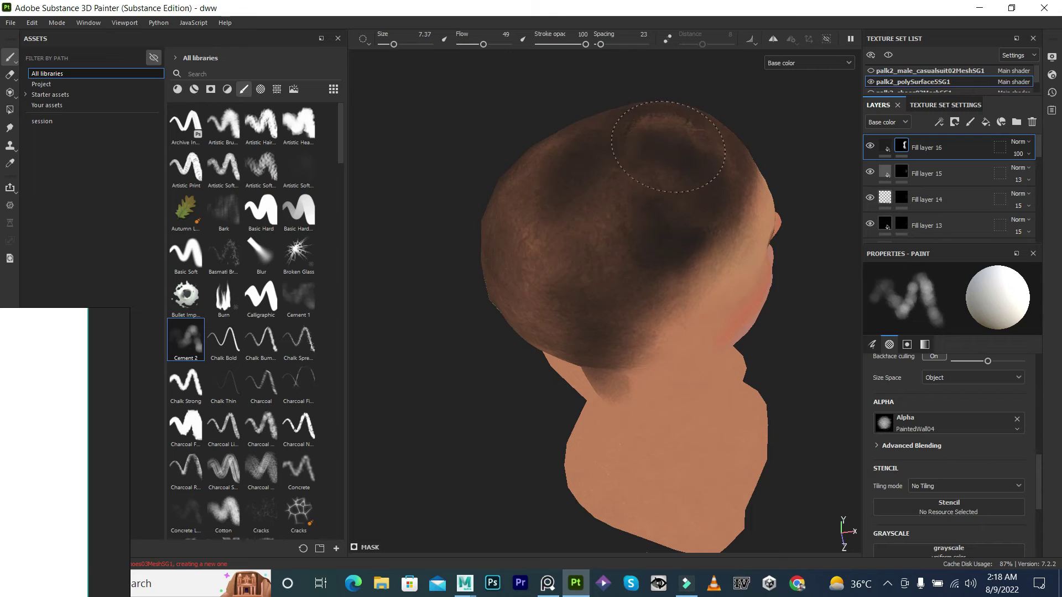
ctrl+right_drag(571, 202, 532, 243)
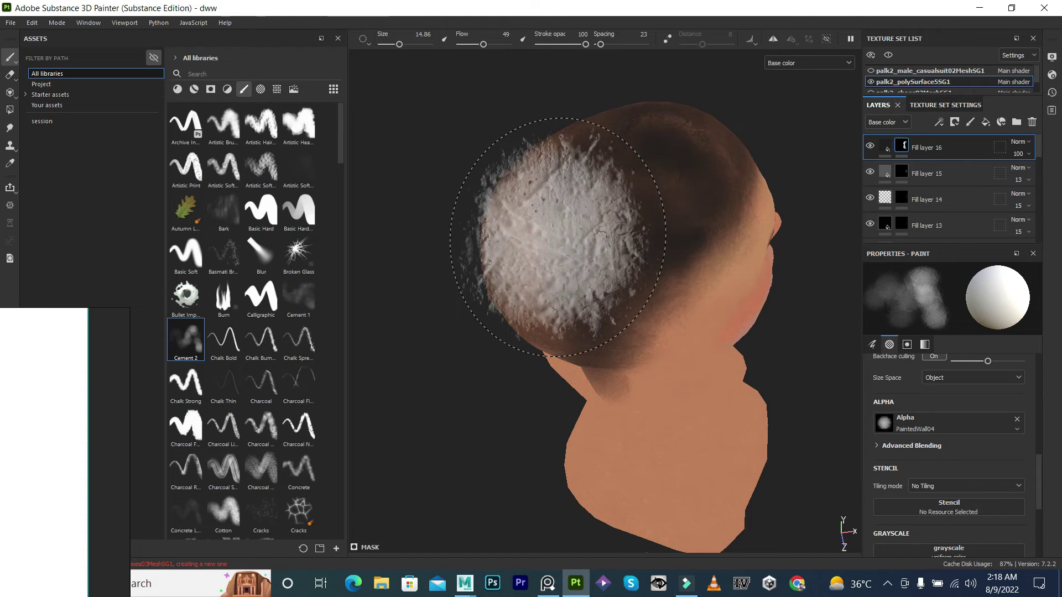
alt+drag(558, 237, 782, 300)
mouse_move(712, 332)
alt+mouse_down()
mouse_move(634, 278)
mouse_move(617, 332)
alt+mouse_up()
alt+drag(522, 230, 612, 202)
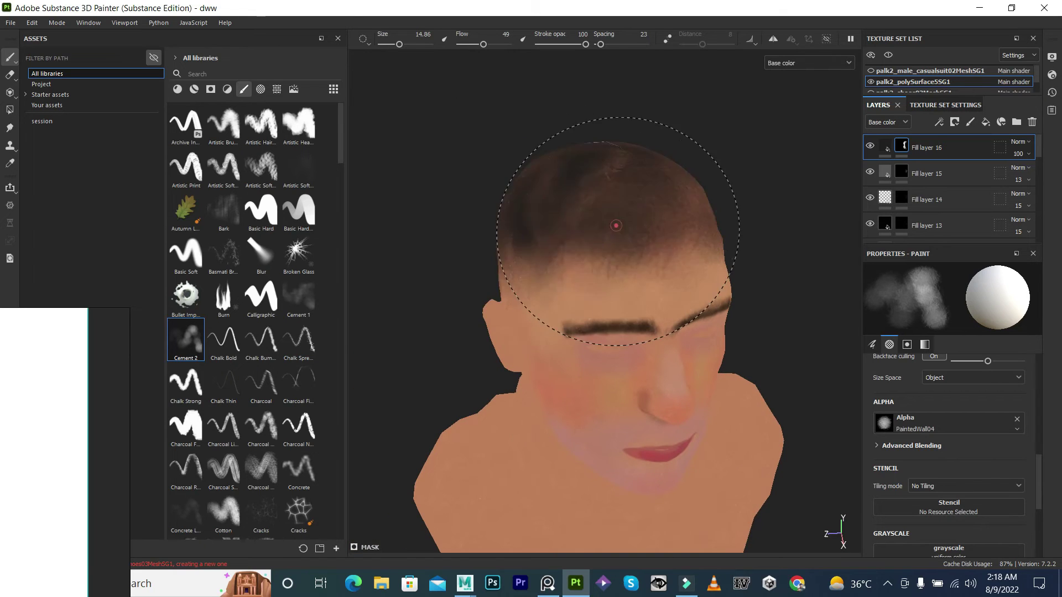
mouse_move(534, 237)
alt+mouse_down()
mouse_move(575, 242)
mouse_move(521, 351)
alt+mouse_up()
mouse_move(470, 272)
alt+mouse_down()
mouse_move(592, 261)
mouse_move(688, 142)
mouse_move(505, 254)
mouse_move(688, 369)
alt+mouse_up()
Shrink the brush and set the paint colour to near-black.
key(m)
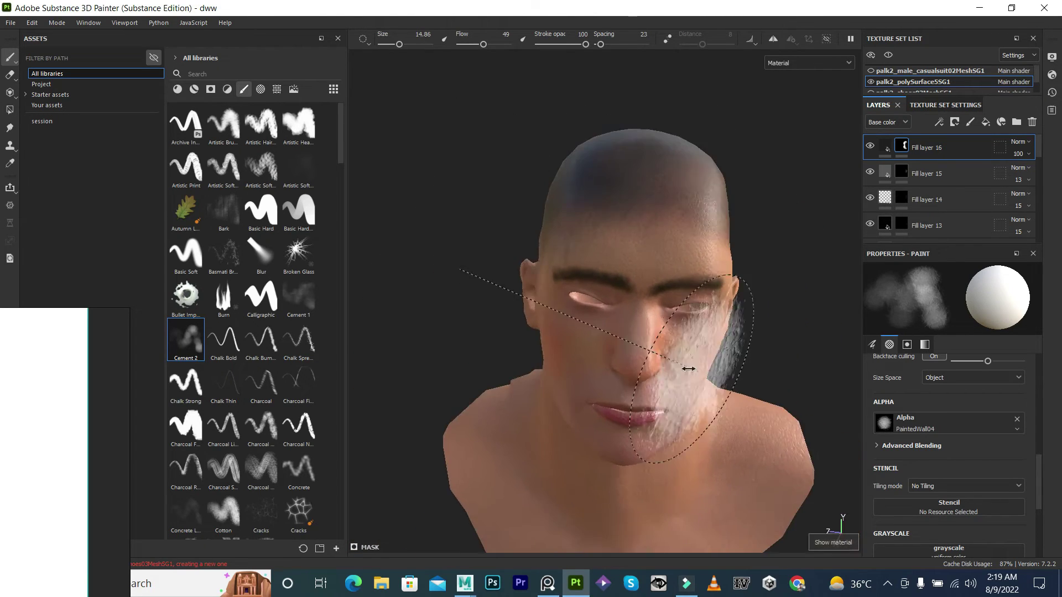
ctrl+right_drag(688, 369, 551, 349)
key(m)
alt+drag(550, 349, 619, 258)
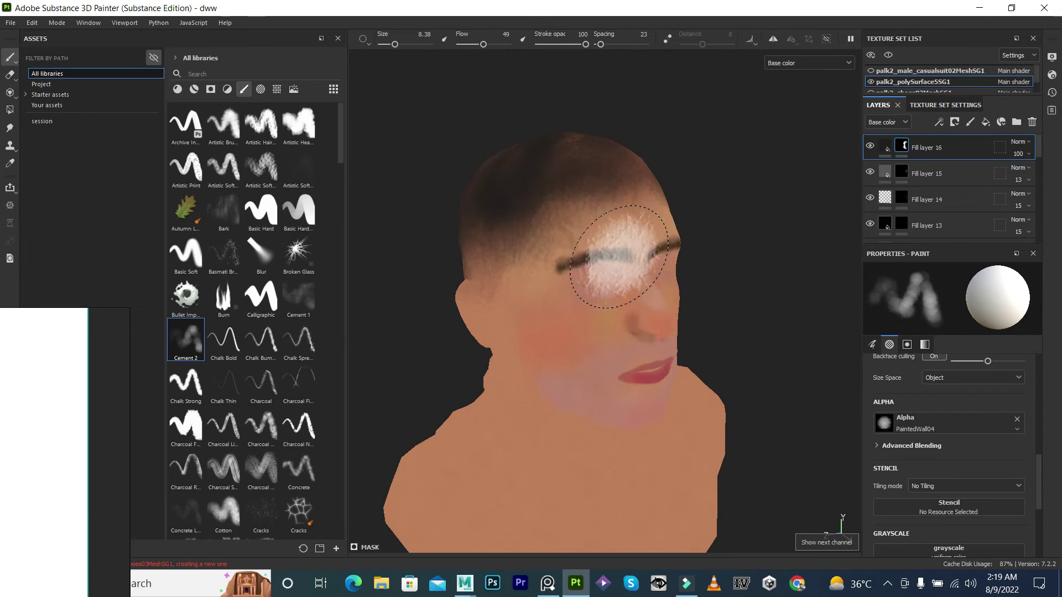
ctrl+right_drag(620, 257, 614, 244)
key(p)
click(523, 243)
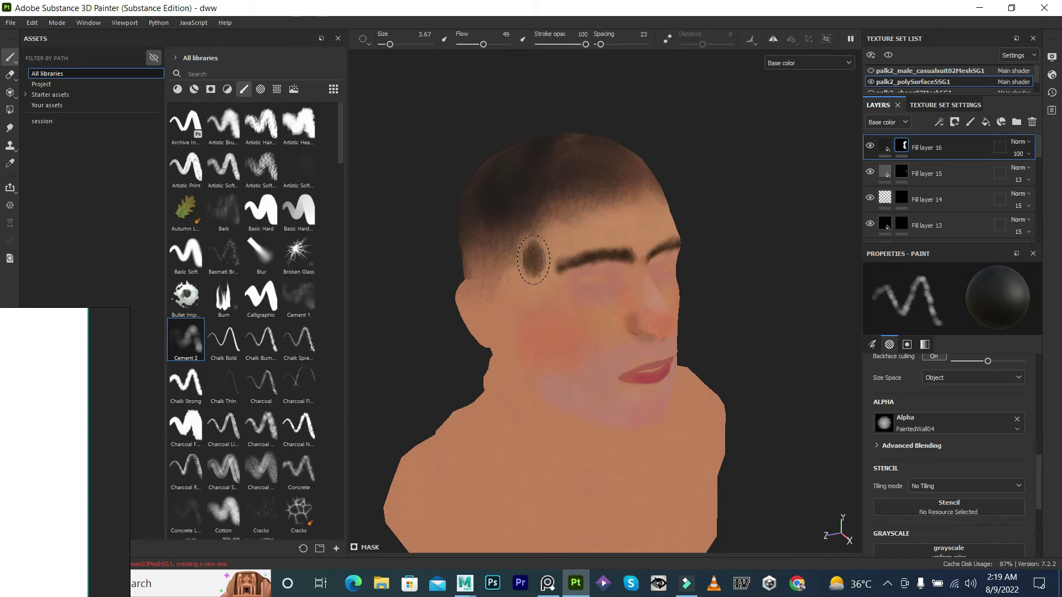
Paint a sideburn in front of the ear and blend the temple hairline.
mouse_move(588, 314)
alt+mouse_down()
mouse_move(612, 248)
mouse_move(560, 304)
mouse_move(546, 290)
alt+mouse_up()
key(m)
shift+right_drag(547, 290, 563, 297)
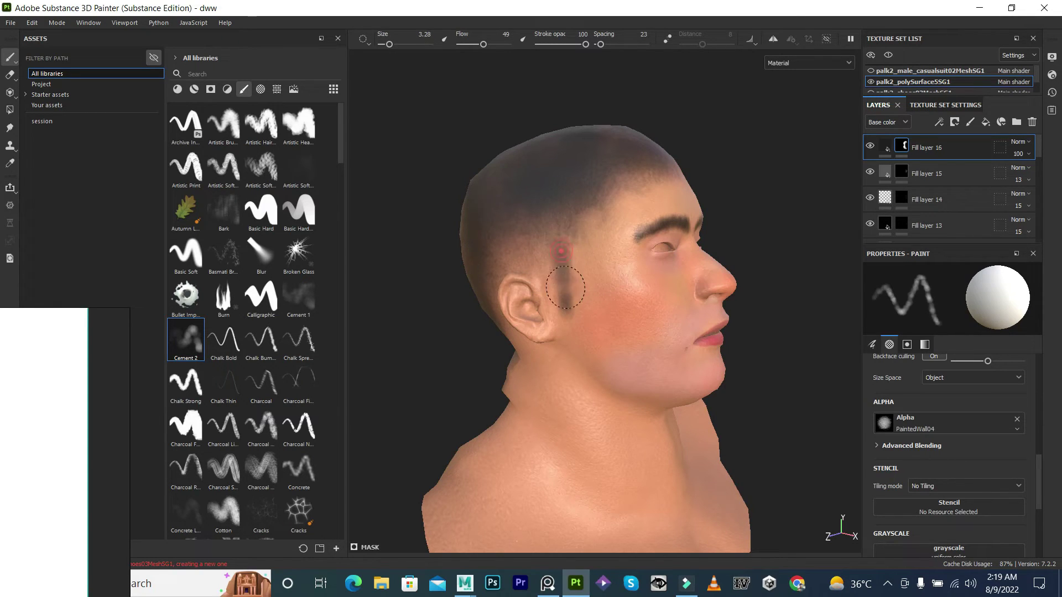
ctrl+right_drag(565, 287, 524, 254)
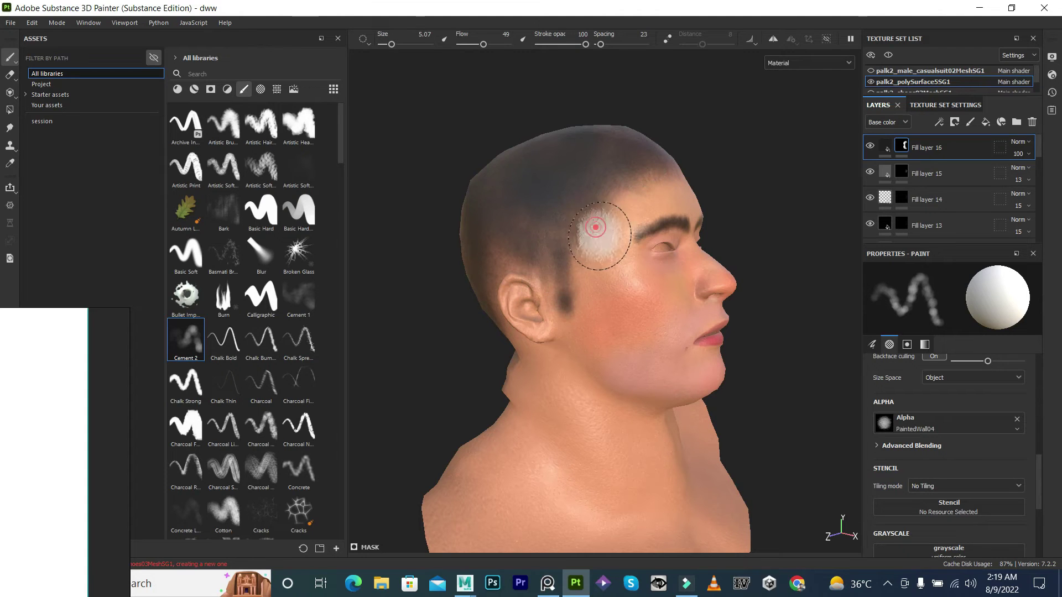
alt+drag(541, 237, 595, 210)
ctrl+right_drag(588, 256, 579, 231)
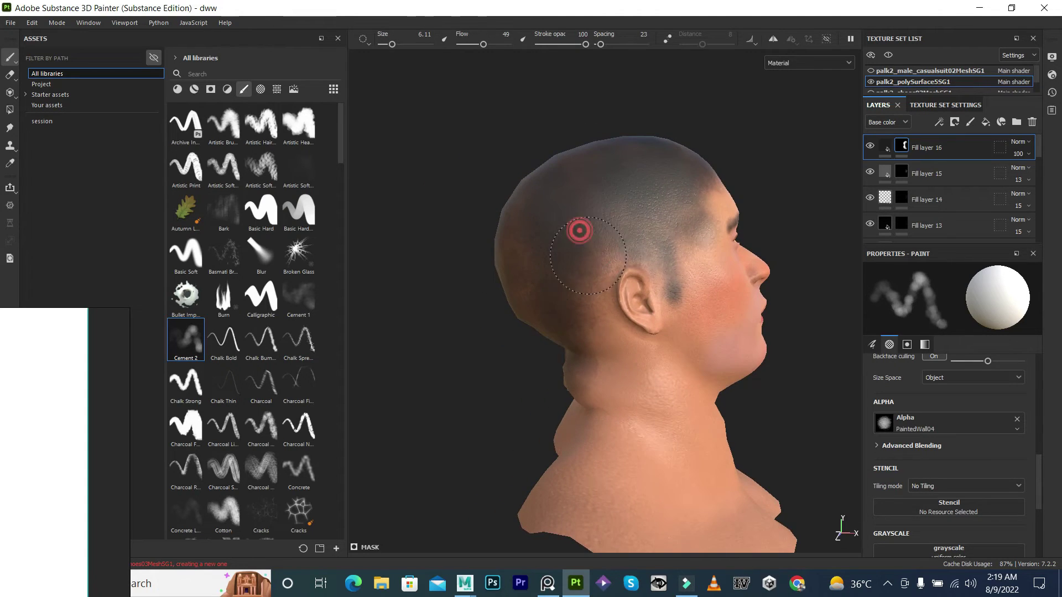
mouse_move(589, 290)
alt+mouse_down()
mouse_move(498, 257)
mouse_move(522, 226)
mouse_move(663, 247)
mouse_move(637, 296)
mouse_move(588, 304)
alt+mouse_up()
key(c)
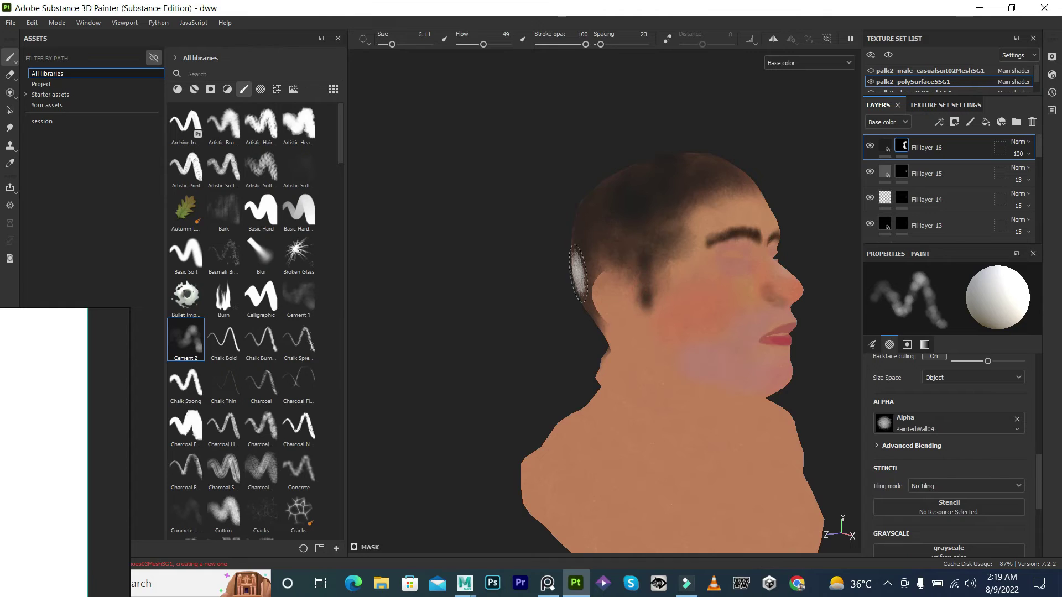
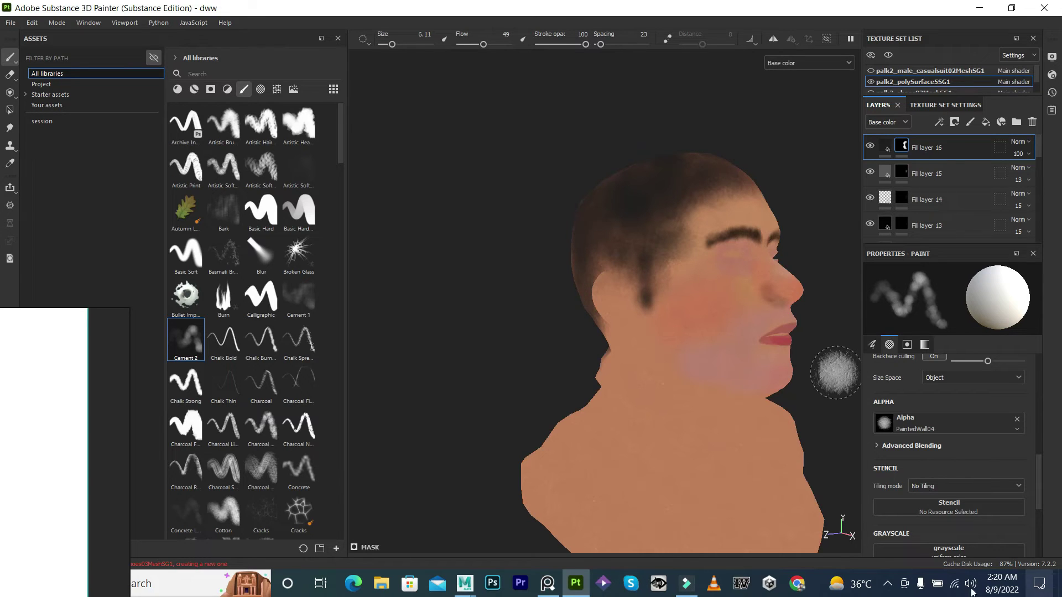
Switch to full Material view and dab dark hair paint on the side of the head with a smaller brush.
alt+drag(769, 270, 631, 232)
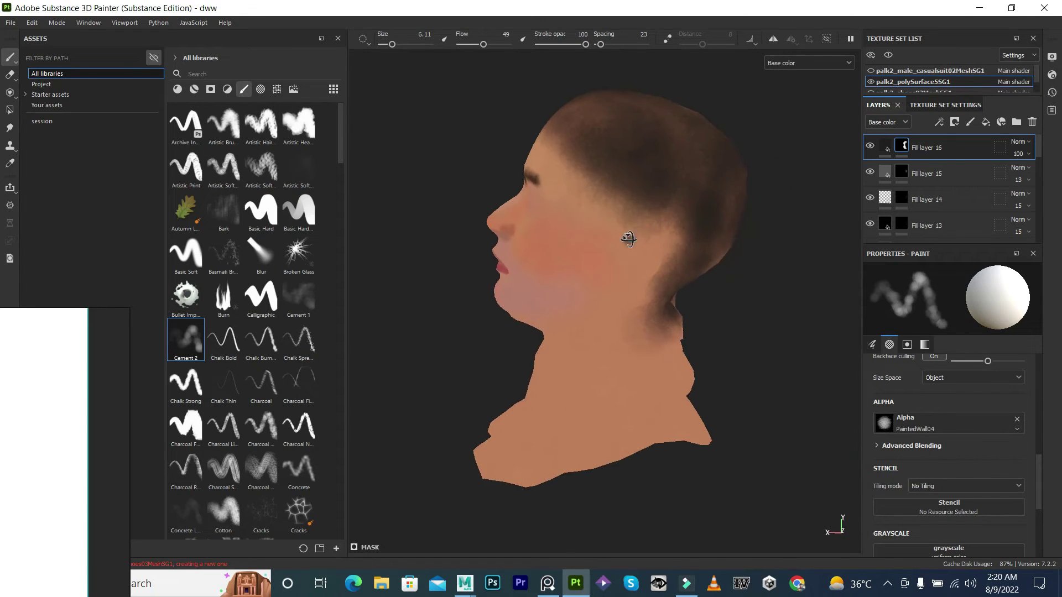
scroll(602, 228, up, 2)
key(bracketleft)
key(bracketleft)
key(bracketleft)
key(m)
key(bracketleft)
click(646, 191)
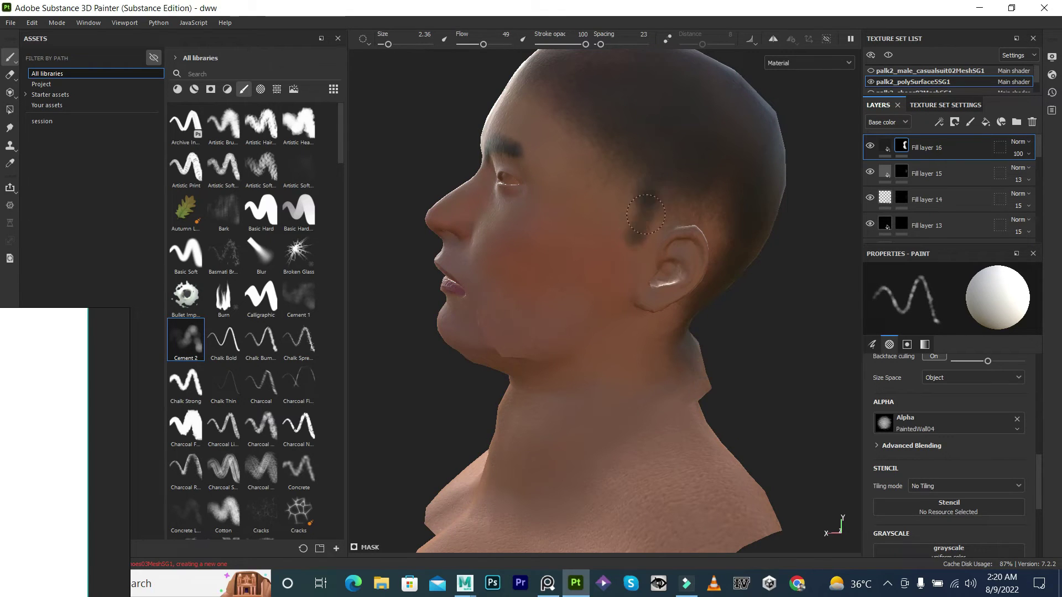
key(bracketright)
key(bracketright)
Paint dark hair strokes along the temple and sideburn, varying brush size between about 2.7 and 6.5.
alt+drag(564, 113, 725, 207)
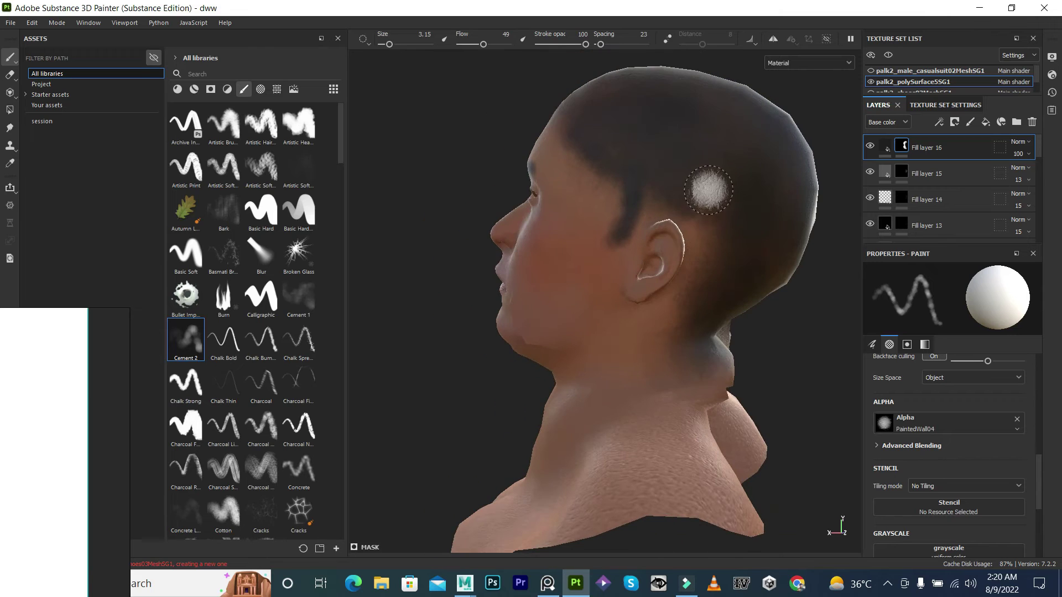
ctrl+right_drag(705, 177, 719, 178)
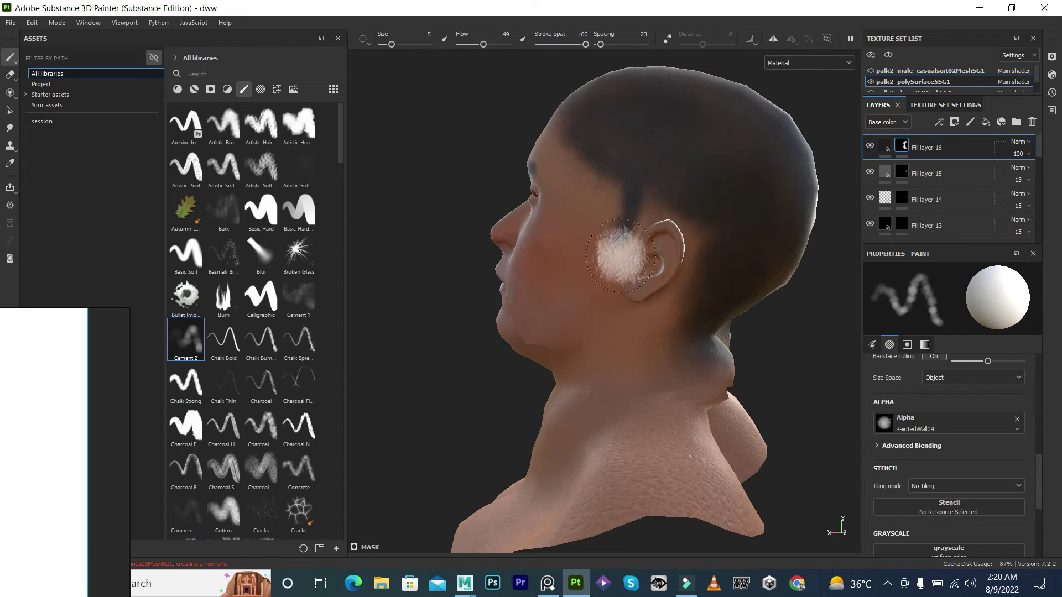
alt+drag(621, 255, 605, 178)
mouse_move(616, 213)
alt+mouse_down()
mouse_move(581, 272)
mouse_move(616, 208)
alt+mouse_up()
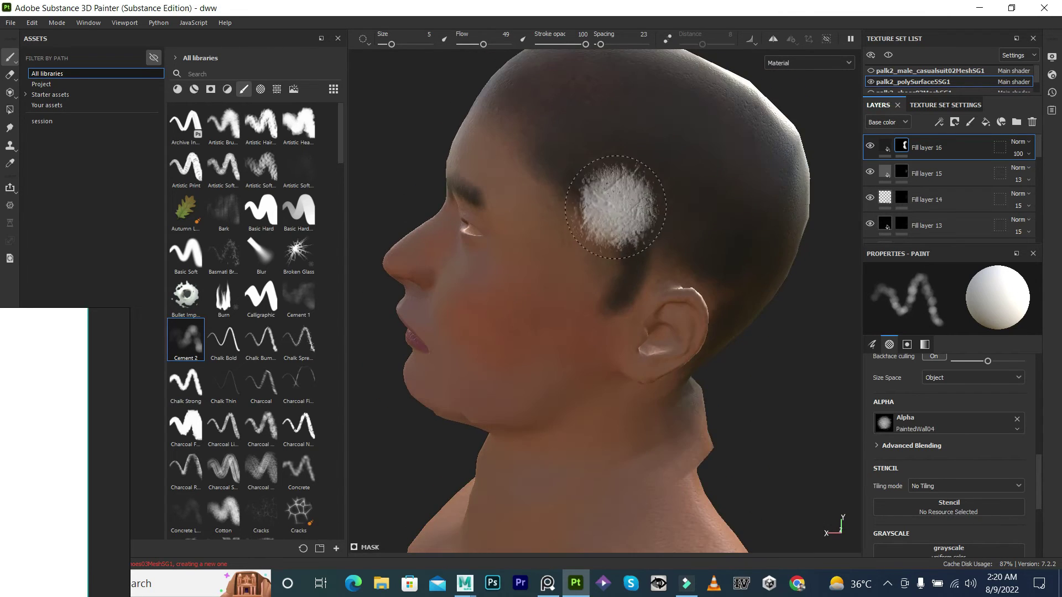
ctrl+right_drag(615, 207, 560, 155)
mouse_move(568, 114)
alt+mouse_down()
mouse_move(570, 247)
mouse_move(535, 185)
alt+mouse_up()
ctrl+right_drag(536, 185, 558, 186)
mouse_move(512, 174)
mouse_down()
mouse_move(531, 166)
mouse_move(435, 111)
mouse_move(540, 178)
mouse_move(500, 167)
mouse_up()
ctrl+right_drag(566, 339, 568, 294)
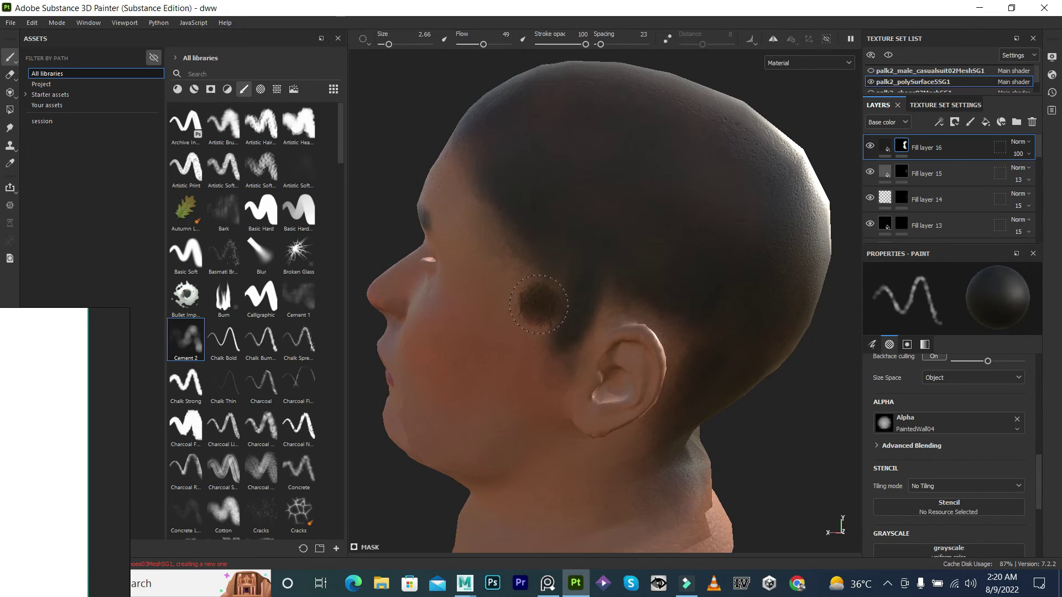
ctrl+right_drag(507, 223, 531, 223)
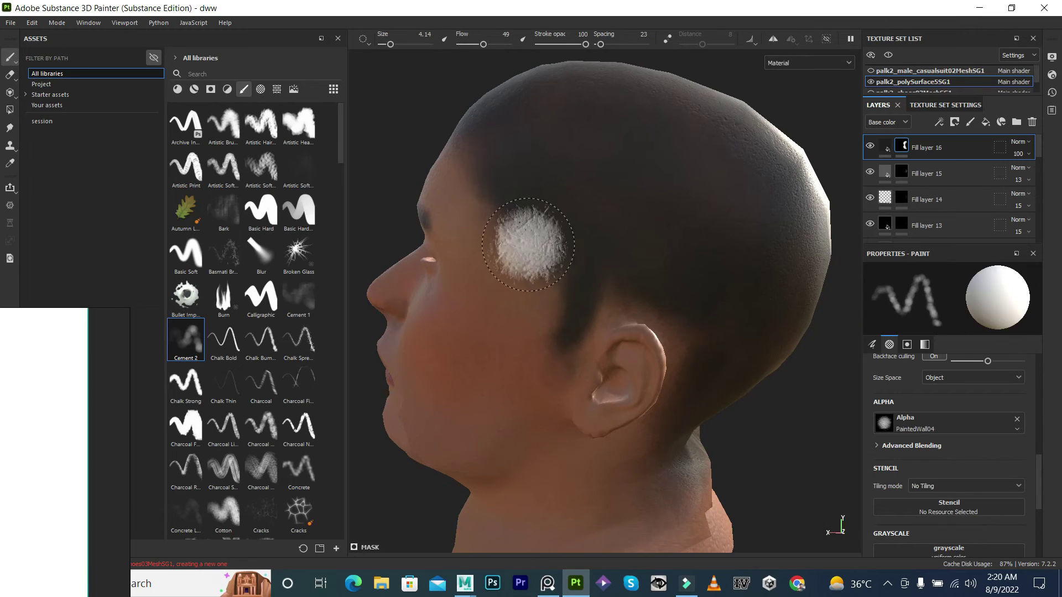
mouse_move(711, 304)
alt+mouse_down()
mouse_move(597, 244)
mouse_move(726, 264)
alt+mouse_up()
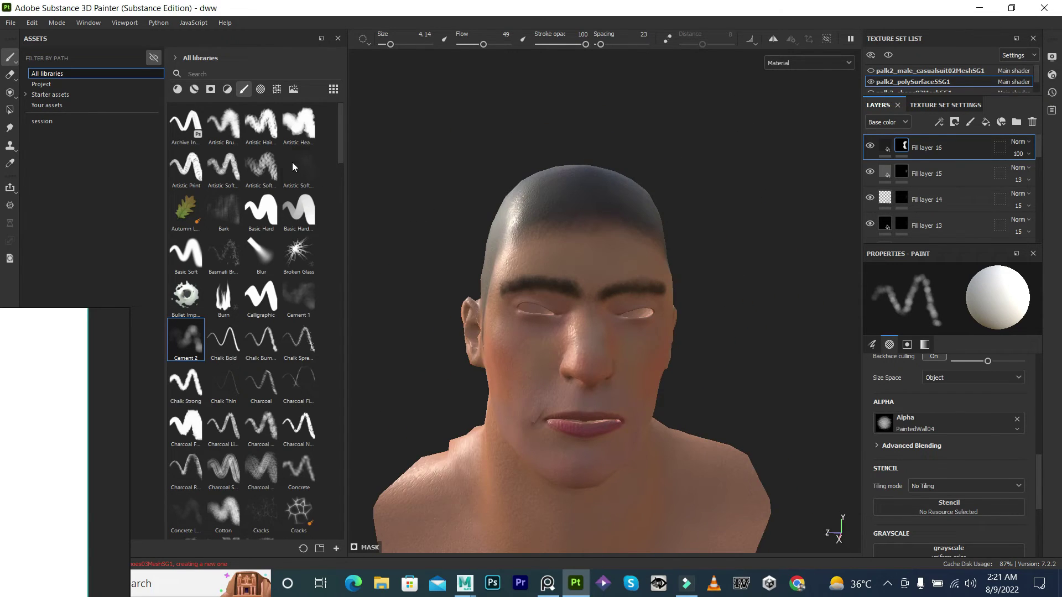
Select the Basic Hard brush and shrink it to about 1.2 for the right-side sideburn.
click(260, 210)
mouse_move(688, 230)
alt+mouse_down()
mouse_move(502, 175)
mouse_move(486, 277)
alt+mouse_up()
ctrl+right_drag(587, 254, 575, 248)
Carve skin colour into the temple hairline with a soft, low-hardness Basic Hard brush at about 2.29.
drag(586, 249, 551, 277)
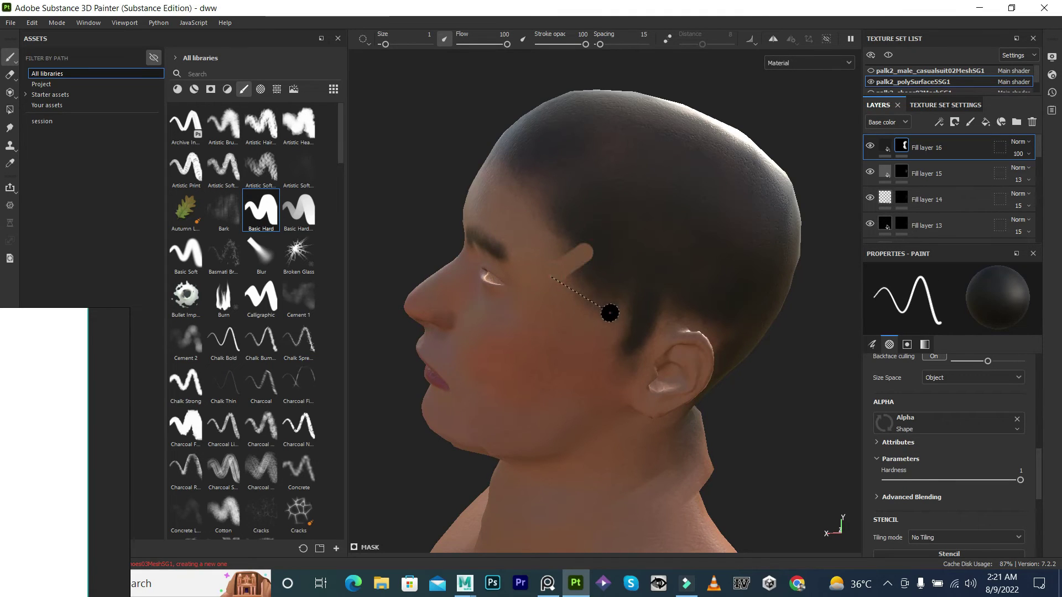
ctrl+right_drag(603, 370, 573, 340)
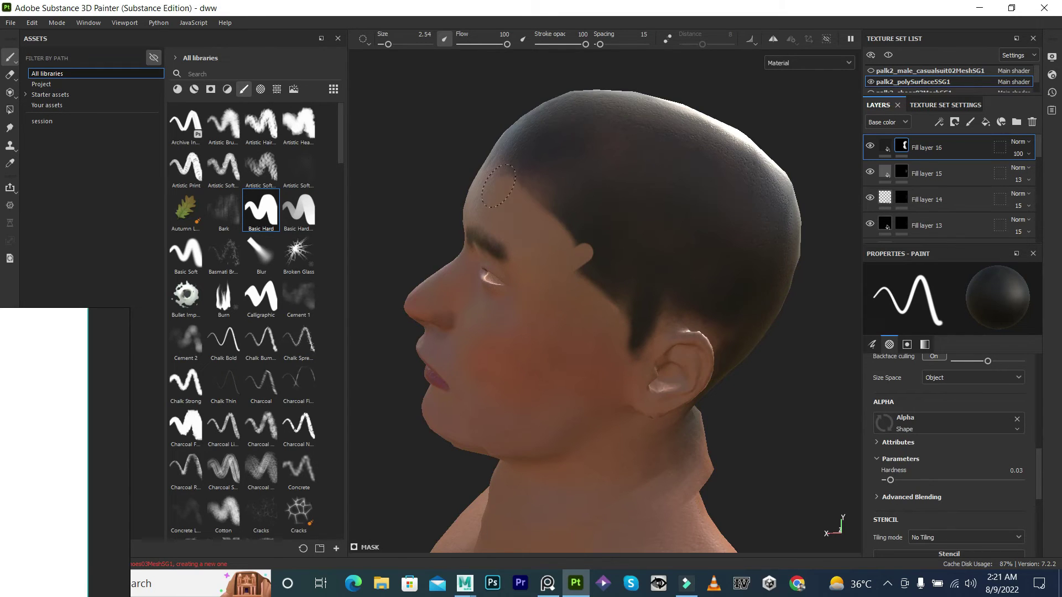
alt+drag(523, 207, 583, 252)
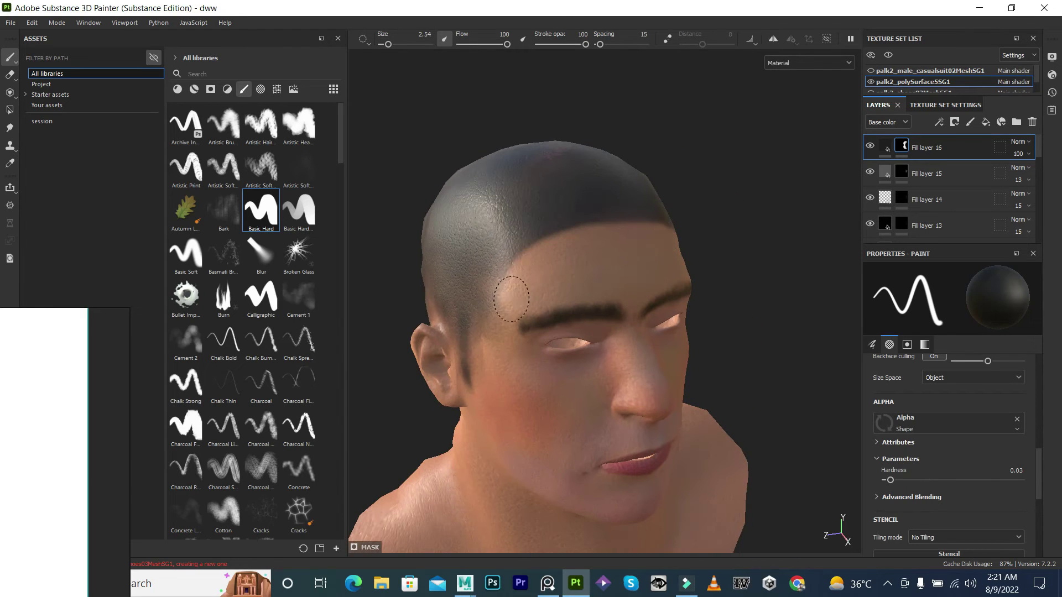
alt+drag(512, 299, 598, 260)
ctrl+right_drag(597, 260, 606, 263)
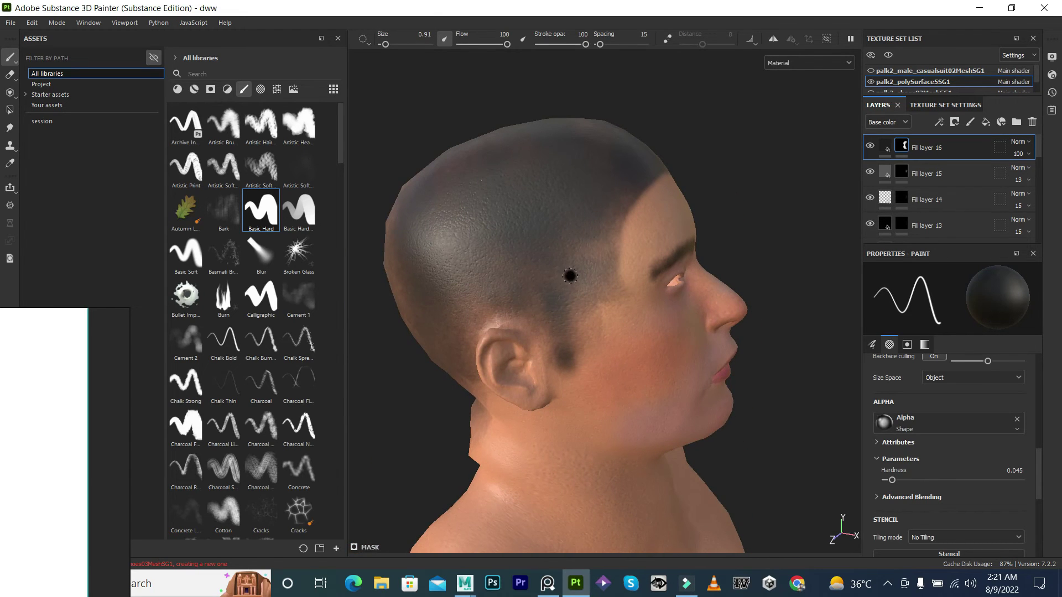
ctrl+right_drag(588, 313, 644, 313)
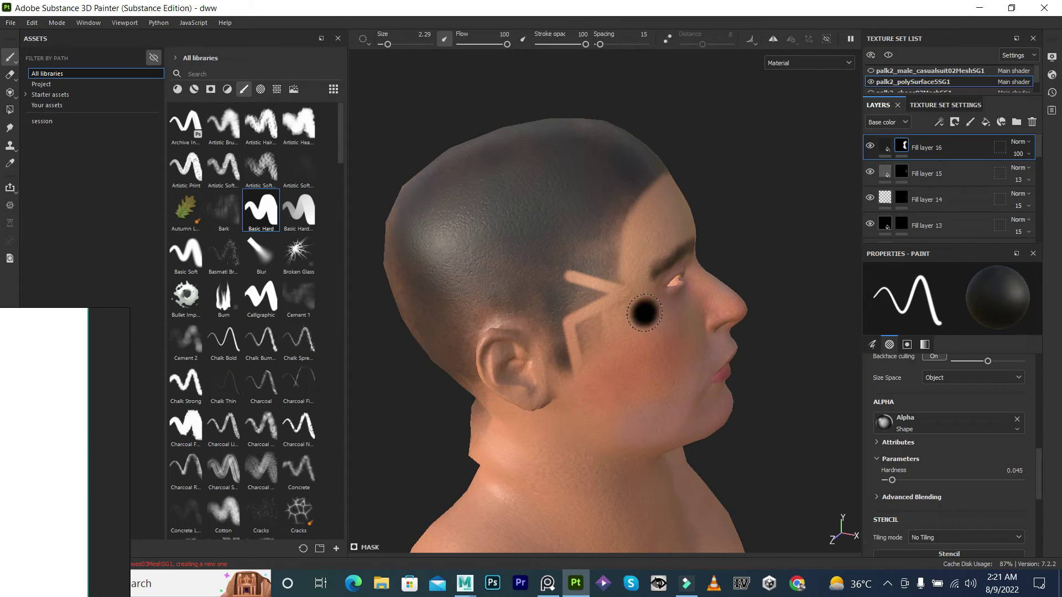
drag(621, 273, 609, 276)
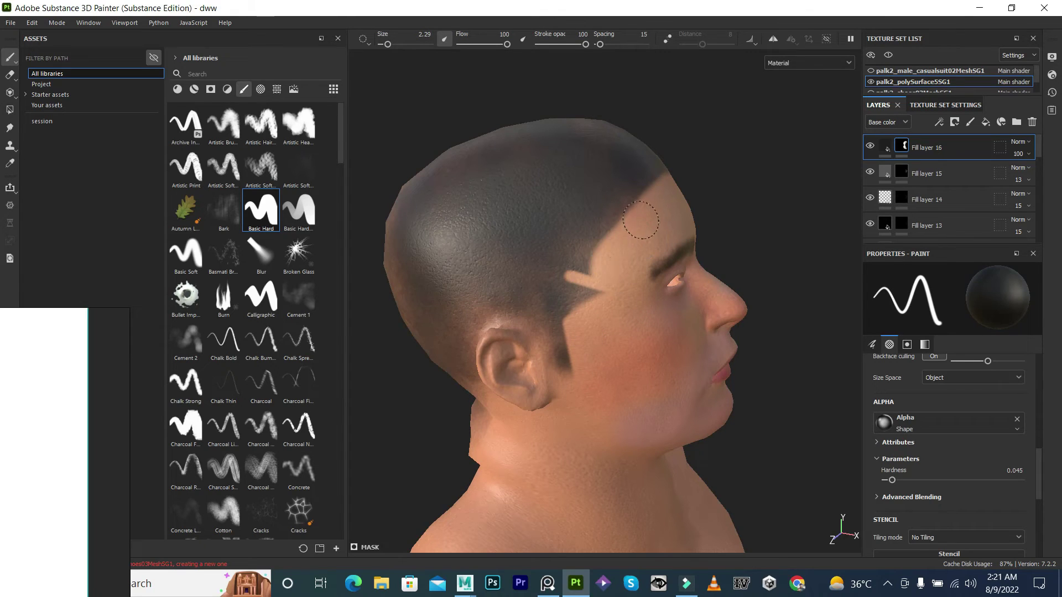
Swap the paint colour to white and select the Artistic Soft brush.
key(x)
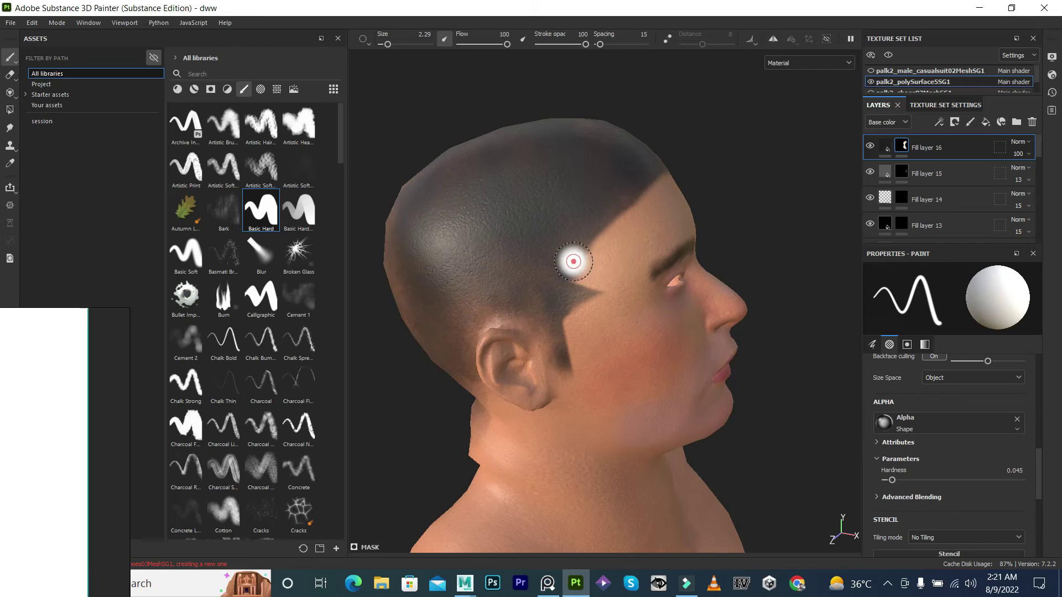
alt+drag(694, 252, 624, 221)
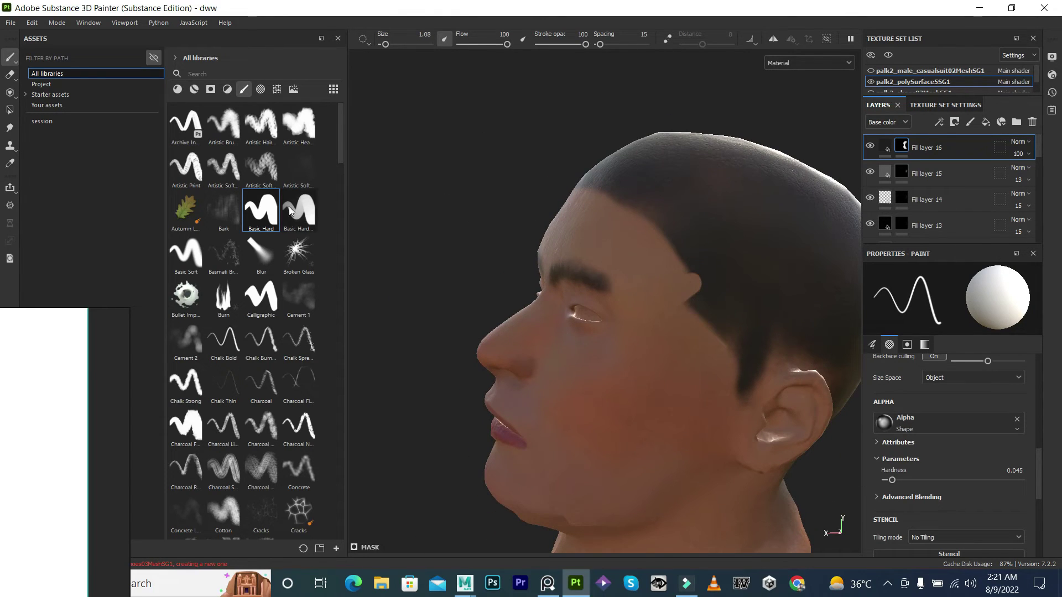
click(261, 166)
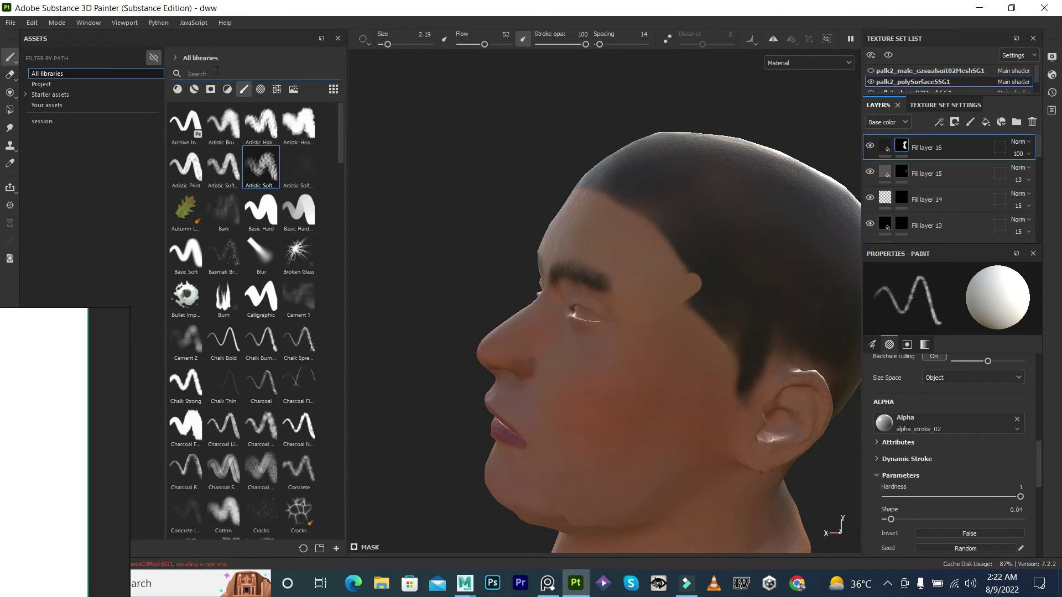
Find and select the Fur brush, then paint fur into the temple hairline notch.
text(fur)
click(261, 123)
key(bracketleft)
key(bracketleft)
key(bracketleft)
key(bracketright)
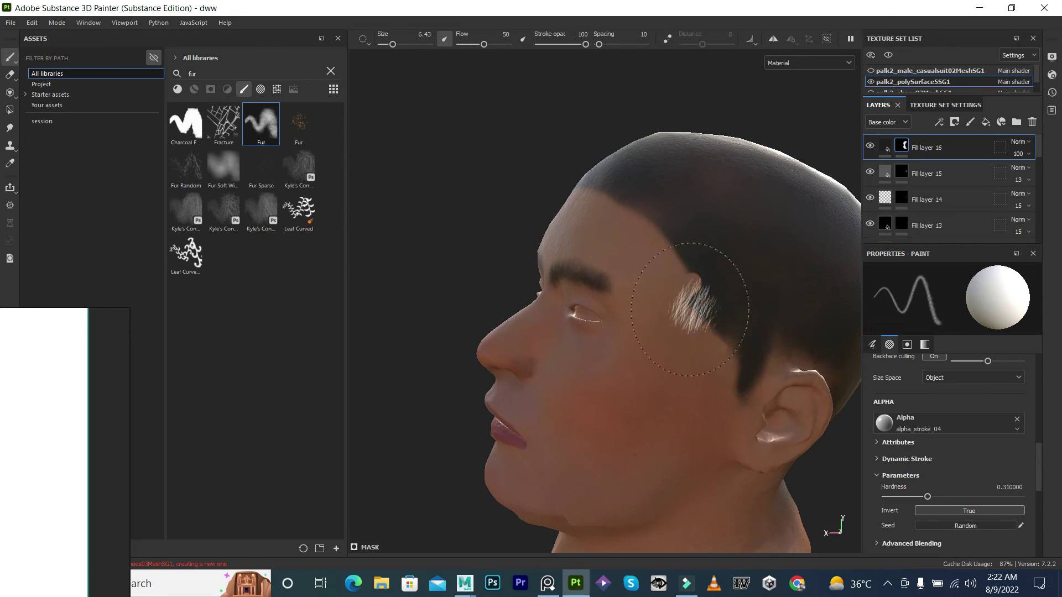
click(636, 177)
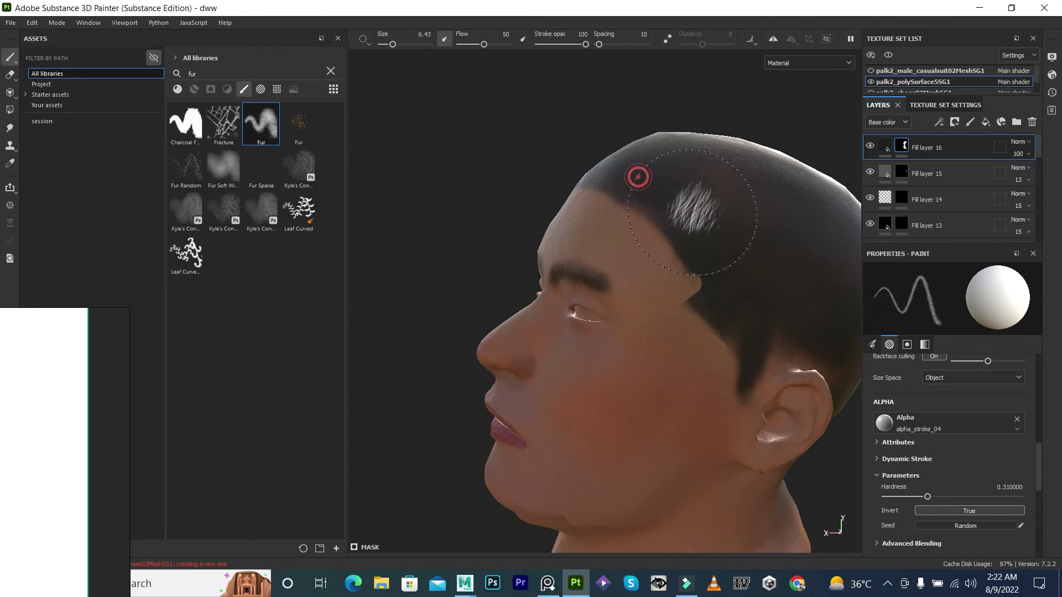
alt+drag(636, 173, 665, 271)
key(ctrl+z)
mouse_move(626, 368)
mouse_down()
mouse_move(635, 360)
mouse_move(645, 280)
mouse_move(661, 285)
mouse_up()
Paint size-5 fur strokes along the left temple hairline and down the right sideburn.
key(bracketleft)
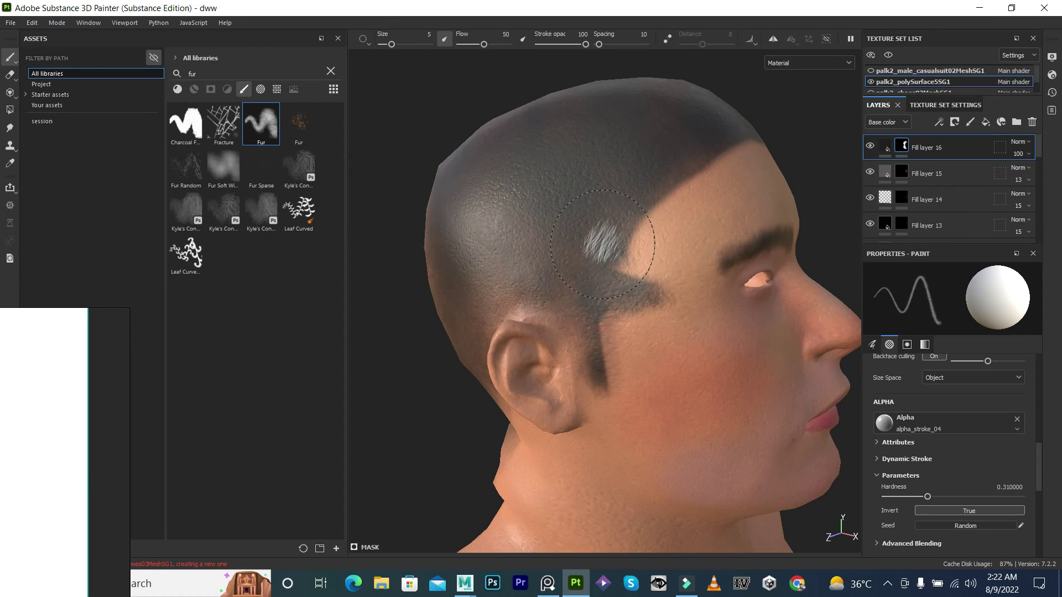
mouse_move(645, 223)
alt+mouse_down()
mouse_move(671, 225)
mouse_move(605, 320)
mouse_move(612, 370)
mouse_move(636, 387)
alt+mouse_up()
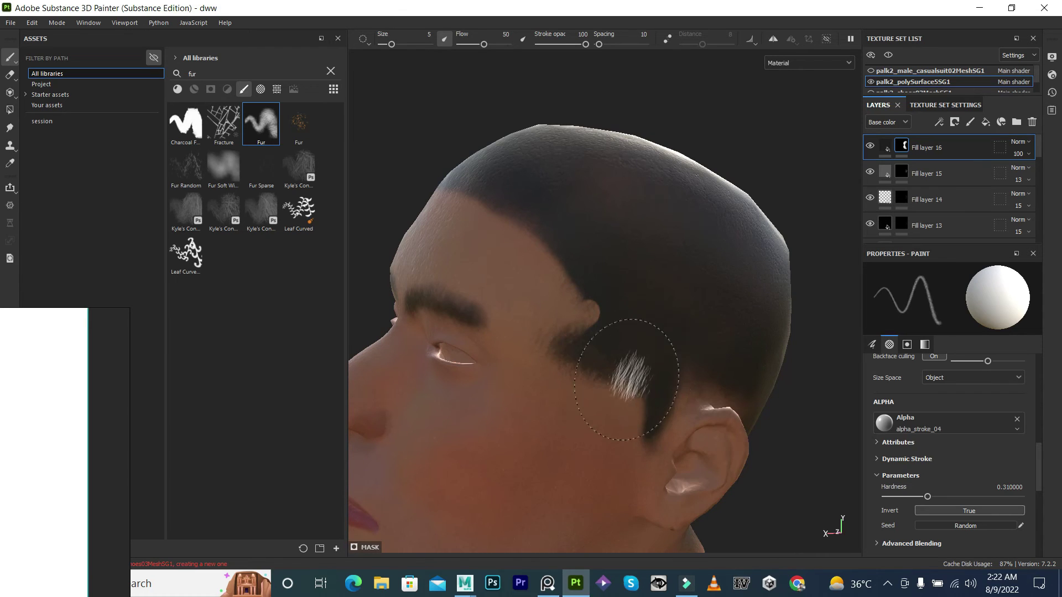
mouse_move(651, 425)
mouse_down()
mouse_move(604, 308)
mouse_move(517, 238)
mouse_move(514, 220)
mouse_move(625, 232)
mouse_move(671, 202)
mouse_up()
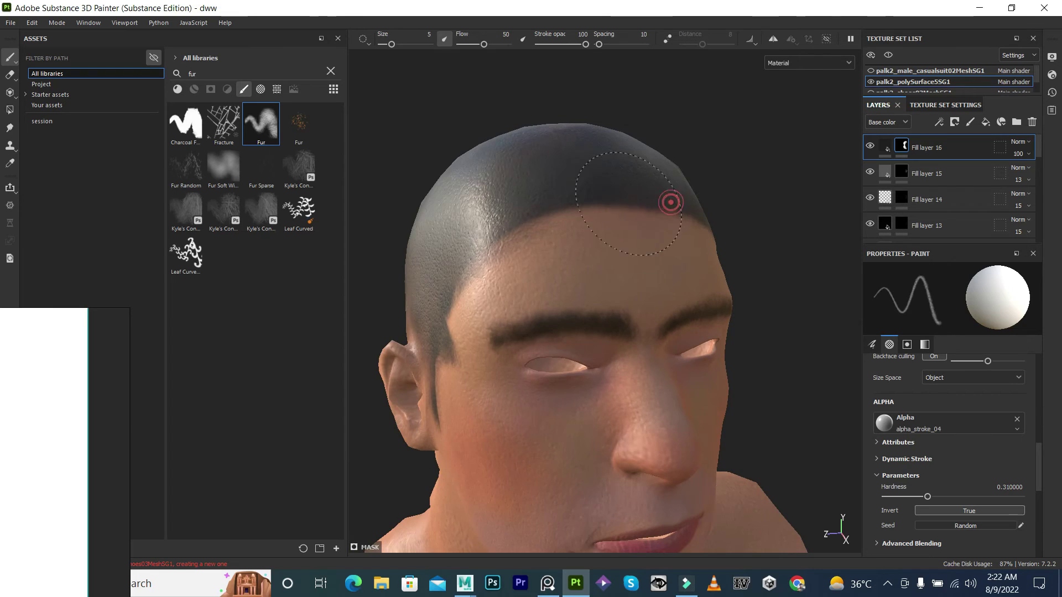
alt+drag(438, 292, 488, 273)
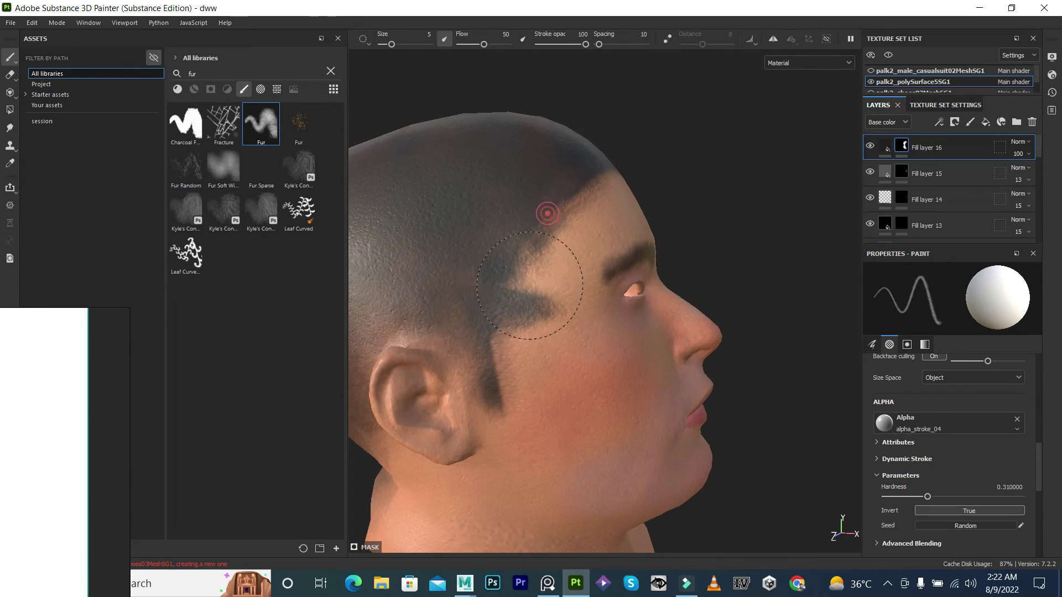
drag(490, 260, 497, 353)
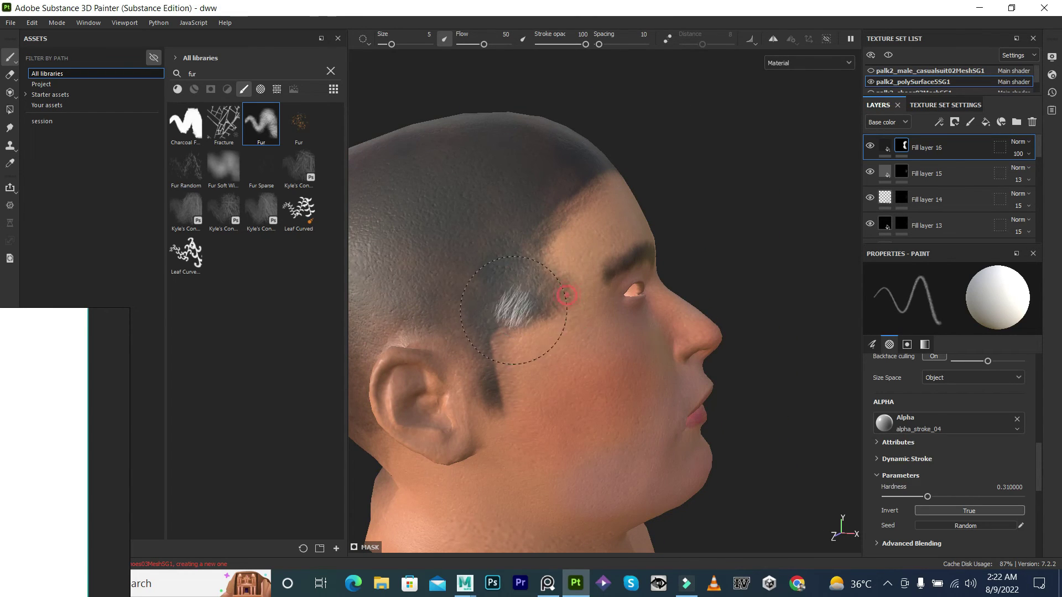
click(210, 166)
mouse_move(553, 232)
alt+mouse_down()
mouse_move(580, 208)
mouse_move(569, 205)
alt+mouse_up()
Switch back to a small, fully soft Basic Hard brush and lighten a patch at the hairline.
click(330, 72)
click(261, 210)
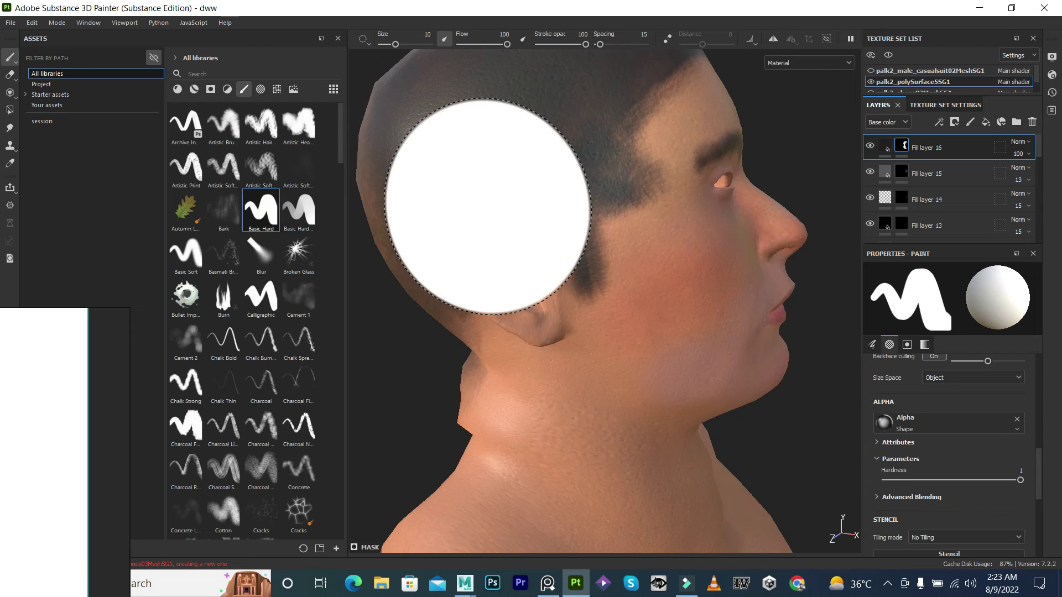
right_click(466, 332)
ctrl+right_drag(451, 238, 398, 260)
click(633, 130)
drag(634, 130, 638, 127)
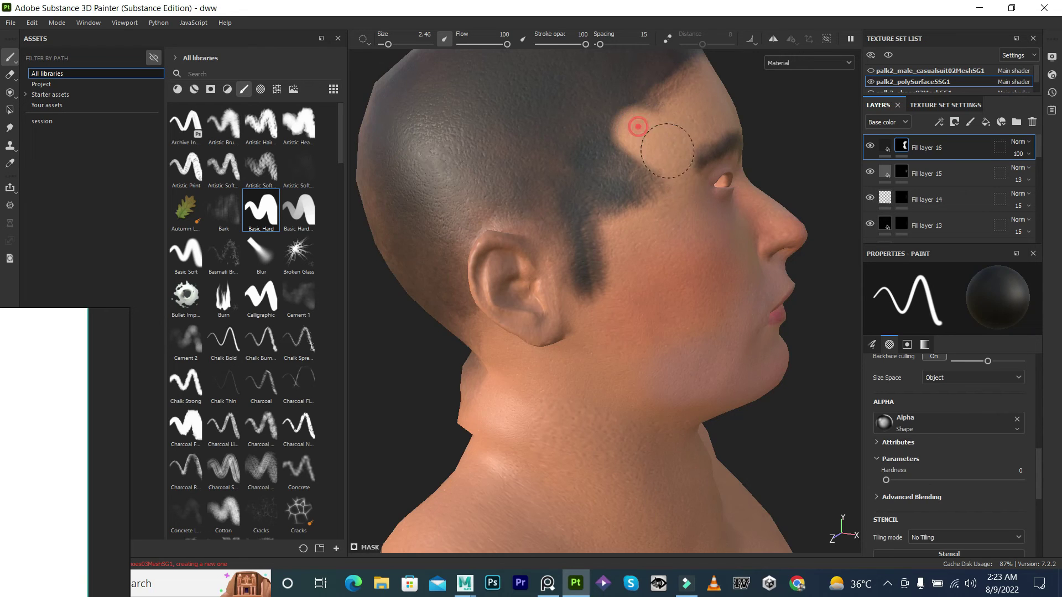
click(548, 259)
Brighten the band at the back of the neck with skin-tone paint at brush size about 1.
mouse_move(486, 346)
alt+mouse_down()
mouse_move(526, 315)
mouse_move(522, 288)
mouse_move(562, 263)
alt+mouse_up()
ctrl+right_drag(562, 263, 580, 263)
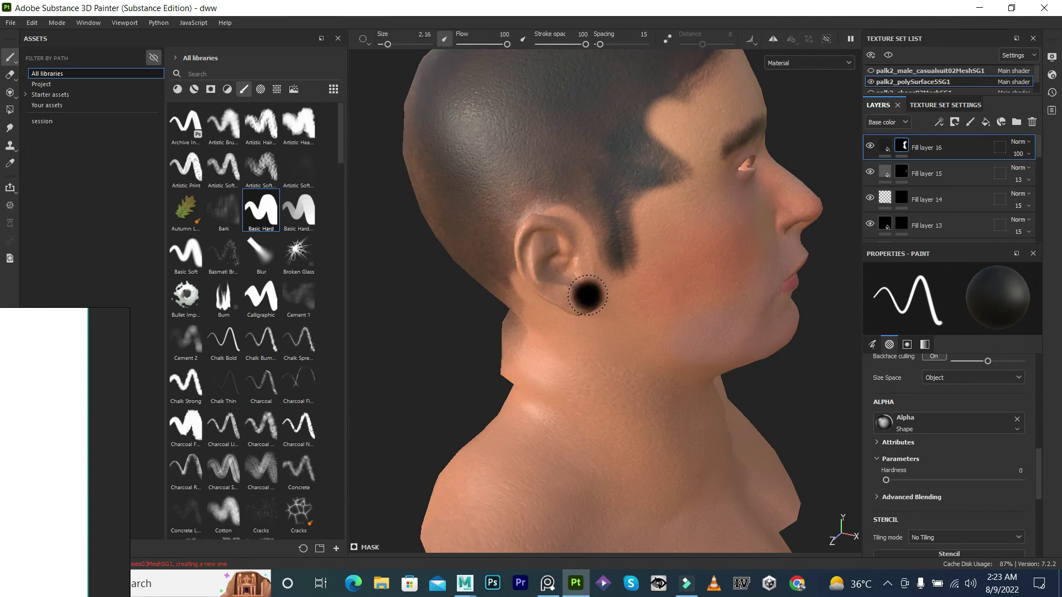
alt+drag(587, 295, 609, 206)
alt+drag(565, 260, 611, 313)
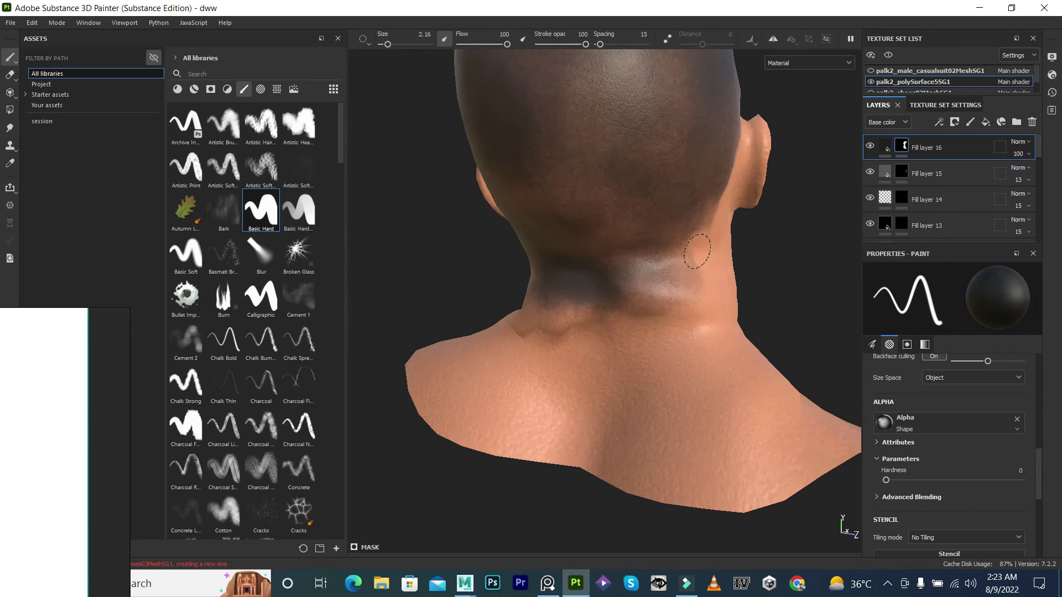
drag(697, 252, 570, 311)
alt+drag(663, 324, 538, 281)
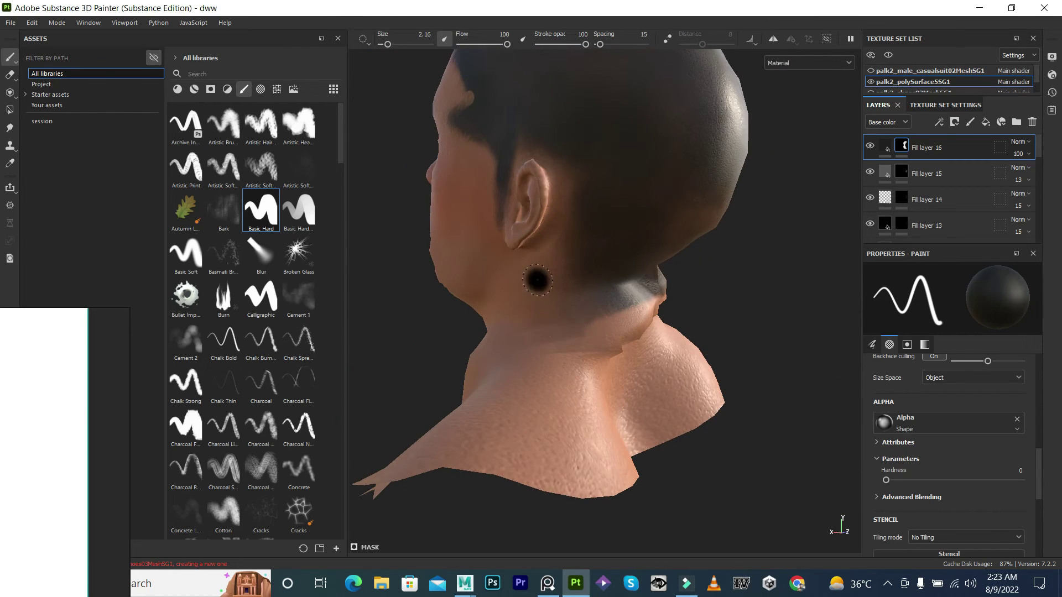
alt+drag(533, 244, 520, 246)
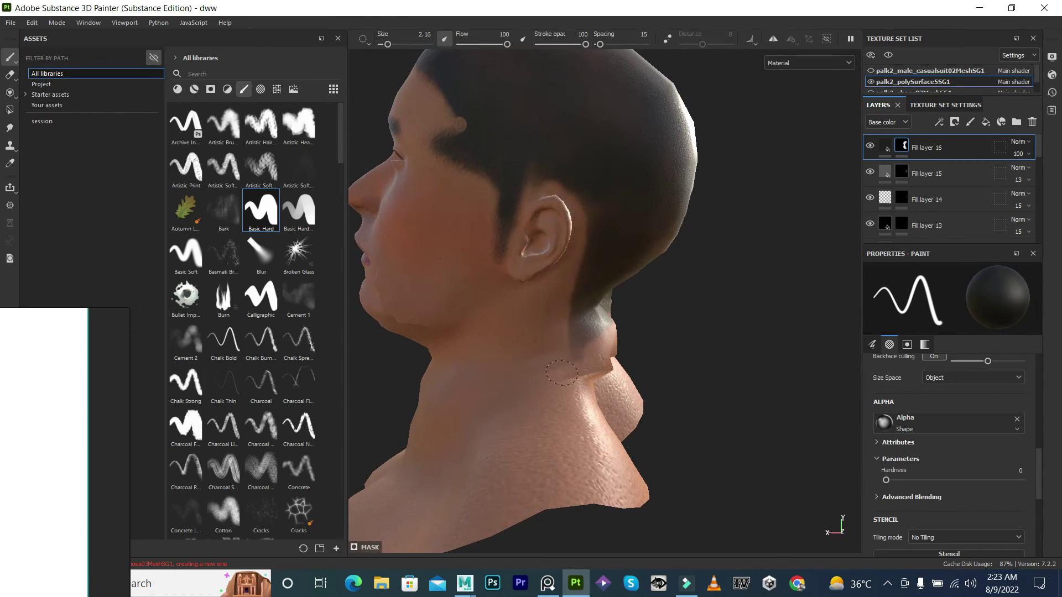
key(x)
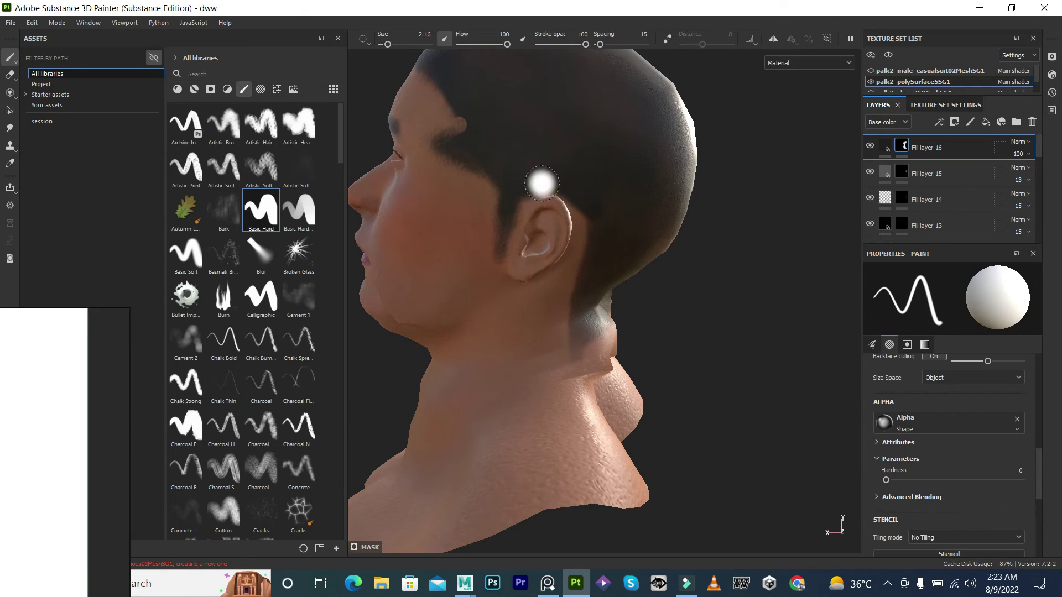
key(x)
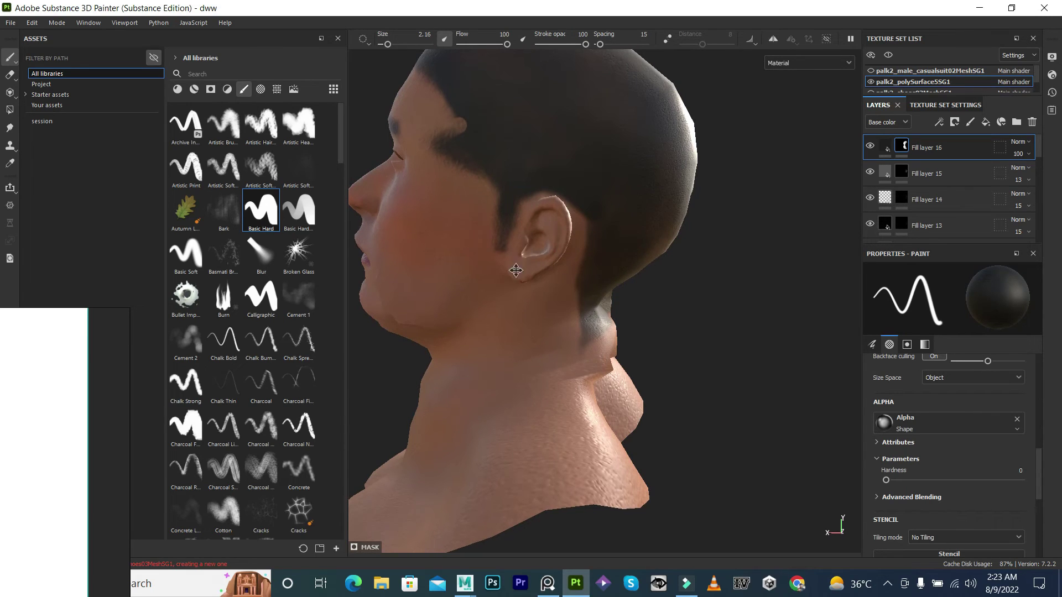
Set the Basic Hard brush to size 4.05, flow 49 and white mask paint while checking the hairline.
alt+drag(578, 301, 549, 295)
mouse_move(575, 406)
alt+mouse_down()
mouse_move(486, 332)
mouse_move(503, 297)
mouse_move(515, 345)
alt+mouse_up()
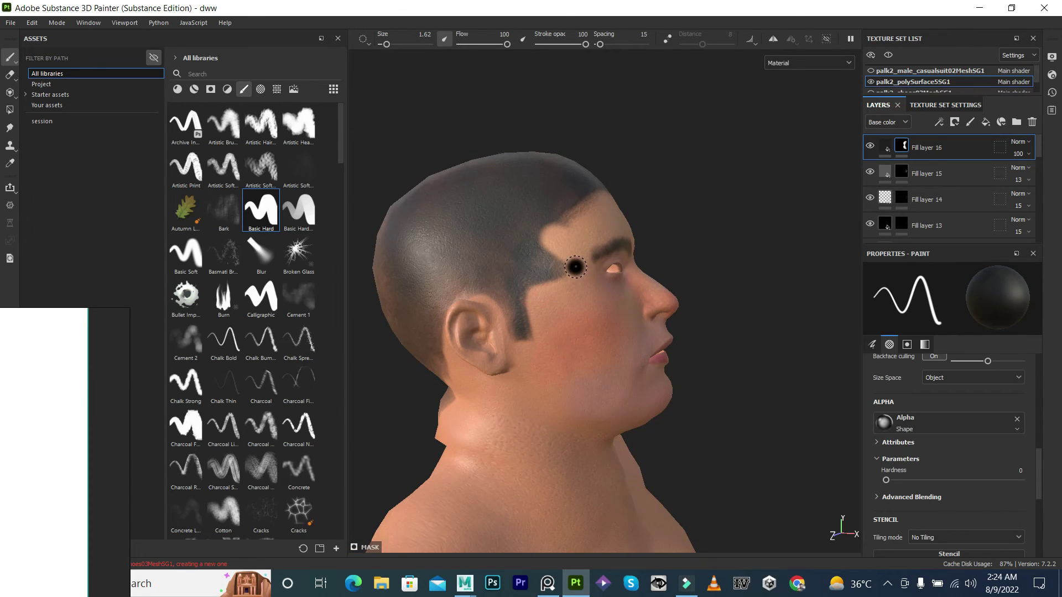
mouse_move(574, 221)
alt+mouse_down()
mouse_move(621, 227)
mouse_move(571, 238)
mouse_move(662, 287)
alt+mouse_up()
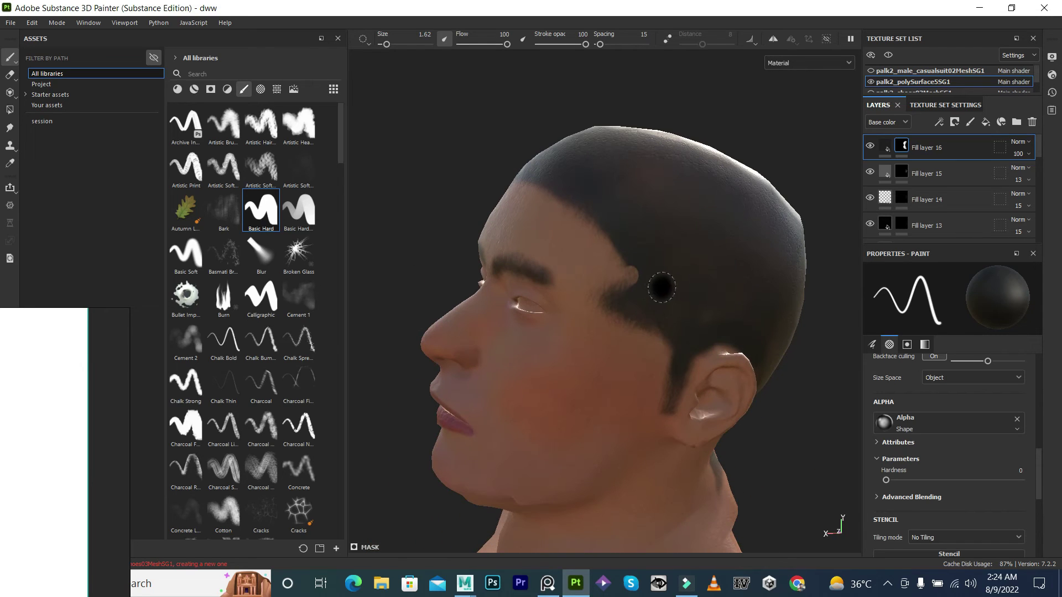
right_click(646, 307)
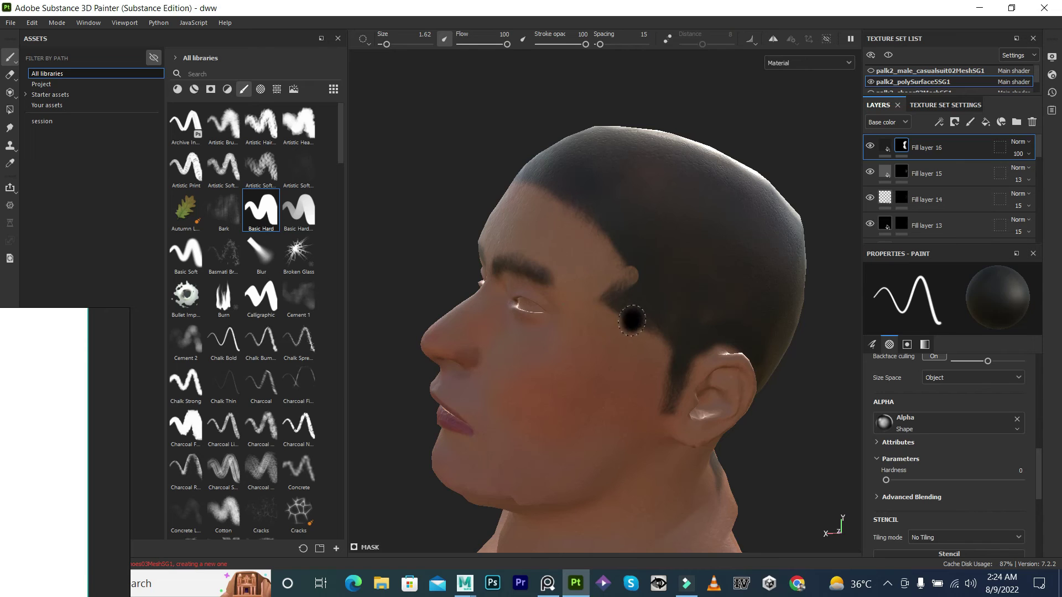
key(x)
key(x)
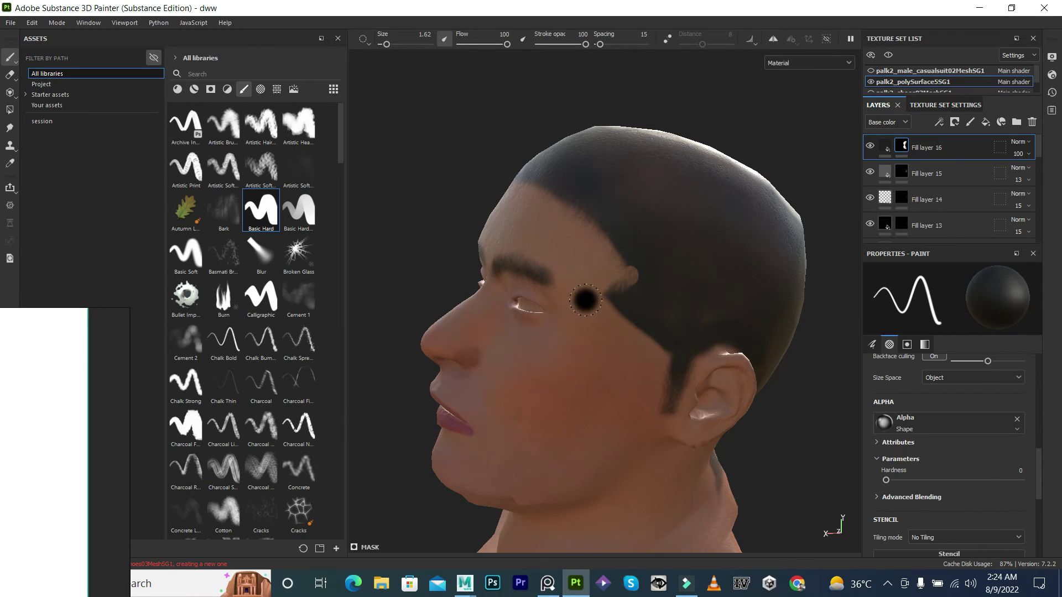
mouse_move(558, 217)
alt+mouse_down()
mouse_move(621, 213)
mouse_move(487, 249)
mouse_move(652, 261)
mouse_move(601, 259)
alt+mouse_up()
ctrl+right_drag(585, 250, 609, 249)
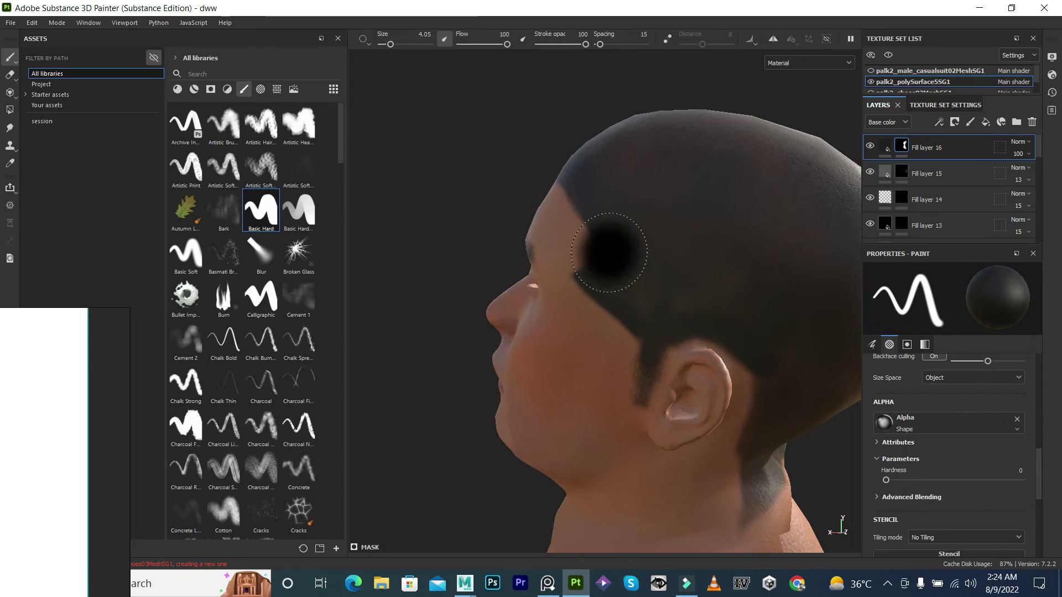
drag(474, 45, 482, 44)
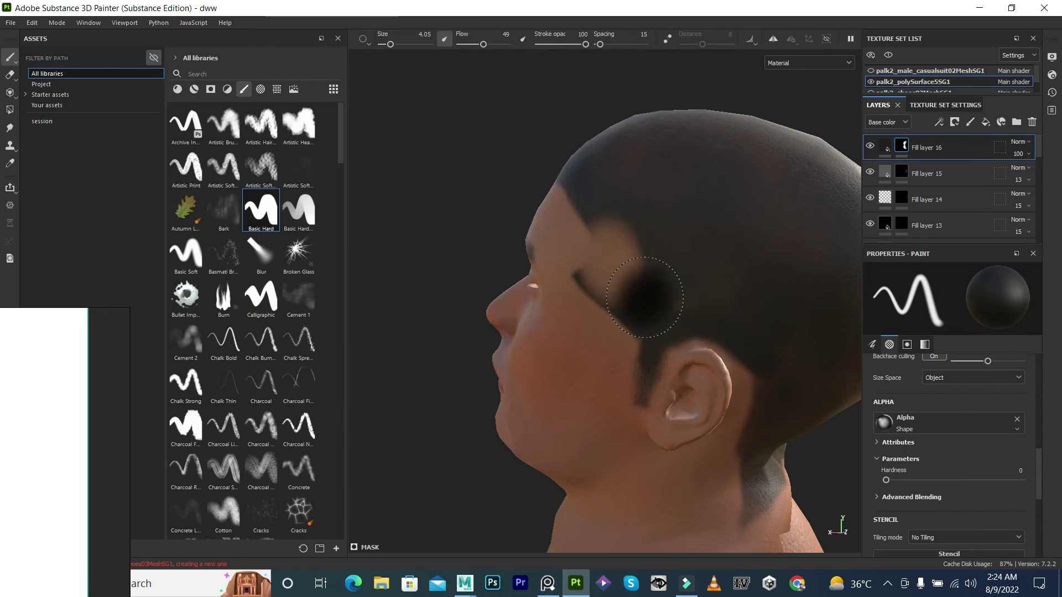
key(x)
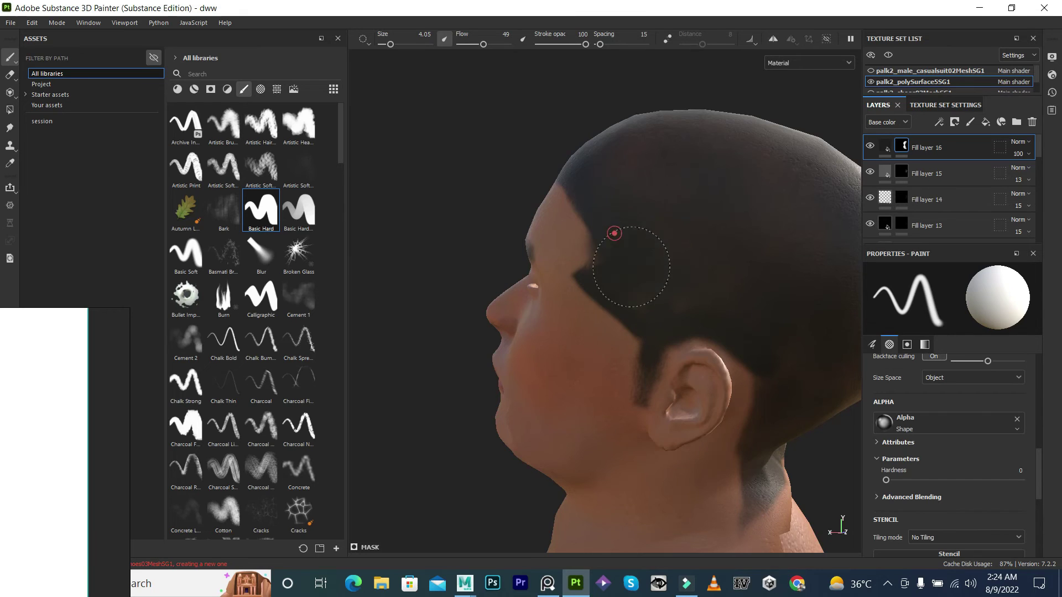
alt+drag(629, 263, 439, 277)
alt+drag(519, 299, 434, 256)
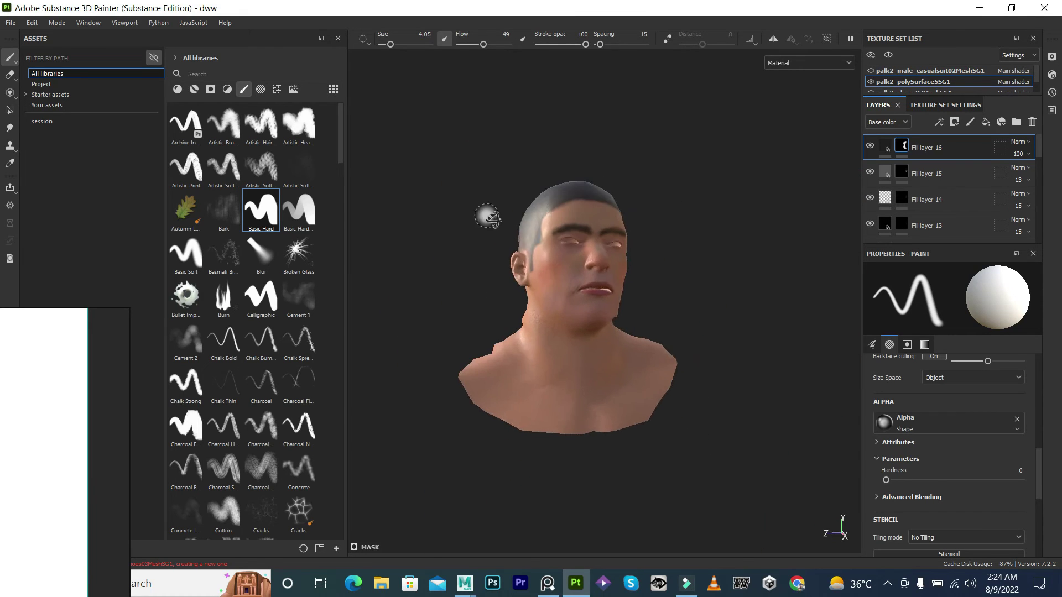
mouse_move(435, 257)
alt+right_down()
mouse_move(633, 297)
mouse_move(711, 264)
alt+right_up()
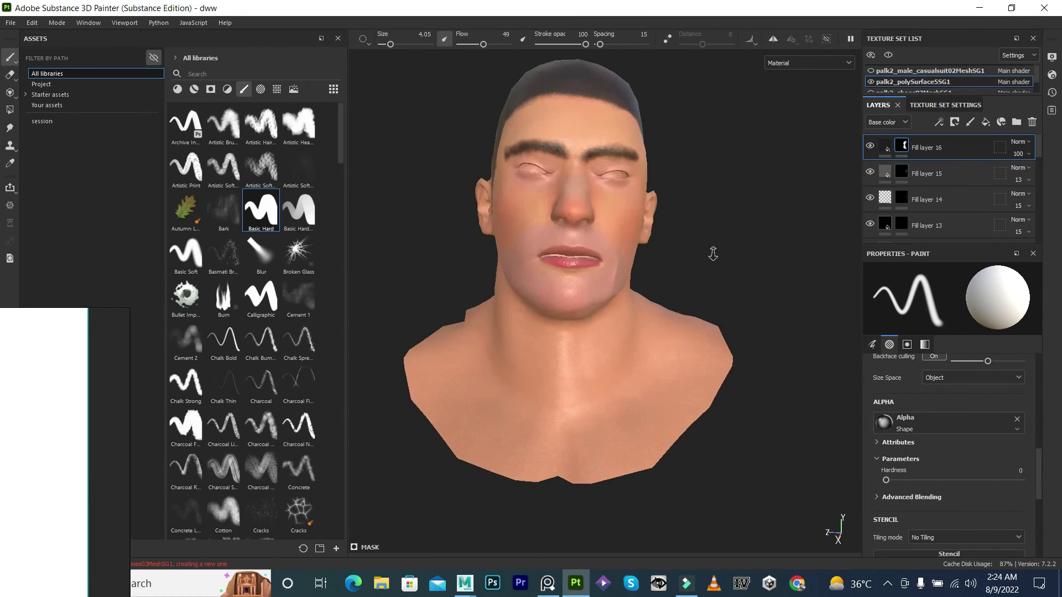
alt+drag(712, 264, 528, 241)
alt+right_drag(529, 241, 600, 213)
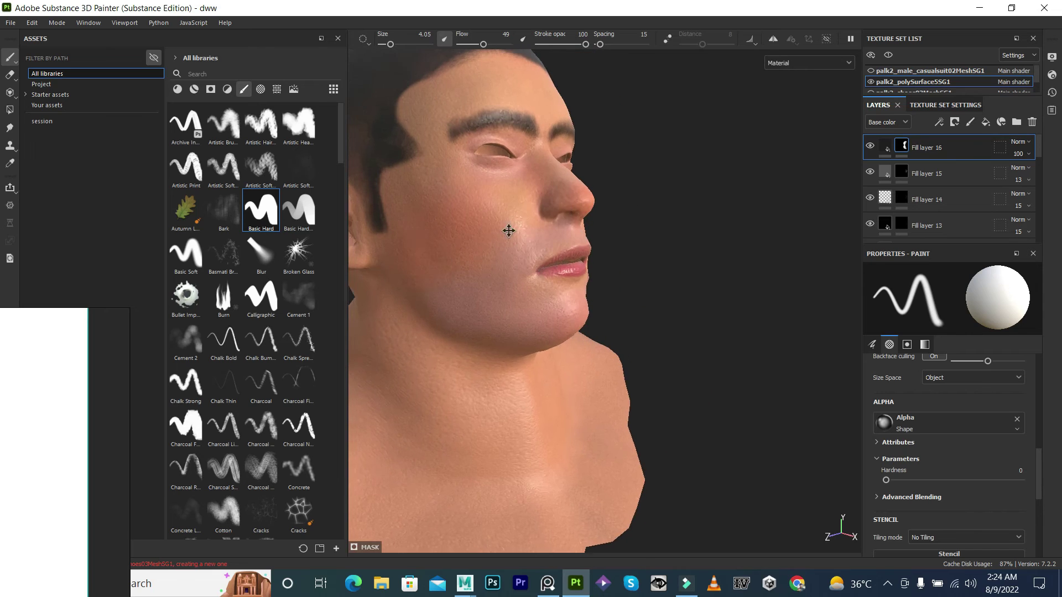
alt+drag(507, 230, 515, 227)
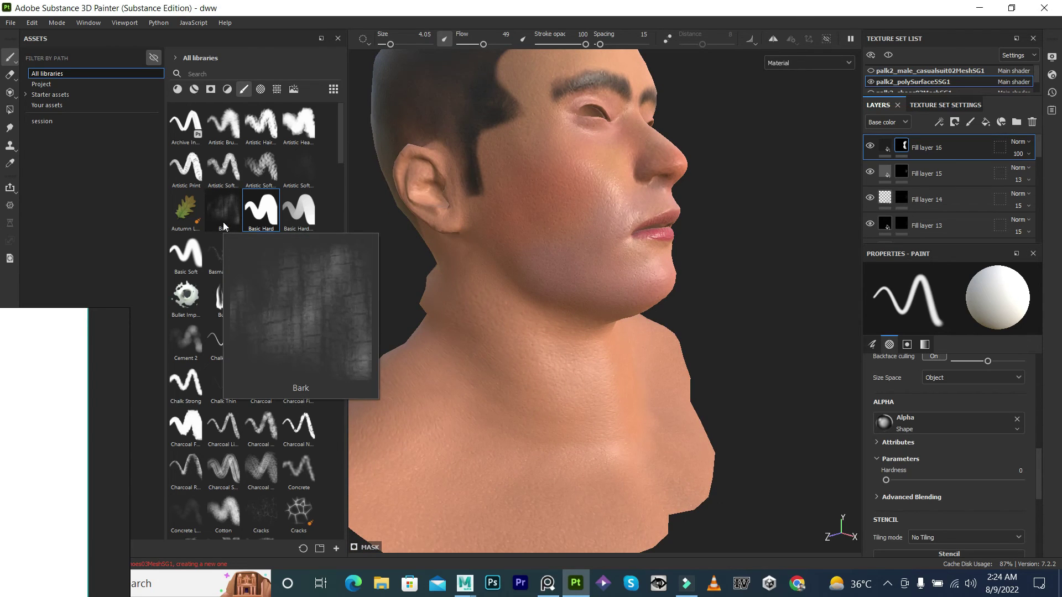
Try a scattered-stroke brush at about size 7 and undo its test strokes on the chin.
scroll(219, 276, down, 5)
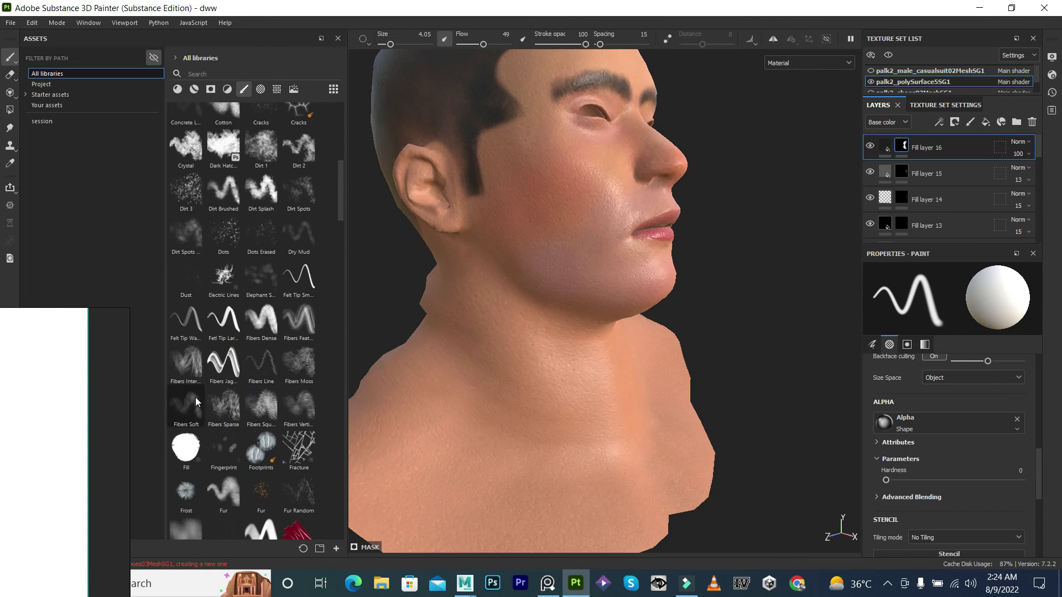
mouse_move(186, 363)
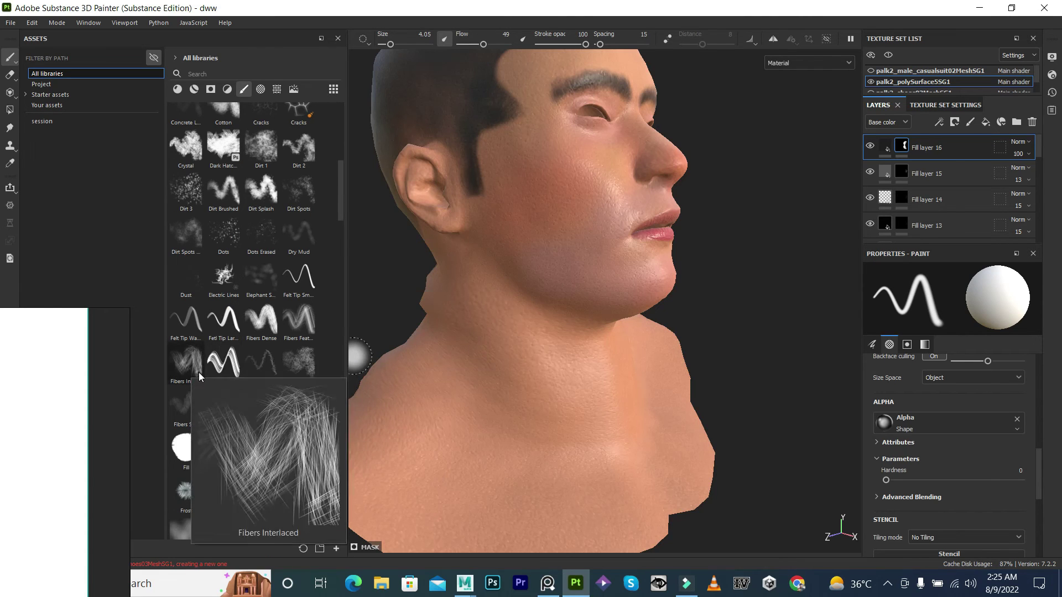
scroll(198, 373, down, 3)
scroll(249, 387, down, 10)
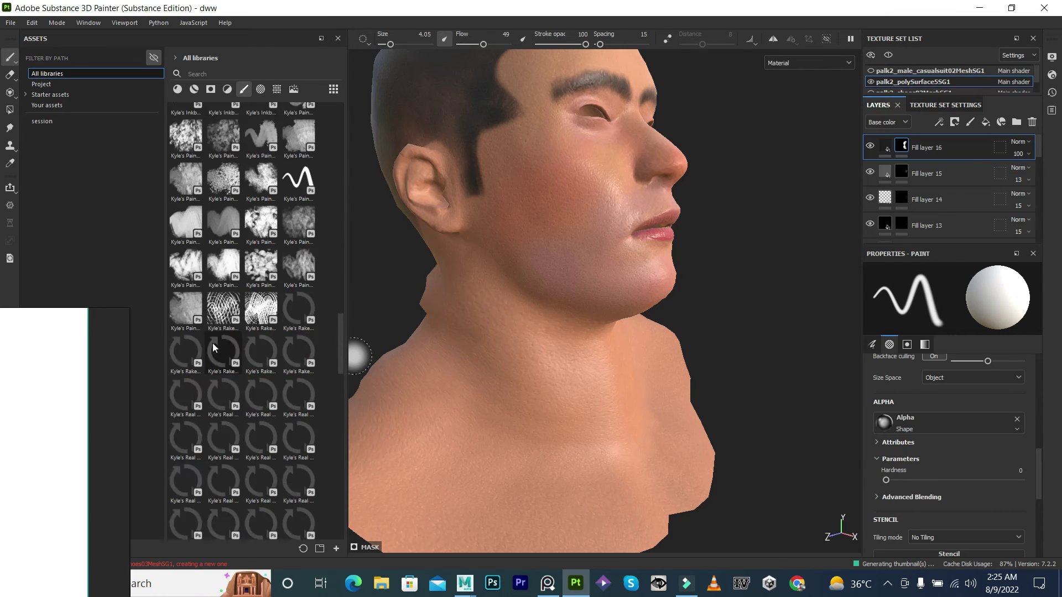
click(188, 242)
ctrl+right_drag(494, 203, 574, 267)
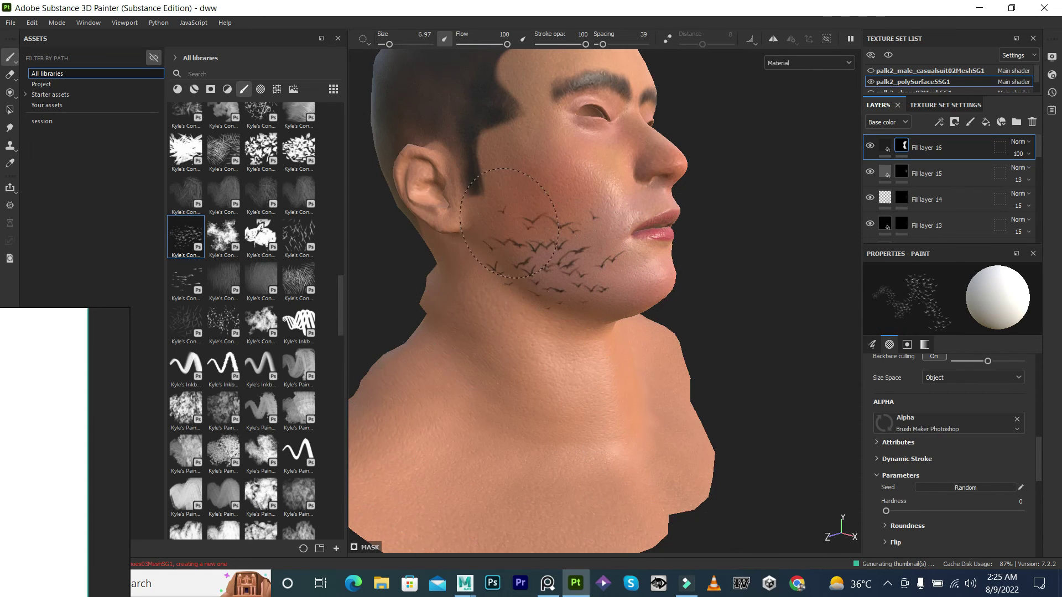
key(ctrl+z)
Choose a Kyle's speckle-scatter brush, shrink it to about 8, and undo the cheek test.
scroll(294, 419, down, 5)
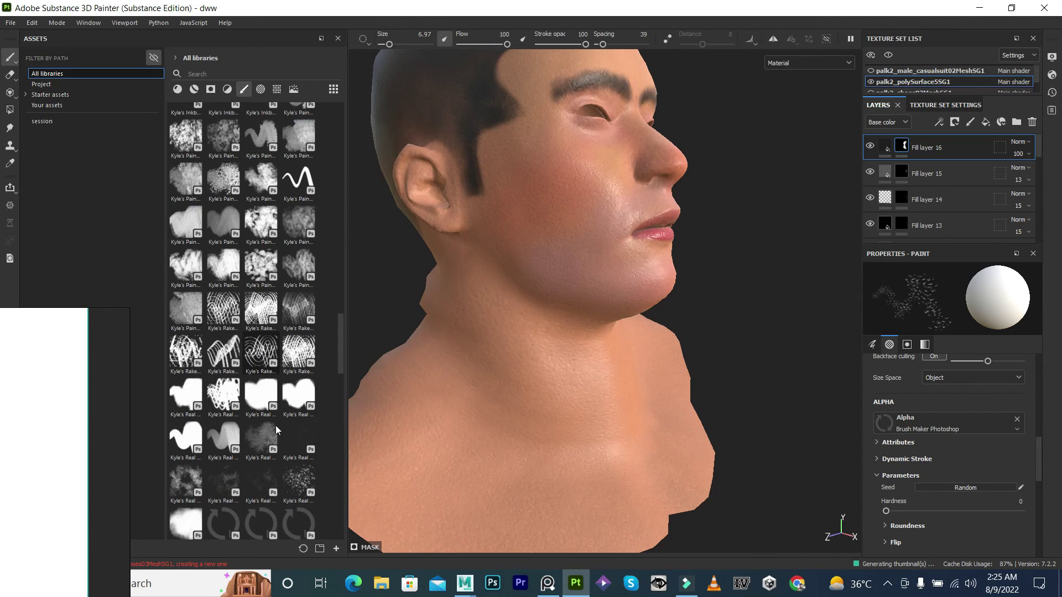
scroll(276, 426, down, 5)
click(299, 251)
ctrl+right_drag(587, 200, 525, 226)
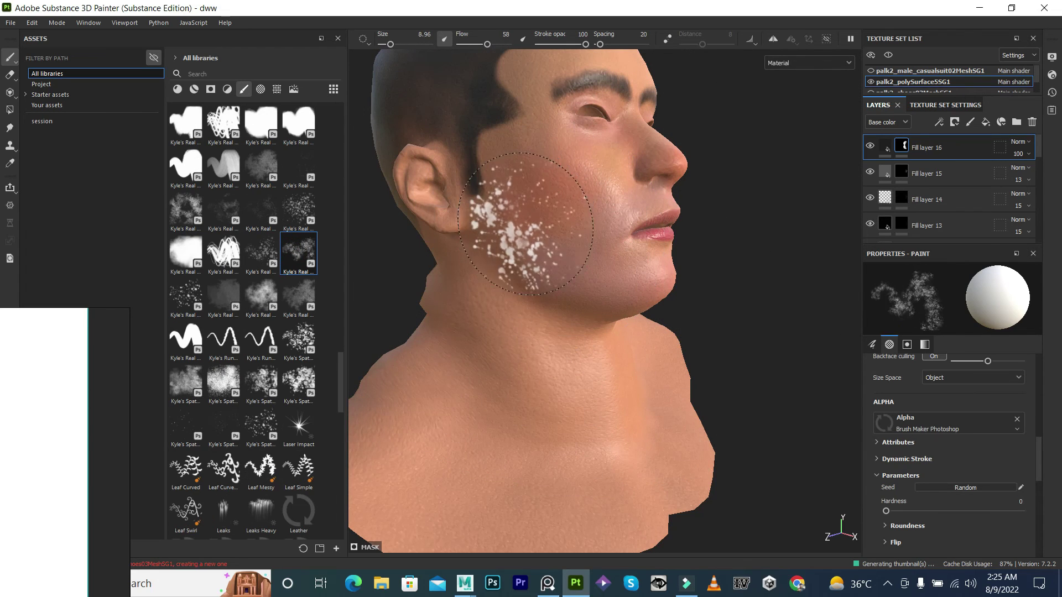
drag(514, 227, 551, 196)
key(ctrl+z)
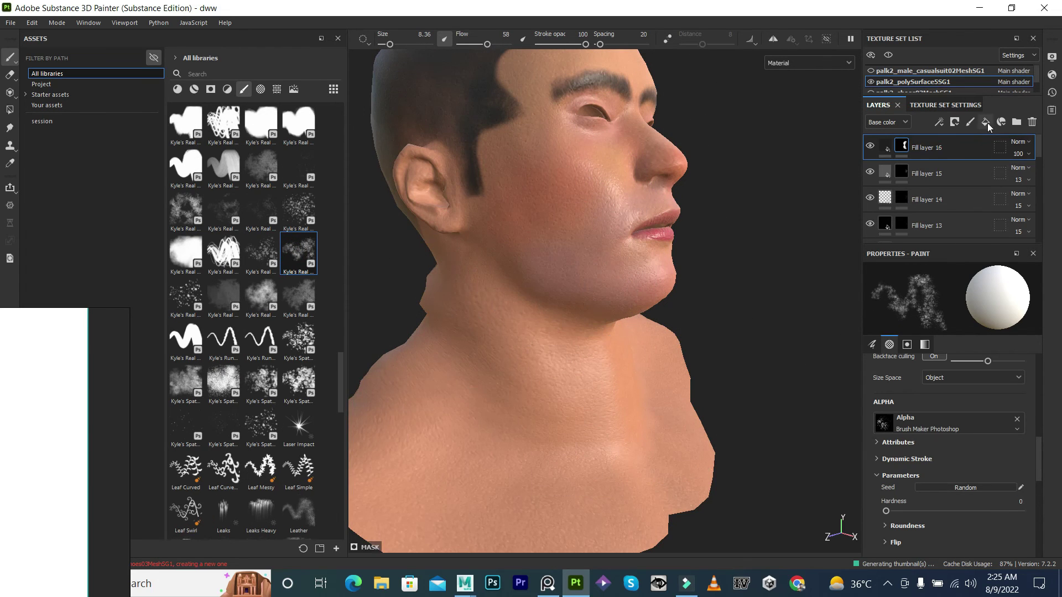
Add a fill layer with black base colour and target its mask for painting.
click(986, 121)
right_click(930, 147)
click(949, 87)
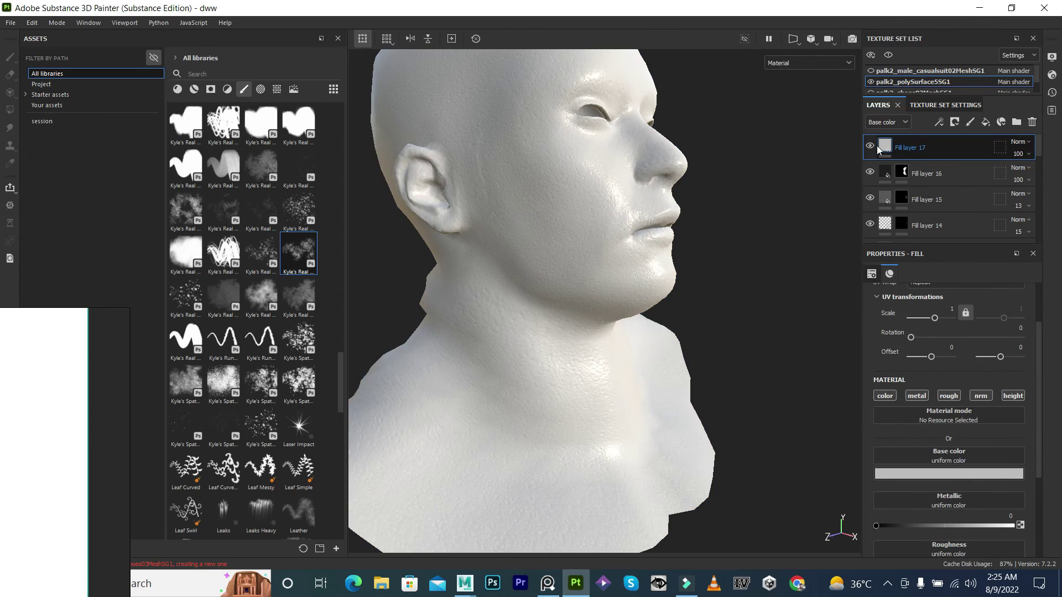
click(947, 471)
click(902, 147)
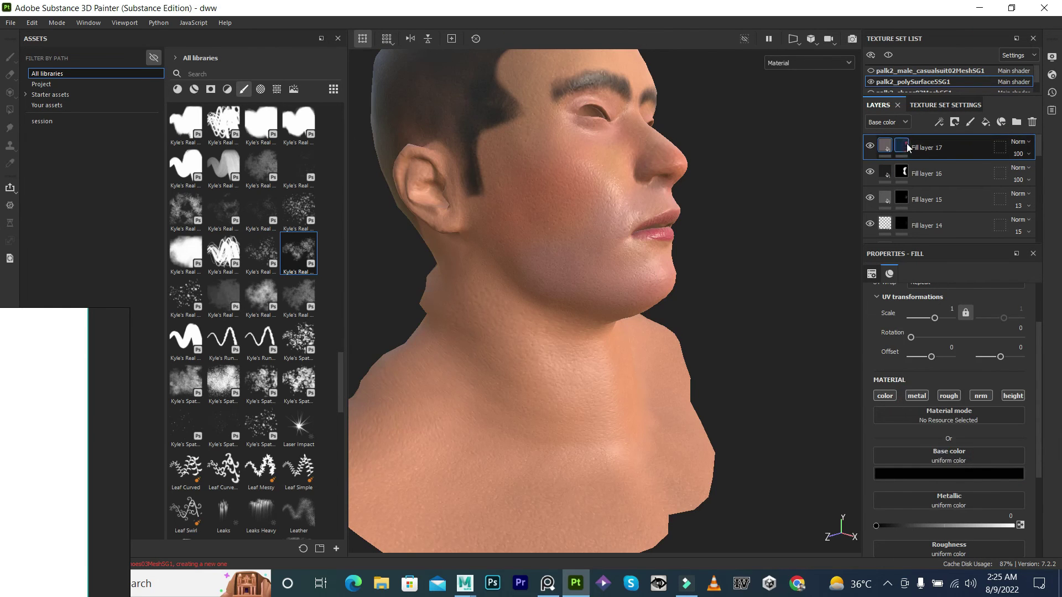
key(1)
Paint speckle stubble across the cheek, jawline and chin at brush size about 4.4.
drag(509, 211, 545, 215)
ctrl+right_drag(546, 216, 520, 216)
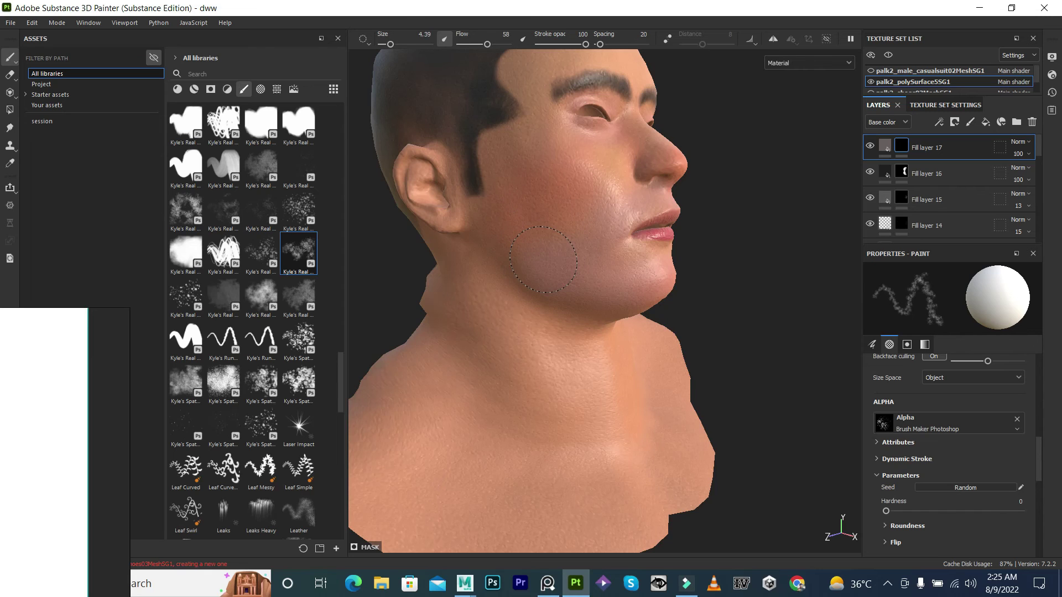
click(543, 260)
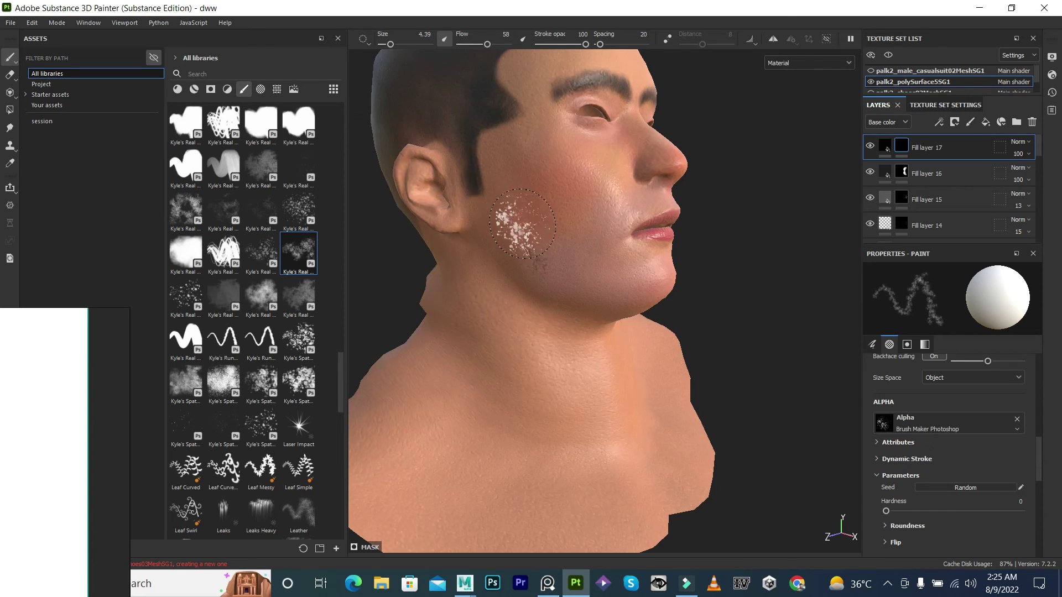
mouse_move(497, 233)
mouse_down()
mouse_move(575, 277)
mouse_move(553, 257)
mouse_up()
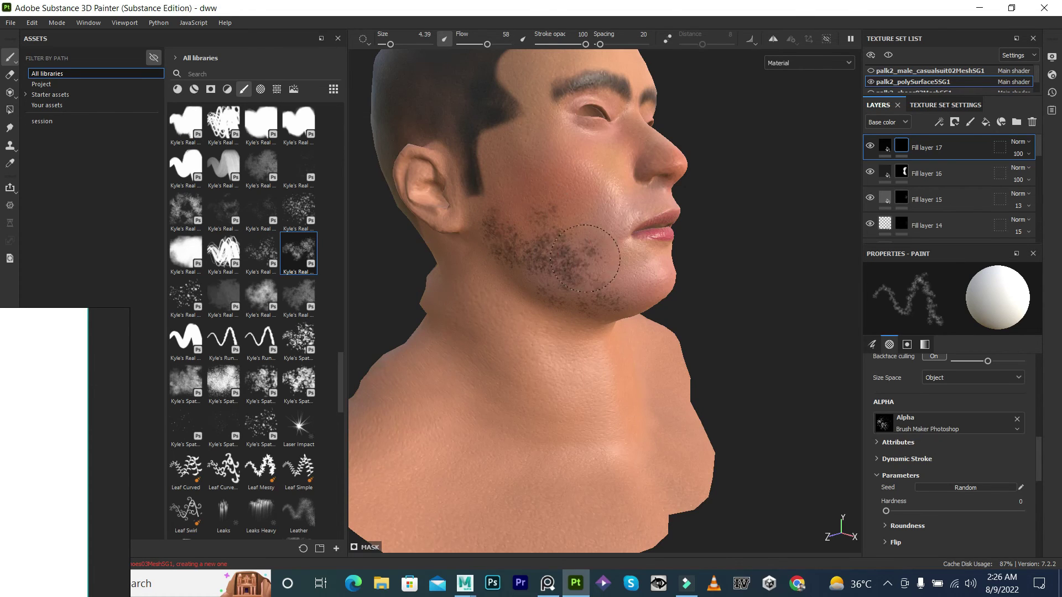
drag(580, 234, 532, 240)
mouse_move(623, 307)
mouse_down()
mouse_move(592, 273)
mouse_move(509, 305)
mouse_up()
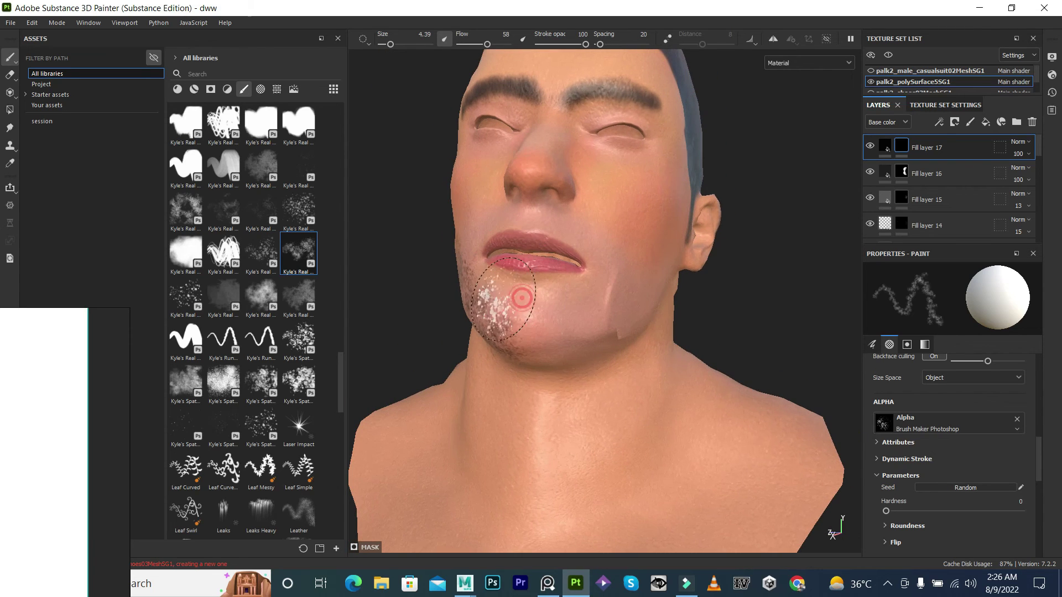
mouse_move(535, 341)
mouse_down()
mouse_move(618, 322)
mouse_move(559, 310)
mouse_up()
Fill in the stubble under the chin and around the jaw with a smaller brush (about 2.1–2.8).
key(bracketleft)
key(bracketleft)
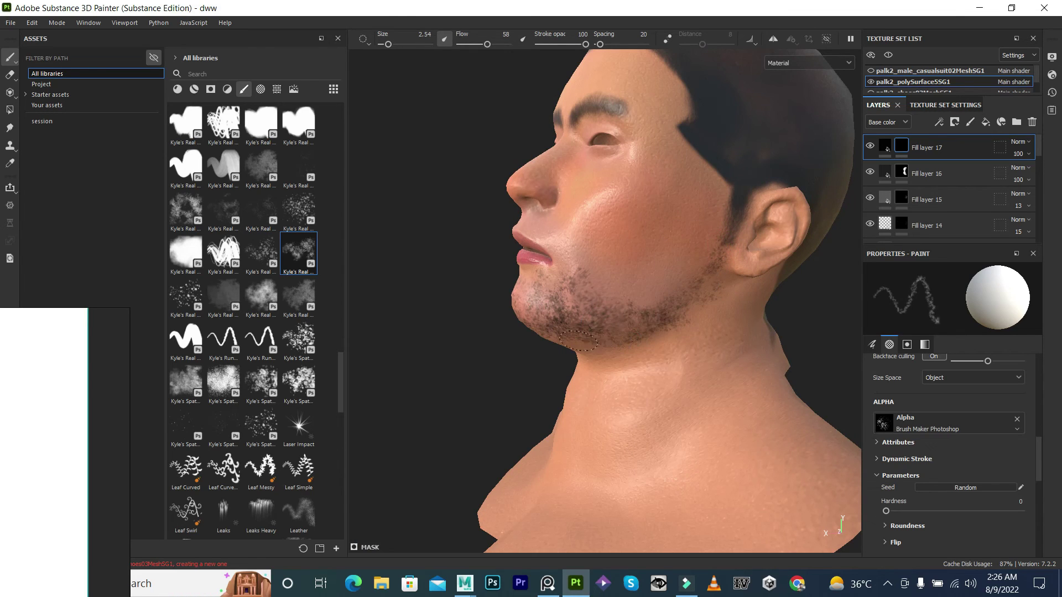
key(bracketright)
key(bracketright)
key(bracketright)
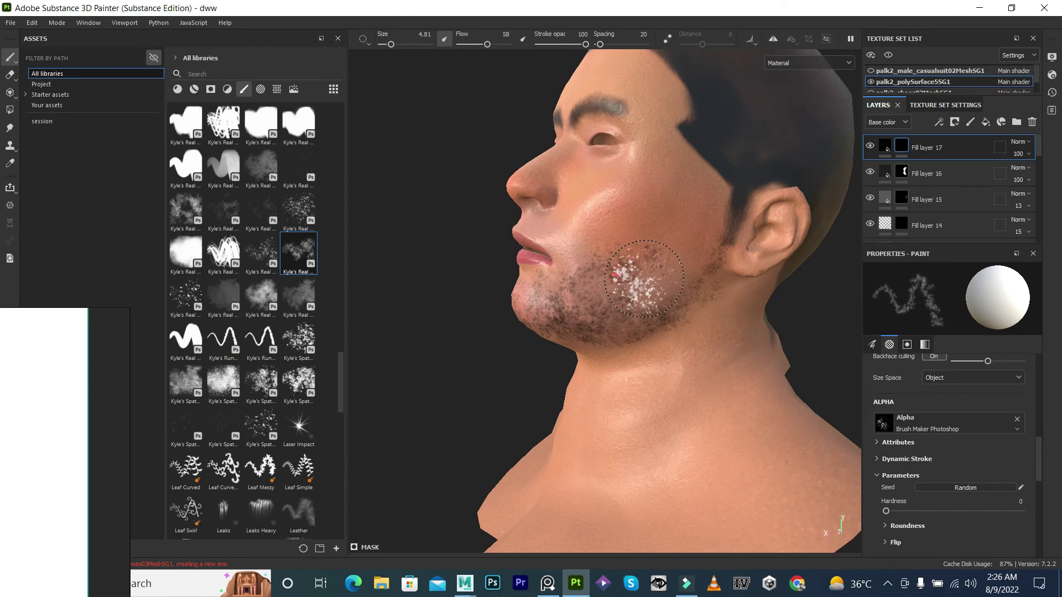
key(bracketleft)
key(bracketleft)
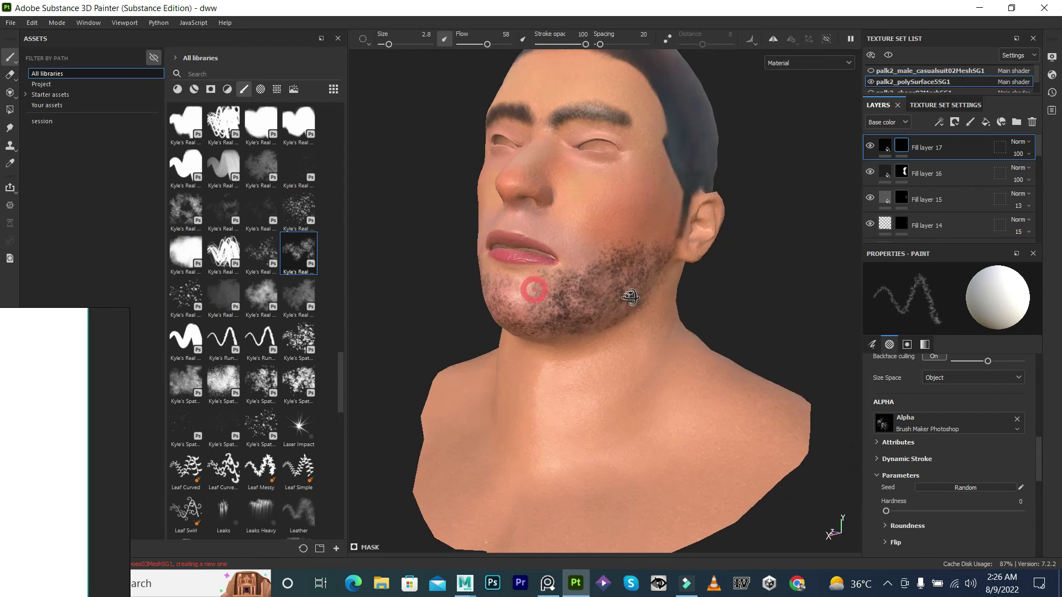
alt+drag(555, 293, 482, 297)
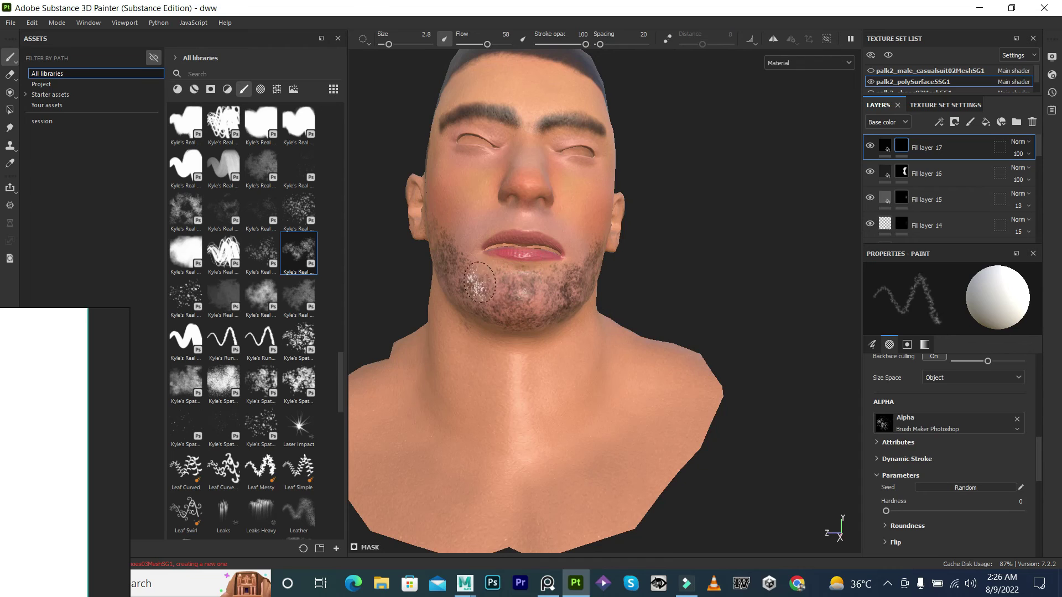
key(bracketleft)
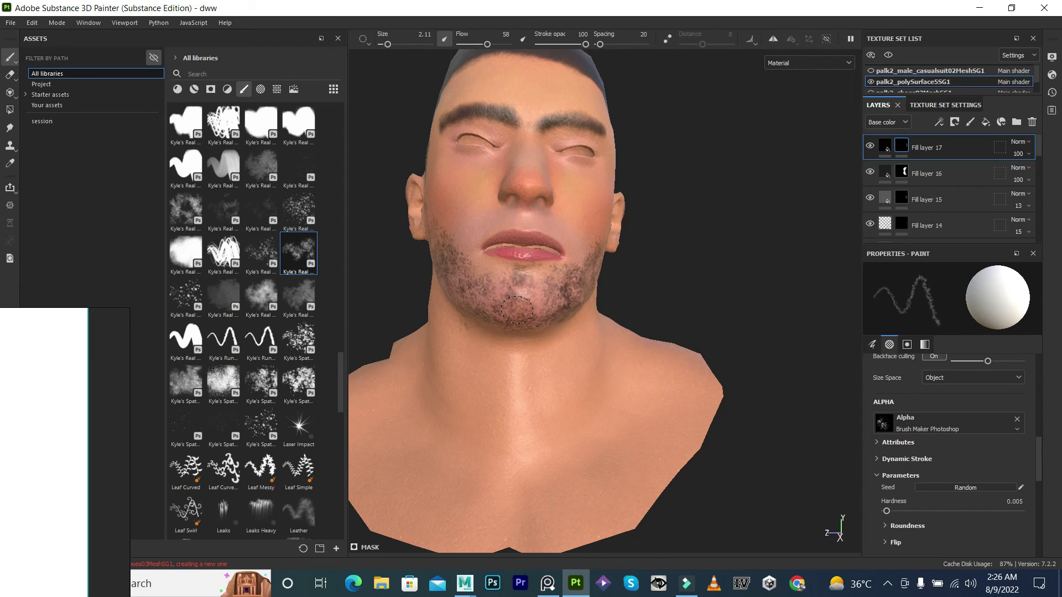
mouse_move(477, 303)
alt+mouse_down()
mouse_move(502, 236)
mouse_move(528, 238)
alt+mouse_up()
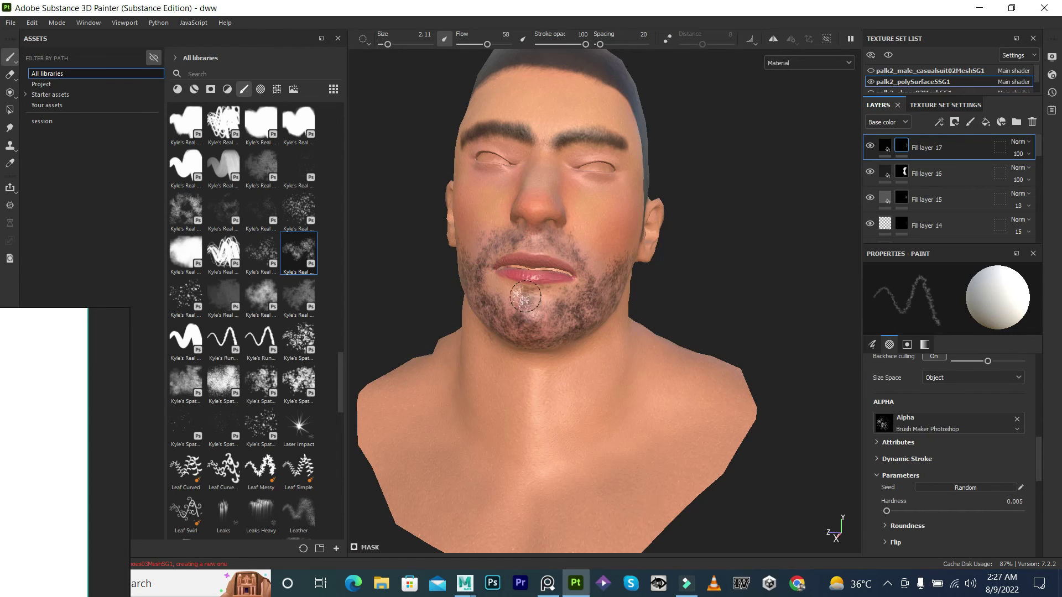
alt+drag(477, 307, 526, 305)
ctrl+right_drag(526, 305, 547, 309)
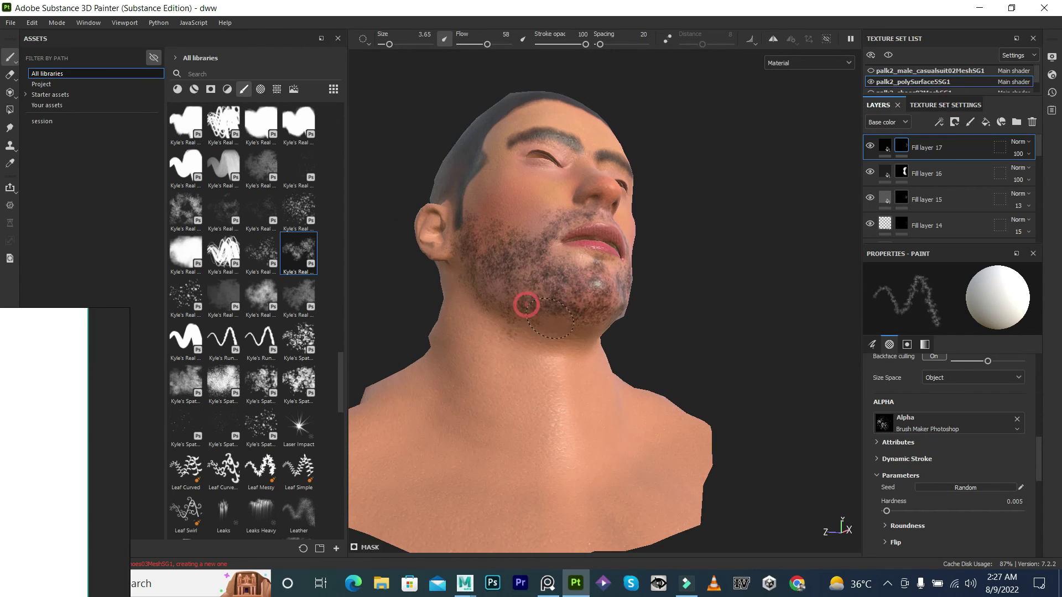
alt+drag(540, 339, 578, 332)
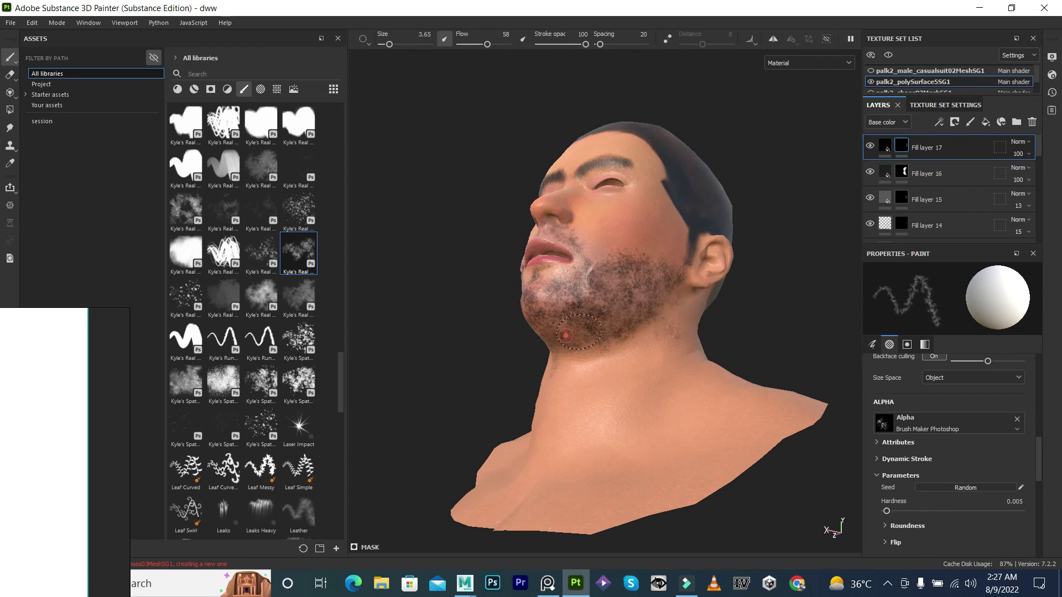
mouse_move(681, 292)
alt+mouse_down()
mouse_move(635, 356)
mouse_move(723, 362)
alt+mouse_up()
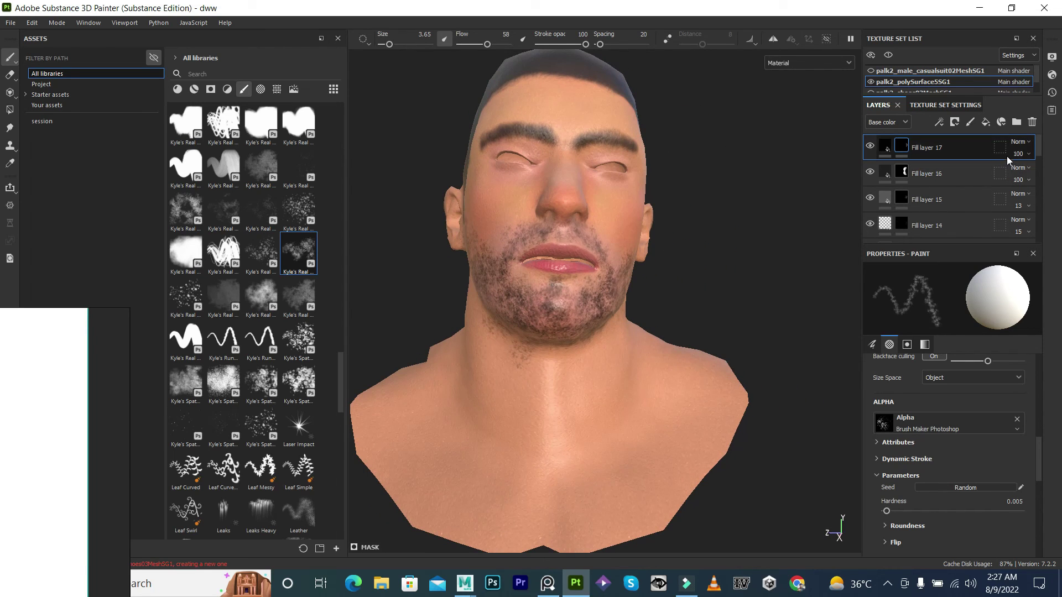
Lower Fill layer 17's opacity to 26 while inspecting the beard on the face.
drag(1038, 173, 1021, 173)
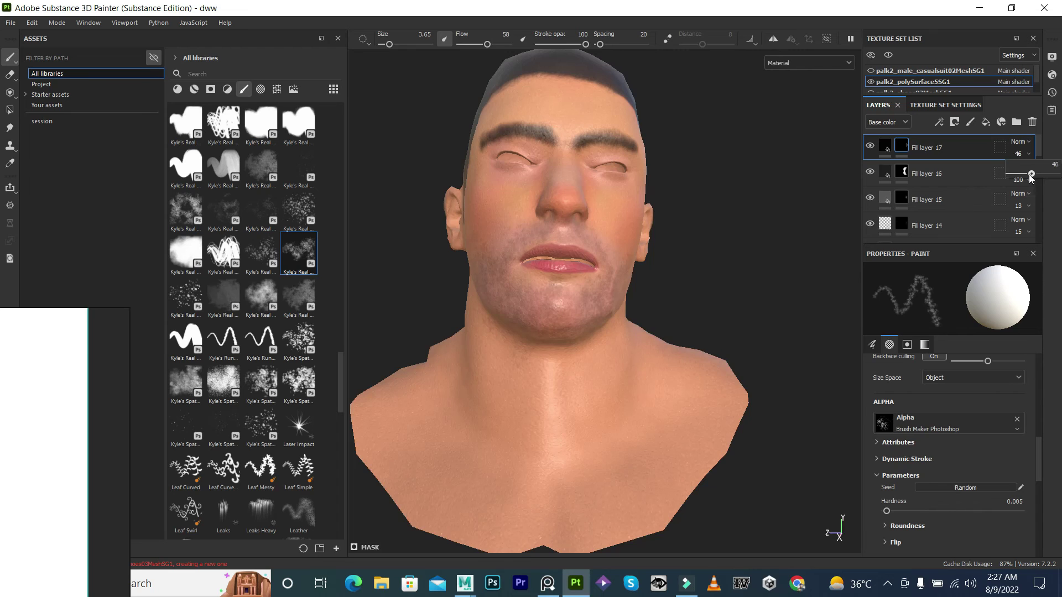
mouse_move(695, 268)
alt+mouse_down()
mouse_move(749, 275)
mouse_move(763, 247)
mouse_move(637, 282)
alt+mouse_up()
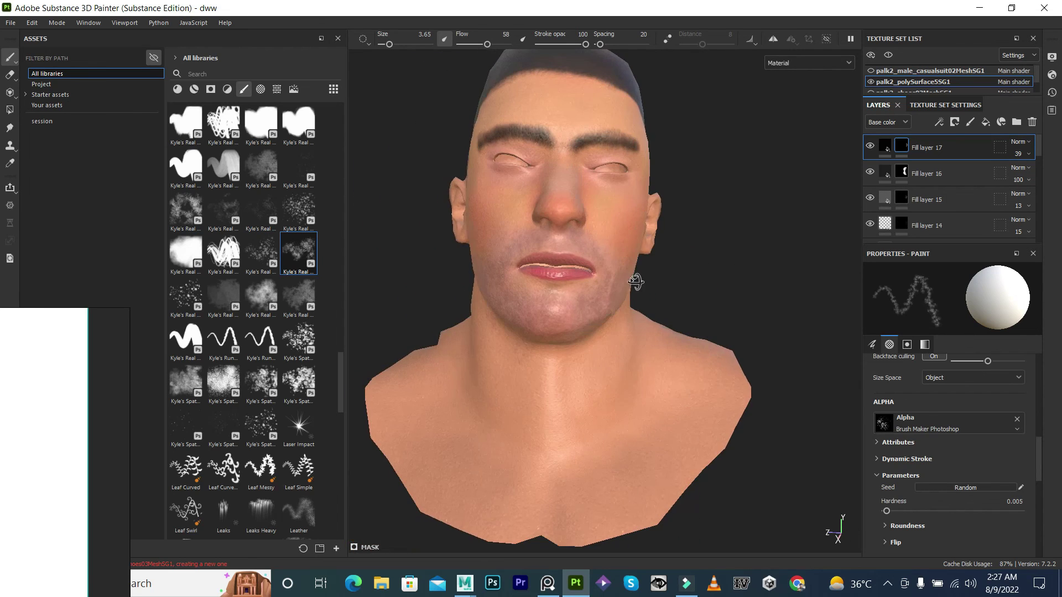
shift+right_drag(653, 290, 662, 294)
click(1031, 156)
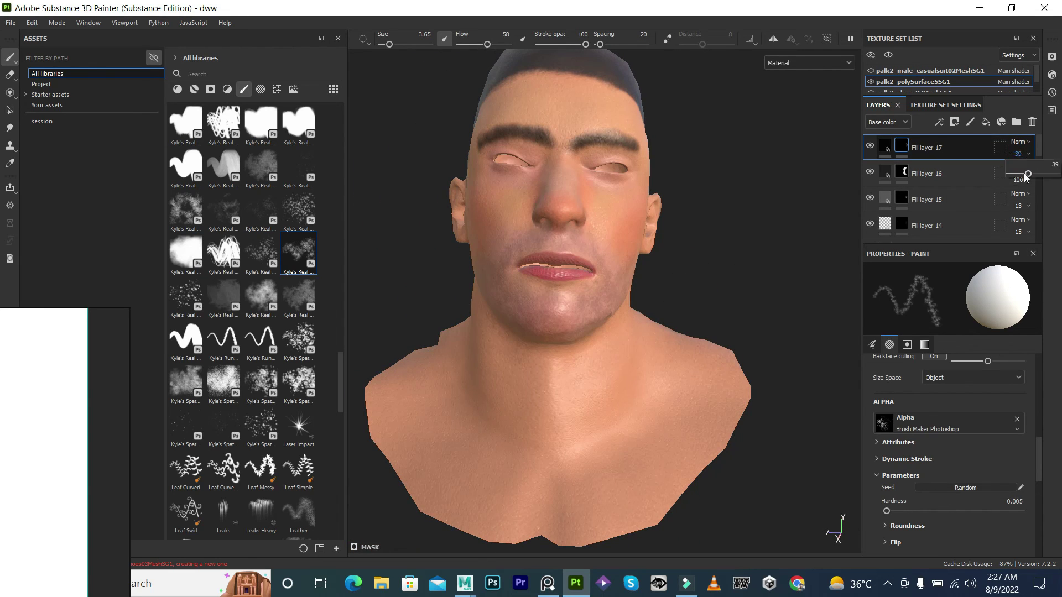
alt+drag(802, 210, 695, 249)
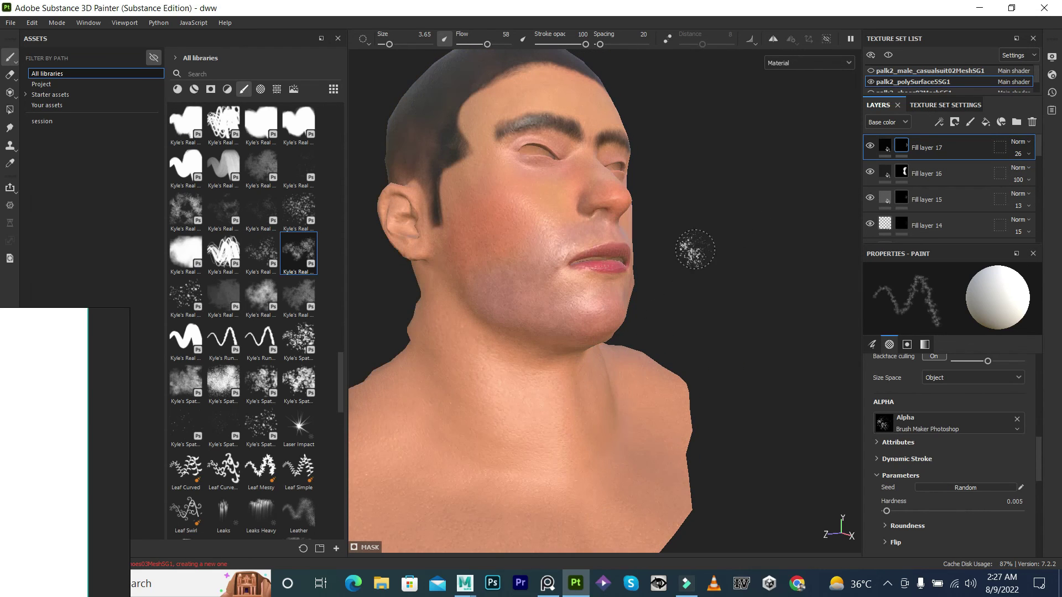
Change Fill layer 17's base colour to a pale green and set its opacity to 13.
click(885, 145)
click(945, 476)
mouse_move(1001, 448)
mouse_down()
mouse_move(1005, 416)
mouse_move(1005, 426)
mouse_up()
click(977, 387)
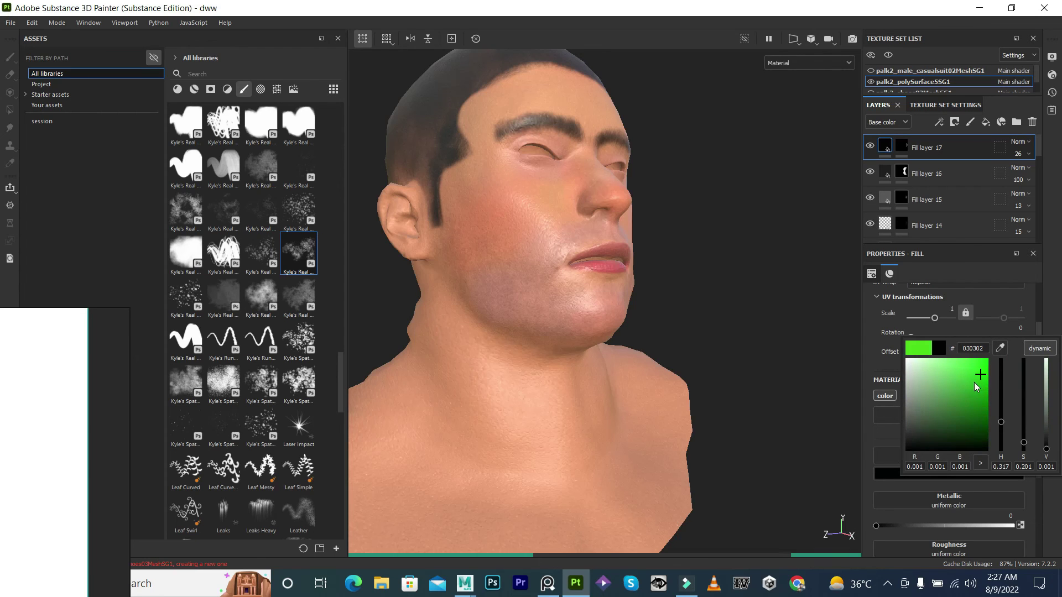
click(977, 381)
mouse_move(975, 380)
mouse_down()
mouse_move(951, 381)
mouse_move(953, 368)
mouse_up()
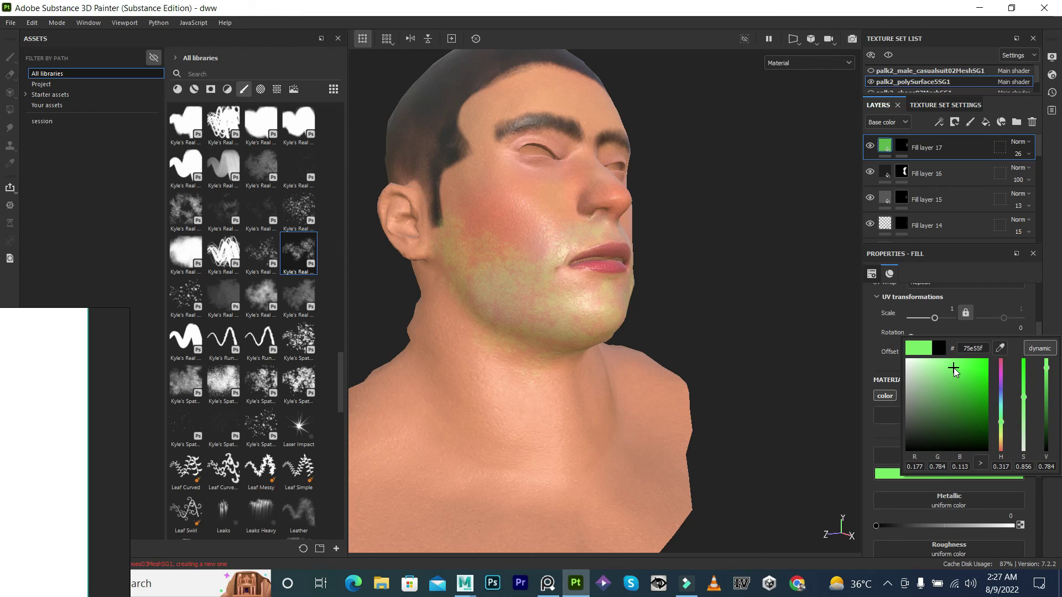
click(1024, 153)
drag(1014, 174, 1017, 173)
alt+drag(806, 237, 699, 228)
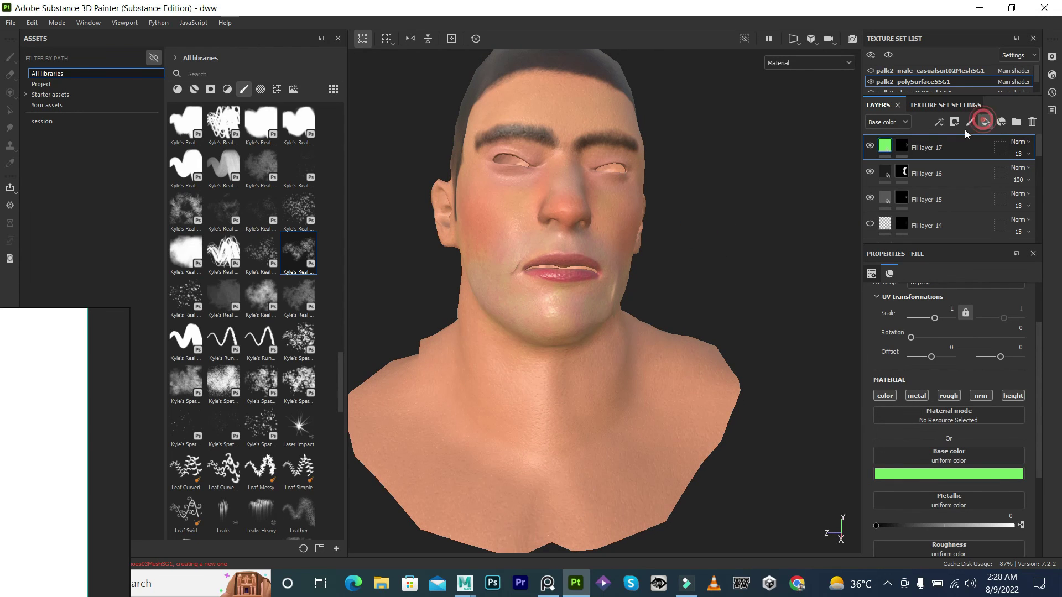
Add Fill layer 18 with a black mask.
click(986, 122)
right_click(939, 147)
click(940, 23)
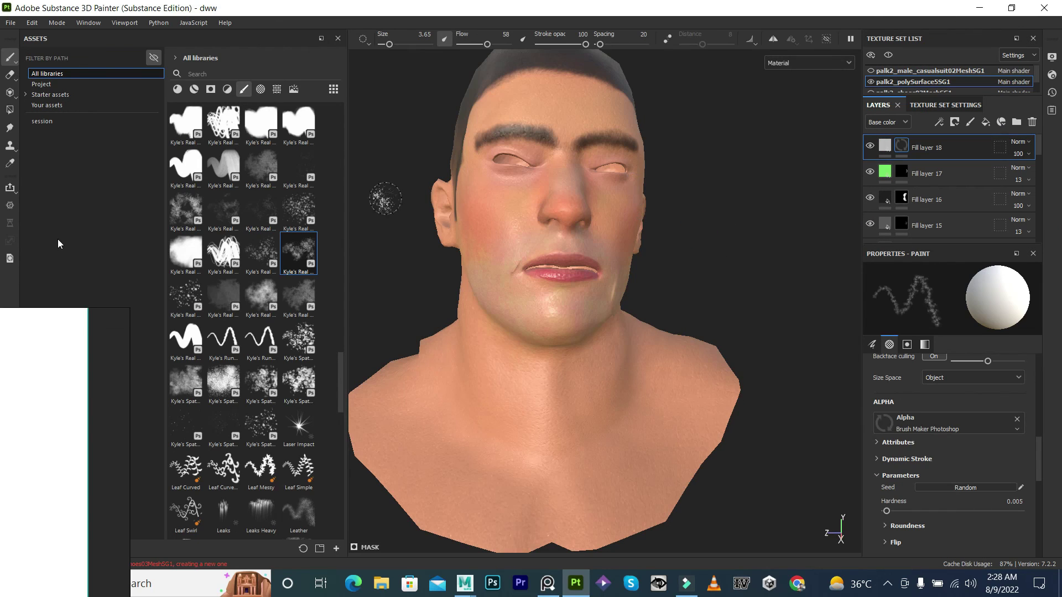
Paint fur strokes on the cheek with the Fur brush.
text(fur)
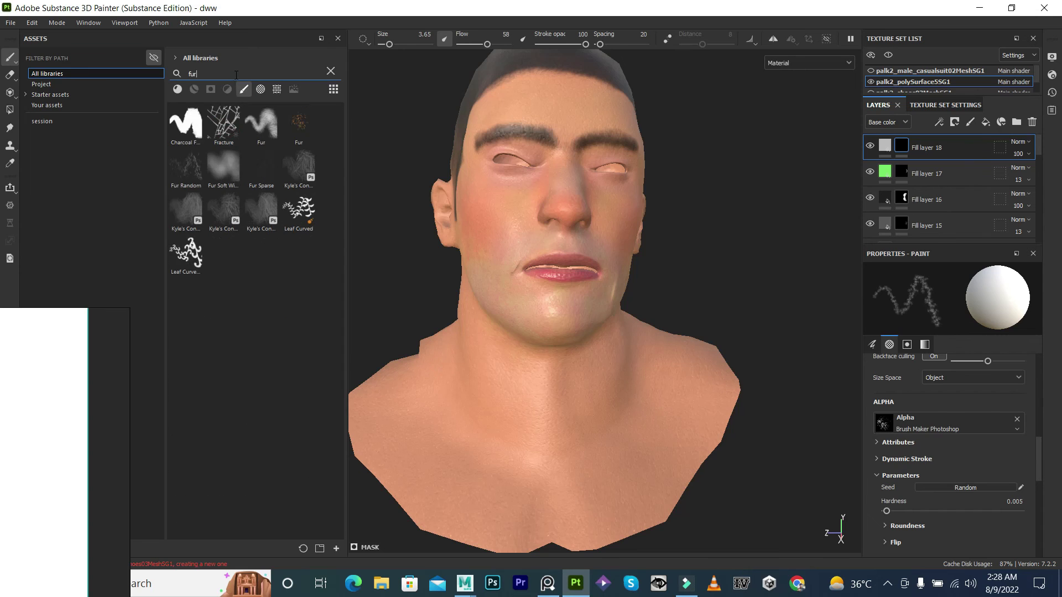
click(191, 165)
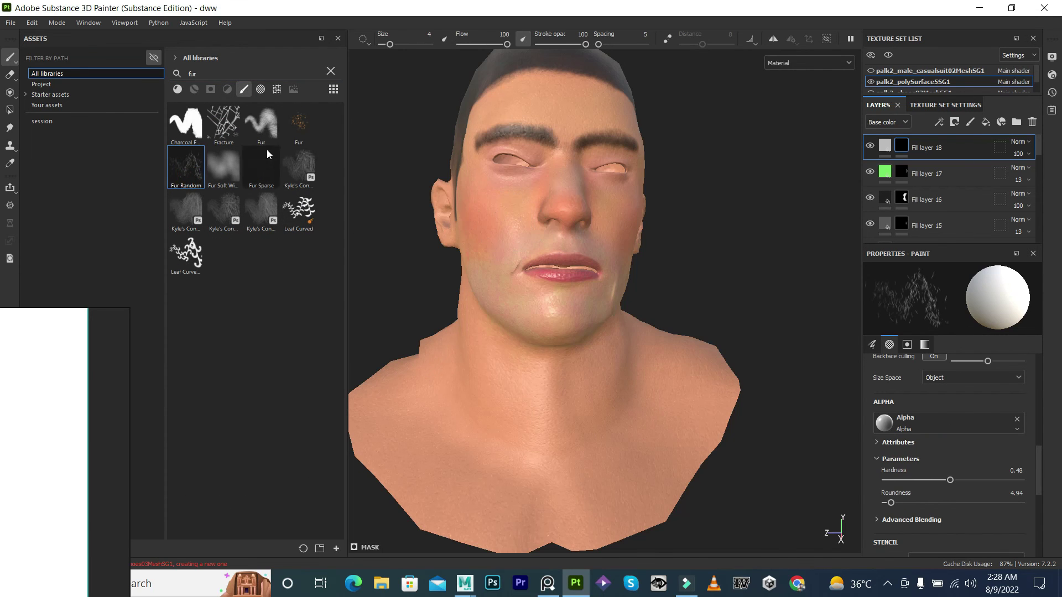
click(262, 124)
alt+drag(553, 277, 442, 277)
drag(475, 210, 498, 266)
mouse_move(481, 210)
mouse_down()
mouse_move(491, 243)
mouse_move(462, 280)
mouse_move(474, 256)
mouse_move(480, 276)
mouse_move(515, 277)
mouse_move(569, 313)
mouse_move(592, 351)
mouse_up()
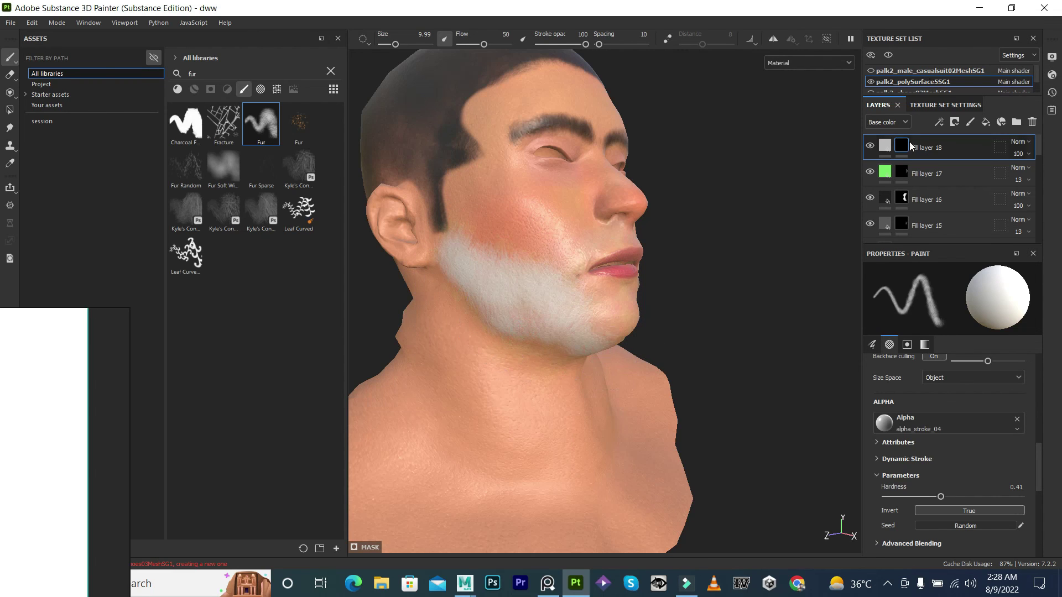
Set Fill layer 18's base colour to dark grey 575252 and its opacity to 37.
click(885, 146)
click(952, 399)
drag(938, 413, 909, 413)
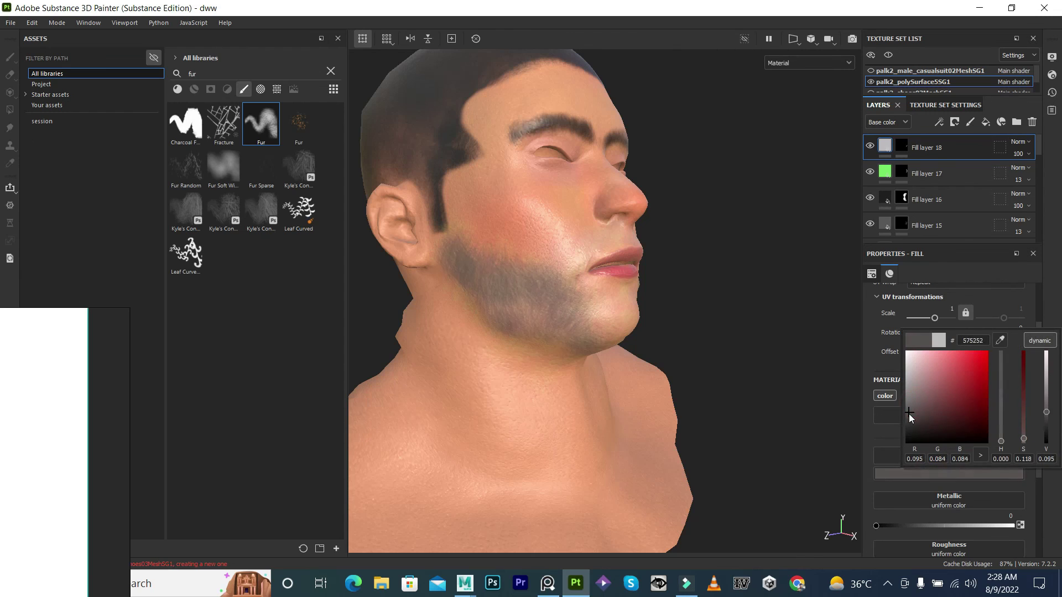
drag(1017, 158, 1016, 174)
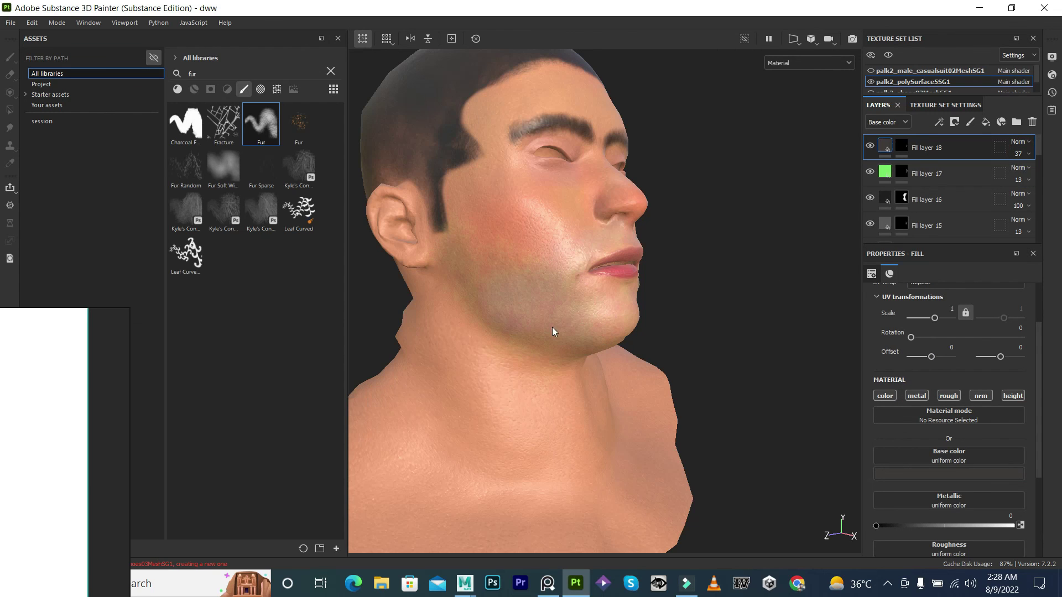
Paint fur strands on the cheeks using Fill layer 18's mask.
click(903, 145)
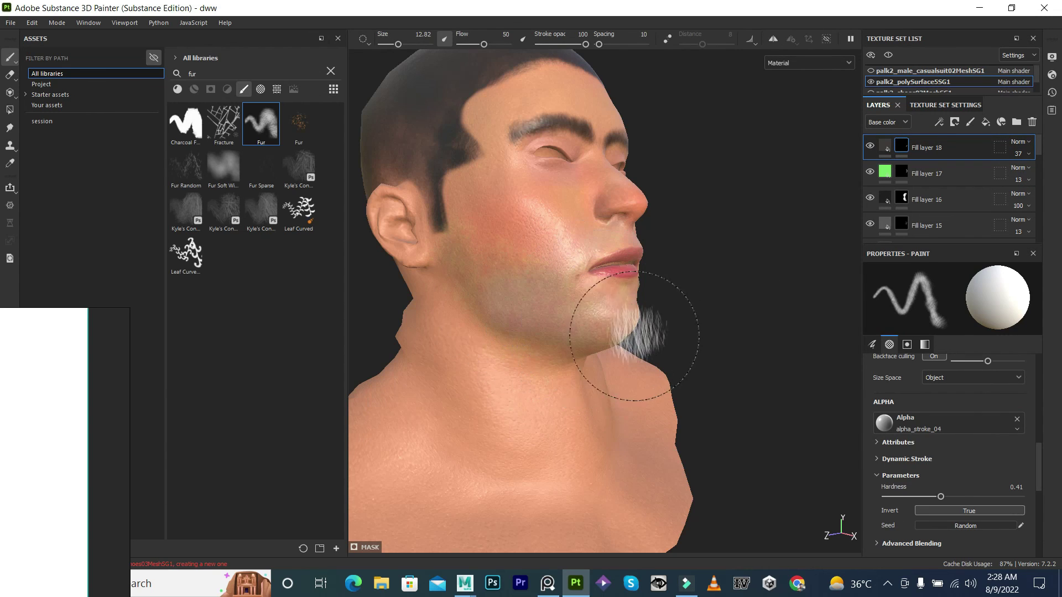
mouse_move(580, 331)
alt+mouse_down()
mouse_move(438, 308)
mouse_move(620, 280)
mouse_move(652, 294)
alt+mouse_up()
key(ctrl+z)
drag(569, 299, 559, 315)
key(ctrl+z)
drag(655, 271, 652, 289)
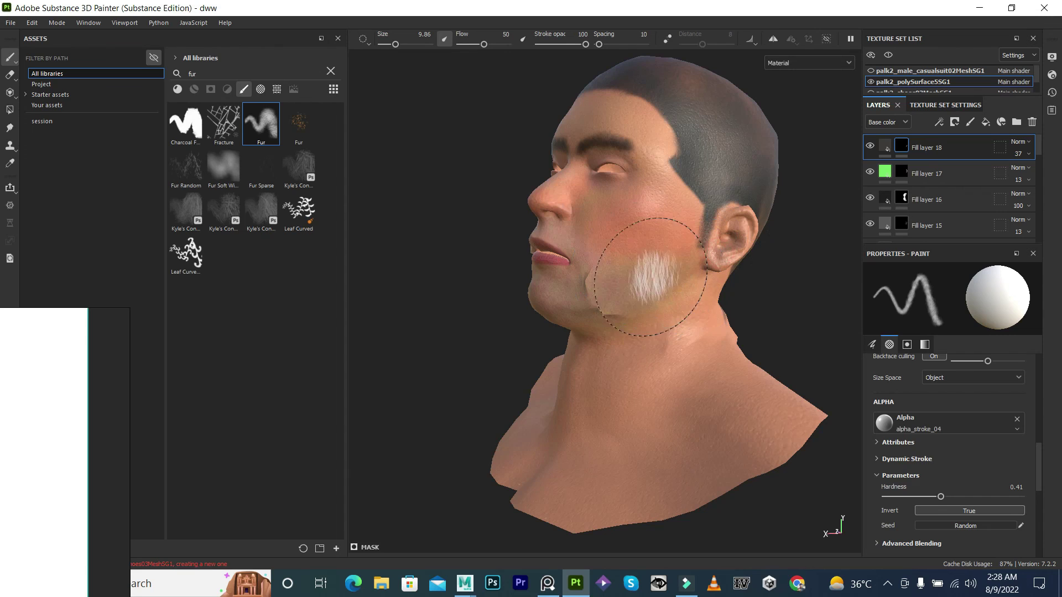
In base-colour view, paint fine fur strands above the upper lip with a smaller brush.
alt+drag(656, 288, 676, 261)
key(c)
scroll(554, 266, up, 3)
ctrl+right_drag(518, 271, 522, 208)
ctrl+right_drag(585, 176, 522, 213)
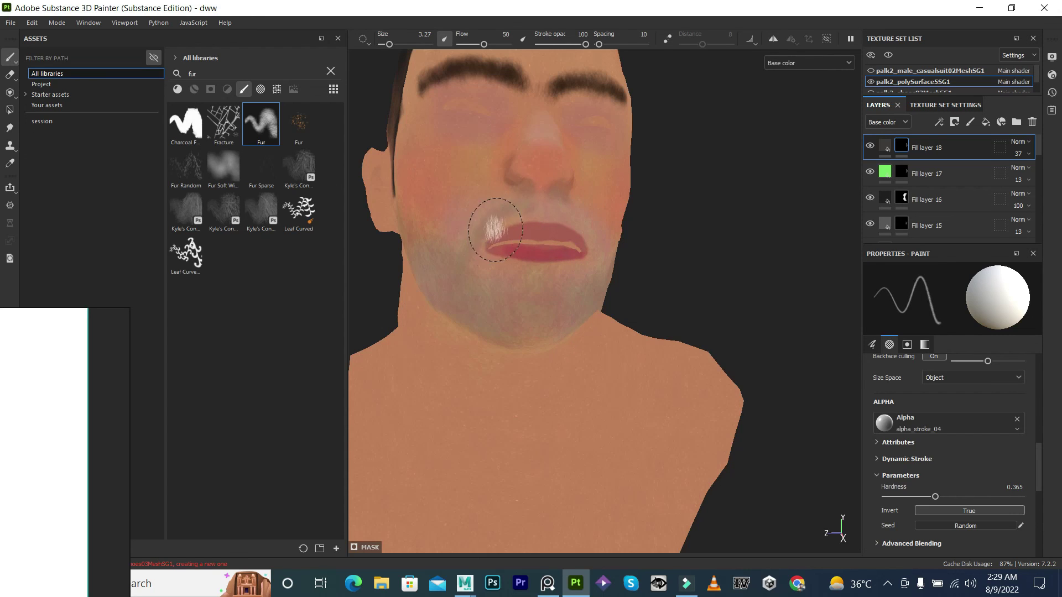
alt+drag(465, 260, 537, 204)
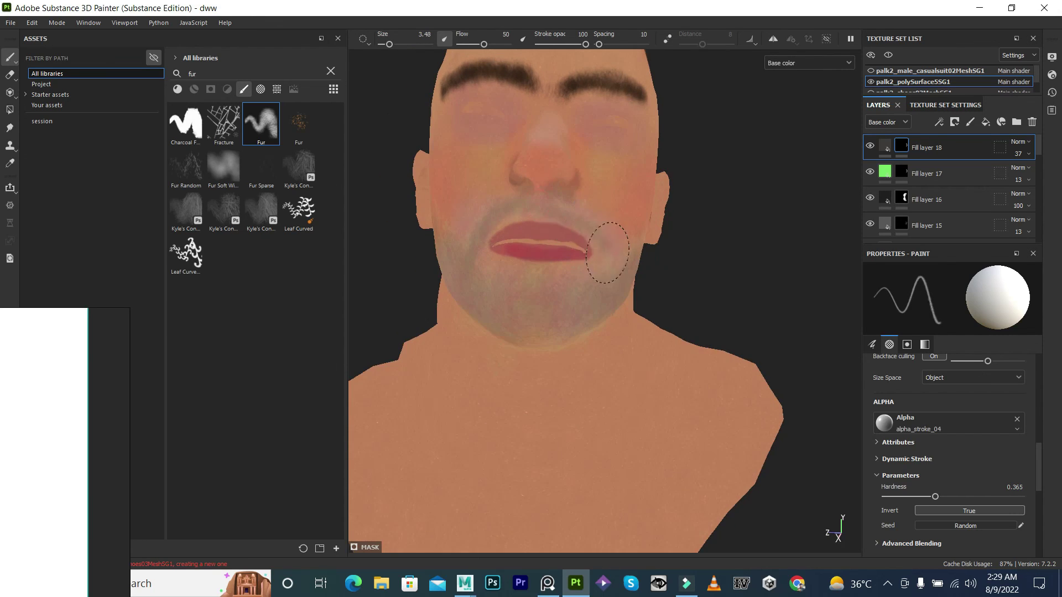
key(ctrl)
ctrl+right_drag(584, 220, 547, 204)
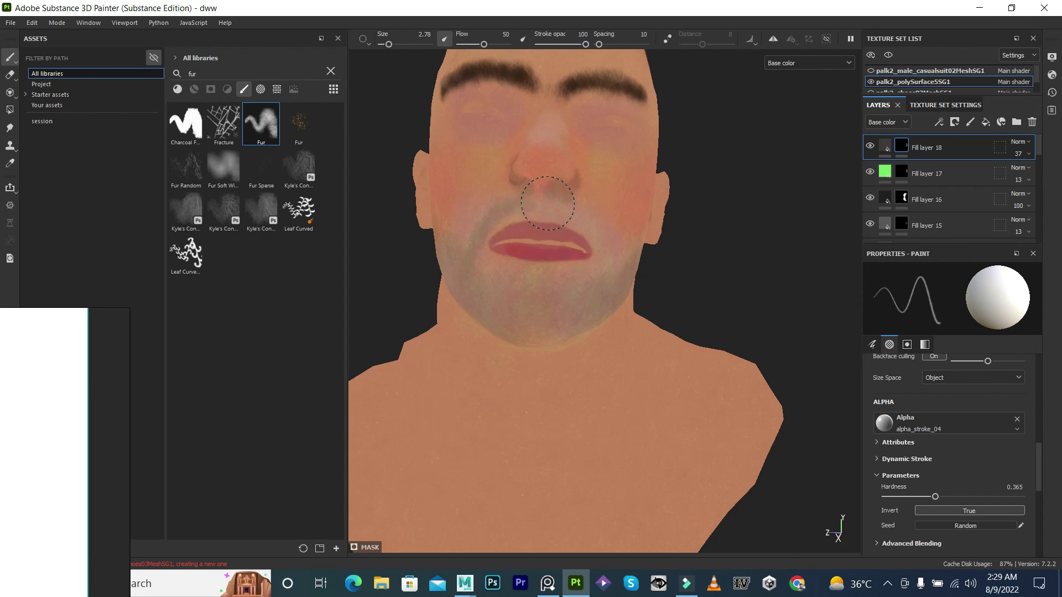
Paint stubble over the cheek and jaw with a brush size of about 6.21.
alt+drag(548, 204, 595, 182)
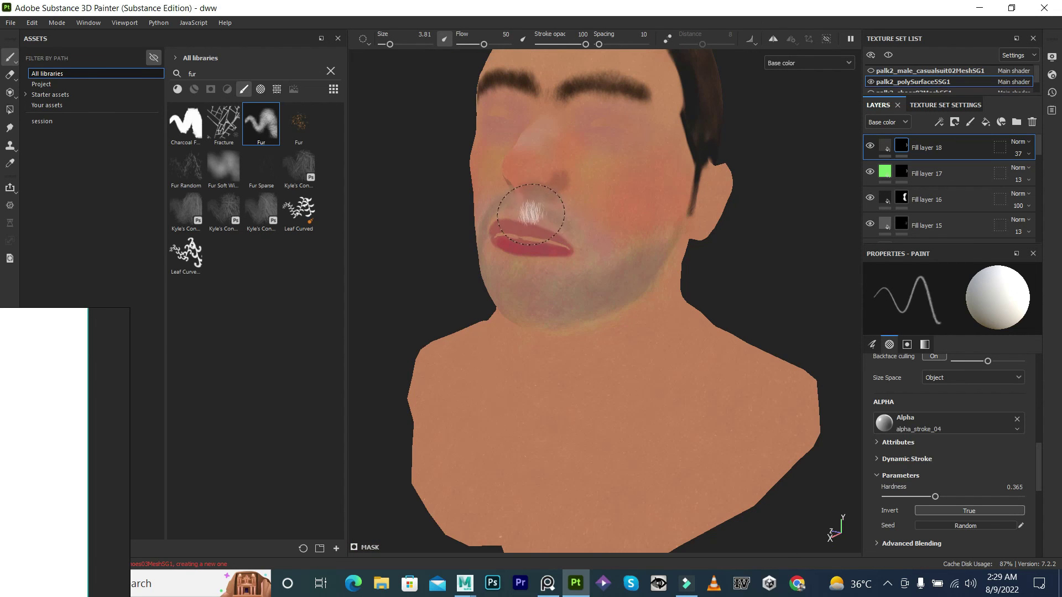
alt+drag(585, 253, 524, 264)
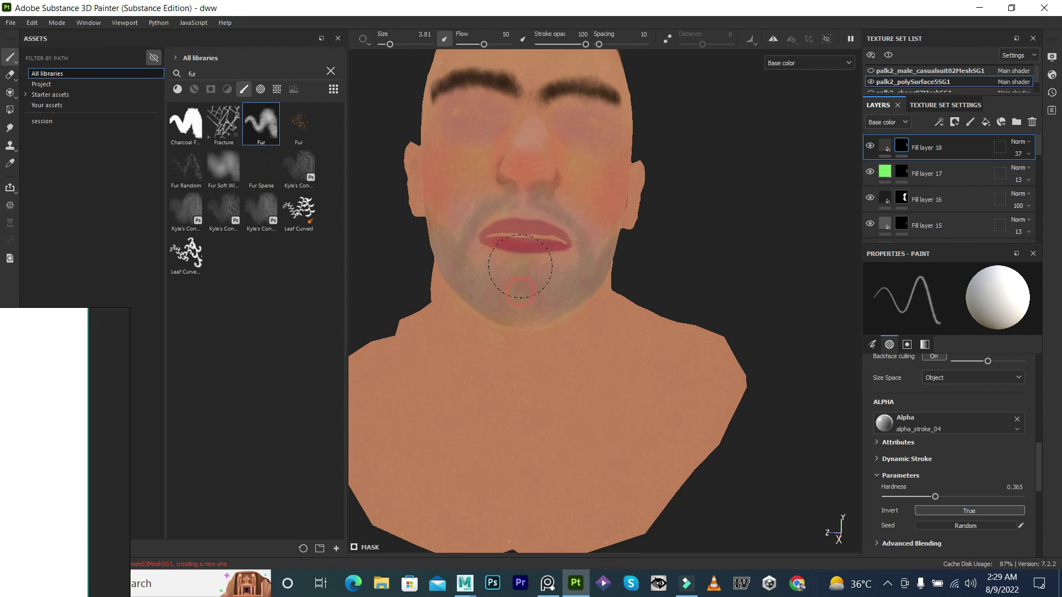
key(x)
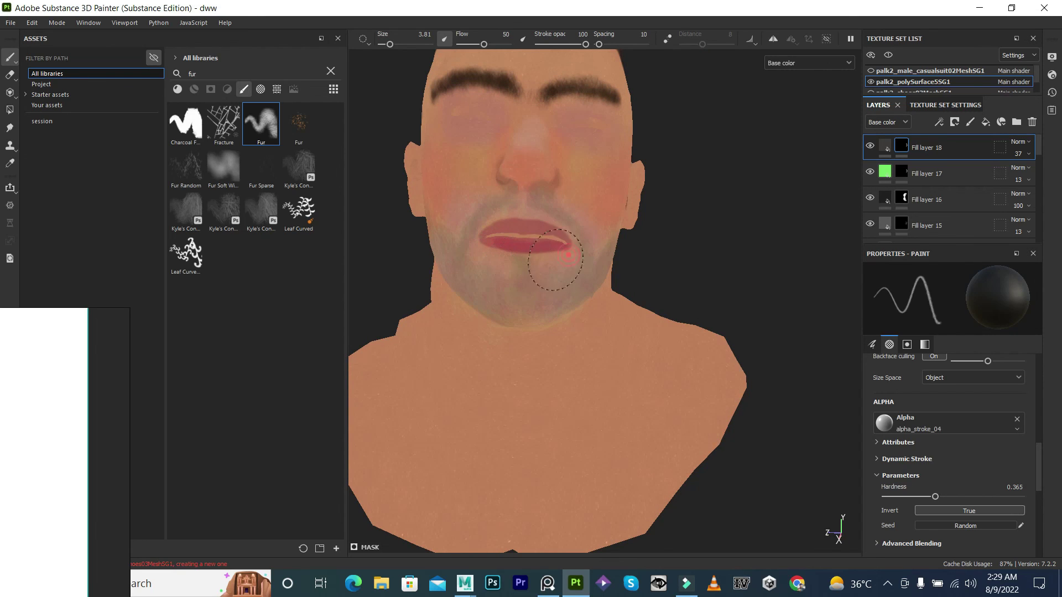
key(x)
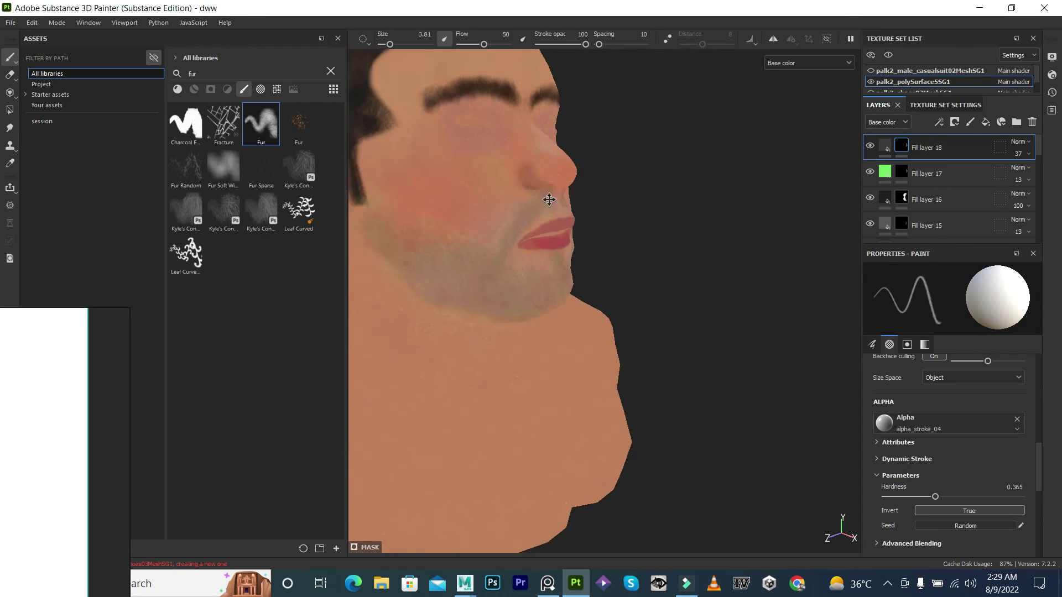
alt+drag(525, 269, 515, 244)
ctrl+right_drag(514, 244, 492, 222)
drag(493, 221, 510, 273)
Refine the chin and lip strands at brush size about 3.97, switching to black to erase.
mouse_move(700, 299)
alt+mouse_down()
mouse_move(583, 249)
mouse_move(645, 346)
mouse_move(605, 372)
alt+mouse_up()
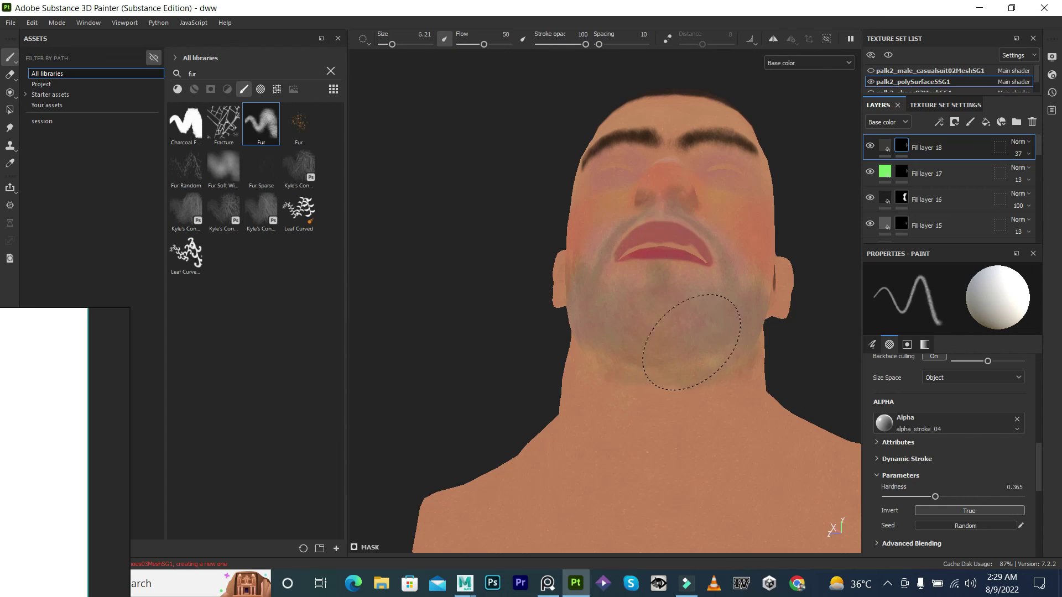
alt+drag(692, 343, 634, 369)
mouse_move(561, 296)
alt+mouse_down()
mouse_move(531, 356)
mouse_move(783, 261)
mouse_move(636, 332)
mouse_move(599, 289)
alt+mouse_up()
mouse_move(599, 289)
ctrl+right_down()
mouse_move(587, 291)
mouse_move(581, 265)
ctrl+right_up()
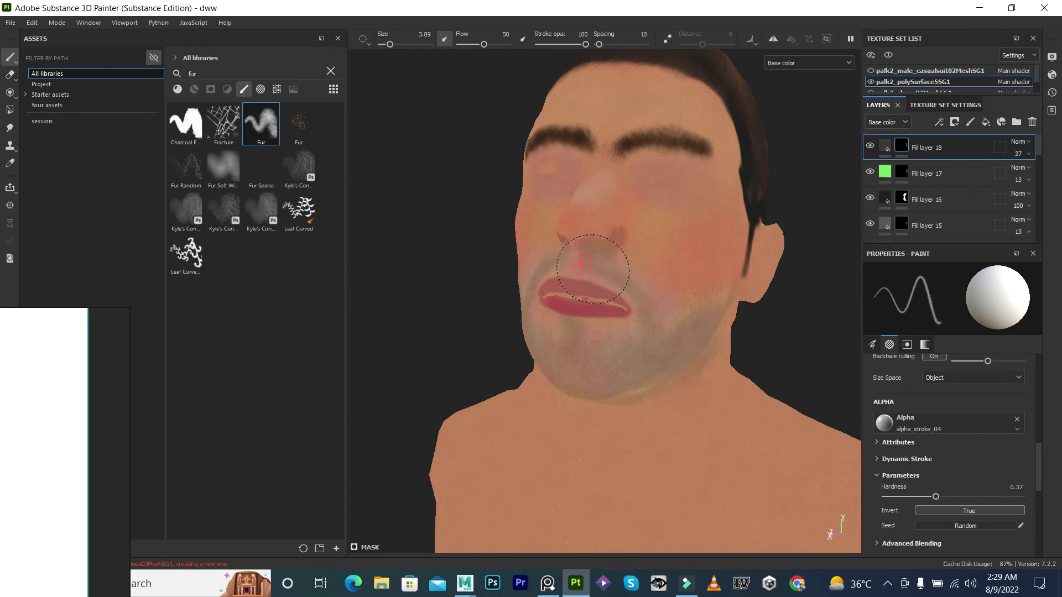
alt+drag(601, 284, 561, 263)
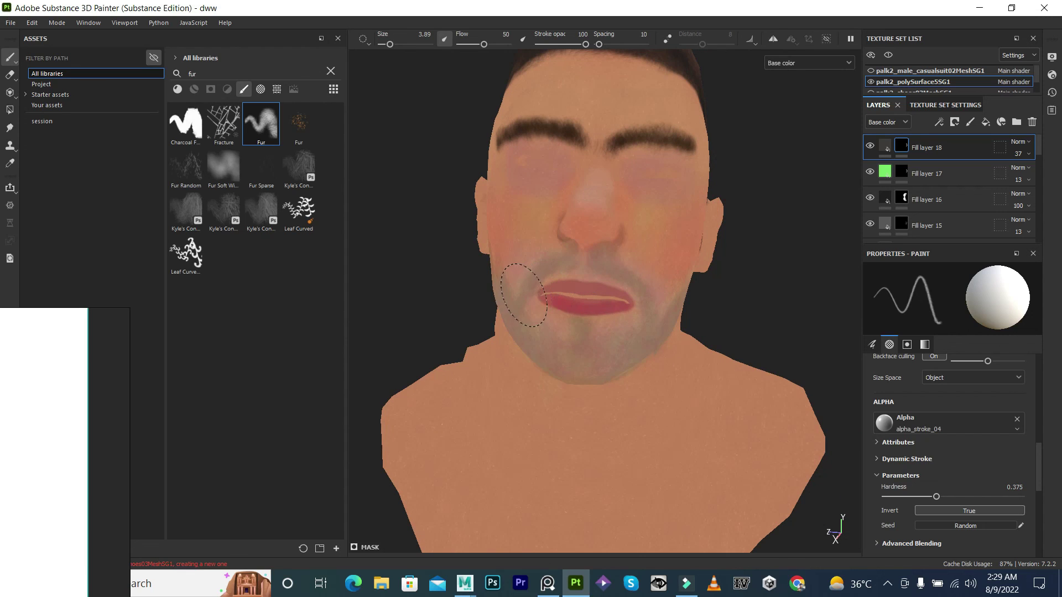
key(x)
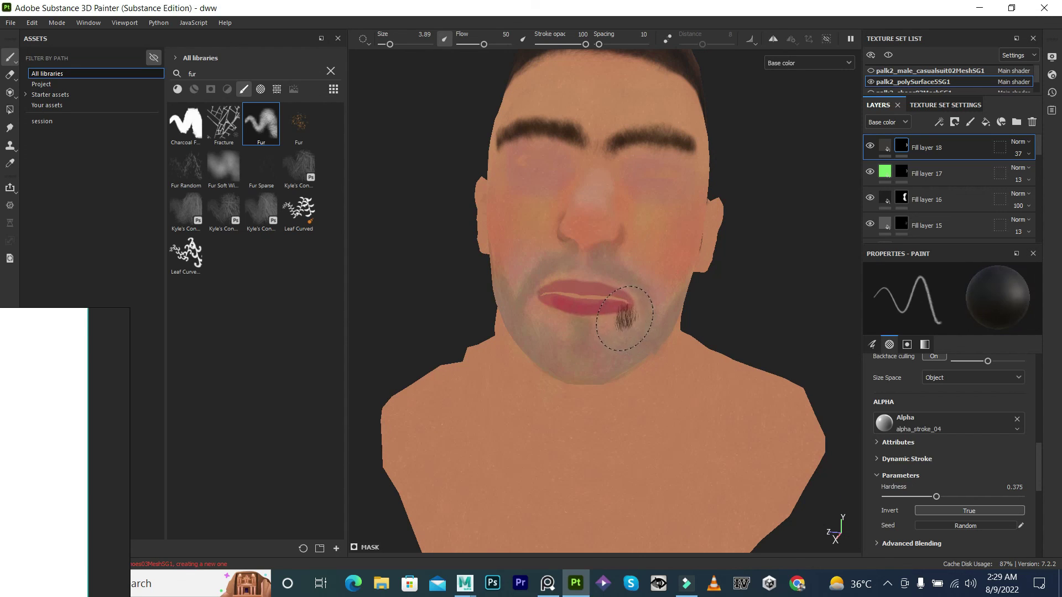
Lower Fill layer 18's opacity to 27 and view the full material.
click(1018, 154)
drag(1035, 173, 1018, 186)
key(m)
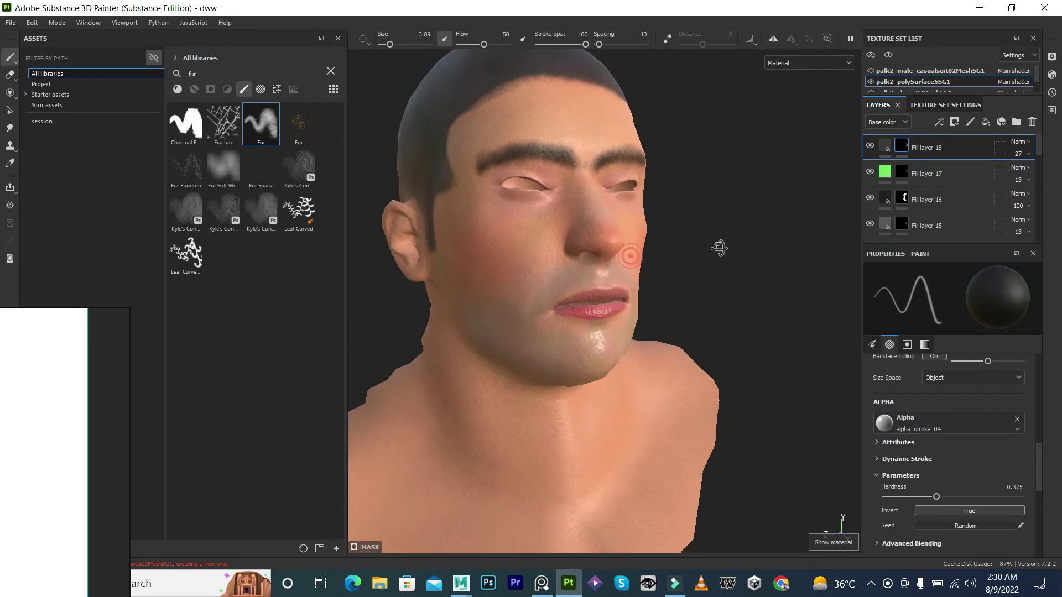
alt+drag(609, 276, 554, 266)
alt+drag(470, 299, 419, 318)
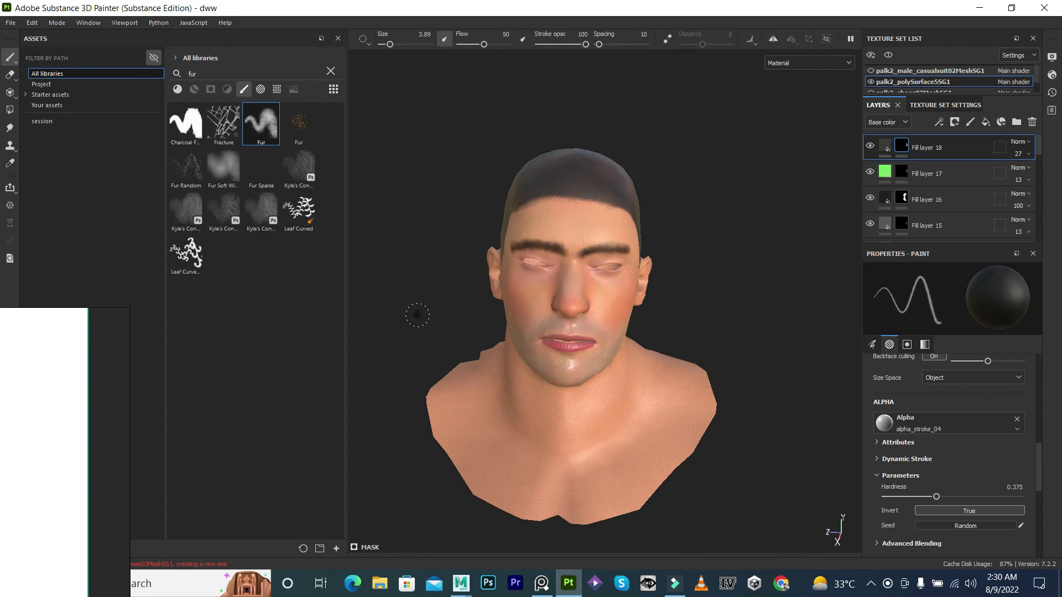
Render the head in Iray zoomed onto the face, then switch to Filmora9.
key(F10)
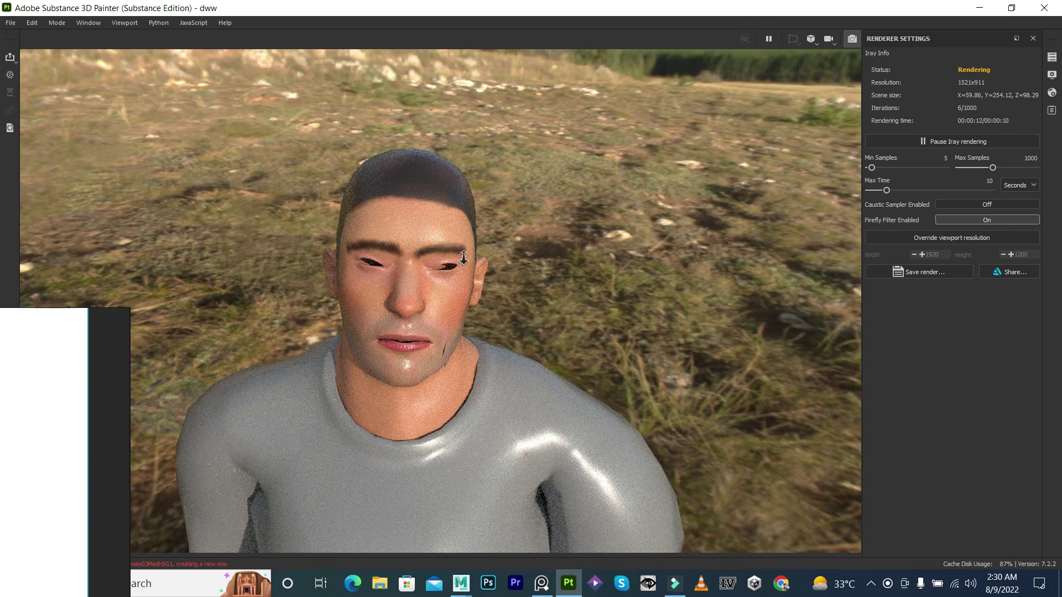
alt+right_drag(464, 258, 515, 227)
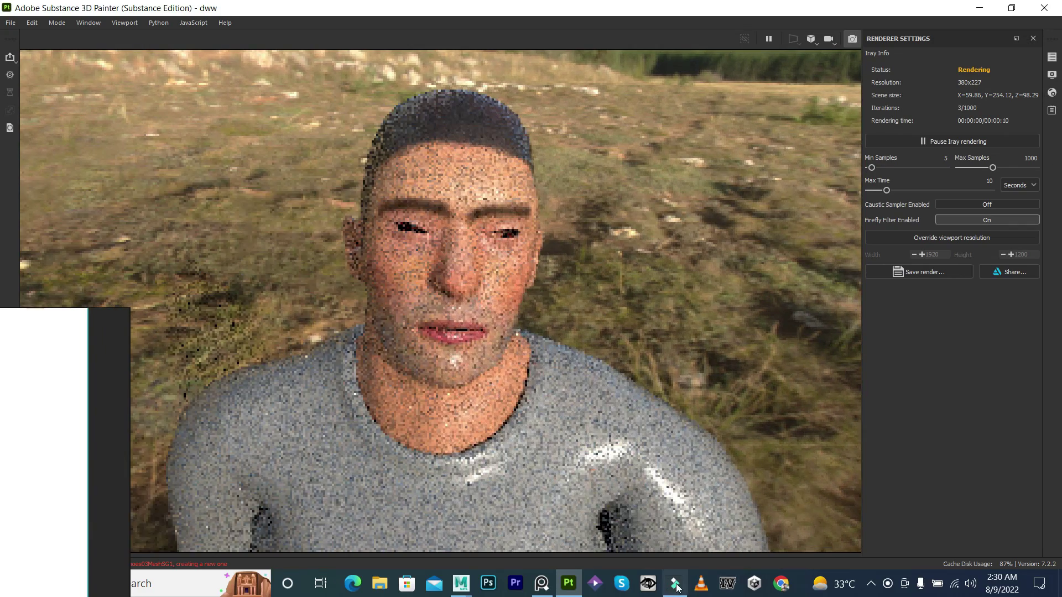
click(676, 585)
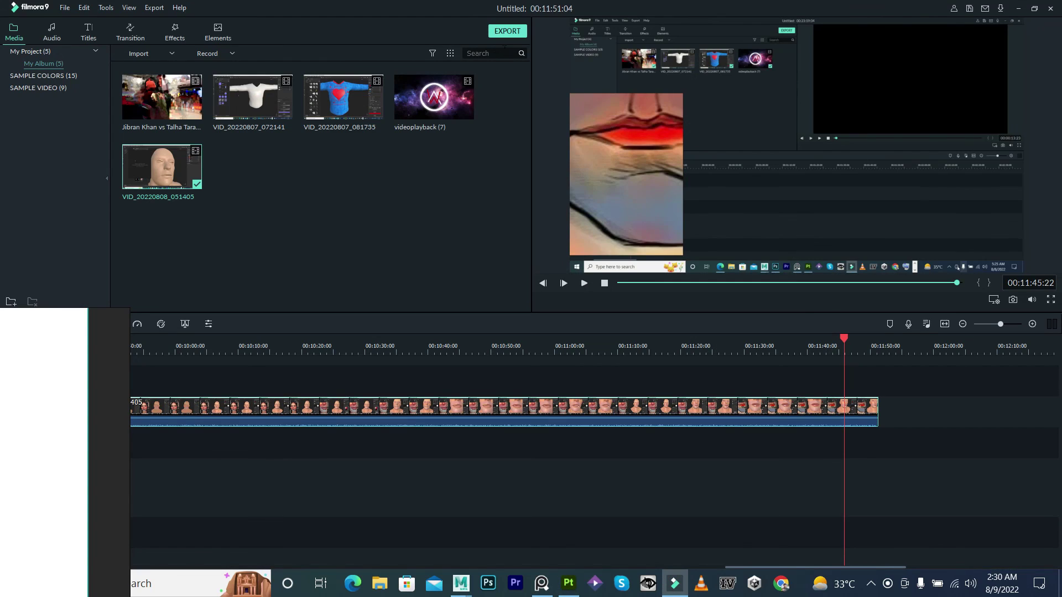